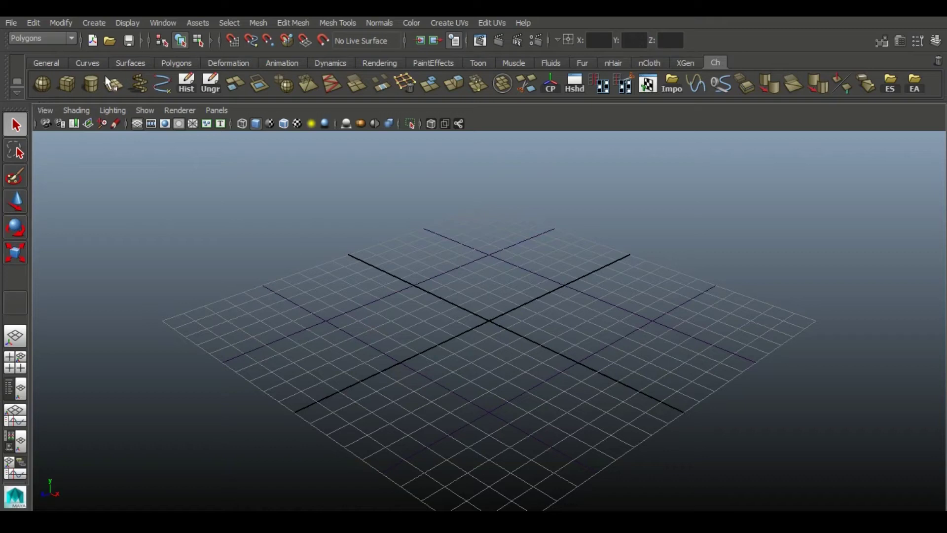
Step: Create a polygon cube from the shelf and zoom in on it
{"action": "left_click", "coordinate": [71, 87]}
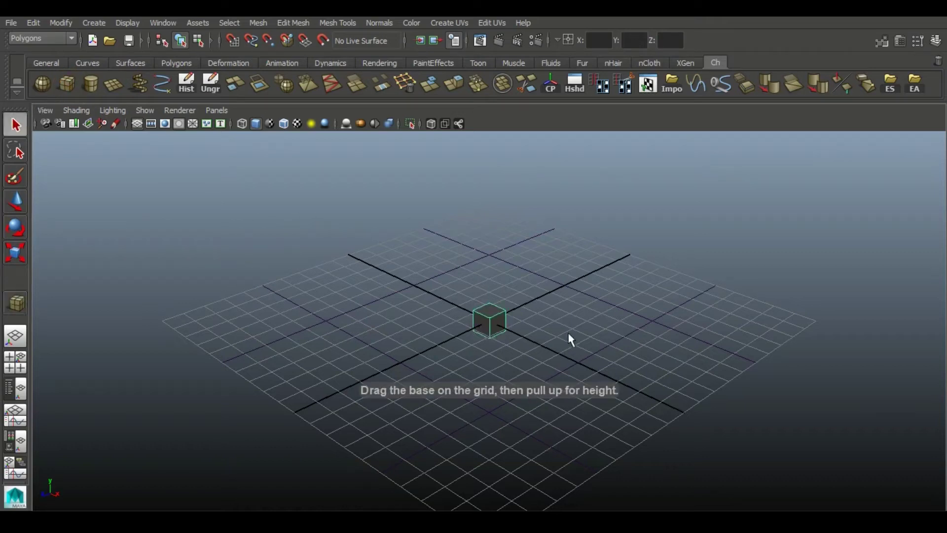
{"action": "left_click", "coordinate": [602, 41]}
{"action": "scroll", "coordinate": [504, 363], "scroll_direction": "up", "scroll_amount": 3}
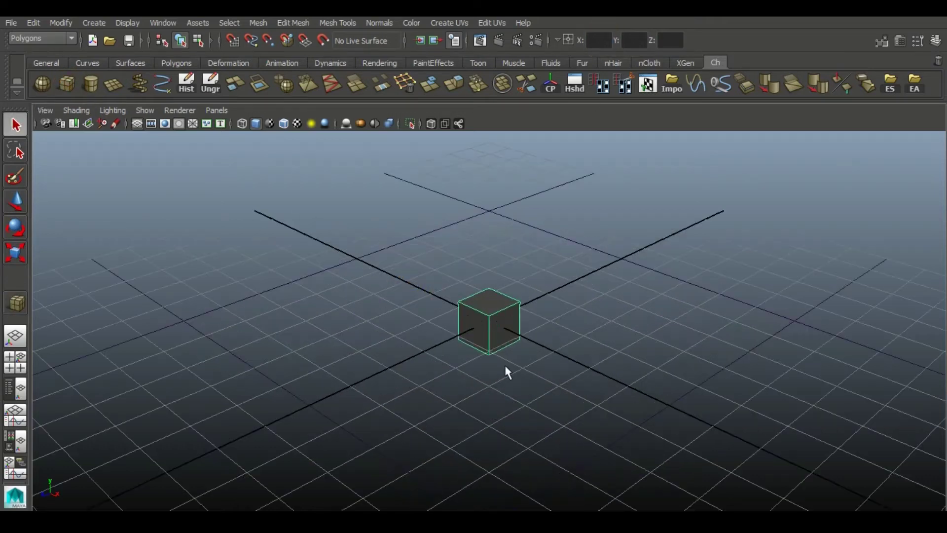
{"action": "left_click_drag", "start_coordinate": [504, 363], "coordinate": [578, 349], "text": "alt"}
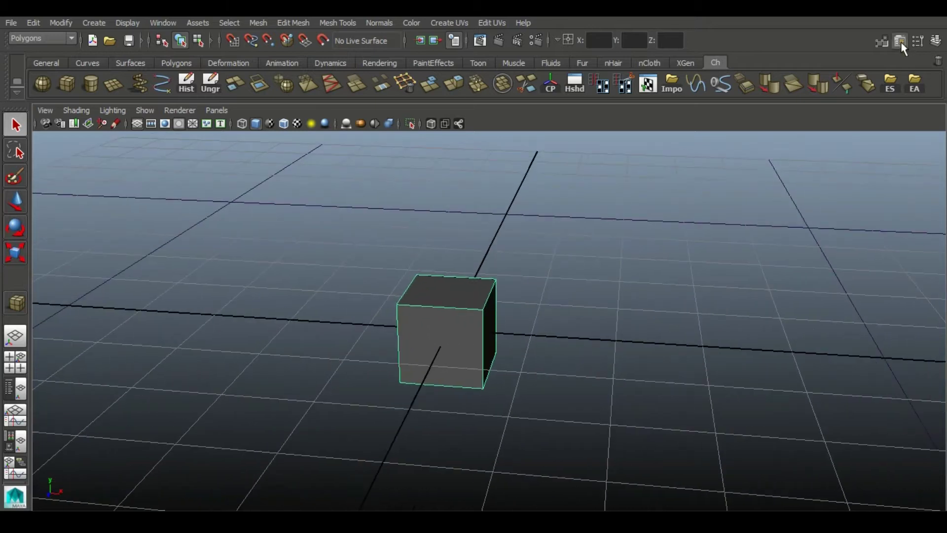
Step: Apply Mesh > Smooth to the cube, rounding it at division level 2
{"action": "left_click", "coordinate": [901, 41]}
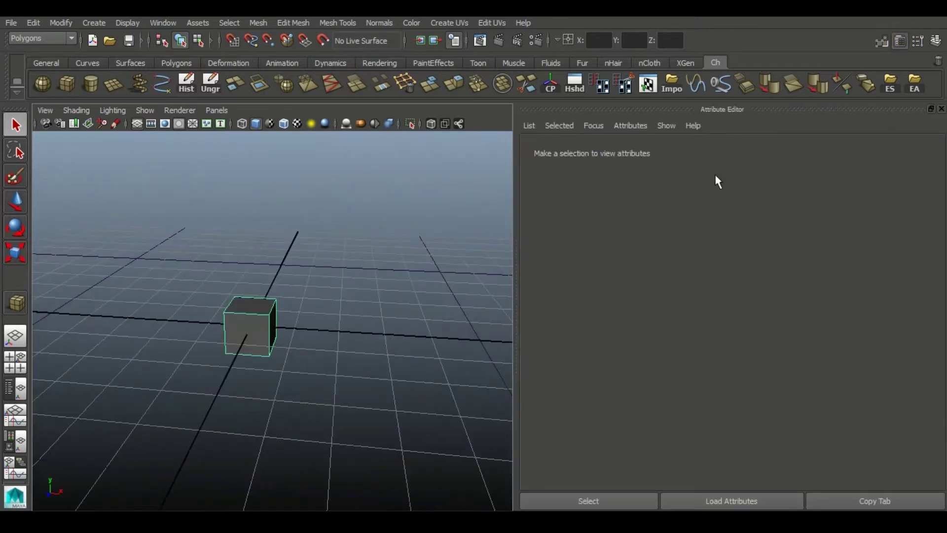
{"action": "left_click", "coordinate": [517, 267]}
{"action": "left_click_drag", "start_coordinate": [555, 268], "coordinate": [650, 268]}
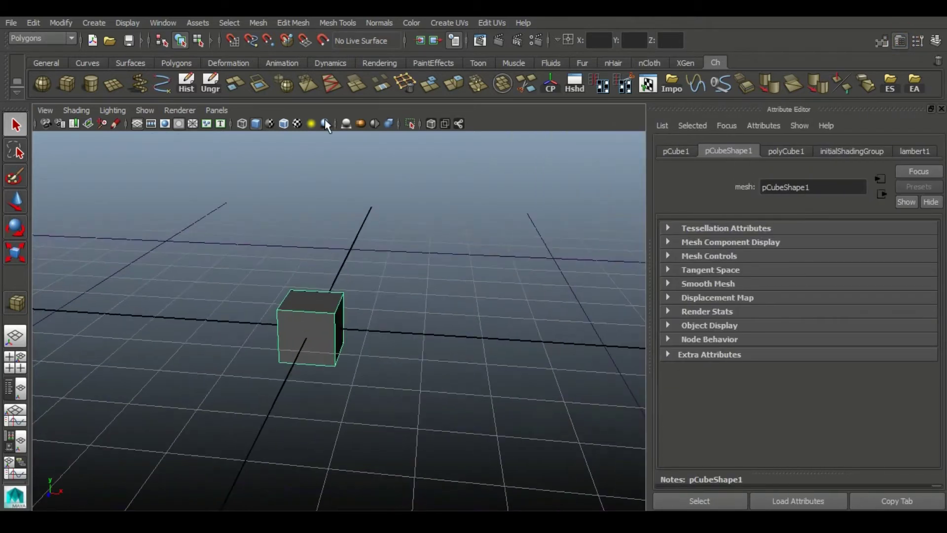
{"action": "left_click", "coordinate": [284, 85]}
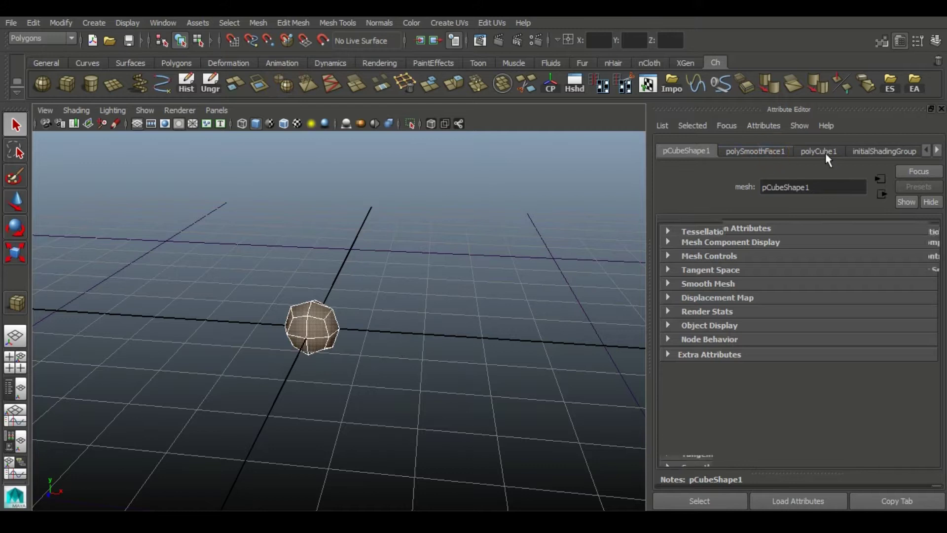
{"action": "scroll", "coordinate": [413, 355], "scroll_direction": "up", "scroll_amount": 3}
{"action": "mouse_move", "coordinate": [412, 356]}
{"action": "left_mouse_down", "text": "alt"}
{"action": "mouse_move", "coordinate": [423, 263]}
{"action": "mouse_move", "coordinate": [364, 337]}
{"action": "left_mouse_up", "text": "alt"}
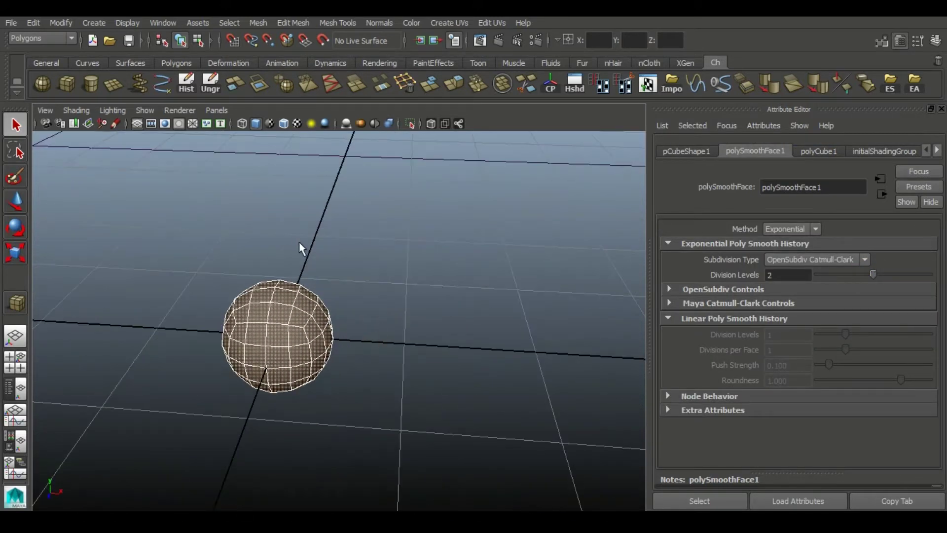
Step: Reselect the rounded mesh, close the Attribute Editor and orbit around the sphere
{"action": "left_click", "coordinate": [408, 296]}
{"action": "scroll", "coordinate": [277, 332], "scroll_direction": "up", "scroll_amount": 2}
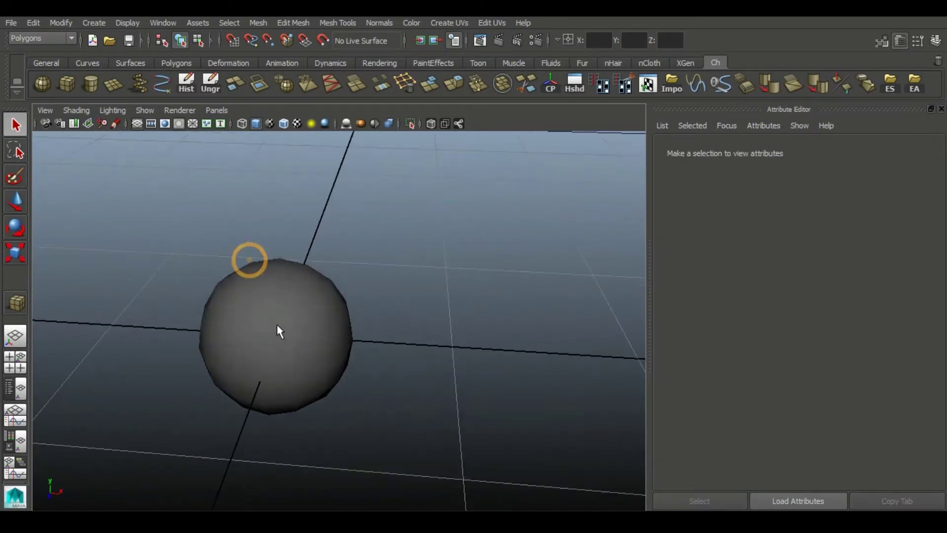
{"action": "left_click", "coordinate": [277, 332]}
{"action": "scroll", "coordinate": [351, 327], "scroll_direction": "up", "scroll_amount": 1}
{"action": "left_click", "coordinate": [942, 109]}
{"action": "mouse_move", "coordinate": [508, 386]}
{"action": "left_mouse_down", "text": "alt"}
{"action": "mouse_move", "coordinate": [478, 354]}
{"action": "mouse_move", "coordinate": [507, 380]}
{"action": "mouse_move", "coordinate": [444, 360]}
{"action": "mouse_move", "coordinate": [392, 361]}
{"action": "left_mouse_up", "text": "alt"}
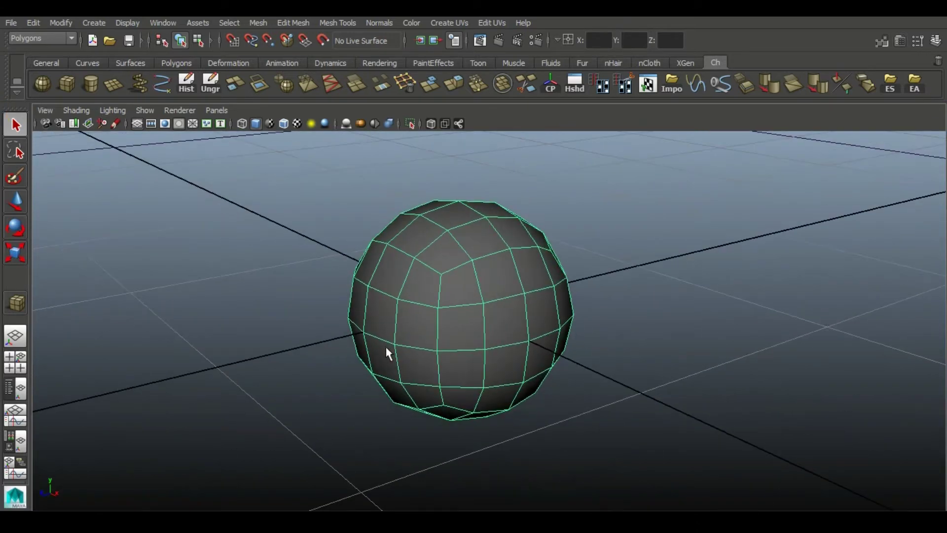
{"action": "mouse_move", "coordinate": [507, 349]}
{"action": "left_mouse_down", "text": "alt"}
{"action": "mouse_move", "coordinate": [503, 281]}
{"action": "mouse_move", "coordinate": [480, 299]}
{"action": "mouse_move", "coordinate": [424, 248]}
{"action": "left_mouse_up", "text": "alt"}
Step: Soft-select the bottom vertex and pull it down to elongate the chin
{"action": "right_click_drag", "start_coordinate": [441, 252], "coordinate": [442, 365]}
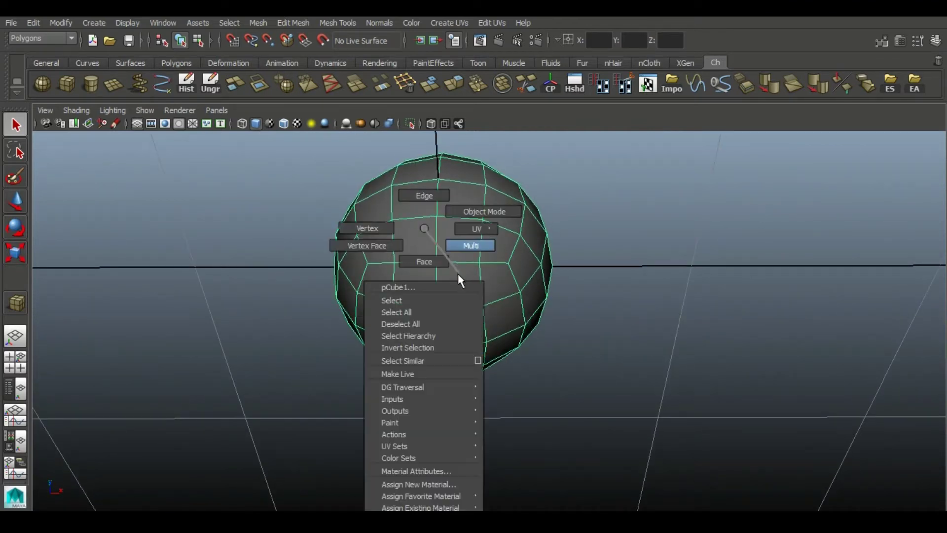
{"action": "mouse_move", "coordinate": [401, 368]}
{"action": "left_mouse_down", "text": "alt"}
{"action": "mouse_move", "coordinate": [397, 334]}
{"action": "mouse_move", "coordinate": [487, 345]}
{"action": "mouse_move", "coordinate": [386, 380]}
{"action": "mouse_move", "coordinate": [445, 361]}
{"action": "left_mouse_up", "text": "alt"}
{"action": "mouse_move", "coordinate": [703, 326]}
{"action": "left_mouse_down", "text": "alt"}
{"action": "mouse_move", "coordinate": [505, 321]}
{"action": "mouse_move", "coordinate": [687, 374]}
{"action": "left_mouse_up", "text": "alt"}
{"action": "key", "text": "b"}
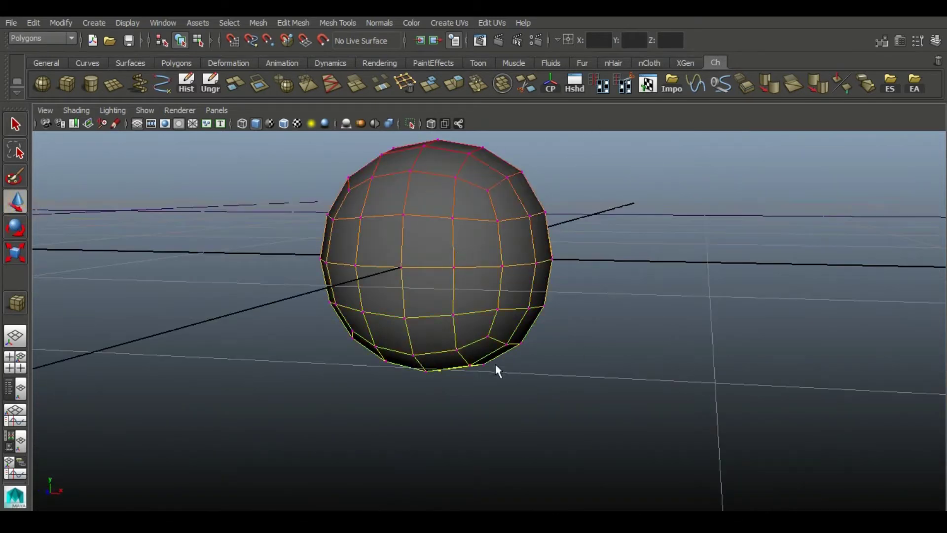
{"action": "mouse_move", "coordinate": [403, 363]}
{"action": "left_mouse_down"}
{"action": "mouse_move", "coordinate": [553, 296]}
{"action": "mouse_move", "coordinate": [454, 296]}
{"action": "mouse_move", "coordinate": [457, 341]}
{"action": "mouse_move", "coordinate": [485, 337]}
{"action": "left_mouse_up"}
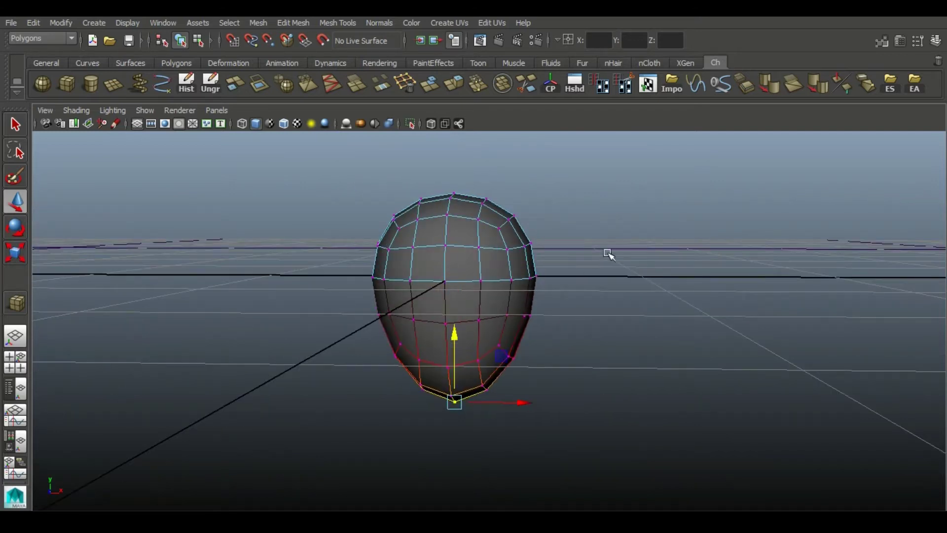
Step: Slightly scale the soft-selected top vertex of the head
{"action": "left_click_drag", "start_coordinate": [609, 254], "coordinate": [461, 269], "text": "alt"}
{"action": "left_click", "coordinate": [450, 226]}
{"action": "mouse_move", "coordinate": [519, 261]}
{"action": "left_mouse_down", "text": "alt"}
{"action": "mouse_move", "coordinate": [495, 304]}
{"action": "mouse_move", "coordinate": [450, 195]}
{"action": "mouse_move", "coordinate": [474, 198]}
{"action": "left_mouse_up", "text": "alt"}
{"action": "key", "text": "r"}
{"action": "mouse_move", "coordinate": [680, 296]}
{"action": "left_mouse_down", "text": "alt"}
{"action": "mouse_move", "coordinate": [575, 296]}
{"action": "mouse_move", "coordinate": [738, 280]}
{"action": "mouse_move", "coordinate": [628, 296]}
{"action": "mouse_move", "coordinate": [598, 313]}
{"action": "mouse_move", "coordinate": [573, 306]}
{"action": "mouse_move", "coordinate": [576, 297]}
{"action": "mouse_move", "coordinate": [494, 296]}
{"action": "mouse_move", "coordinate": [504, 288]}
{"action": "left_mouse_up", "text": "alt"}
Step: Clear the vertex selection and switch to face selection in a level front view
{"action": "left_click", "coordinate": [628, 296]}
{"action": "left_click", "coordinate": [485, 287]}
{"action": "key", "text": "F11"}
{"action": "mouse_move", "coordinate": [548, 418]}
{"action": "left_mouse_down", "text": "alt"}
{"action": "mouse_move", "coordinate": [569, 425]}
{"action": "mouse_move", "coordinate": [552, 368]}
{"action": "mouse_move", "coordinate": [582, 395]}
{"action": "left_mouse_up", "text": "alt"}
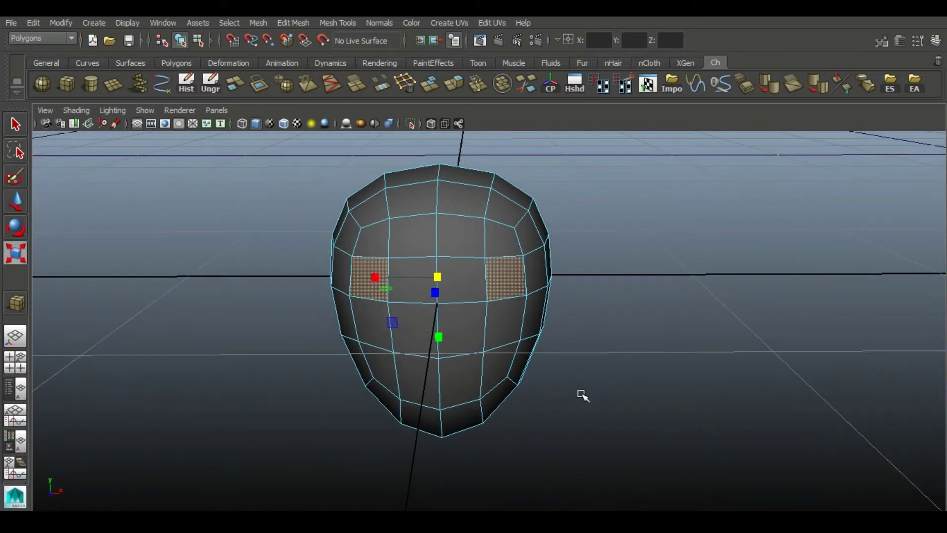
Step: Extrude the selected faces and orbit to a straight front view
{"action": "mouse_move", "coordinate": [492, 413]}
{"action": "left_mouse_down", "text": "alt"}
{"action": "mouse_move", "coordinate": [660, 408]}
{"action": "mouse_move", "coordinate": [670, 394]}
{"action": "left_mouse_up", "text": "alt"}
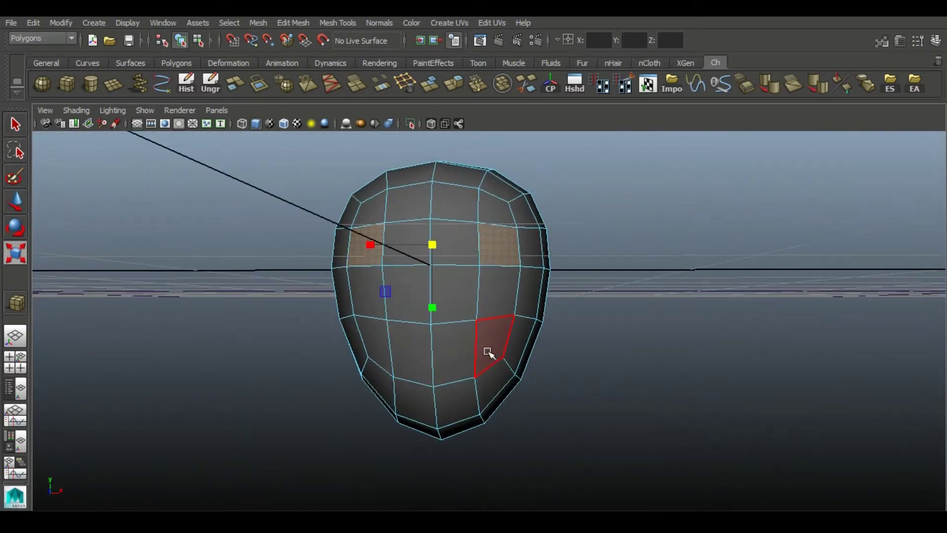
{"action": "left_click", "coordinate": [456, 82]}
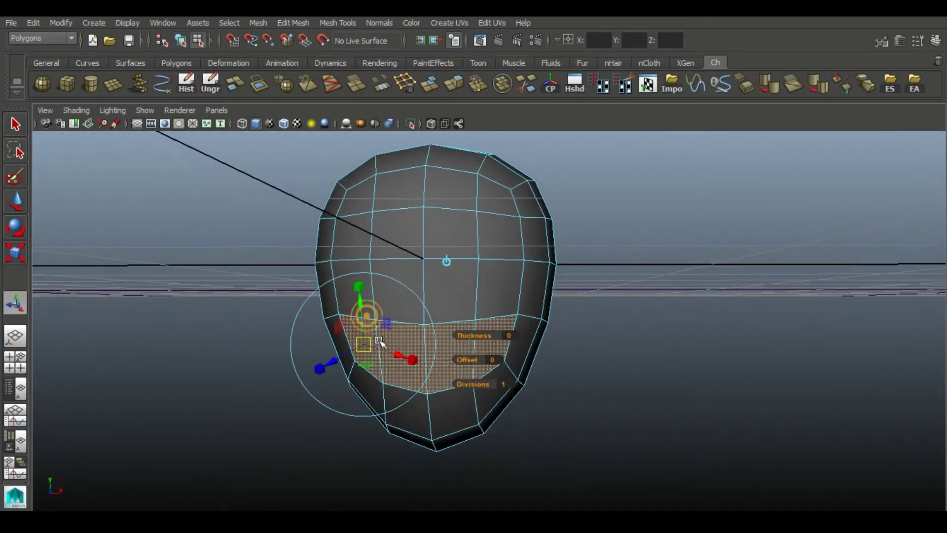
{"action": "left_click_drag", "start_coordinate": [346, 343], "coordinate": [343, 292], "text": "alt"}
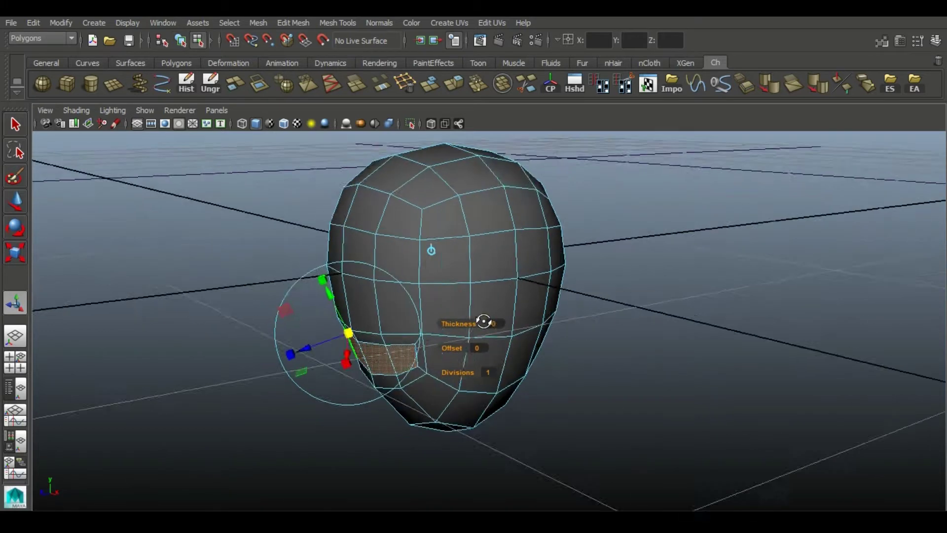
{"action": "mouse_move", "coordinate": [353, 329]}
{"action": "left_mouse_down", "text": "alt"}
{"action": "mouse_move", "coordinate": [541, 376]}
{"action": "mouse_move", "coordinate": [725, 349]}
{"action": "mouse_move", "coordinate": [718, 364]}
{"action": "left_mouse_up", "text": "alt"}
{"action": "mouse_move", "coordinate": [658, 362]}
{"action": "left_mouse_down", "text": "alt"}
{"action": "mouse_move", "coordinate": [419, 334]}
{"action": "mouse_move", "coordinate": [516, 321]}
{"action": "left_mouse_up", "text": "alt"}
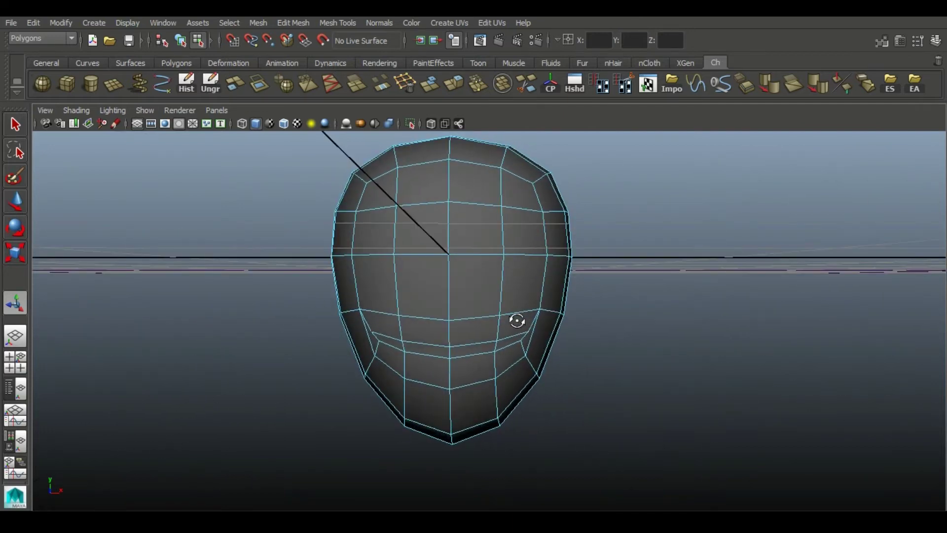
{"action": "mouse_move", "coordinate": [688, 323]}
{"action": "left_mouse_down", "text": "alt"}
{"action": "mouse_move", "coordinate": [578, 320]}
{"action": "mouse_move", "coordinate": [656, 317]}
{"action": "left_mouse_up", "text": "alt"}
Step: Adjust a face selection on the upper head, adding and removing faces
{"action": "left_click", "coordinate": [509, 243], "text": "shift"}
{"action": "left_click", "coordinate": [461, 239], "text": "shift"}
{"action": "left_click", "coordinate": [467, 300], "text": "shift"}
{"action": "mouse_move", "coordinate": [672, 351]}
{"action": "left_mouse_down", "text": "alt"}
{"action": "mouse_move", "coordinate": [715, 275]}
{"action": "mouse_move", "coordinate": [592, 271]}
{"action": "left_mouse_up", "text": "alt"}
{"action": "left_click", "coordinate": [365, 250], "text": "shift"}
{"action": "mouse_move", "coordinate": [647, 283]}
{"action": "left_mouse_down", "text": "alt"}
{"action": "mouse_move", "coordinate": [613, 307]}
{"action": "mouse_move", "coordinate": [662, 304]}
{"action": "mouse_move", "coordinate": [660, 349]}
{"action": "mouse_move", "coordinate": [620, 330]}
{"action": "mouse_move", "coordinate": [638, 360]}
{"action": "mouse_move", "coordinate": [616, 355]}
{"action": "left_mouse_up", "text": "alt"}
{"action": "left_click", "coordinate": [531, 242]}
{"action": "left_click", "coordinate": [444, 339]}
Step: Select the face loop across the lower head and scale it into a mouth band
{"action": "double_click", "coordinate": [364, 342], "text": "shift"}
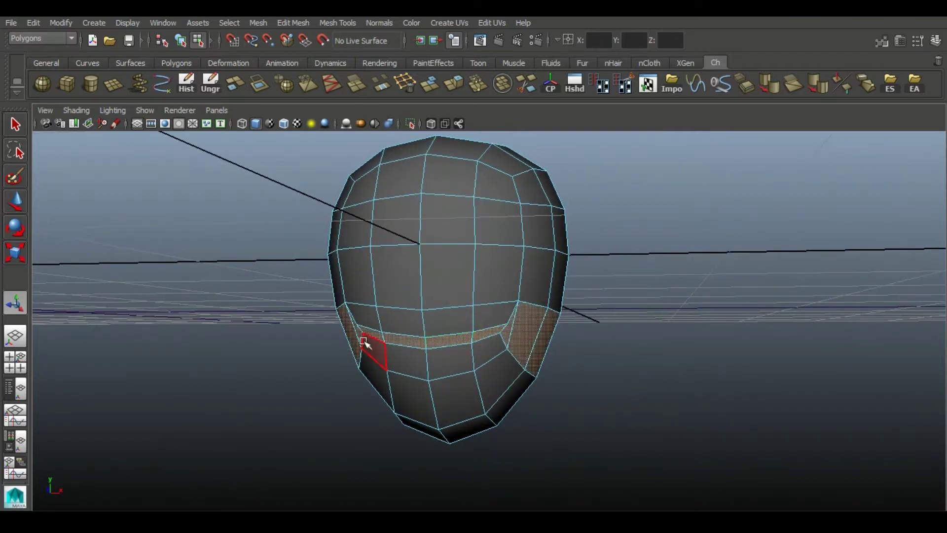
{"action": "left_click_drag", "start_coordinate": [364, 341], "coordinate": [392, 330], "text": "alt"}
{"action": "left_click", "coordinate": [397, 330]}
{"action": "key", "text": "w"}
{"action": "mouse_move", "coordinate": [554, 311]}
{"action": "left_mouse_down", "text": "alt"}
{"action": "mouse_move", "coordinate": [389, 332]}
{"action": "mouse_move", "coordinate": [344, 289]}
{"action": "left_mouse_up", "text": "alt"}
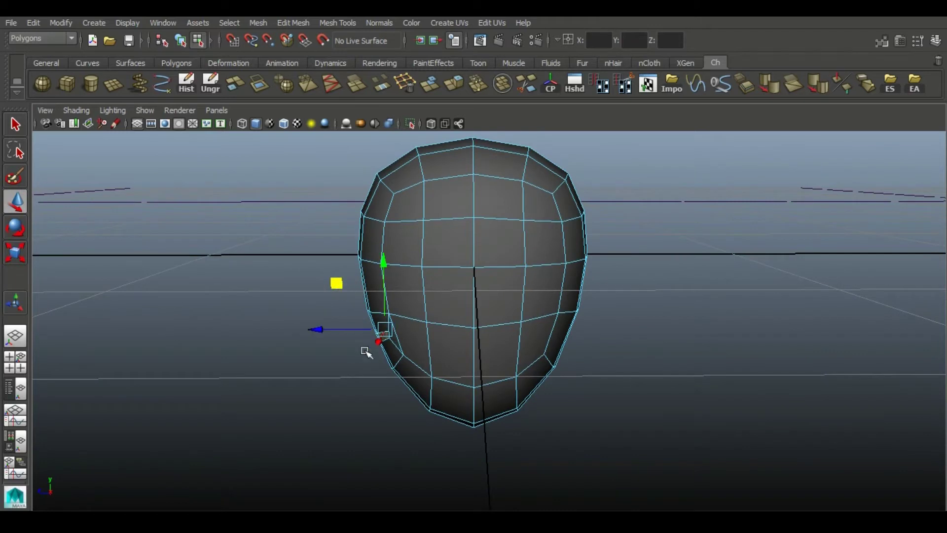
{"action": "left_click_drag", "start_coordinate": [366, 351], "coordinate": [53, 258], "text": "alt"}
{"action": "key", "text": "r"}
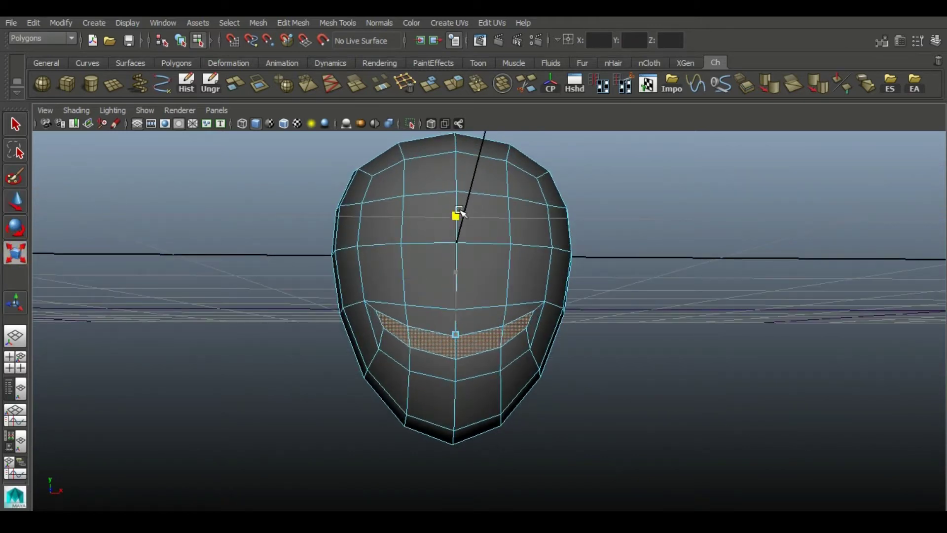
Step: Raise the two outer eye-corner vertices with the Move tool
{"action": "right_click_drag", "start_coordinate": [476, 227], "coordinate": [457, 341]}
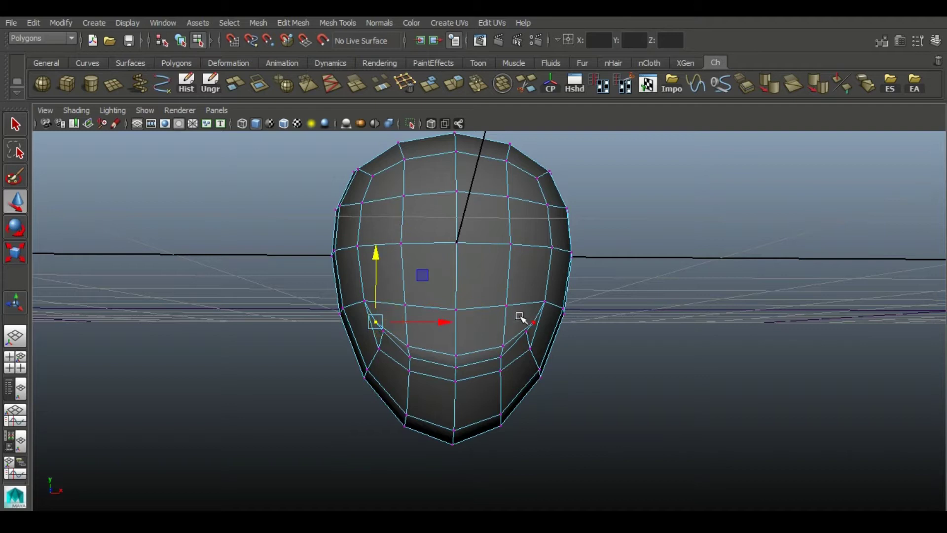
{"action": "left_click", "coordinate": [364, 300]}
{"action": "left_click", "coordinate": [544, 302], "text": "shift"}
{"action": "left_click_drag", "start_coordinate": [458, 235], "coordinate": [458, 217]}
{"action": "left_click_drag", "start_coordinate": [497, 377], "coordinate": [447, 353], "text": "alt"}
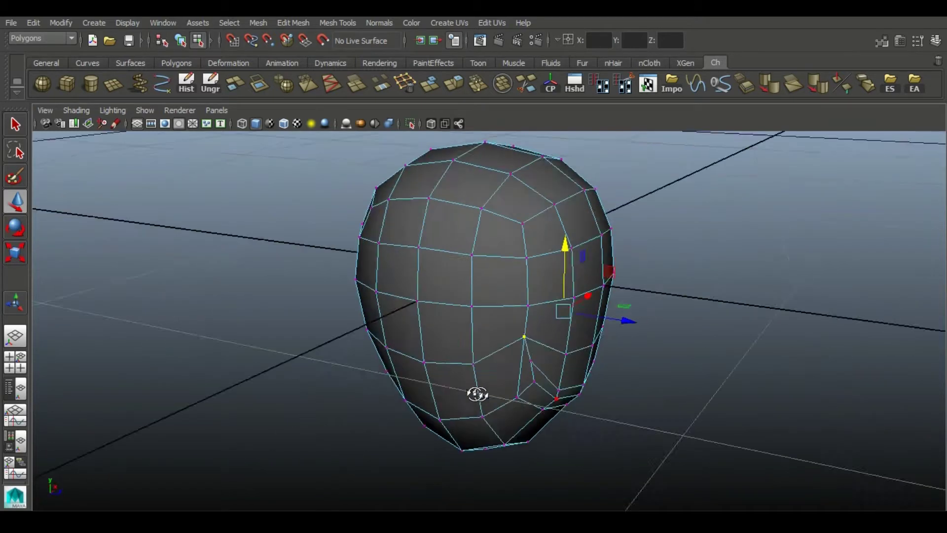
{"action": "mouse_move", "coordinate": [544, 388]}
{"action": "left_mouse_down", "text": "alt"}
{"action": "mouse_move", "coordinate": [477, 334]}
{"action": "mouse_move", "coordinate": [444, 386]}
{"action": "mouse_move", "coordinate": [449, 264]}
{"action": "mouse_move", "coordinate": [533, 277]}
{"action": "mouse_move", "coordinate": [482, 290]}
{"action": "mouse_move", "coordinate": [474, 349]}
{"action": "left_mouse_up", "text": "alt"}
{"action": "left_click", "coordinate": [15, 253]}
{"action": "mouse_move", "coordinate": [296, 321]}
{"action": "left_mouse_down", "text": "alt"}
{"action": "mouse_move", "coordinate": [364, 395]}
{"action": "mouse_move", "coordinate": [402, 349]}
{"action": "left_mouse_up", "text": "alt"}
{"action": "left_click", "coordinate": [16, 197]}
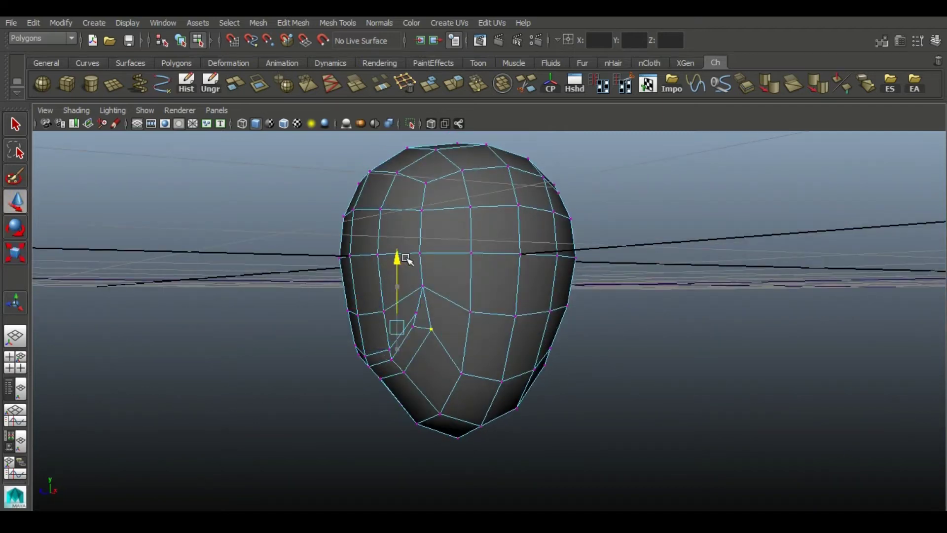
{"action": "mouse_move", "coordinate": [401, 265]}
{"action": "left_mouse_down", "text": "alt"}
{"action": "mouse_move", "coordinate": [271, 334]}
{"action": "mouse_move", "coordinate": [417, 232]}
{"action": "mouse_move", "coordinate": [656, 324]}
{"action": "mouse_move", "coordinate": [445, 362]}
{"action": "mouse_move", "coordinate": [469, 345]}
{"action": "mouse_move", "coordinate": [513, 380]}
{"action": "left_mouse_up", "text": "alt"}
Step: Select the matching left and right faces on the eye band
{"action": "key", "text": "F8"}
{"action": "right_click_drag", "start_coordinate": [488, 269], "coordinate": [490, 301]}
{"action": "left_click", "coordinate": [493, 303]}
{"action": "left_click_drag", "start_coordinate": [493, 304], "coordinate": [386, 311], "text": "alt"}
{"action": "left_click", "coordinate": [377, 301], "text": "shift"}
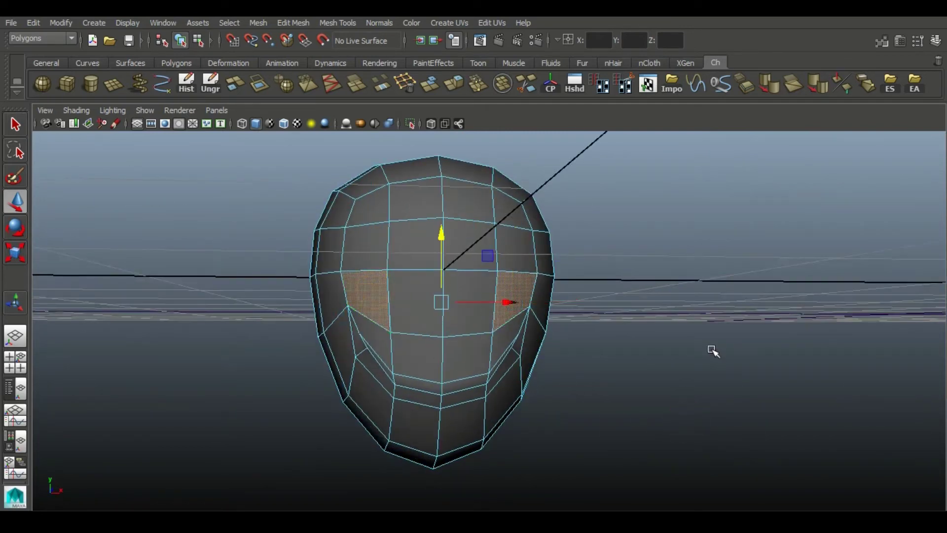
Step: Delete the faces of the head's left half
{"action": "mouse_move", "coordinate": [640, 329]}
{"action": "left_mouse_down", "text": "alt"}
{"action": "mouse_move", "coordinate": [666, 342]}
{"action": "mouse_move", "coordinate": [444, 336]}
{"action": "left_mouse_up", "text": "alt"}
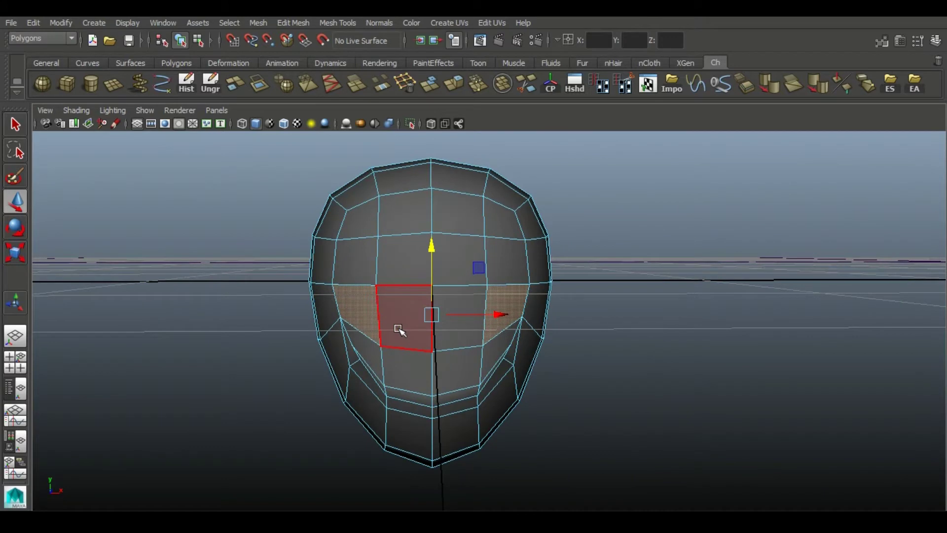
{"action": "left_click", "coordinate": [398, 330]}
{"action": "double_click", "coordinate": [402, 376], "text": "shift"}
{"action": "key", "text": "Delete"}
{"action": "left_click", "coordinate": [344, 334]}
{"action": "key", "text": "Delete"}
Step: Mirror the half head into a full head and turn on two-sided lighting
{"action": "key", "text": "F8"}
{"action": "key", "text": "ctrl+shift+d"}
{"action": "left_click", "coordinate": [623, 351]}
{"action": "left_click", "coordinate": [113, 110]}
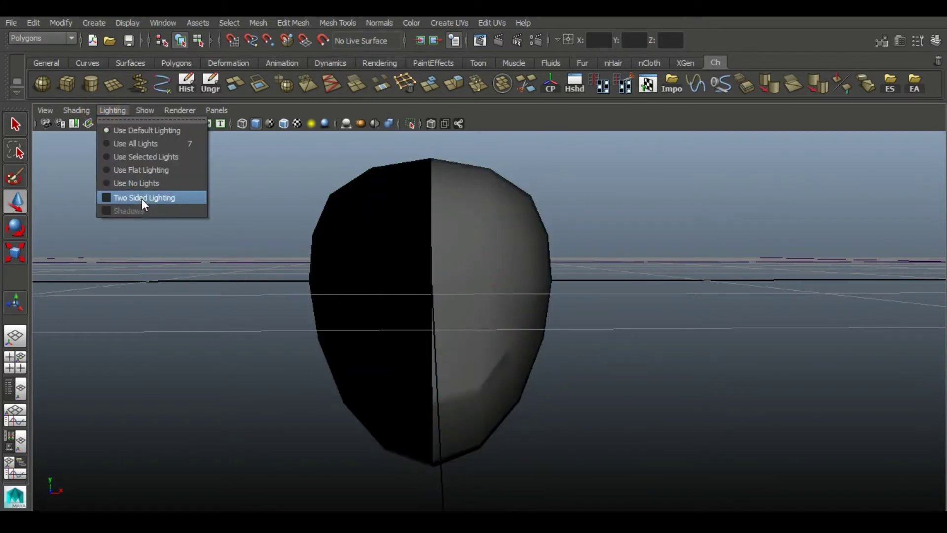
{"action": "left_click", "coordinate": [141, 199]}
Step: Select the eye-area faces on the low-poly cage
{"action": "left_click", "coordinate": [437, 338]}
{"action": "mouse_move", "coordinate": [482, 327]}
{"action": "left_mouse_down", "text": "alt"}
{"action": "mouse_move", "coordinate": [437, 338]}
{"action": "mouse_move", "coordinate": [484, 377]}
{"action": "left_mouse_up", "text": "alt"}
{"action": "right_click", "coordinate": [471, 302]}
{"action": "left_click", "coordinate": [471, 261]}
{"action": "left_click", "coordinate": [488, 313]}
{"action": "mouse_move", "coordinate": [488, 313]}
{"action": "left_mouse_down", "text": "alt"}
{"action": "mouse_move", "coordinate": [586, 385]}
{"action": "mouse_move", "coordinate": [571, 385]}
{"action": "mouse_move", "coordinate": [632, 438]}
{"action": "mouse_move", "coordinate": [496, 451]}
{"action": "mouse_move", "coordinate": [611, 446]}
{"action": "left_mouse_up", "text": "alt"}
{"action": "key", "text": "1"}
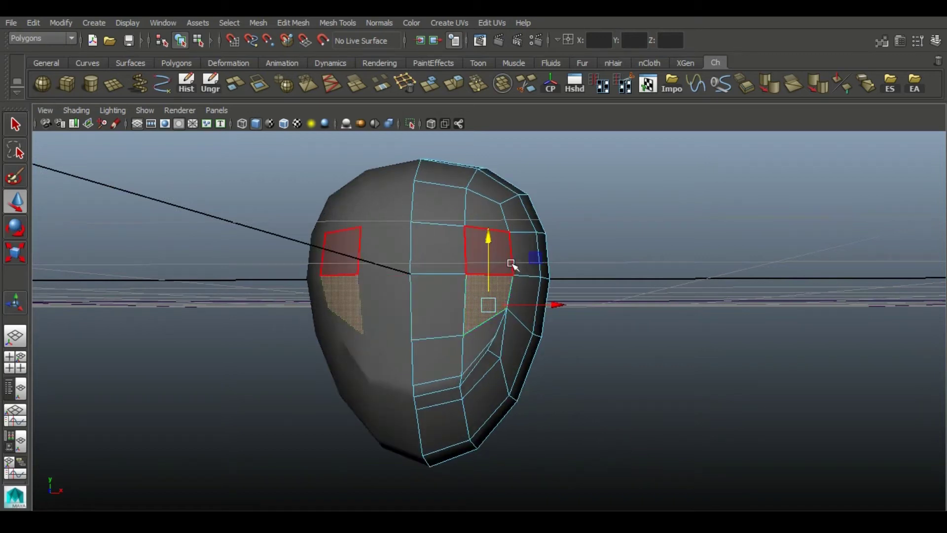
Step: Extrude the eye faces and shrink them inward into sockets
{"action": "left_click", "coordinate": [454, 84]}
{"action": "mouse_move", "coordinate": [485, 300]}
{"action": "left_mouse_down"}
{"action": "mouse_move", "coordinate": [473, 298]}
{"action": "mouse_move", "coordinate": [518, 332]}
{"action": "mouse_move", "coordinate": [395, 311]}
{"action": "mouse_move", "coordinate": [440, 338]}
{"action": "mouse_move", "coordinate": [389, 423]}
{"action": "mouse_move", "coordinate": [427, 355]}
{"action": "mouse_move", "coordinate": [422, 341]}
{"action": "left_mouse_up"}
{"action": "left_click", "coordinate": [15, 201]}
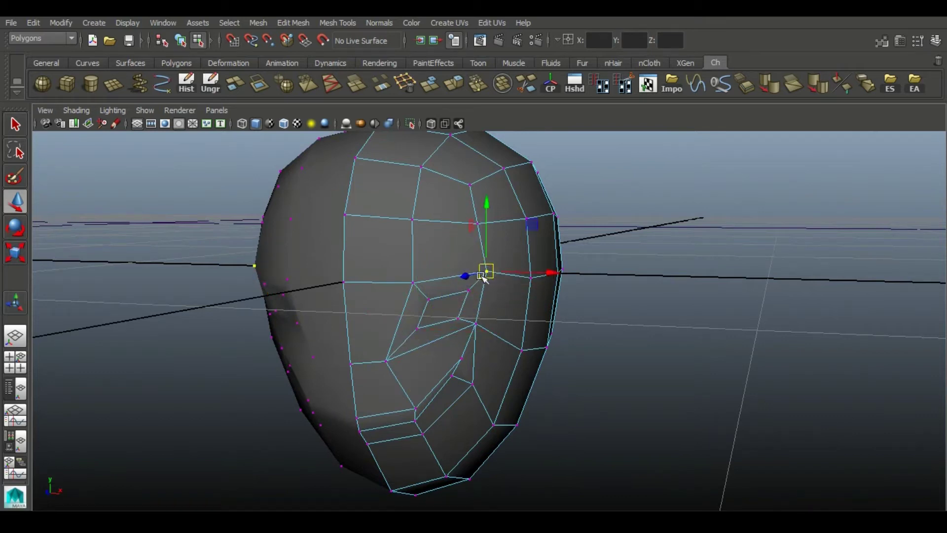
{"action": "mouse_move", "coordinate": [482, 332]}
{"action": "left_mouse_down", "text": "alt"}
{"action": "mouse_move", "coordinate": [408, 372]}
{"action": "mouse_move", "coordinate": [472, 280]}
{"action": "mouse_move", "coordinate": [357, 353]}
{"action": "left_mouse_up", "text": "alt"}
{"action": "right_click_drag", "start_coordinate": [455, 268], "coordinate": [516, 211]}
Step: Extrude a cheek face and push it into the head, then select the whole head
{"action": "mouse_move", "coordinate": [516, 212]}
{"action": "left_mouse_down", "text": "alt"}
{"action": "mouse_move", "coordinate": [534, 345]}
{"action": "mouse_move", "coordinate": [404, 339]}
{"action": "mouse_move", "coordinate": [469, 229]}
{"action": "left_mouse_up", "text": "alt"}
{"action": "right_click_drag", "start_coordinate": [469, 228], "coordinate": [469, 262]}
{"action": "left_click", "coordinate": [454, 302]}
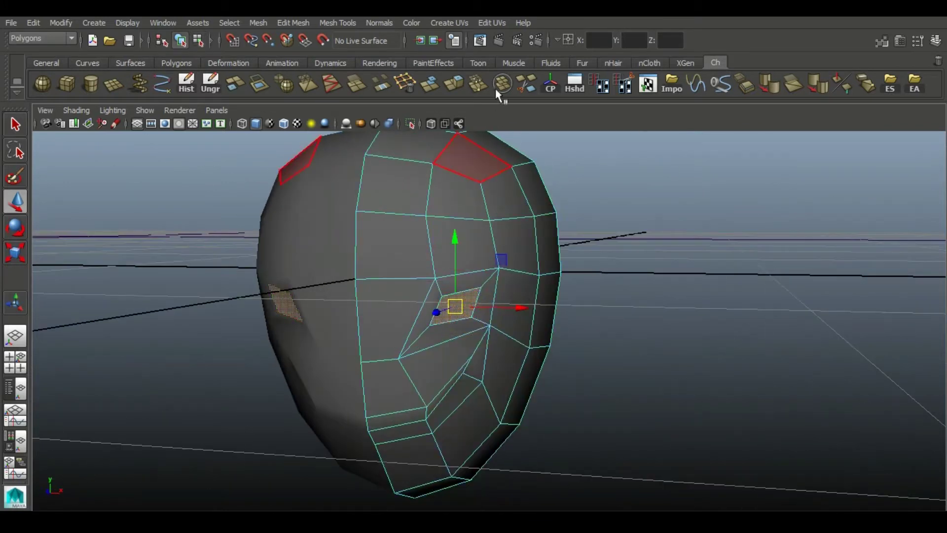
{"action": "left_click", "coordinate": [454, 84]}
{"action": "mouse_move", "coordinate": [455, 386]}
{"action": "left_mouse_down", "text": "alt"}
{"action": "mouse_move", "coordinate": [568, 340]}
{"action": "mouse_move", "coordinate": [554, 332]}
{"action": "left_mouse_up", "text": "alt"}
{"action": "mouse_move", "coordinate": [683, 387]}
{"action": "left_mouse_down", "text": "alt"}
{"action": "mouse_move", "coordinate": [539, 380]}
{"action": "mouse_move", "coordinate": [632, 392]}
{"action": "mouse_move", "coordinate": [454, 339]}
{"action": "left_mouse_up", "text": "alt"}
{"action": "left_click", "coordinate": [613, 374]}
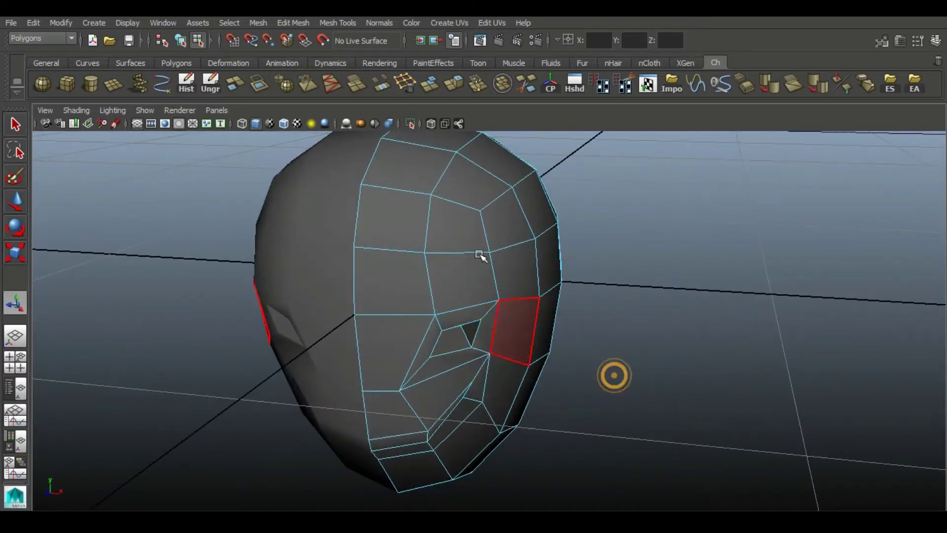
{"action": "key", "text": "F8"}
{"action": "left_click_drag", "start_coordinate": [614, 375], "coordinate": [535, 332], "text": "alt"}
{"action": "left_click", "coordinate": [531, 310]}
Step: Toggle off the smooth preview and select a face strip on the cheek
{"action": "key", "text": "3"}
{"action": "left_click_drag", "start_coordinate": [543, 408], "coordinate": [449, 366], "text": "alt"}
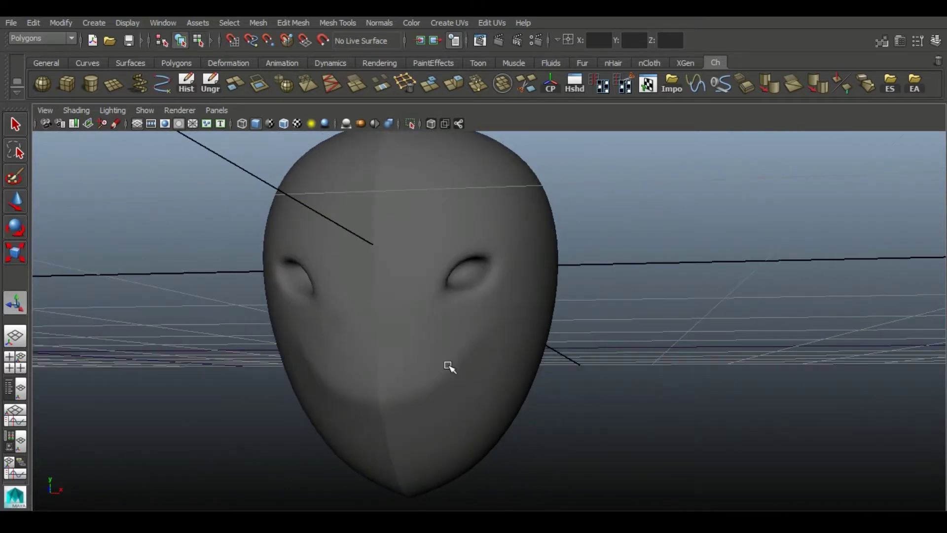
{"action": "key", "text": "1"}
{"action": "right_click_drag", "start_coordinate": [442, 228], "coordinate": [446, 275]}
{"action": "left_click", "coordinate": [414, 388]}
{"action": "mouse_move", "coordinate": [471, 350]}
{"action": "left_mouse_down", "text": "alt"}
{"action": "mouse_move", "coordinate": [564, 334]}
{"action": "mouse_move", "coordinate": [513, 309]}
{"action": "left_mouse_up", "text": "alt"}
{"action": "left_click_drag", "start_coordinate": [492, 349], "coordinate": [474, 256], "text": "alt"}
Step: Extrude and move the mouth strip, then orbit to inspect the openings
{"action": "left_click", "coordinate": [456, 95]}
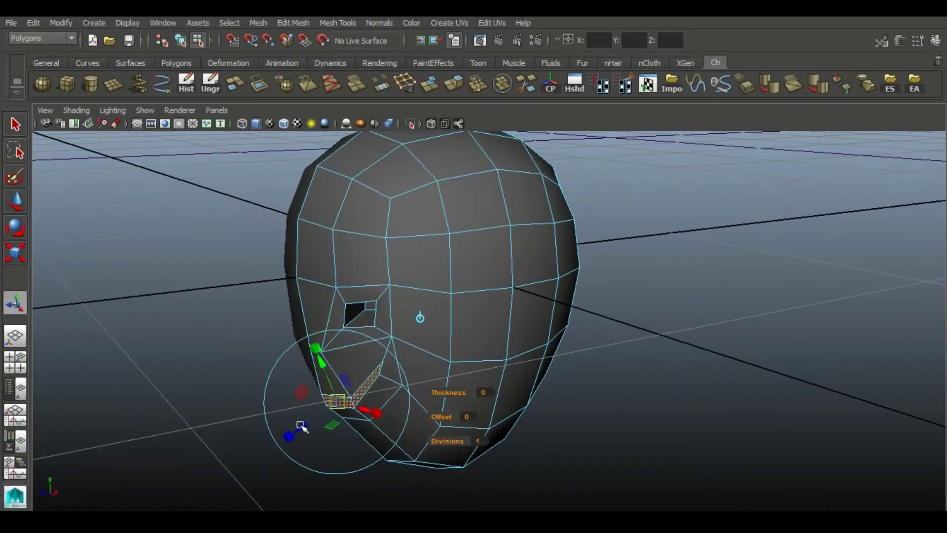
{"action": "left_click", "coordinate": [13, 204]}
{"action": "mouse_move", "coordinate": [396, 372]}
{"action": "left_mouse_down", "text": "alt"}
{"action": "mouse_move", "coordinate": [334, 391]}
{"action": "mouse_move", "coordinate": [407, 305]}
{"action": "mouse_move", "coordinate": [342, 390]}
{"action": "left_mouse_up", "text": "alt"}
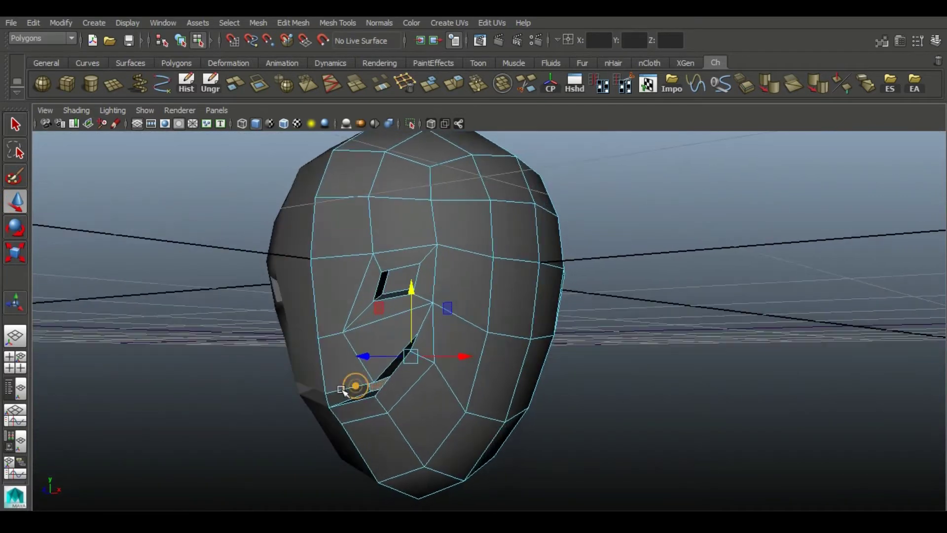
{"action": "left_click_drag", "start_coordinate": [381, 354], "coordinate": [434, 401], "text": "alt"}
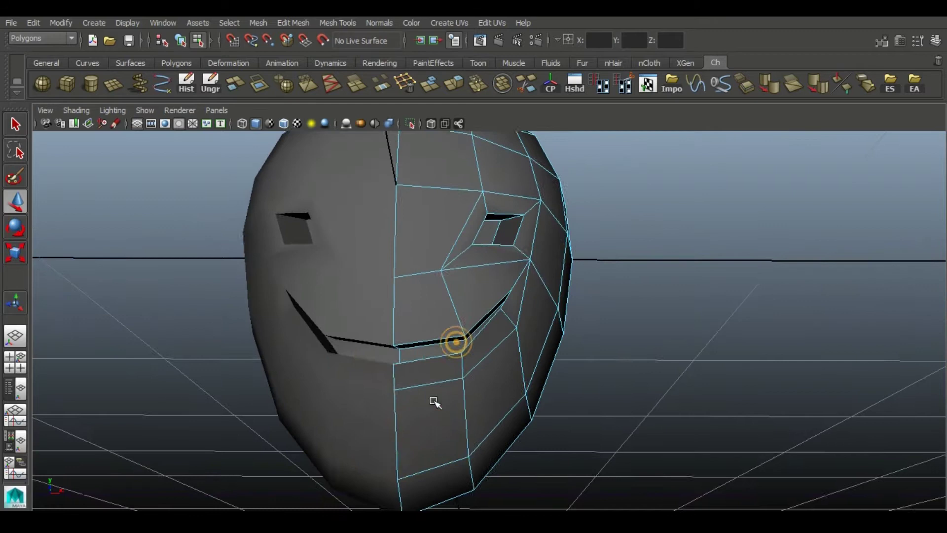
{"action": "mouse_move", "coordinate": [466, 309]}
{"action": "left_mouse_down", "text": "alt"}
{"action": "mouse_move", "coordinate": [434, 355]}
{"action": "mouse_move", "coordinate": [311, 366]}
{"action": "mouse_move", "coordinate": [507, 360]}
{"action": "mouse_move", "coordinate": [522, 386]}
{"action": "left_mouse_up", "text": "alt"}
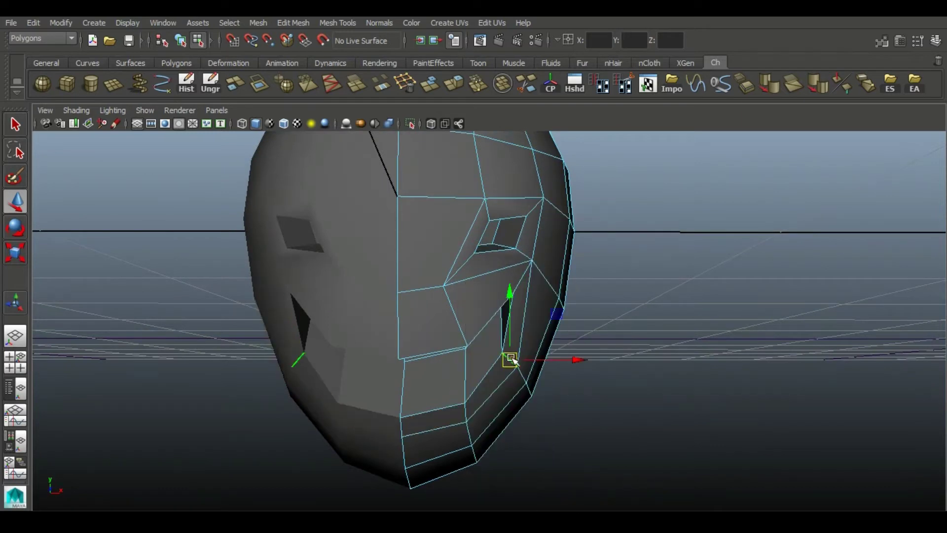
{"action": "mouse_move", "coordinate": [517, 348]}
{"action": "left_mouse_down", "text": "alt"}
{"action": "mouse_move", "coordinate": [423, 332]}
{"action": "mouse_move", "coordinate": [429, 328]}
{"action": "mouse_move", "coordinate": [448, 349]}
{"action": "mouse_move", "coordinate": [327, 383]}
{"action": "left_mouse_up", "text": "alt"}
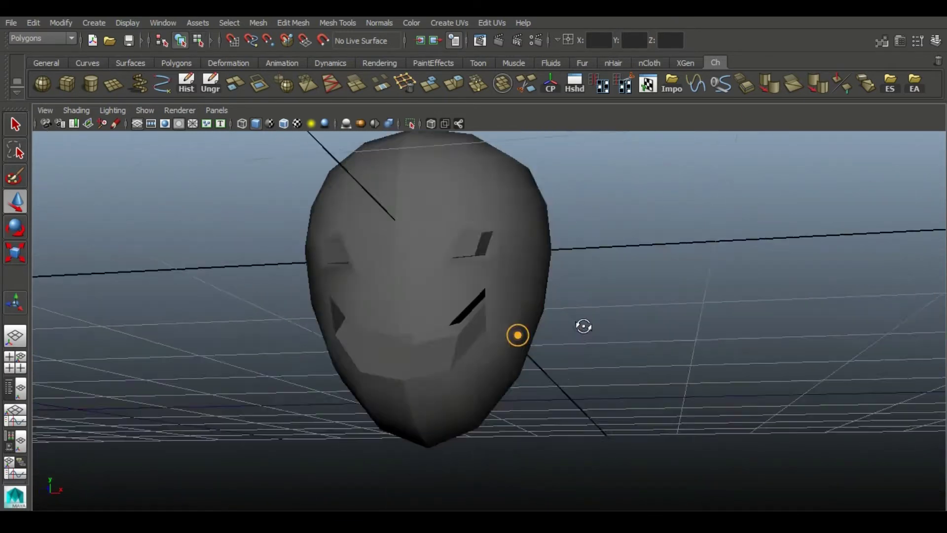
Step: Select the side faces behind the mouth from a three-quarter view
{"action": "mouse_move", "coordinate": [635, 322]}
{"action": "left_mouse_down", "text": "alt"}
{"action": "mouse_move", "coordinate": [484, 345]}
{"action": "mouse_move", "coordinate": [435, 301]}
{"action": "left_mouse_up", "text": "alt"}
{"action": "left_click", "coordinate": [434, 301]}
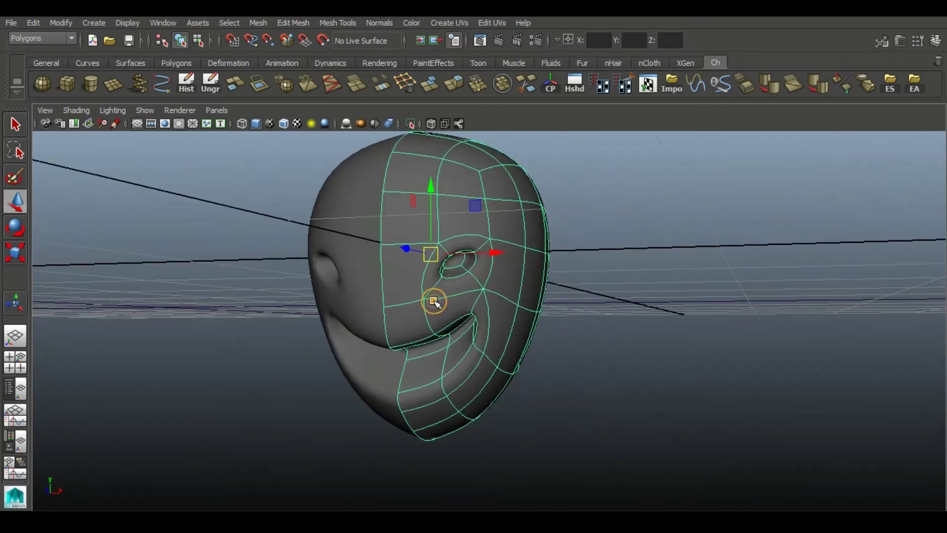
{"action": "mouse_move", "coordinate": [662, 363]}
{"action": "left_mouse_down", "text": "alt"}
{"action": "mouse_move", "coordinate": [567, 370]}
{"action": "mouse_move", "coordinate": [601, 311]}
{"action": "mouse_move", "coordinate": [500, 251]}
{"action": "left_mouse_up", "text": "alt"}
{"action": "right_click_drag", "start_coordinate": [501, 252], "coordinate": [503, 260]}
{"action": "left_click", "coordinate": [482, 258]}
{"action": "mouse_move", "coordinate": [482, 258]}
{"action": "left_mouse_down", "text": "alt"}
{"action": "mouse_move", "coordinate": [575, 281]}
{"action": "mouse_move", "coordinate": [545, 305]}
{"action": "mouse_move", "coordinate": [469, 324]}
{"action": "mouse_move", "coordinate": [588, 285]}
{"action": "mouse_move", "coordinate": [592, 273]}
{"action": "mouse_move", "coordinate": [585, 291]}
{"action": "left_mouse_up", "text": "alt"}
{"action": "mouse_move", "coordinate": [482, 291]}
{"action": "left_mouse_down", "text": "alt"}
{"action": "mouse_move", "coordinate": [588, 315]}
{"action": "mouse_move", "coordinate": [519, 340]}
{"action": "mouse_move", "coordinate": [594, 321]}
{"action": "mouse_move", "coordinate": [451, 342]}
{"action": "mouse_move", "coordinate": [477, 418]}
{"action": "mouse_move", "coordinate": [508, 340]}
{"action": "mouse_move", "coordinate": [560, 344]}
{"action": "mouse_move", "coordinate": [508, 320]}
{"action": "left_mouse_up", "text": "alt"}
{"action": "mouse_move", "coordinate": [554, 367]}
{"action": "left_mouse_down", "text": "alt"}
{"action": "mouse_move", "coordinate": [618, 359]}
{"action": "mouse_move", "coordinate": [495, 289]}
{"action": "left_mouse_up", "text": "alt"}
Step: Extrude the side faces into a block, then rotate, flatten and move it into an angled ear flap
{"action": "left_click", "coordinate": [458, 89]}
{"action": "mouse_move", "coordinate": [494, 320]}
{"action": "left_mouse_down", "text": "alt"}
{"action": "mouse_move", "coordinate": [486, 346]}
{"action": "mouse_move", "coordinate": [641, 364]}
{"action": "mouse_move", "coordinate": [531, 367]}
{"action": "mouse_move", "coordinate": [606, 386]}
{"action": "left_mouse_up", "text": "alt"}
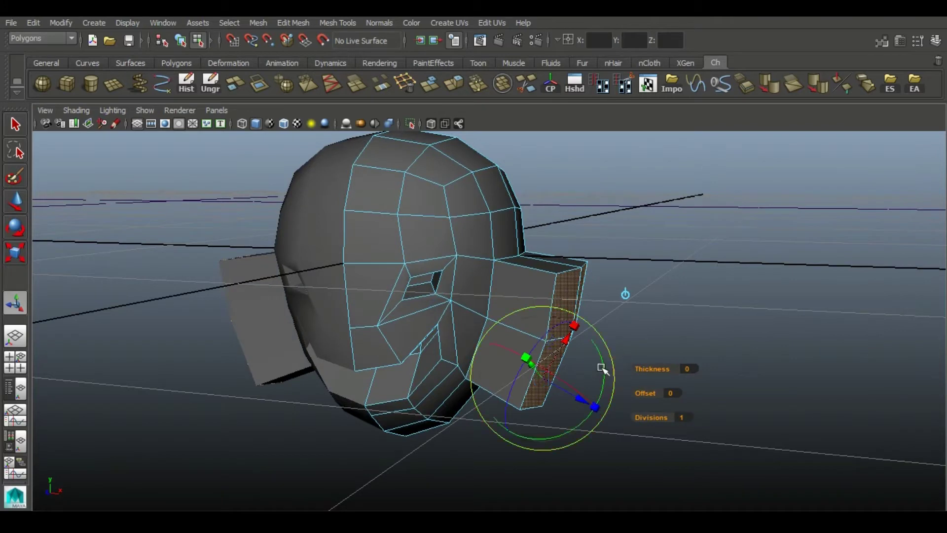
{"action": "mouse_move", "coordinate": [601, 367]}
{"action": "left_mouse_down", "text": "alt"}
{"action": "mouse_move", "coordinate": [661, 327]}
{"action": "mouse_move", "coordinate": [543, 256]}
{"action": "mouse_move", "coordinate": [617, 345]}
{"action": "mouse_move", "coordinate": [540, 375]}
{"action": "mouse_move", "coordinate": [629, 310]}
{"action": "mouse_move", "coordinate": [585, 258]}
{"action": "left_mouse_up", "text": "alt"}
{"action": "left_click", "coordinate": [11, 228]}
{"action": "key", "text": "r"}
{"action": "left_click", "coordinate": [15, 202]}
{"action": "left_click_drag", "start_coordinate": [657, 296], "coordinate": [614, 372], "text": "alt"}
{"action": "right_click_drag", "start_coordinate": [507, 275], "coordinate": [450, 254]}
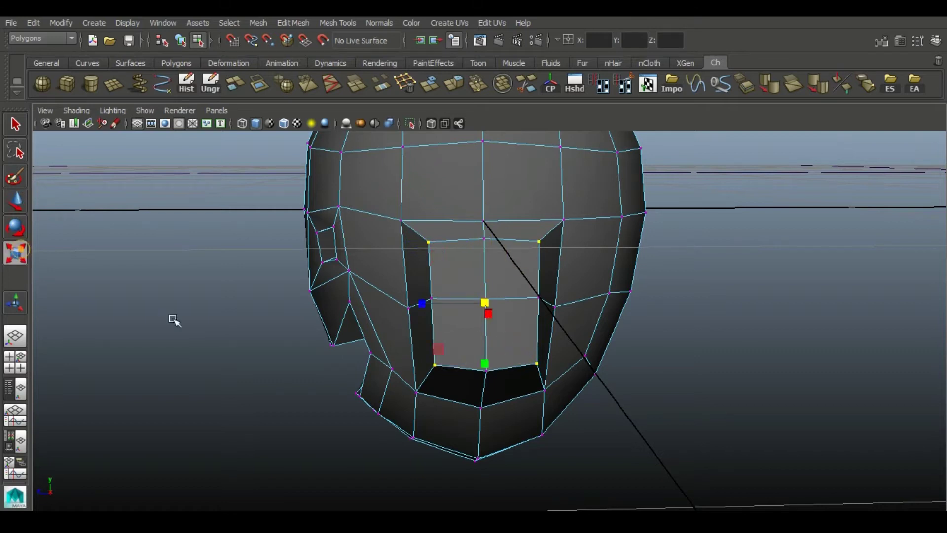
Step: Nudge a couple of head vertices leftward to adjust the face shape
{"action": "left_click_drag", "start_coordinate": [490, 384], "coordinate": [561, 307], "text": "alt"}
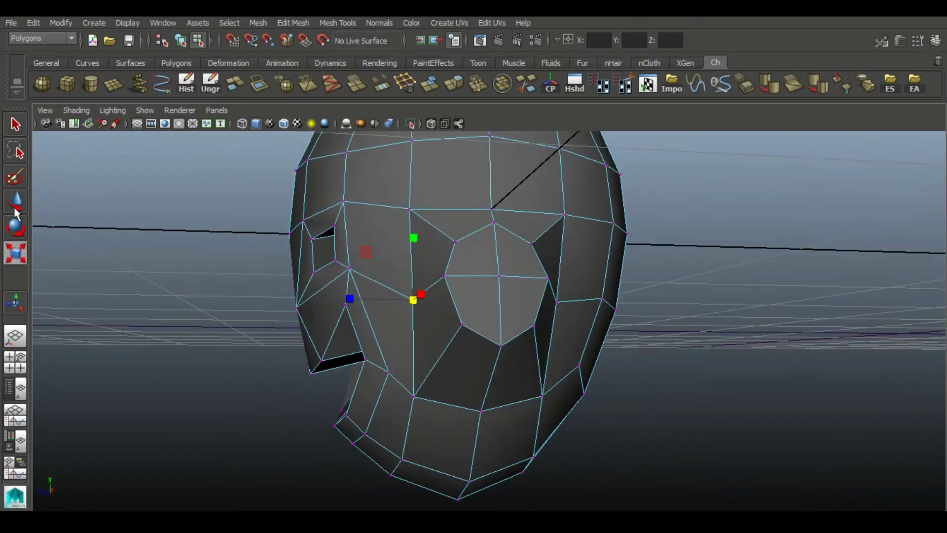
{"action": "key", "text": "w"}
{"action": "left_click", "coordinate": [414, 298]}
{"action": "left_click_drag", "start_coordinate": [414, 298], "coordinate": [395, 291]}
{"action": "left_click", "coordinate": [557, 302]}
Step: Extrude a lower cheek face, then scale and reposition the new face
{"action": "left_click_drag", "start_coordinate": [562, 307], "coordinate": [506, 363], "text": "alt"}
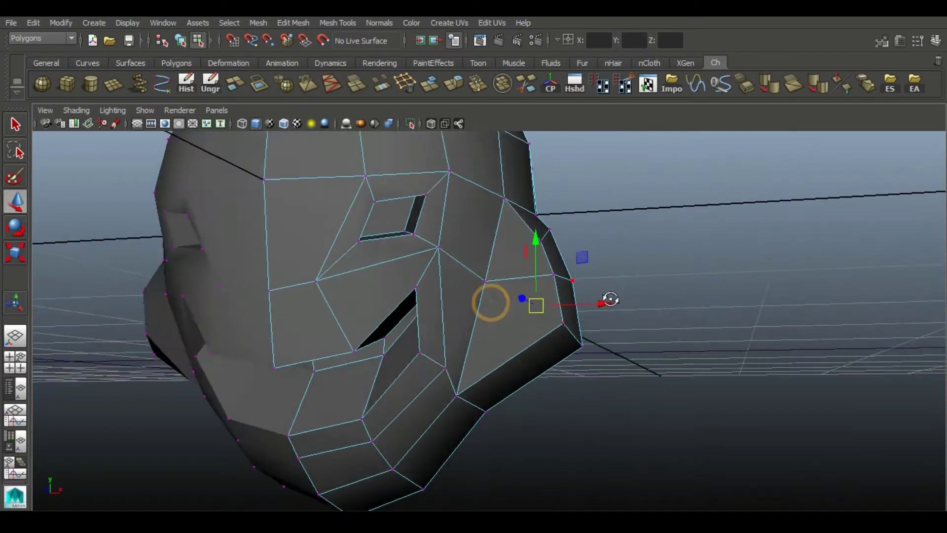
{"action": "right_click_drag", "start_coordinate": [508, 231], "coordinate": [501, 254]}
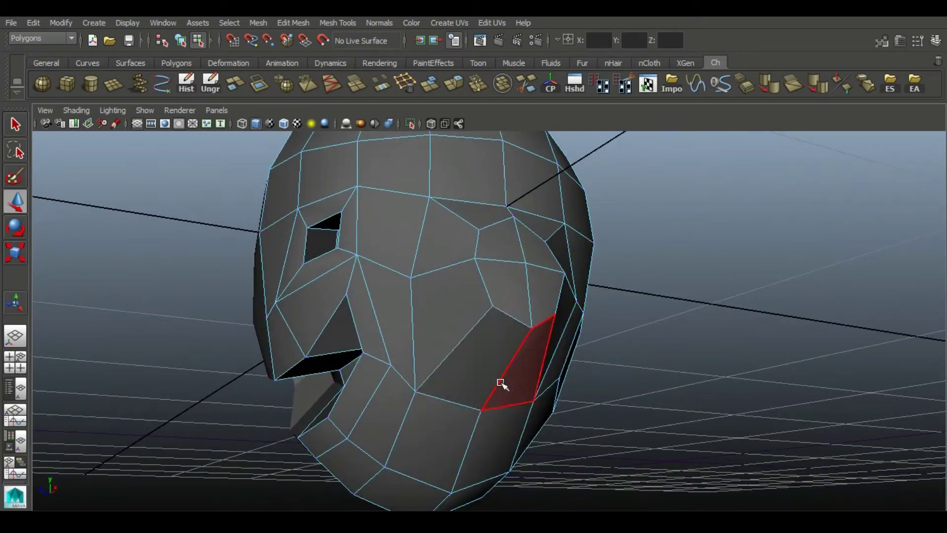
{"action": "left_click", "coordinate": [501, 383]}
{"action": "left_click", "coordinate": [453, 84]}
{"action": "mouse_move", "coordinate": [462, 324]}
{"action": "left_mouse_down", "text": "alt"}
{"action": "mouse_move", "coordinate": [584, 310]}
{"action": "mouse_move", "coordinate": [513, 349]}
{"action": "mouse_move", "coordinate": [566, 364]}
{"action": "mouse_move", "coordinate": [377, 287]}
{"action": "left_mouse_up", "text": "alt"}
{"action": "left_click_drag", "start_coordinate": [480, 306], "coordinate": [462, 356], "text": "alt"}
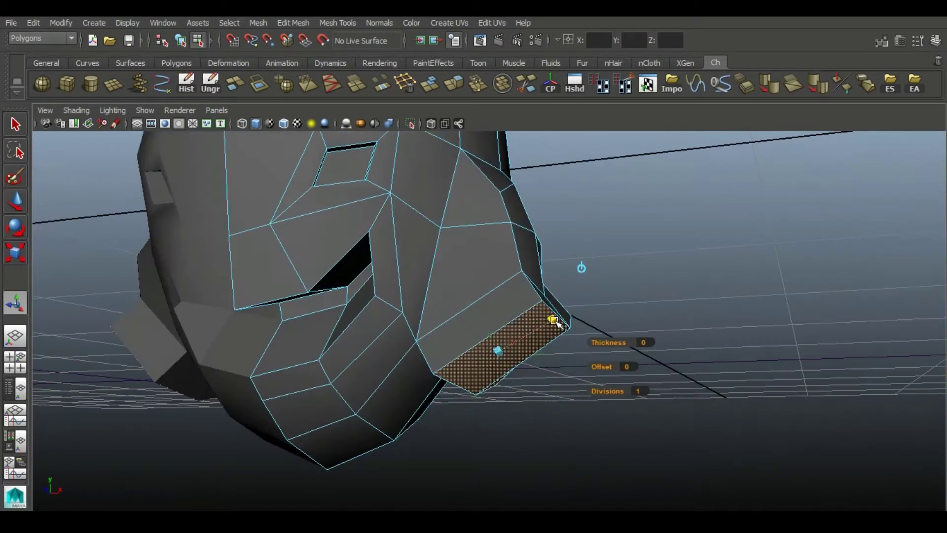
{"action": "mouse_move", "coordinate": [605, 370]}
{"action": "left_mouse_down", "text": "alt"}
{"action": "mouse_move", "coordinate": [405, 331]}
{"action": "mouse_move", "coordinate": [509, 313]}
{"action": "mouse_move", "coordinate": [510, 325]}
{"action": "mouse_move", "coordinate": [542, 348]}
{"action": "left_mouse_up", "text": "alt"}
{"action": "left_click", "coordinate": [15, 252]}
{"action": "mouse_move", "coordinate": [598, 298]}
{"action": "left_mouse_down", "text": "alt"}
{"action": "mouse_move", "coordinate": [517, 270]}
{"action": "mouse_move", "coordinate": [533, 222]}
{"action": "left_mouse_up", "text": "alt"}
{"action": "key", "text": "w"}
{"action": "mouse_move", "coordinate": [423, 296]}
{"action": "left_mouse_down", "text": "alt"}
{"action": "mouse_move", "coordinate": [485, 257]}
{"action": "mouse_move", "coordinate": [501, 212]}
{"action": "mouse_move", "coordinate": [374, 257]}
{"action": "mouse_move", "coordinate": [268, 268]}
{"action": "mouse_move", "coordinate": [518, 226]}
{"action": "left_mouse_up", "text": "alt"}
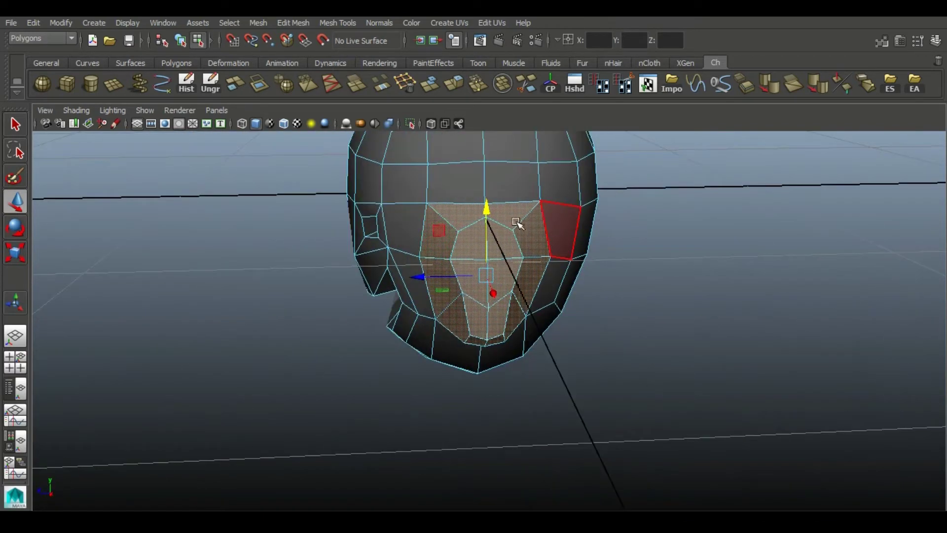
Step: Select a small face on the underside of the head
{"action": "key", "text": "F9"}
{"action": "left_click", "coordinate": [469, 203]}
{"action": "mouse_move", "coordinate": [470, 203]}
{"action": "left_mouse_down", "text": "alt"}
{"action": "mouse_move", "coordinate": [415, 213]}
{"action": "mouse_move", "coordinate": [430, 238]}
{"action": "left_mouse_up", "text": "alt"}
{"action": "mouse_move", "coordinate": [449, 206]}
{"action": "left_mouse_down", "text": "alt"}
{"action": "mouse_move", "coordinate": [506, 231]}
{"action": "mouse_move", "coordinate": [514, 303]}
{"action": "left_mouse_up", "text": "alt"}
{"action": "right_click_drag", "start_coordinate": [491, 265], "coordinate": [481, 346]}
{"action": "left_click", "coordinate": [481, 346]}
{"action": "mouse_move", "coordinate": [481, 345]}
{"action": "left_mouse_down", "text": "alt"}
{"action": "mouse_move", "coordinate": [553, 295]}
{"action": "mouse_move", "coordinate": [366, 338]}
{"action": "mouse_move", "coordinate": [556, 285]}
{"action": "left_mouse_up", "text": "alt"}
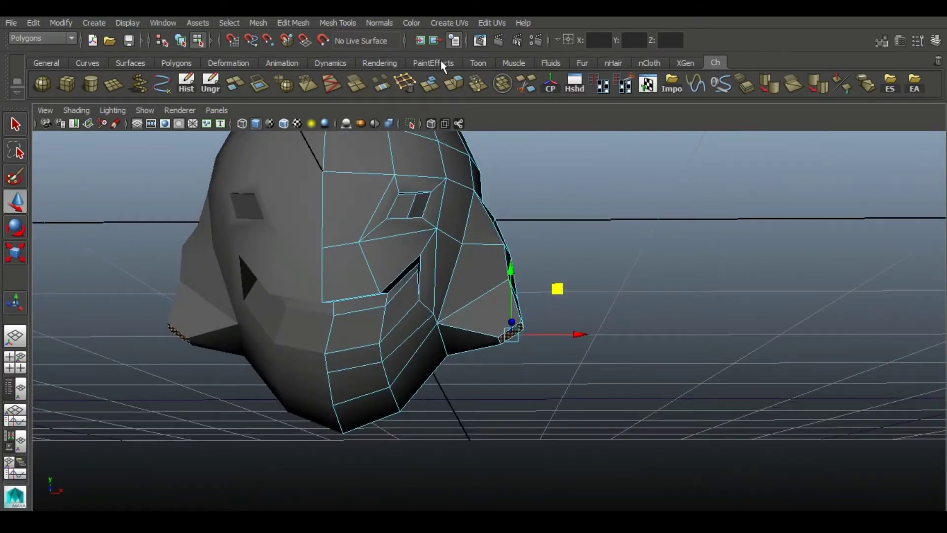
Step: Extrude that face downward into a long limb and scale its tip to taper it
{"action": "key", "text": "ctrl+e"}
{"action": "mouse_move", "coordinate": [571, 386]}
{"action": "left_mouse_down"}
{"action": "mouse_move", "coordinate": [578, 408]}
{"action": "mouse_move", "coordinate": [616, 377]}
{"action": "mouse_move", "coordinate": [541, 391]}
{"action": "mouse_move", "coordinate": [508, 378]}
{"action": "mouse_move", "coordinate": [539, 395]}
{"action": "mouse_move", "coordinate": [634, 339]}
{"action": "mouse_move", "coordinate": [474, 368]}
{"action": "mouse_move", "coordinate": [508, 448]}
{"action": "left_mouse_up"}
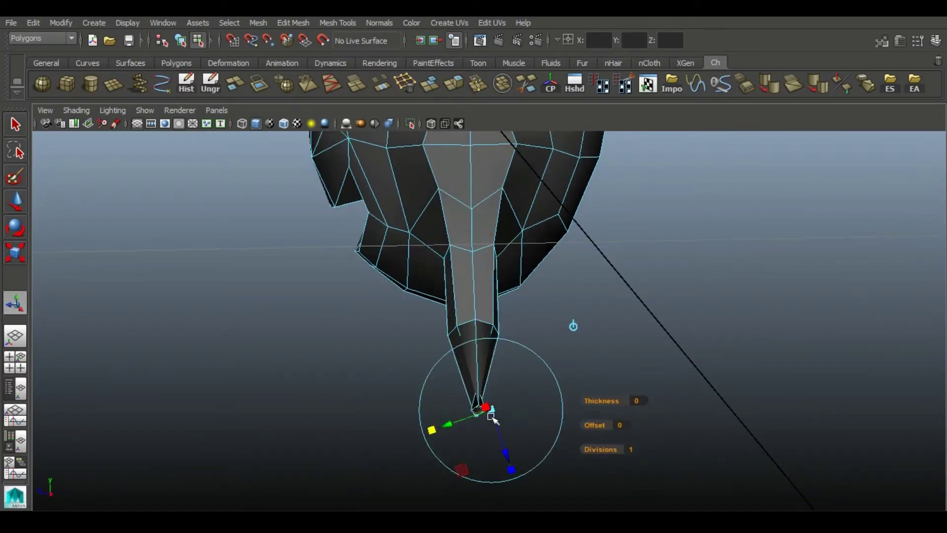
{"action": "left_click", "coordinate": [16, 253]}
{"action": "mouse_move", "coordinate": [235, 391]}
{"action": "left_mouse_down", "text": "alt"}
{"action": "mouse_move", "coordinate": [374, 254]}
{"action": "mouse_move", "coordinate": [503, 321]}
{"action": "mouse_move", "coordinate": [480, 288]}
{"action": "mouse_move", "coordinate": [580, 414]}
{"action": "mouse_move", "coordinate": [623, 397]}
{"action": "mouse_move", "coordinate": [490, 361]}
{"action": "mouse_move", "coordinate": [531, 360]}
{"action": "left_mouse_up", "text": "alt"}
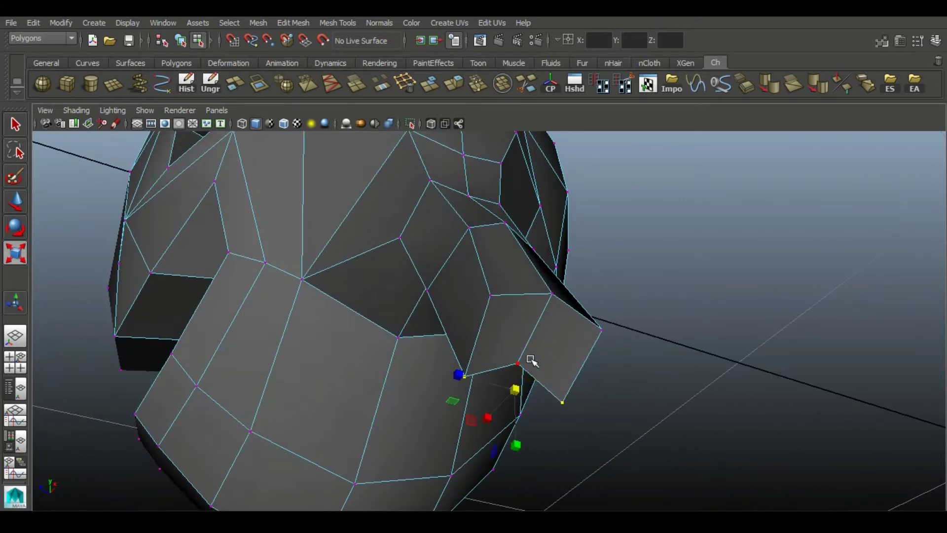
{"action": "left_click", "coordinate": [16, 200]}
{"action": "mouse_move", "coordinate": [619, 420]}
{"action": "left_mouse_down", "text": "alt"}
{"action": "mouse_move", "coordinate": [655, 436]}
{"action": "mouse_move", "coordinate": [506, 357]}
{"action": "left_mouse_up", "text": "alt"}
Step: Align the extrude handles to world axes and pick the face under the nose
{"action": "mouse_move", "coordinate": [556, 392]}
{"action": "left_mouse_down", "text": "alt"}
{"action": "mouse_move", "coordinate": [556, 324]}
{"action": "mouse_move", "coordinate": [481, 316]}
{"action": "mouse_move", "coordinate": [493, 296]}
{"action": "left_mouse_up", "text": "alt"}
{"action": "scroll", "coordinate": [556, 324], "scroll_direction": "up", "scroll_amount": 3}
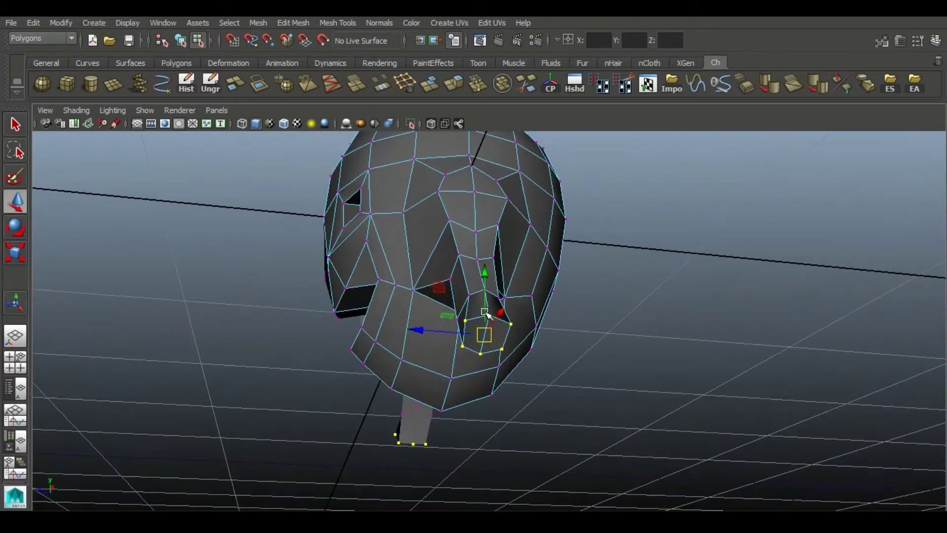
{"action": "right_click_drag", "start_coordinate": [486, 277], "coordinate": [477, 335]}
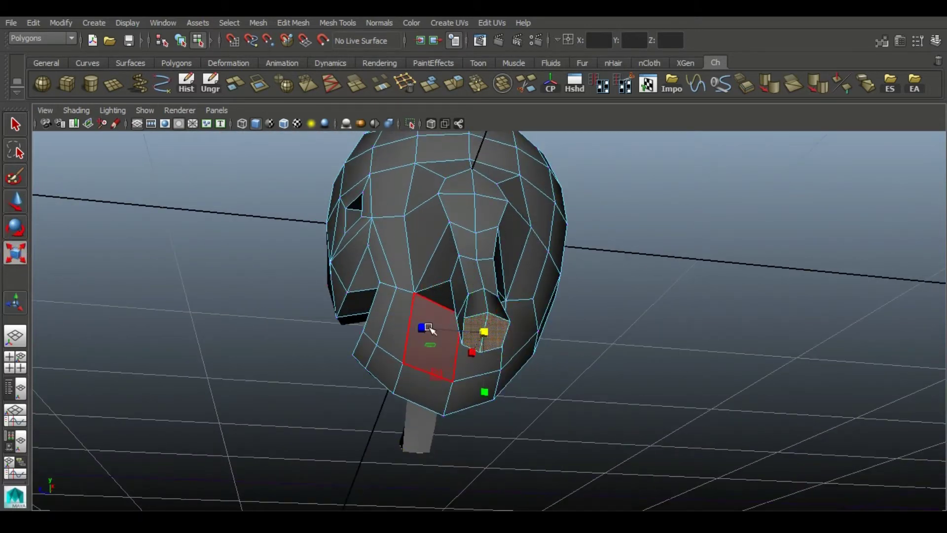
{"action": "left_click", "coordinate": [376, 324]}
{"action": "mouse_move", "coordinate": [377, 323]}
{"action": "left_mouse_down", "text": "alt"}
{"action": "mouse_move", "coordinate": [582, 380]}
{"action": "mouse_move", "coordinate": [461, 370]}
{"action": "mouse_move", "coordinate": [532, 104]}
{"action": "left_mouse_up", "text": "alt"}
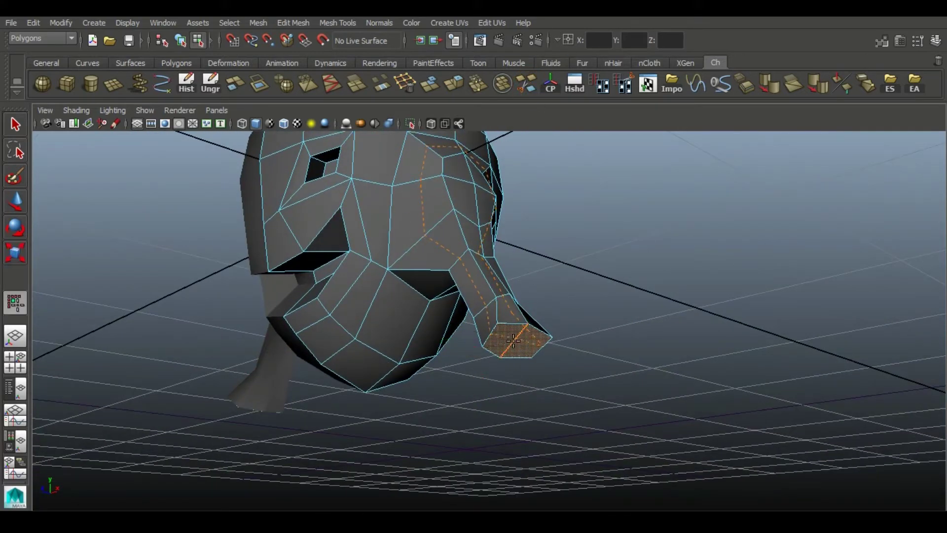
{"action": "mouse_move", "coordinate": [513, 348]}
{"action": "left_mouse_down", "text": "alt"}
{"action": "mouse_move", "coordinate": [662, 355]}
{"action": "mouse_move", "coordinate": [588, 353]}
{"action": "mouse_move", "coordinate": [513, 318]}
{"action": "mouse_move", "coordinate": [391, 186]}
{"action": "left_mouse_up", "text": "alt"}
{"action": "key", "text": "q"}
{"action": "key", "text": "w"}
{"action": "left_click", "coordinate": [478, 370]}
{"action": "left_click", "coordinate": [449, 390]}
{"action": "mouse_move", "coordinate": [481, 374]}
{"action": "left_mouse_down", "text": "alt"}
{"action": "mouse_move", "coordinate": [476, 414]}
{"action": "mouse_move", "coordinate": [477, 351]}
{"action": "mouse_move", "coordinate": [400, 386]}
{"action": "mouse_move", "coordinate": [514, 345]}
{"action": "left_mouse_up", "text": "alt"}
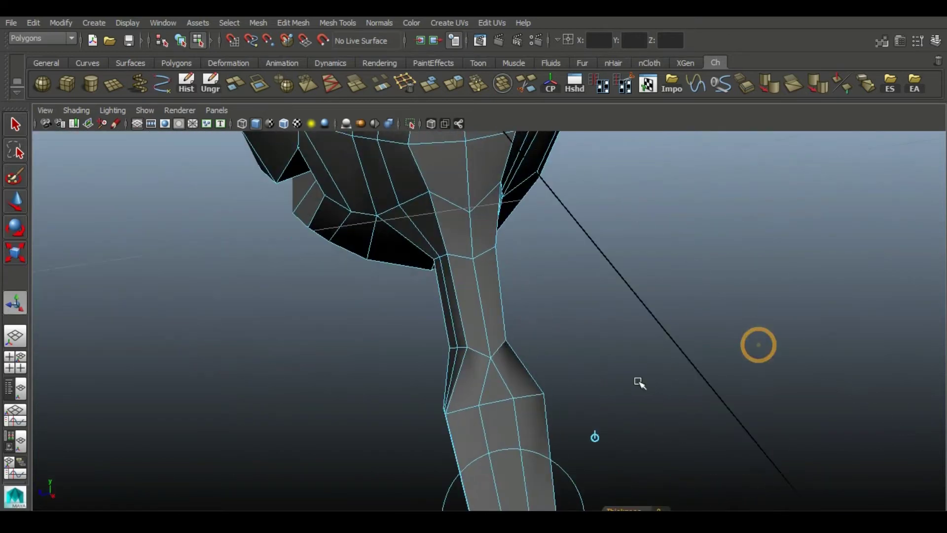
Step: Slide the extruded faces back up and shrink the limb's end faces to 0.583 local scale
{"action": "left_click_drag", "start_coordinate": [521, 415], "coordinate": [499, 345]}
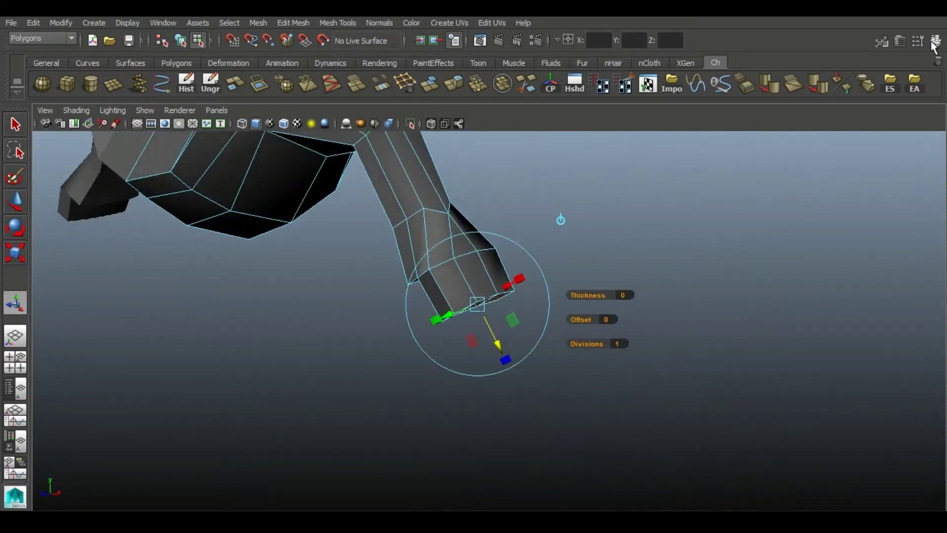
{"action": "left_click", "coordinate": [934, 42]}
{"action": "left_click", "coordinate": [901, 41]}
{"action": "left_click", "coordinate": [784, 151]}
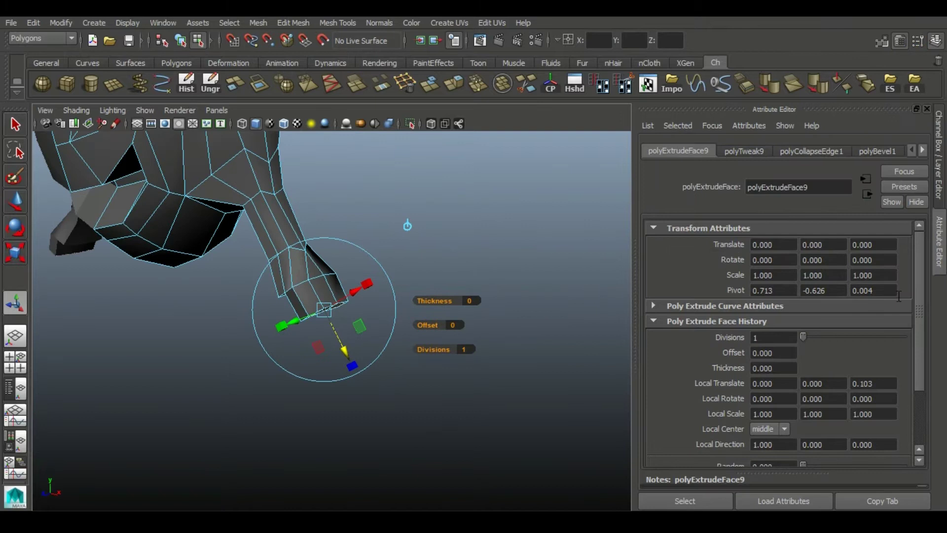
{"action": "scroll", "coordinate": [709, 408], "scroll_direction": "down", "scroll_amount": 2}
{"action": "left_click_drag", "start_coordinate": [297, 260], "coordinate": [348, 353], "text": "alt"}
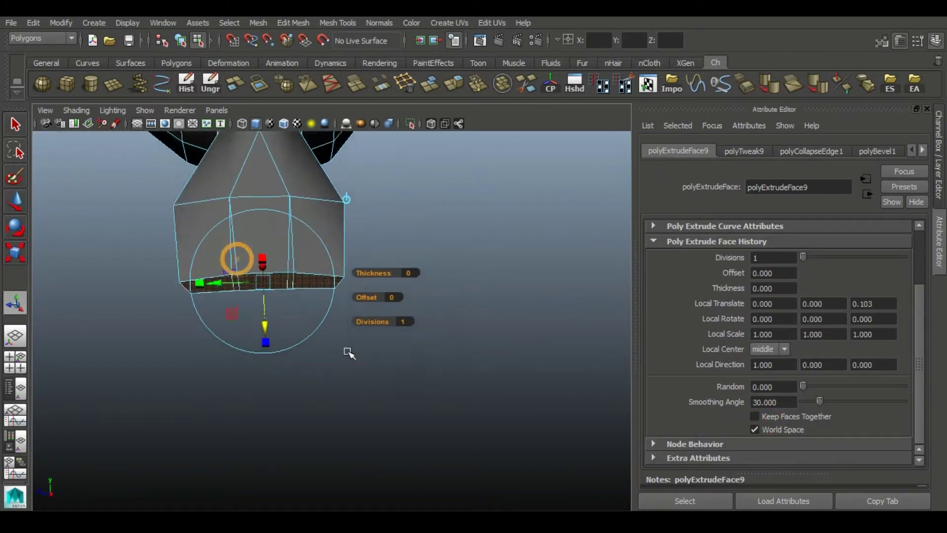
{"action": "right_click_drag", "start_coordinate": [349, 353], "coordinate": [336, 434], "text": "alt"}
{"action": "mouse_move", "coordinate": [344, 441]}
{"action": "left_mouse_down"}
{"action": "mouse_move", "coordinate": [320, 378]}
{"action": "mouse_move", "coordinate": [353, 403]}
{"action": "mouse_move", "coordinate": [407, 369]}
{"action": "mouse_move", "coordinate": [467, 397]}
{"action": "mouse_move", "coordinate": [459, 464]}
{"action": "left_mouse_up"}
{"action": "right_click_drag", "start_coordinate": [459, 463], "coordinate": [290, 360], "text": "shift"}
Step: Spread the outer fingers apart and extrude the right finger's bottom face
{"action": "key", "text": "w"}
{"action": "left_click_drag", "start_coordinate": [222, 353], "coordinate": [170, 353]}
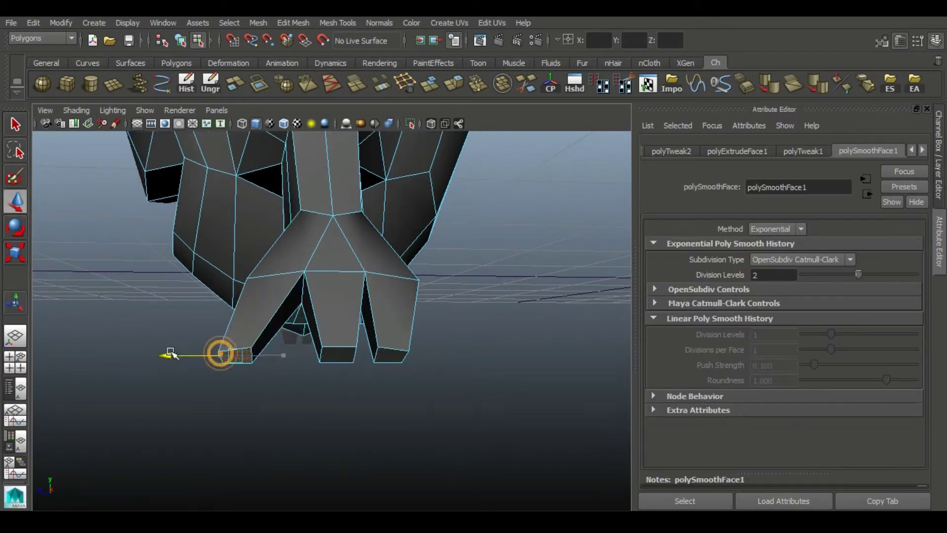
{"action": "left_click", "coordinate": [399, 351]}
{"action": "left_click_drag", "start_coordinate": [325, 355], "coordinate": [365, 358]}
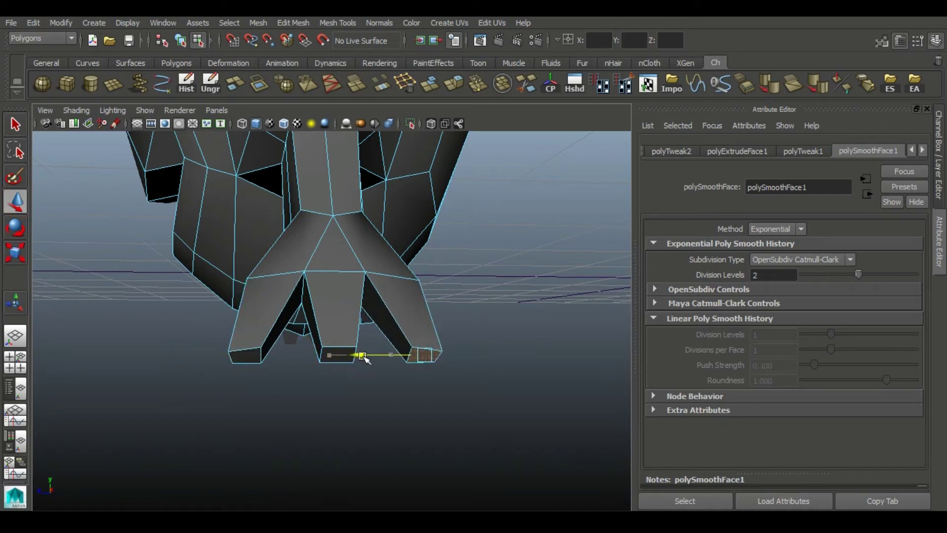
{"action": "left_click", "coordinate": [452, 85]}
{"action": "mouse_move", "coordinate": [444, 296]}
{"action": "left_mouse_down", "text": "alt"}
{"action": "mouse_move", "coordinate": [400, 401]}
{"action": "mouse_move", "coordinate": [487, 361]}
{"action": "left_mouse_up", "text": "alt"}
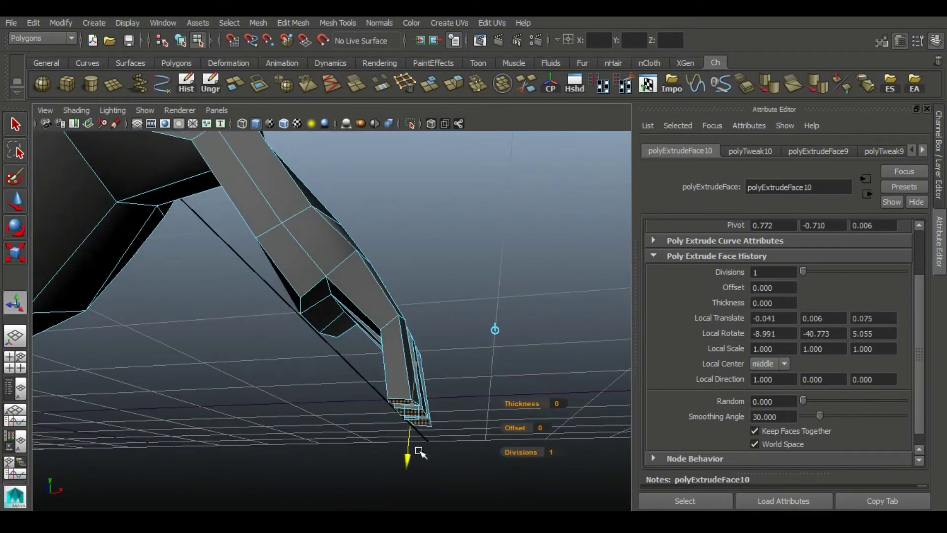
Step: Stretch the three fingertips downward into long pointed claws
{"action": "left_click_drag", "start_coordinate": [443, 365], "coordinate": [469, 103], "text": "alt"}
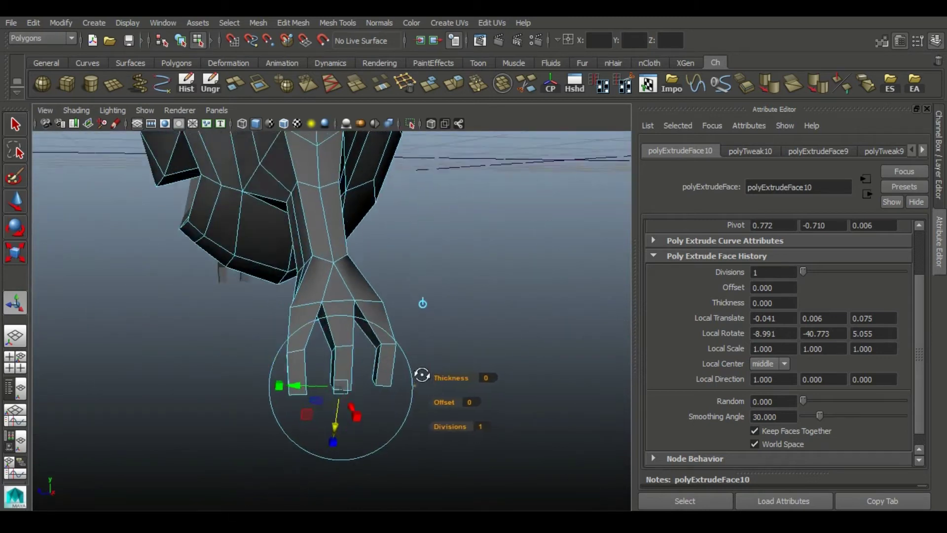
{"action": "left_click_drag", "start_coordinate": [333, 375], "coordinate": [330, 387]}
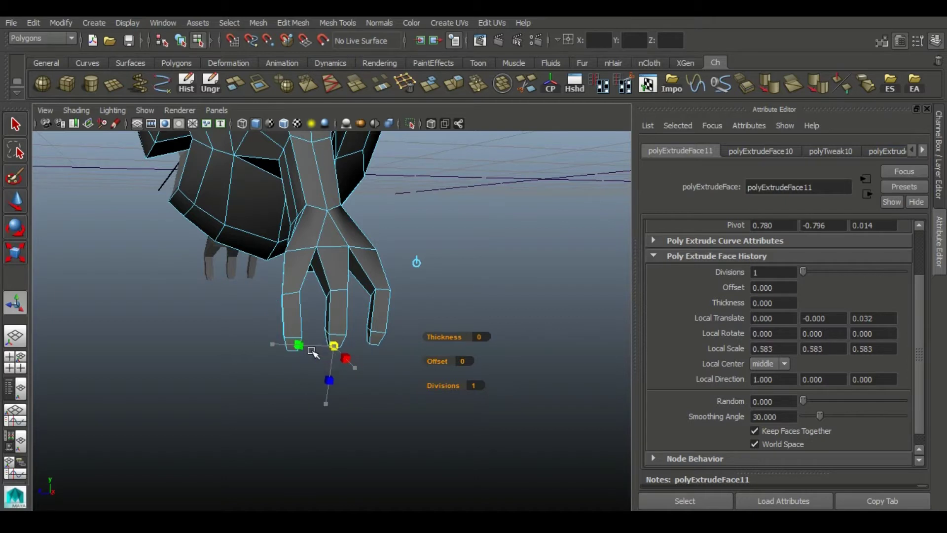
{"action": "mouse_move", "coordinate": [294, 361]}
{"action": "left_mouse_down", "text": "alt"}
{"action": "mouse_move", "coordinate": [370, 391]}
{"action": "mouse_move", "coordinate": [344, 423]}
{"action": "mouse_move", "coordinate": [158, 372]}
{"action": "mouse_move", "coordinate": [289, 306]}
{"action": "mouse_move", "coordinate": [250, 355]}
{"action": "mouse_move", "coordinate": [321, 355]}
{"action": "mouse_move", "coordinate": [296, 316]}
{"action": "mouse_move", "coordinate": [208, 291]}
{"action": "mouse_move", "coordinate": [259, 287]}
{"action": "mouse_move", "coordinate": [306, 332]}
{"action": "mouse_move", "coordinate": [383, 353]}
{"action": "mouse_move", "coordinate": [307, 225]}
{"action": "mouse_move", "coordinate": [330, 270]}
{"action": "left_mouse_up", "text": "alt"}
Step: Adjust a wrist vertex and extrude a side face of the hand
{"action": "left_click", "coordinate": [289, 281]}
{"action": "left_click", "coordinate": [288, 330]}
{"action": "key", "text": "w"}
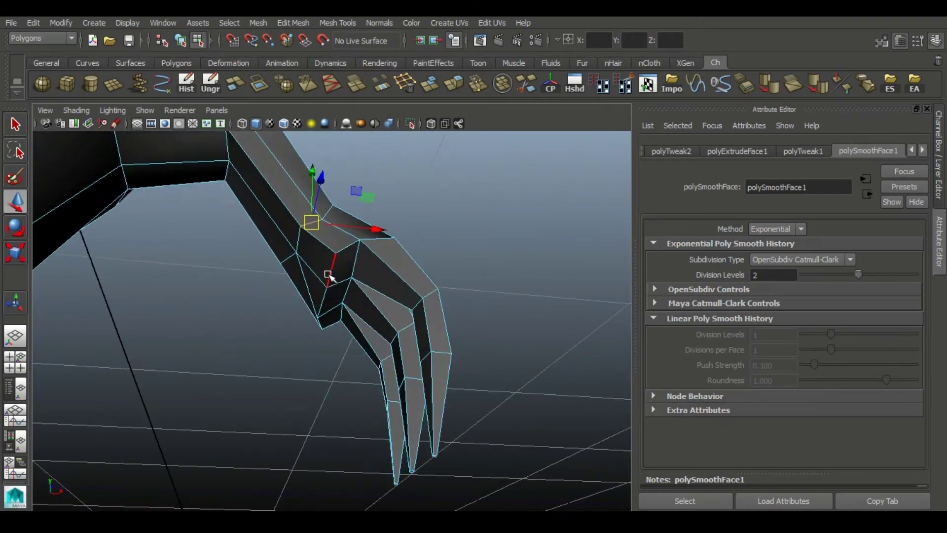
{"action": "mouse_move", "coordinate": [303, 359]}
{"action": "left_mouse_down", "text": "alt"}
{"action": "mouse_move", "coordinate": [316, 345]}
{"action": "mouse_move", "coordinate": [271, 353]}
{"action": "mouse_move", "coordinate": [348, 245]}
{"action": "left_mouse_up", "text": "alt"}
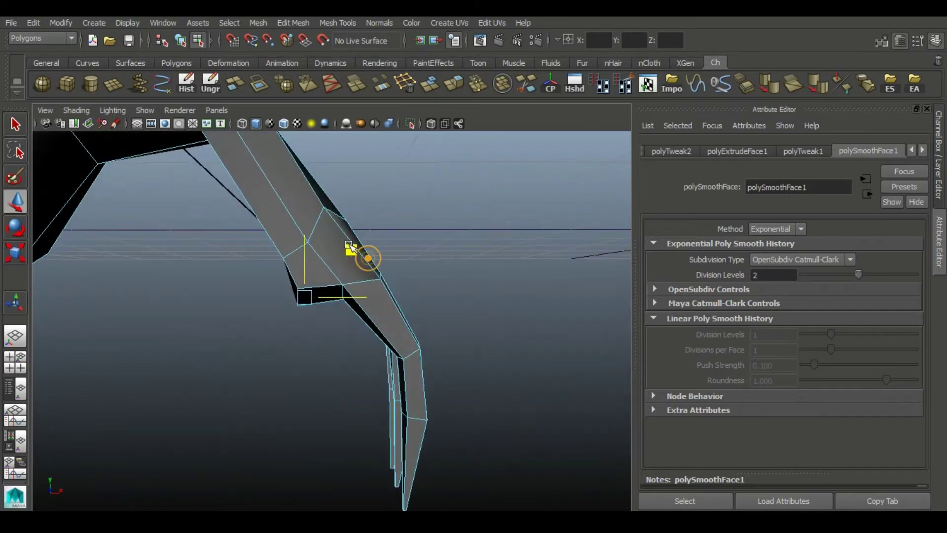
{"action": "key", "text": "ctrl+e"}
{"action": "mouse_move", "coordinate": [317, 290]}
{"action": "left_mouse_down", "text": "alt"}
{"action": "mouse_move", "coordinate": [434, 207]}
{"action": "mouse_move", "coordinate": [348, 236]}
{"action": "mouse_move", "coordinate": [342, 466]}
{"action": "mouse_move", "coordinate": [271, 349]}
{"action": "left_mouse_up", "text": "alt"}
Step: Pull the extruded side face out and angle it into a thumb stub
{"action": "left_click_drag", "start_coordinate": [254, 317], "coordinate": [191, 328]}
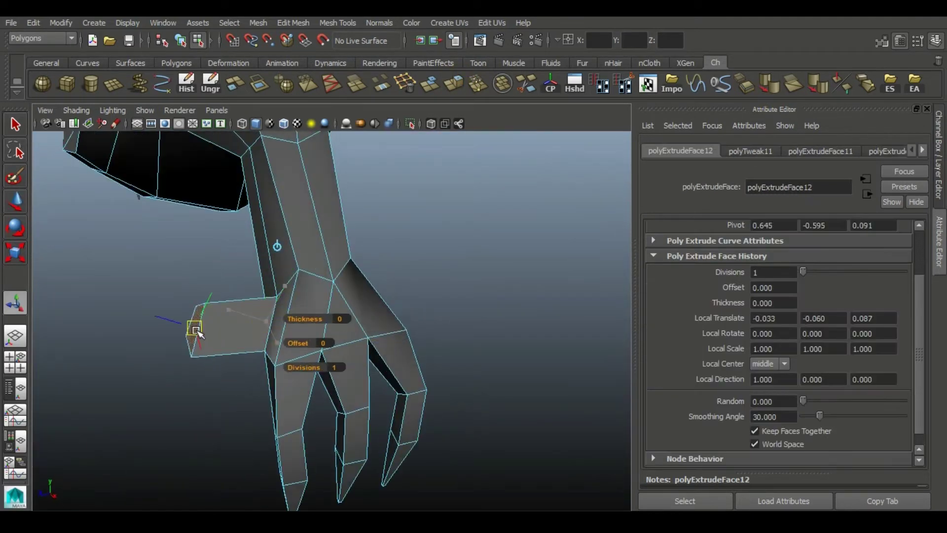
{"action": "left_click_drag", "start_coordinate": [247, 370], "coordinate": [202, 339], "text": "alt"}
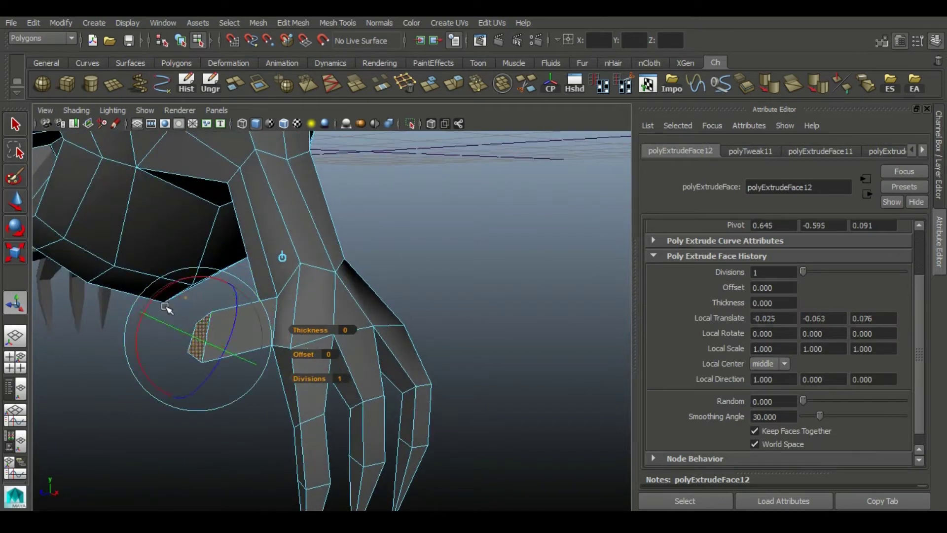
{"action": "left_click_drag", "start_coordinate": [222, 316], "coordinate": [220, 336]}
{"action": "mouse_move", "coordinate": [219, 335]}
{"action": "left_mouse_down", "text": "alt"}
{"action": "mouse_move", "coordinate": [214, 351]}
{"action": "mouse_move", "coordinate": [258, 295]}
{"action": "mouse_move", "coordinate": [338, 391]}
{"action": "mouse_move", "coordinate": [529, 165]}
{"action": "left_mouse_up", "text": "alt"}
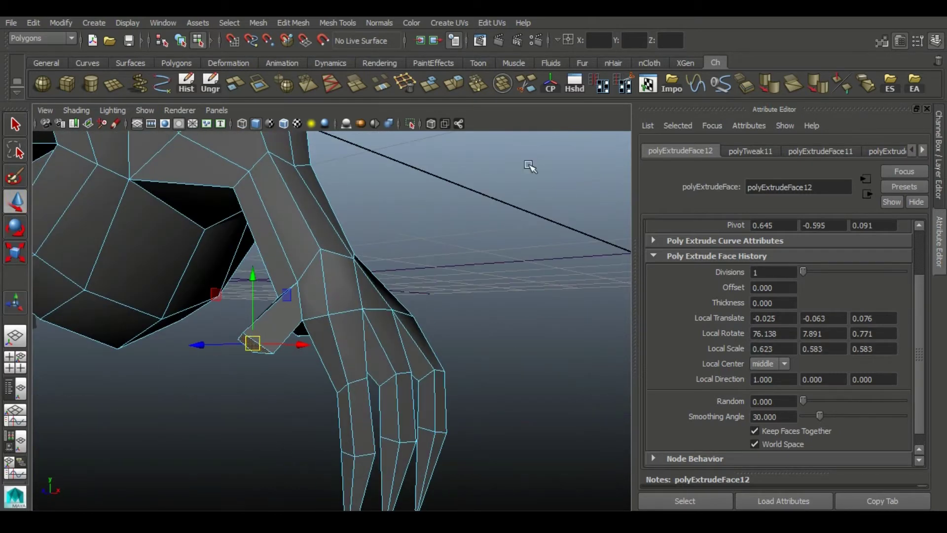
Step: Extrude two more thumb segments, tapering the newest tip to 0.233 scale
{"action": "left_click", "coordinate": [461, 91]}
{"action": "mouse_move", "coordinate": [250, 340]}
{"action": "left_mouse_down"}
{"action": "mouse_move", "coordinate": [253, 453]}
{"action": "mouse_move", "coordinate": [207, 340]}
{"action": "left_mouse_up"}
{"action": "left_click", "coordinate": [289, 419]}
{"action": "mouse_move", "coordinate": [242, 383]}
{"action": "left_mouse_down", "text": "alt"}
{"action": "mouse_move", "coordinate": [232, 380]}
{"action": "mouse_move", "coordinate": [258, 423]}
{"action": "mouse_move", "coordinate": [332, 364]}
{"action": "mouse_move", "coordinate": [296, 311]}
{"action": "mouse_move", "coordinate": [409, 357]}
{"action": "left_mouse_up", "text": "alt"}
{"action": "left_click", "coordinate": [236, 373]}
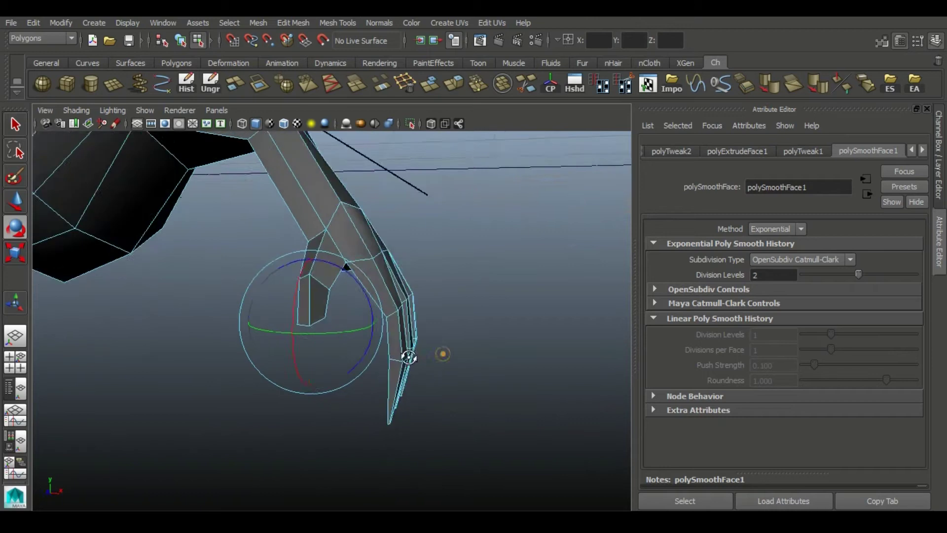
{"action": "left_click", "coordinate": [454, 81]}
{"action": "mouse_move", "coordinate": [338, 374]}
{"action": "left_mouse_down", "text": "alt"}
{"action": "mouse_move", "coordinate": [306, 418]}
{"action": "mouse_move", "coordinate": [302, 406]}
{"action": "left_mouse_up", "text": "alt"}
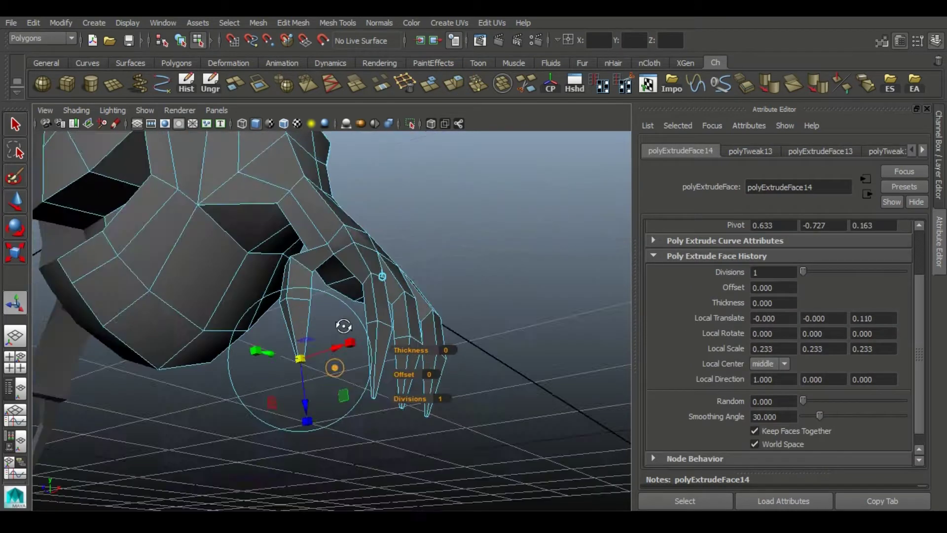
Step: Preview the whole creature smoothed, then return to the low-poly cage
{"action": "left_click_drag", "start_coordinate": [269, 377], "coordinate": [518, 213], "text": "alt"}
{"action": "left_click", "coordinate": [518, 213]}
{"action": "key", "text": "F8"}
{"action": "left_click", "coordinate": [354, 230]}
{"action": "key", "text": "3"}
{"action": "left_click", "coordinate": [503, 233]}
{"action": "mouse_move", "coordinate": [474, 252]}
{"action": "left_mouse_down", "text": "alt"}
{"action": "mouse_move", "coordinate": [342, 294]}
{"action": "mouse_move", "coordinate": [258, 277]}
{"action": "mouse_move", "coordinate": [391, 294]}
{"action": "mouse_move", "coordinate": [421, 322]}
{"action": "left_mouse_up", "text": "alt"}
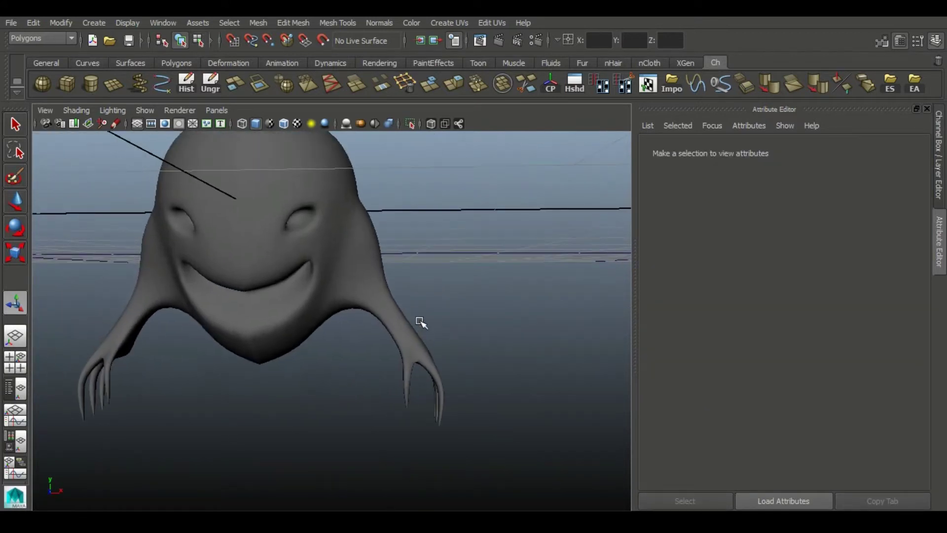
{"action": "left_click_drag", "start_coordinate": [361, 291], "coordinate": [253, 281], "text": "alt"}
{"action": "left_click", "coordinate": [364, 275]}
{"action": "key", "text": "1"}
Step: Select and frame a vertex where the arm meets the head
{"action": "right_click_drag", "start_coordinate": [369, 270], "coordinate": [387, 255]}
{"action": "left_click", "coordinate": [387, 238]}
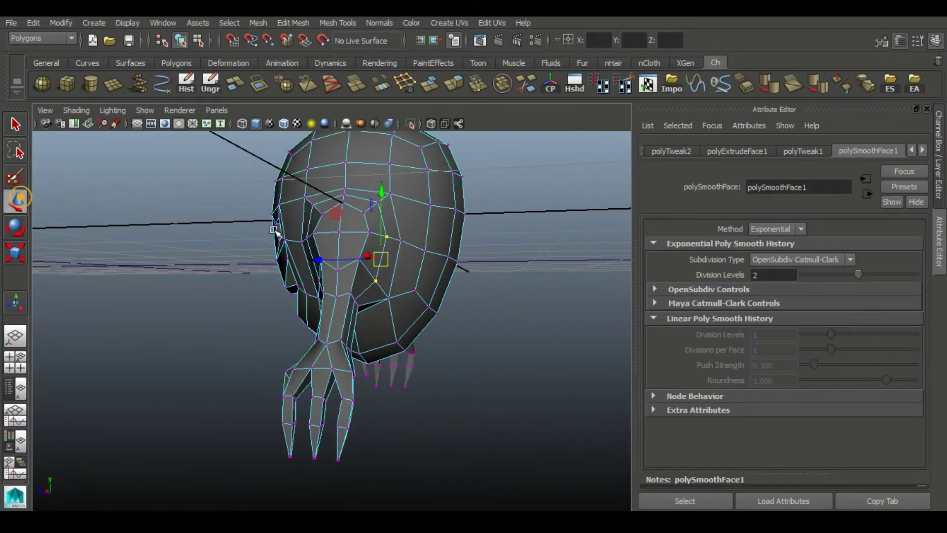
{"action": "left_click_drag", "start_coordinate": [275, 229], "coordinate": [345, 362], "text": "alt"}
{"action": "mouse_move", "coordinate": [325, 311]}
{"action": "left_mouse_down", "text": "alt"}
{"action": "mouse_move", "coordinate": [350, 311]}
{"action": "mouse_move", "coordinate": [404, 377]}
{"action": "mouse_move", "coordinate": [334, 283]}
{"action": "left_mouse_up", "text": "alt"}
{"action": "key", "text": "f"}
{"action": "key", "text": "f"}
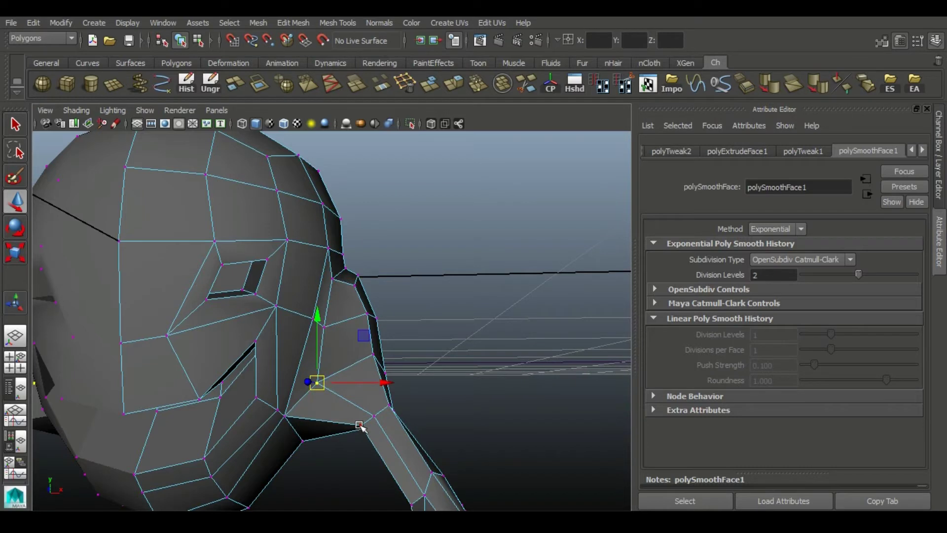
{"action": "mouse_move", "coordinate": [341, 424]}
{"action": "left_mouse_down", "text": "alt"}
{"action": "mouse_move", "coordinate": [417, 360]}
{"action": "mouse_move", "coordinate": [343, 408]}
{"action": "mouse_move", "coordinate": [397, 281]}
{"action": "mouse_move", "coordinate": [329, 376]}
{"action": "mouse_move", "coordinate": [353, 280]}
{"action": "mouse_move", "coordinate": [349, 321]}
{"action": "left_mouse_up", "text": "alt"}
Step: Recheck the smoothed mesh, then select an arm vertex near the head
{"action": "key", "text": "3"}
{"action": "left_click", "coordinate": [353, 281]}
{"action": "key", "text": "1"}
{"action": "right_click_drag", "start_coordinate": [348, 232], "coordinate": [353, 360]}
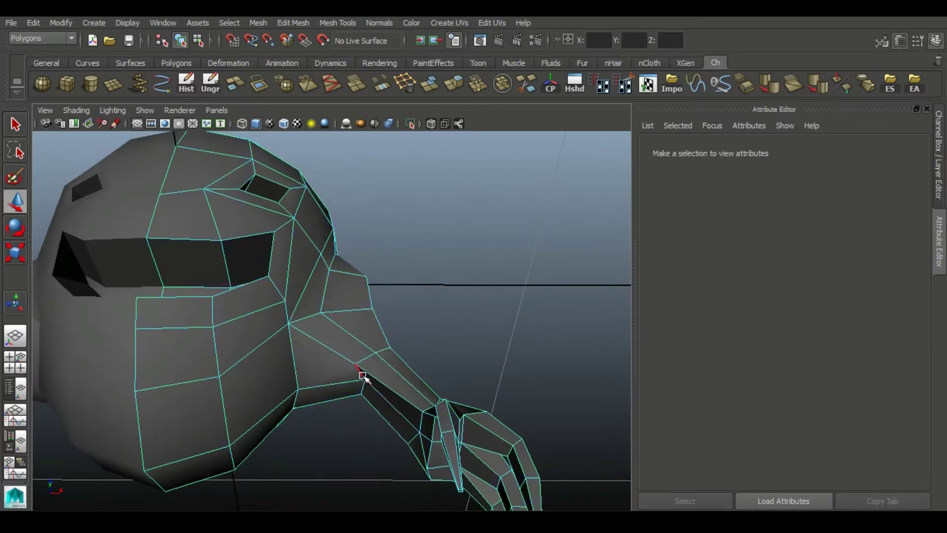
{"action": "left_click", "coordinate": [367, 391]}
{"action": "left_click_drag", "start_coordinate": [367, 394], "coordinate": [426, 332], "text": "alt"}
{"action": "mouse_move", "coordinate": [380, 291]}
{"action": "left_mouse_down", "text": "alt"}
{"action": "mouse_move", "coordinate": [359, 334]}
{"action": "mouse_move", "coordinate": [327, 243]}
{"action": "left_mouse_up", "text": "alt"}
Step: Insert an edge loop across the arm and select a new arm component
{"action": "key", "text": "3"}
{"action": "right_click_drag", "start_coordinate": [471, 319], "coordinate": [151, 279], "text": "alt"}
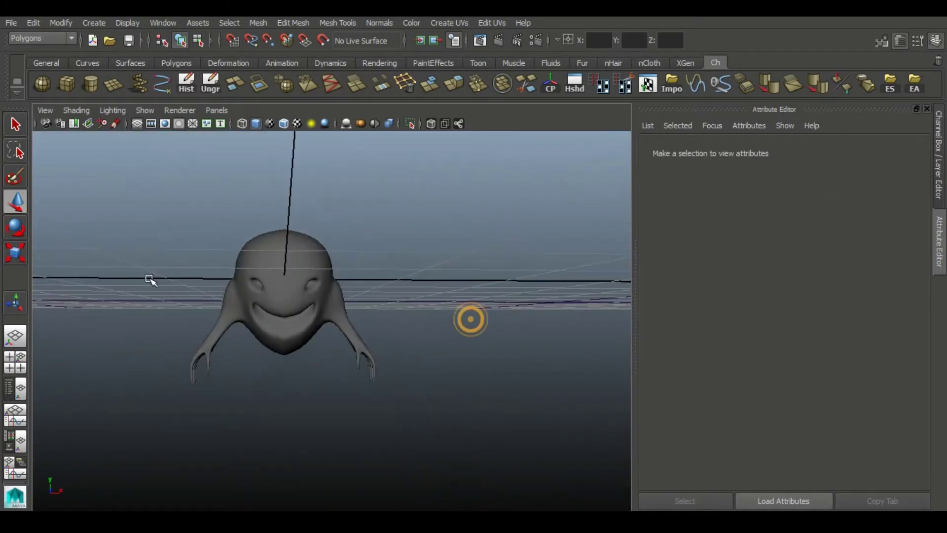
{"action": "left_click_drag", "start_coordinate": [209, 292], "coordinate": [127, 302], "text": "alt"}
{"action": "right_click_drag", "start_coordinate": [239, 286], "coordinate": [364, 387], "text": "alt"}
{"action": "left_click", "coordinate": [367, 333]}
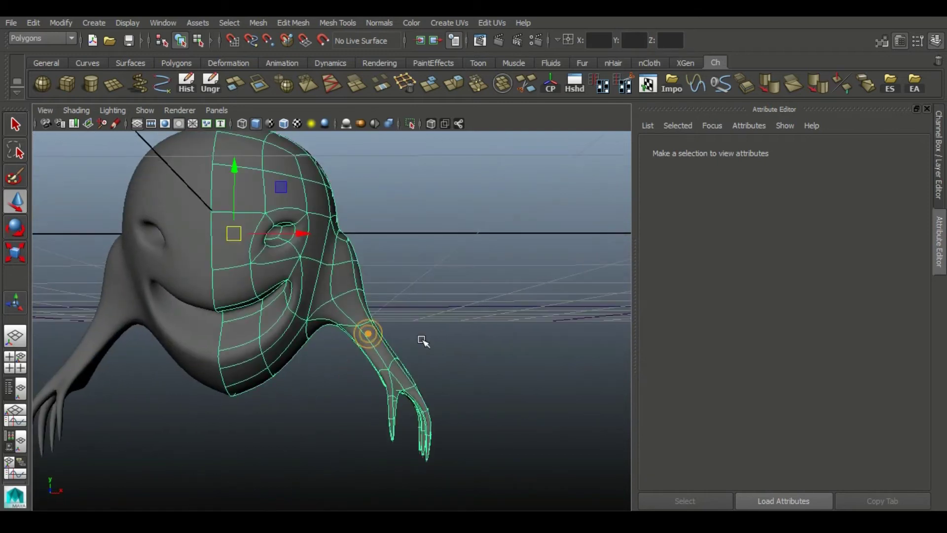
{"action": "left_click_drag", "start_coordinate": [424, 341], "coordinate": [408, 423], "text": "alt"}
{"action": "key", "text": "1"}
{"action": "right_click_drag", "start_coordinate": [415, 419], "coordinate": [441, 402], "text": "shift"}
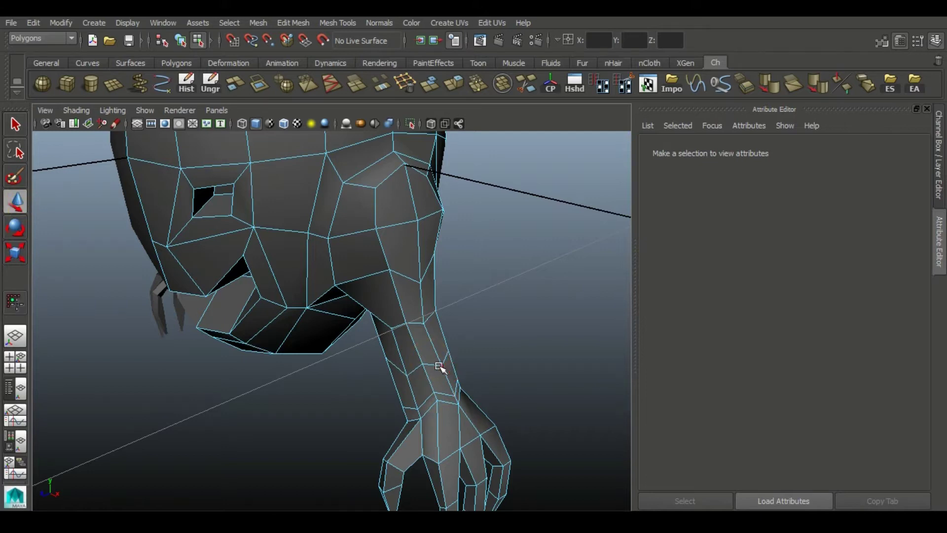
{"action": "left_click", "coordinate": [423, 365]}
{"action": "mouse_move", "coordinate": [406, 377]}
{"action": "left_mouse_down", "text": "alt"}
{"action": "mouse_move", "coordinate": [434, 368]}
{"action": "mouse_move", "coordinate": [399, 365]}
{"action": "left_mouse_up", "text": "alt"}
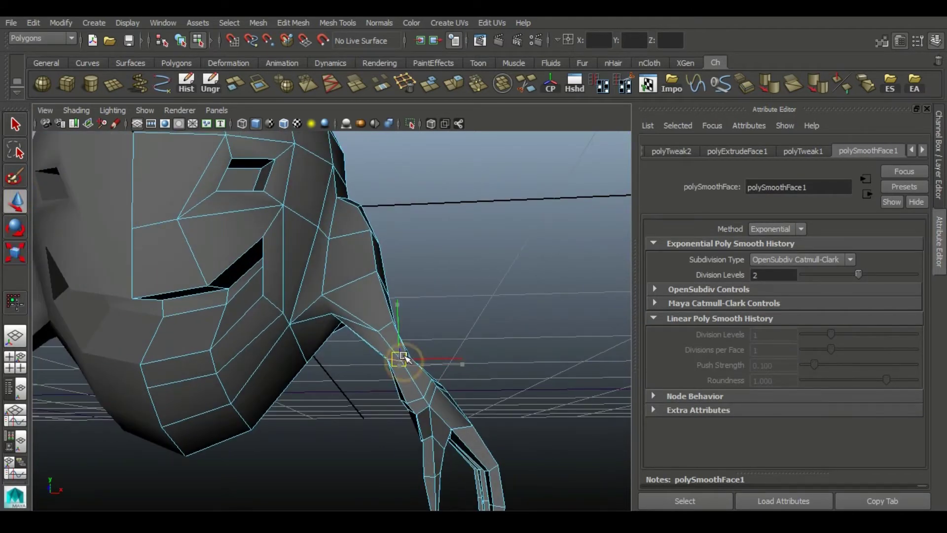
Step: Check the smoothed creature, then return to the low-poly cage around the head
{"action": "key", "text": "3"}
{"action": "mouse_move", "coordinate": [402, 360]}
{"action": "left_mouse_down", "text": "alt"}
{"action": "mouse_move", "coordinate": [275, 377]}
{"action": "mouse_move", "coordinate": [434, 353]}
{"action": "mouse_move", "coordinate": [463, 327]}
{"action": "left_mouse_up", "text": "alt"}
{"action": "left_click", "coordinate": [462, 327]}
{"action": "scroll", "coordinate": [457, 332], "scroll_direction": "down", "scroll_amount": 2}
{"action": "scroll", "coordinate": [424, 316], "scroll_direction": "up", "scroll_amount": 4}
{"action": "left_click", "coordinate": [362, 281]}
{"action": "key", "text": "1"}
{"action": "scroll", "coordinate": [377, 301], "scroll_direction": "up", "scroll_amount": 3}
{"action": "mouse_move", "coordinate": [377, 301]}
{"action": "left_mouse_down", "text": "alt"}
{"action": "mouse_move", "coordinate": [402, 271]}
{"action": "mouse_move", "coordinate": [306, 229]}
{"action": "left_mouse_up", "text": "alt"}
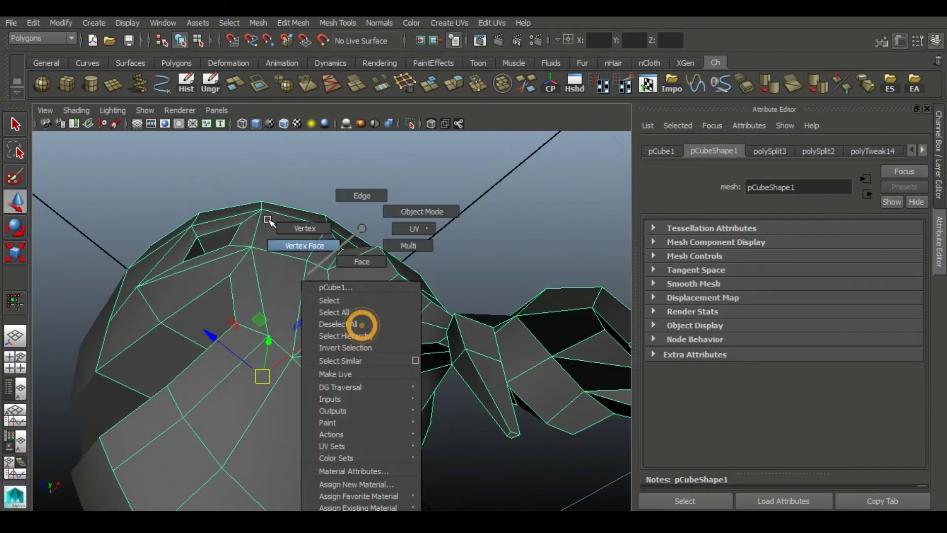
Step: Rotate and move a vertex on top of the head, then preview it smoothed
{"action": "right_click_drag", "start_coordinate": [359, 226], "coordinate": [302, 228]}
{"action": "left_click", "coordinate": [333, 321]}
{"action": "key", "text": "e"}
{"action": "mouse_move", "coordinate": [346, 198]}
{"action": "left_mouse_down", "text": "alt"}
{"action": "mouse_move", "coordinate": [402, 376]}
{"action": "mouse_move", "coordinate": [471, 237]}
{"action": "left_mouse_up", "text": "alt"}
{"action": "key", "text": "w"}
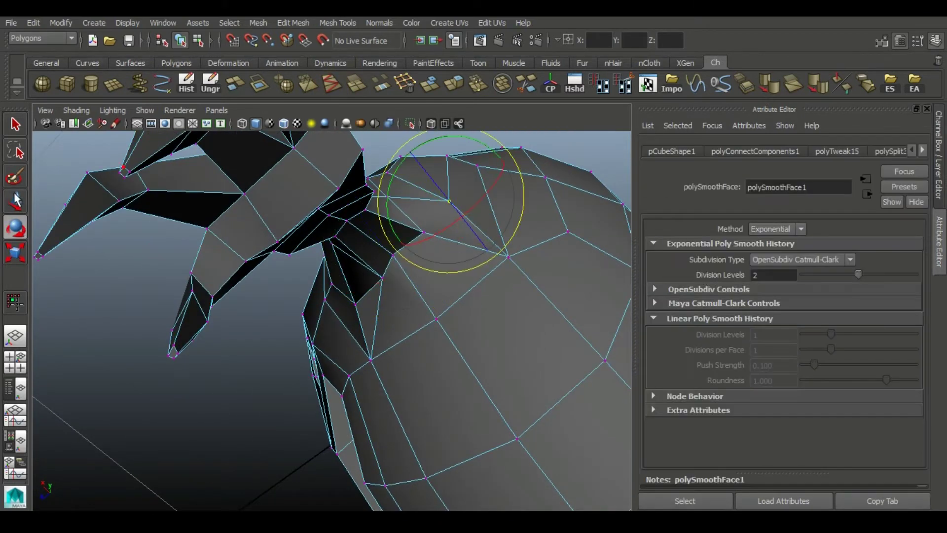
{"action": "left_click", "coordinate": [346, 282]}
{"action": "mouse_move", "coordinate": [347, 282]}
{"action": "left_mouse_down", "text": "alt"}
{"action": "mouse_move", "coordinate": [575, 338]}
{"action": "mouse_move", "coordinate": [484, 328]}
{"action": "mouse_move", "coordinate": [370, 262]}
{"action": "left_mouse_up", "text": "alt"}
{"action": "key", "text": "3"}
{"action": "right_click_drag", "start_coordinate": [370, 262], "coordinate": [344, 252], "text": "alt"}
{"action": "mouse_move", "coordinate": [344, 252]}
{"action": "left_mouse_down", "text": "alt"}
{"action": "mouse_move", "coordinate": [412, 275]}
{"action": "mouse_move", "coordinate": [410, 327]}
{"action": "mouse_move", "coordinate": [364, 300]}
{"action": "left_mouse_up", "text": "alt"}
Step: Select two edges on the head and compare the cage and smoothed views
{"action": "left_click", "coordinate": [378, 290]}
{"action": "right_click_drag", "start_coordinate": [379, 290], "coordinate": [387, 195]}
{"action": "mouse_move", "coordinate": [386, 195]}
{"action": "left_mouse_down", "text": "alt"}
{"action": "mouse_move", "coordinate": [380, 258]}
{"action": "mouse_move", "coordinate": [415, 192]}
{"action": "left_mouse_up", "text": "alt"}
{"action": "left_click", "coordinate": [370, 243]}
{"action": "left_click", "coordinate": [399, 237]}
{"action": "key", "text": "1"}
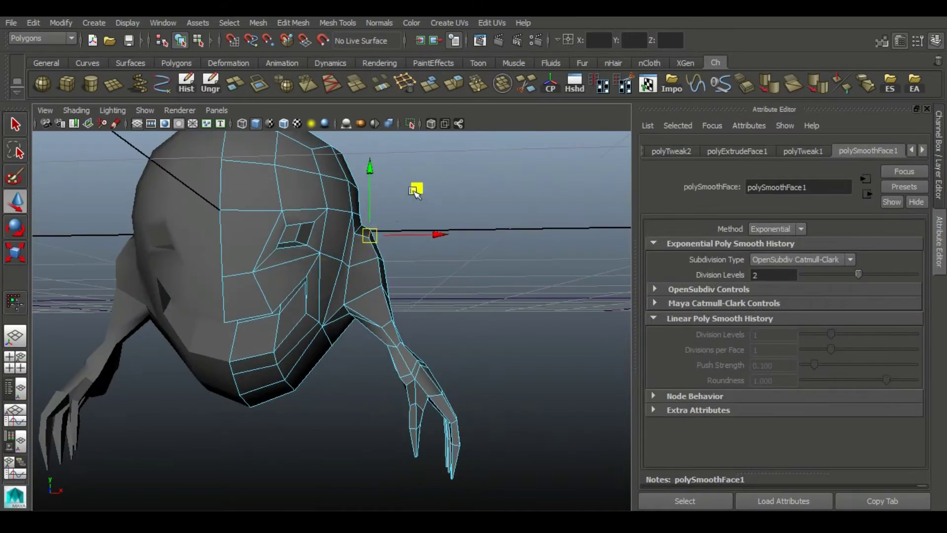
{"action": "key", "text": "3"}
{"action": "left_click", "coordinate": [522, 296]}
{"action": "mouse_move", "coordinate": [522, 296]}
{"action": "left_mouse_down", "text": "alt"}
{"action": "mouse_move", "coordinate": [499, 344]}
{"action": "mouse_move", "coordinate": [412, 357]}
{"action": "left_mouse_up", "text": "alt"}
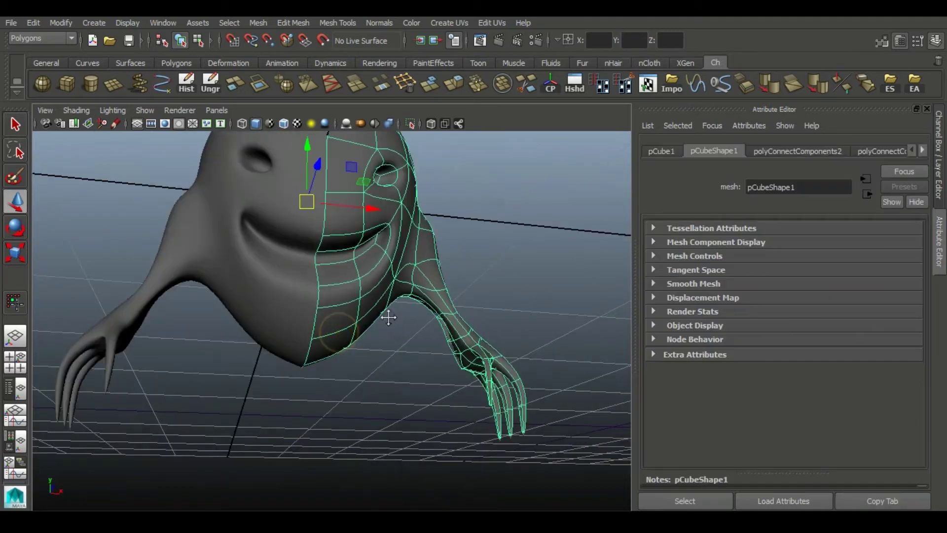
Step: Shrink the extruded underside face to about a third, then undo to reset it
{"action": "mouse_move", "coordinate": [321, 260]}
{"action": "left_mouse_down", "text": "alt"}
{"action": "mouse_move", "coordinate": [317, 328]}
{"action": "mouse_move", "coordinate": [282, 283]}
{"action": "mouse_move", "coordinate": [311, 340]}
{"action": "left_mouse_up", "text": "alt"}
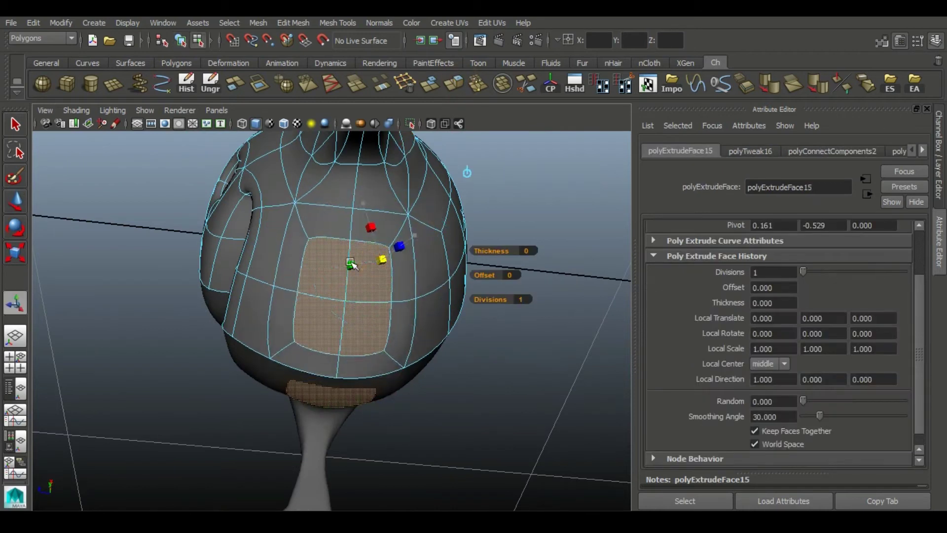
{"action": "left_click_drag", "start_coordinate": [371, 262], "coordinate": [371, 274]}
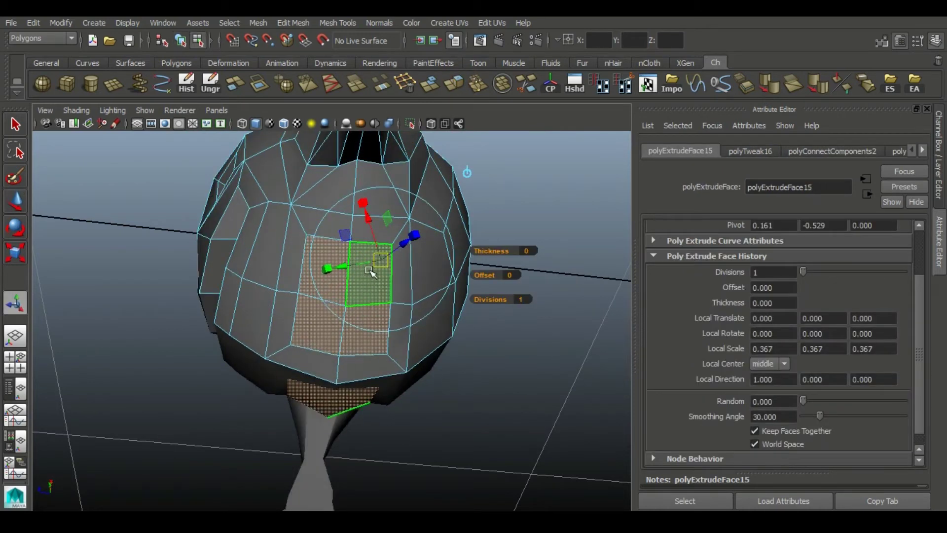
{"action": "key", "text": "ctrl+z"}
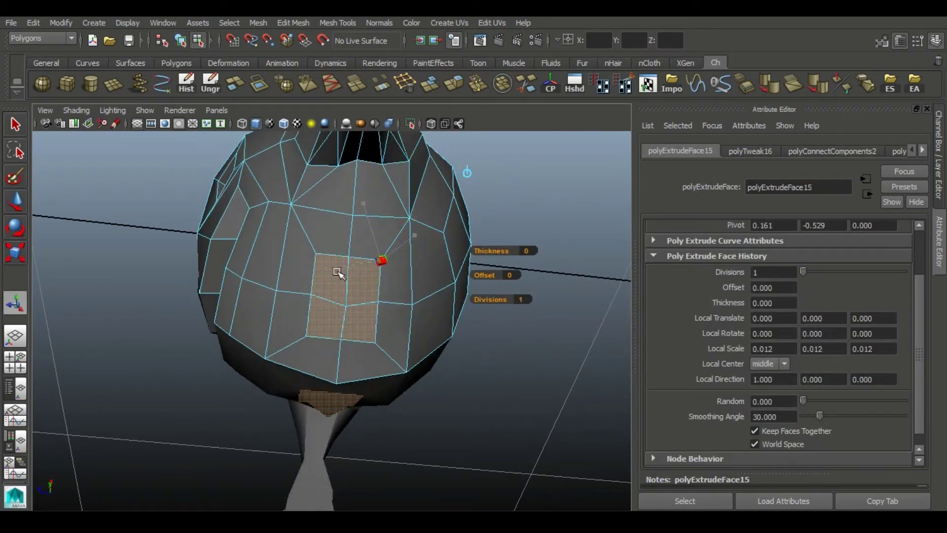
Step: Select a face under the head and push it downward to start a stubby leg
{"action": "left_click_drag", "start_coordinate": [329, 280], "coordinate": [259, 419], "text": "alt"}
{"action": "right_click_drag", "start_coordinate": [269, 227], "coordinate": [211, 226]}
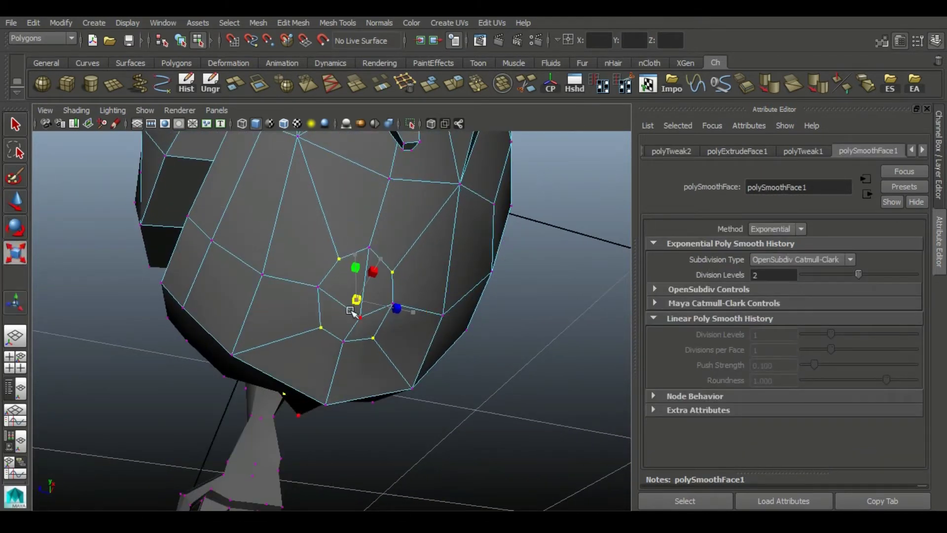
{"action": "left_click_drag", "start_coordinate": [351, 311], "coordinate": [402, 349], "text": "alt"}
{"action": "right_click_drag", "start_coordinate": [322, 230], "coordinate": [327, 260]}
{"action": "left_click", "coordinate": [344, 330]}
{"action": "mouse_move", "coordinate": [421, 368]}
{"action": "left_mouse_down", "text": "alt"}
{"action": "mouse_move", "coordinate": [389, 316]}
{"action": "mouse_move", "coordinate": [448, 301]}
{"action": "mouse_move", "coordinate": [415, 277]}
{"action": "left_mouse_up", "text": "alt"}
{"action": "key", "text": "w"}
{"action": "left_click_drag", "start_coordinate": [533, 301], "coordinate": [493, 276], "text": "alt"}
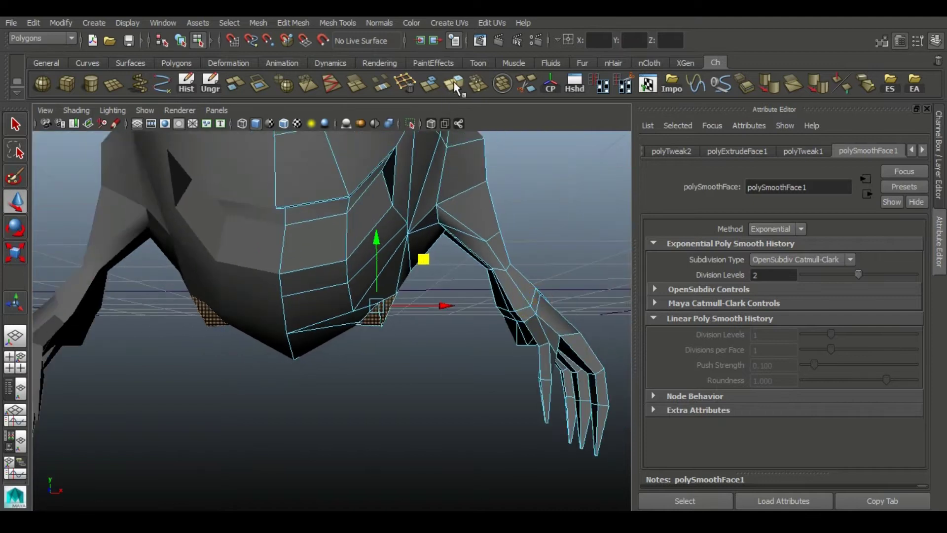
{"action": "mouse_move", "coordinate": [423, 330]}
{"action": "left_mouse_down"}
{"action": "mouse_move", "coordinate": [446, 344]}
{"action": "mouse_move", "coordinate": [424, 295]}
{"action": "mouse_move", "coordinate": [249, 349]}
{"action": "mouse_move", "coordinate": [351, 299]}
{"action": "mouse_move", "coordinate": [207, 364]}
{"action": "mouse_move", "coordinate": [93, 363]}
{"action": "mouse_move", "coordinate": [448, 387]}
{"action": "mouse_move", "coordinate": [444, 367]}
{"action": "mouse_move", "coordinate": [414, 355]}
{"action": "left_mouse_up"}
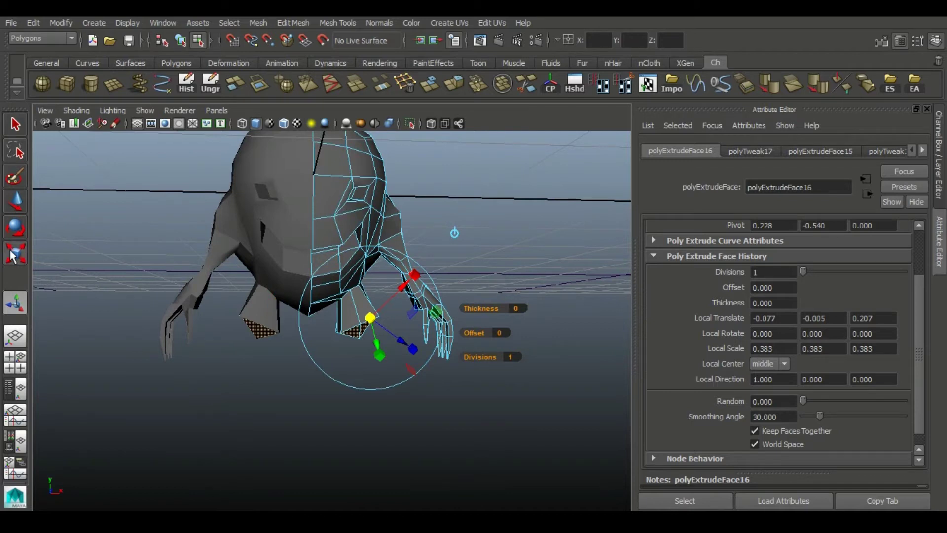
Step: Undo the recent leg adjustments back to the earlier leg offset
{"action": "left_click_drag", "start_coordinate": [371, 381], "coordinate": [501, 398], "text": "alt"}
{"action": "scroll", "coordinate": [381, 320], "scroll_direction": "up", "scroll_amount": 5}
{"action": "right_click", "coordinate": [335, 269]}
{"action": "key", "text": "ctrl+z"}
{"action": "key", "text": "ctrl+z"}
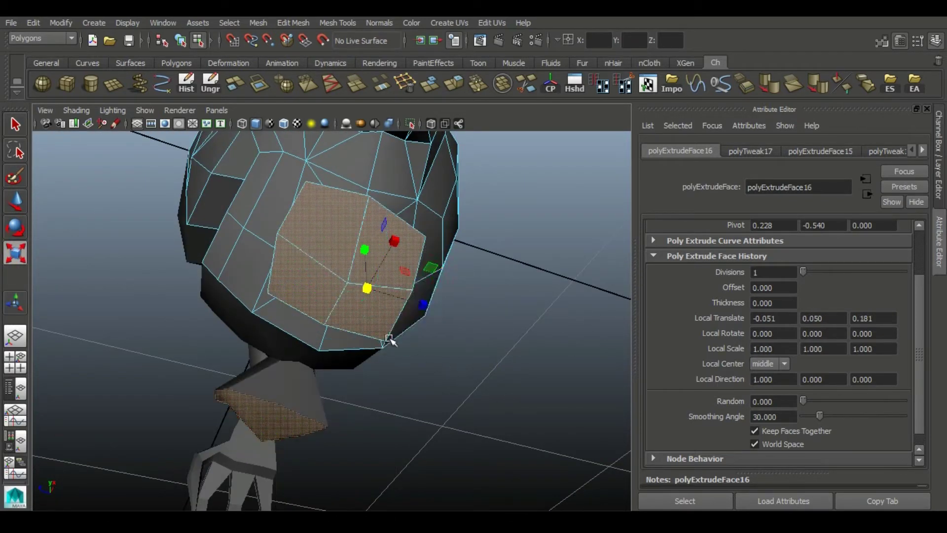
{"action": "key", "text": "ctrl+z"}
{"action": "key", "text": "ctrl+z"}
{"action": "key", "text": "ctrl+z"}
{"action": "key", "text": "ctrl+z"}
{"action": "key", "text": "ctrl+z"}
{"action": "key", "text": "ctrl+z"}
{"action": "key", "text": "ctrl+z"}
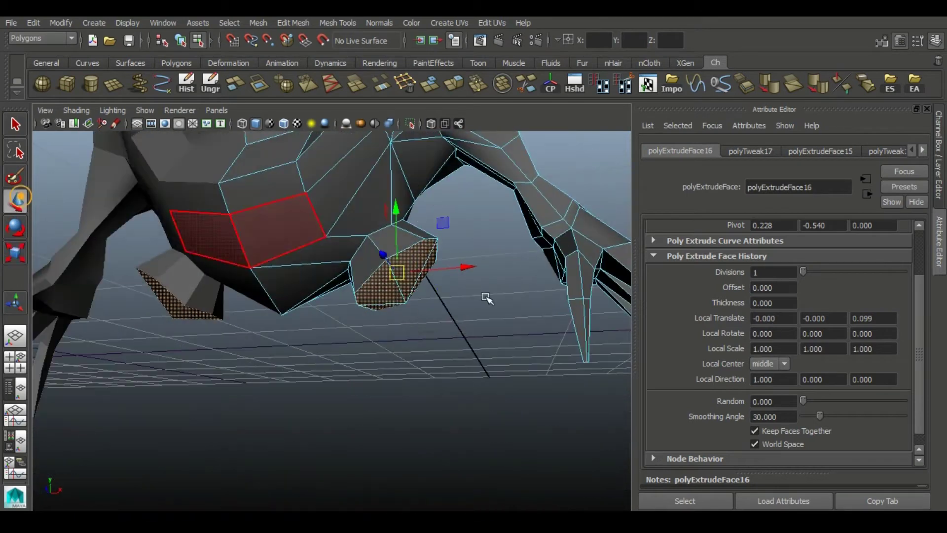
{"action": "key", "text": "ctrl+z"}
{"action": "key", "text": "ctrl+z"}
{"action": "key", "text": "ctrl+z"}
{"action": "key", "text": "ctrl+z"}
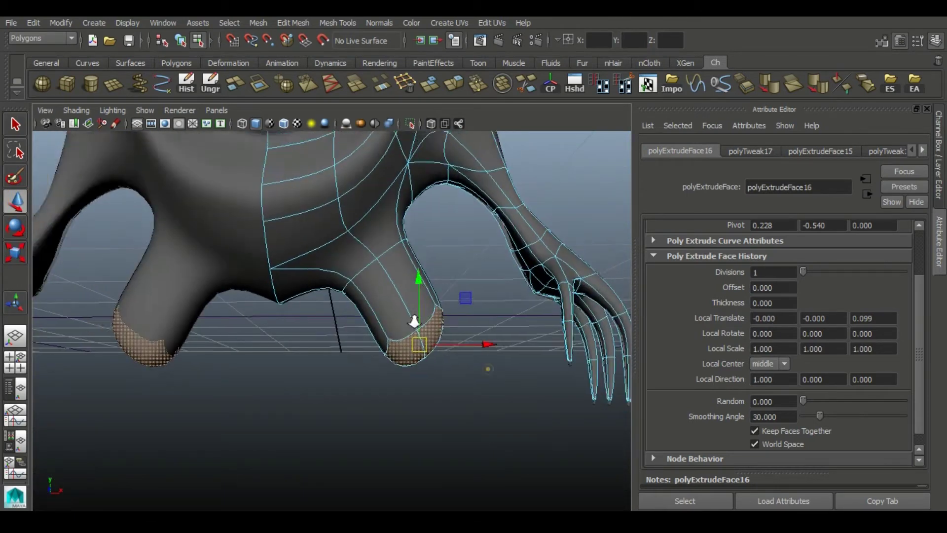
{"action": "key", "text": "ctrl+z"}
{"action": "key", "text": "ctrl+z"}
{"action": "key", "text": "ctrl+z"}
Step: Taper the leg tips down toward points
{"action": "left_click_drag", "start_coordinate": [466, 358], "coordinate": [439, 365], "text": "alt"}
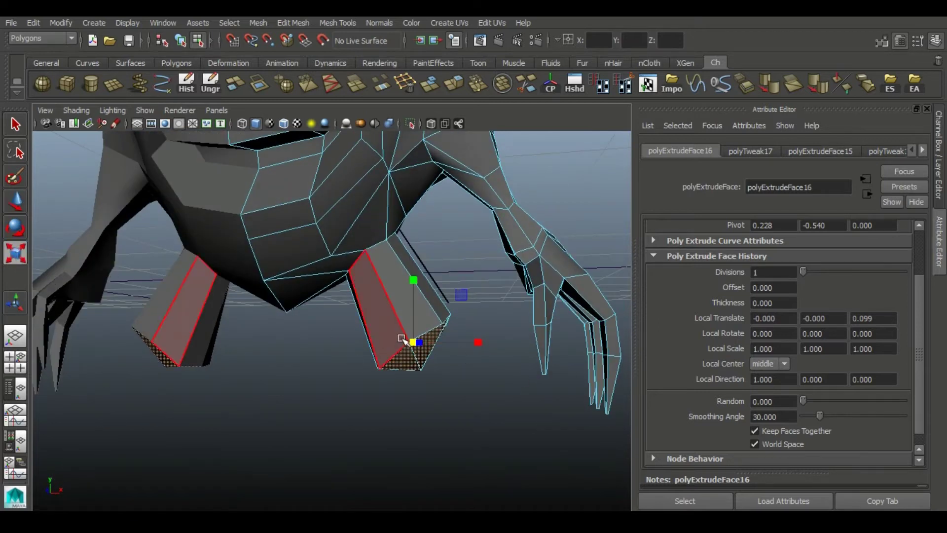
{"action": "left_click_drag", "start_coordinate": [402, 340], "coordinate": [436, 399]}
{"action": "left_click", "coordinate": [13, 203]}
{"action": "mouse_move", "coordinate": [364, 313]}
{"action": "left_mouse_down", "text": "alt"}
{"action": "mouse_move", "coordinate": [453, 366]}
{"action": "mouse_move", "coordinate": [429, 335]}
{"action": "mouse_move", "coordinate": [490, 401]}
{"action": "left_mouse_up", "text": "alt"}
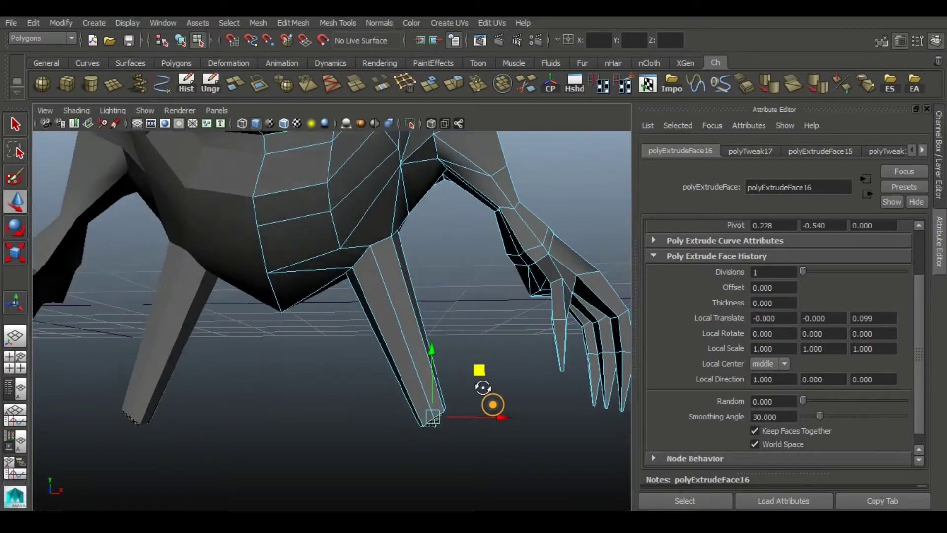
{"action": "scroll", "coordinate": [433, 376], "scroll_direction": "up", "scroll_amount": 5}
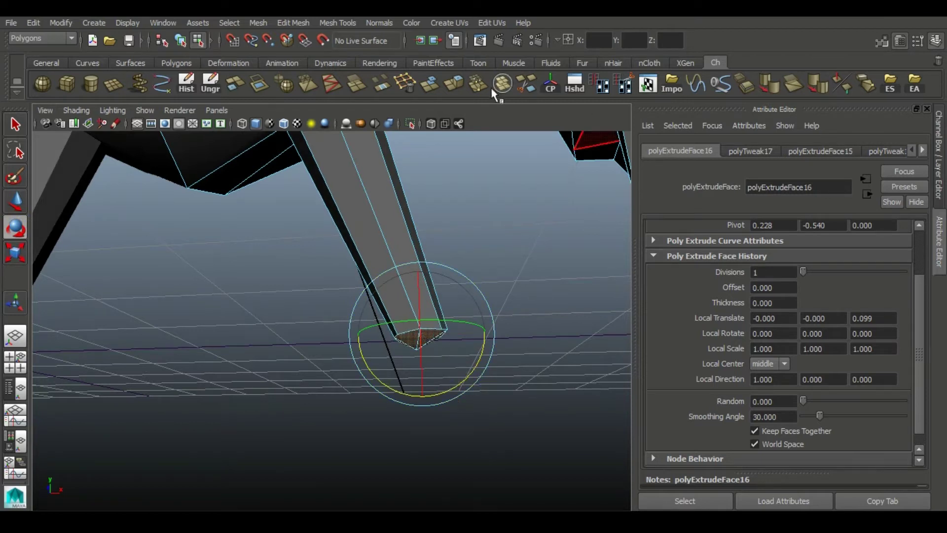
Step: Extrude the leg's end face and pull it out from the leg
{"action": "left_click", "coordinate": [459, 85]}
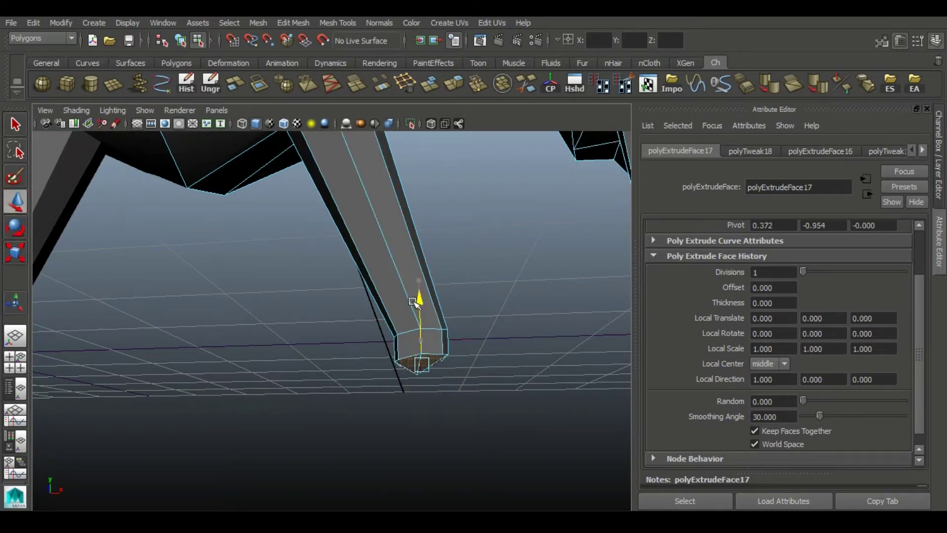
{"action": "left_click_drag", "start_coordinate": [414, 302], "coordinate": [490, 338], "text": "alt"}
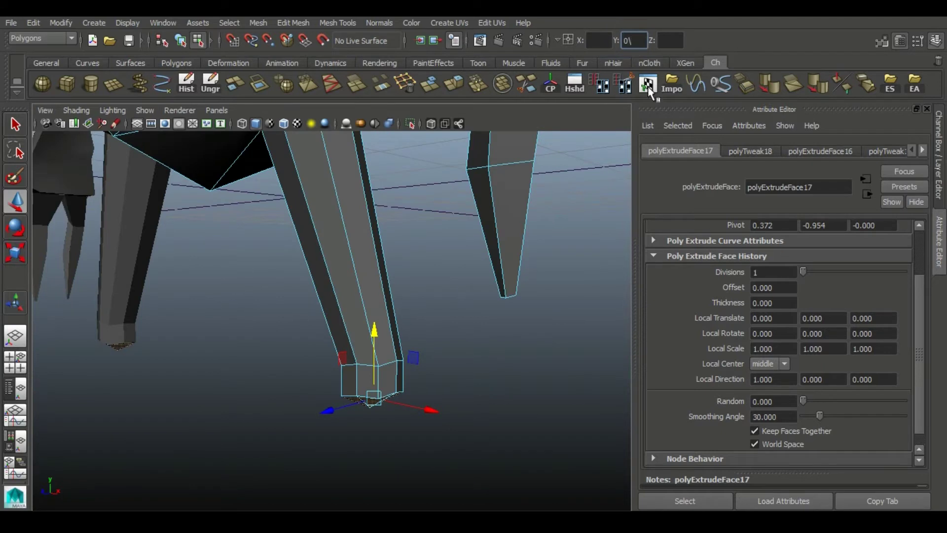
{"action": "right_click_drag", "start_coordinate": [343, 222], "coordinate": [315, 256], "text": "alt"}
{"action": "left_click_drag", "start_coordinate": [309, 329], "coordinate": [344, 176], "text": "alt"}
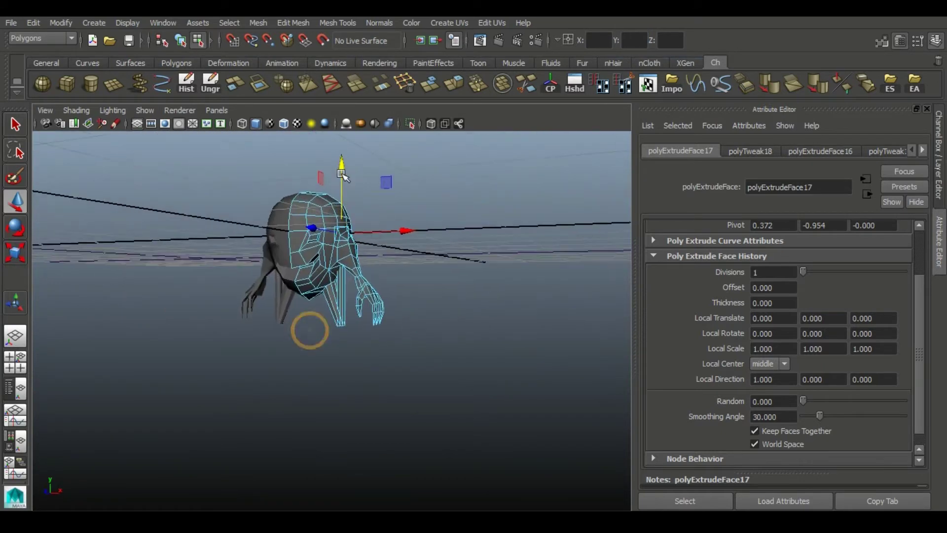
{"action": "right_click_drag", "start_coordinate": [334, 257], "coordinate": [490, 345], "text": "alt"}
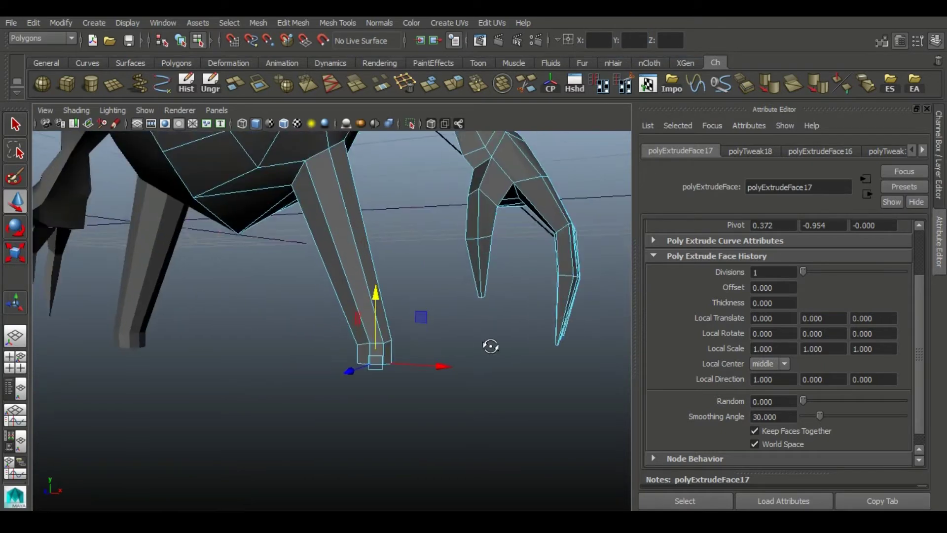
{"action": "left_click_drag", "start_coordinate": [406, 359], "coordinate": [432, 371], "text": "alt"}
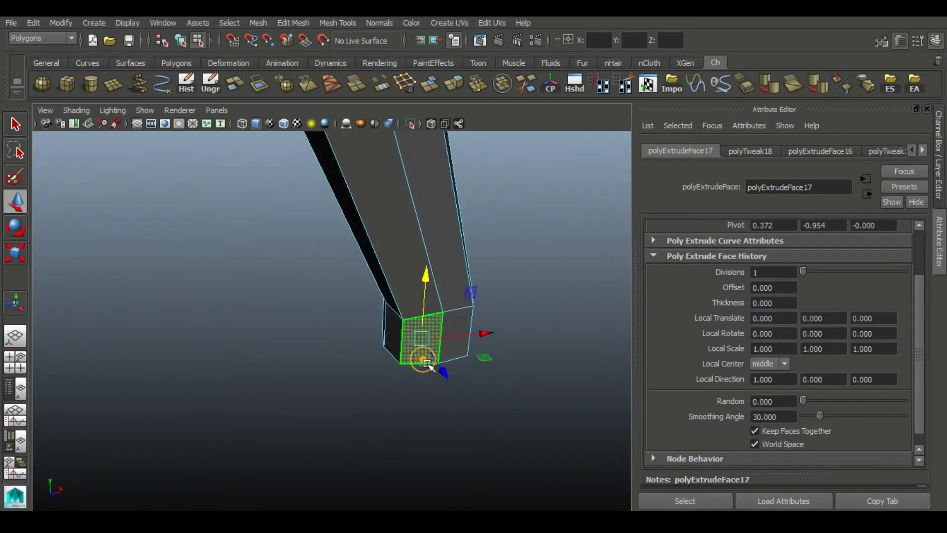
{"action": "right_click_drag", "start_coordinate": [427, 364], "coordinate": [444, 356], "text": "shift"}
{"action": "mouse_move", "coordinate": [575, 424]}
{"action": "right_mouse_down", "text": "alt"}
{"action": "mouse_move", "coordinate": [554, 205]}
{"action": "mouse_move", "coordinate": [552, 390]}
{"action": "mouse_move", "coordinate": [424, 412]}
{"action": "right_mouse_up", "text": "alt"}
{"action": "left_click", "coordinate": [459, 87]}
{"action": "left_click_drag", "start_coordinate": [355, 341], "coordinate": [345, 411]}
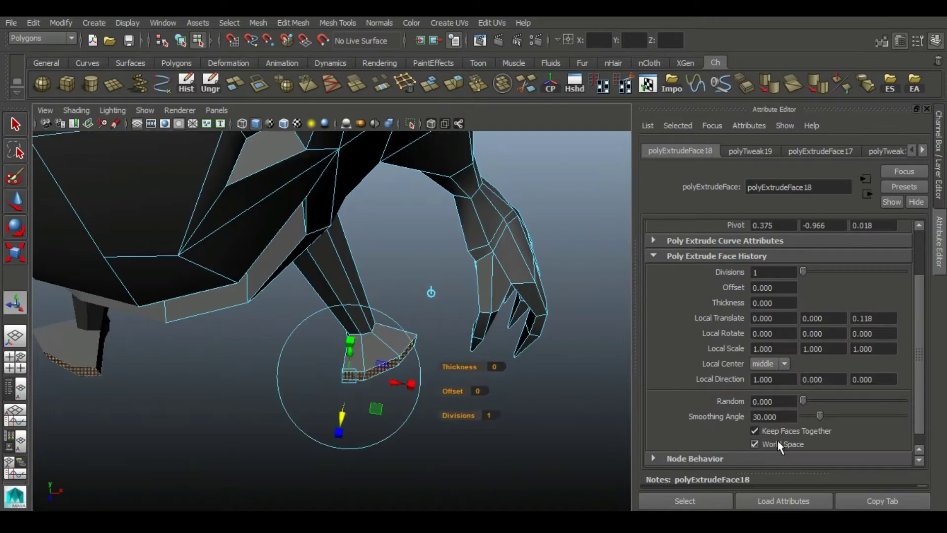
Step: Shrink the extruded tip to about 0.35, raise it slightly, and push it forward into a toe
{"action": "right_click_drag", "start_coordinate": [390, 332], "coordinate": [384, 433], "text": "alt"}
{"action": "mouse_move", "coordinate": [407, 417]}
{"action": "left_mouse_down", "text": "alt"}
{"action": "mouse_move", "coordinate": [545, 366]}
{"action": "mouse_move", "coordinate": [491, 400]}
{"action": "mouse_move", "coordinate": [482, 373]}
{"action": "left_mouse_up", "text": "alt"}
{"action": "mouse_move", "coordinate": [408, 364]}
{"action": "left_mouse_down"}
{"action": "mouse_move", "coordinate": [395, 371]}
{"action": "mouse_move", "coordinate": [338, 277]}
{"action": "mouse_move", "coordinate": [337, 289]}
{"action": "left_mouse_up"}
{"action": "mouse_move", "coordinate": [337, 289]}
{"action": "left_mouse_down", "text": "alt"}
{"action": "mouse_move", "coordinate": [420, 363]}
{"action": "mouse_move", "coordinate": [357, 371]}
{"action": "left_mouse_up", "text": "alt"}
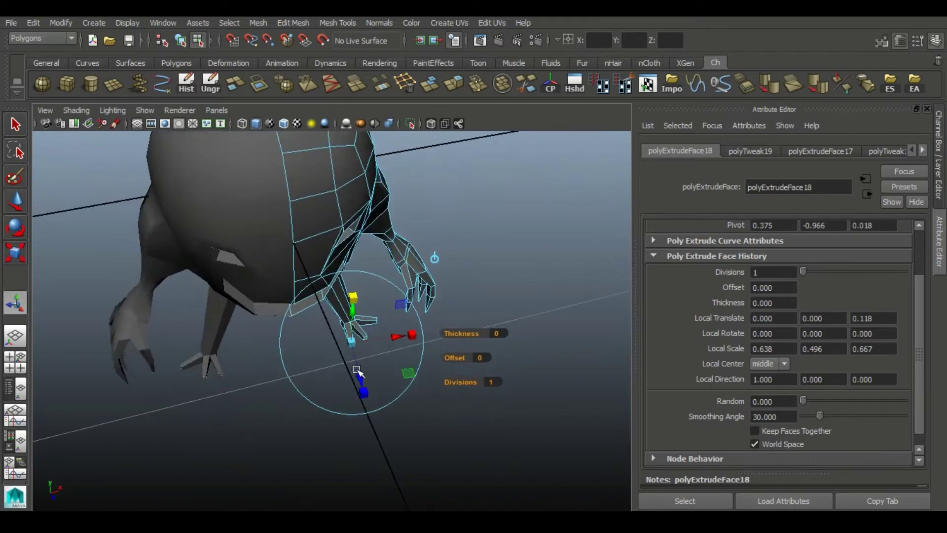
{"action": "right_click_drag", "start_coordinate": [319, 330], "coordinate": [355, 345], "text": "alt"}
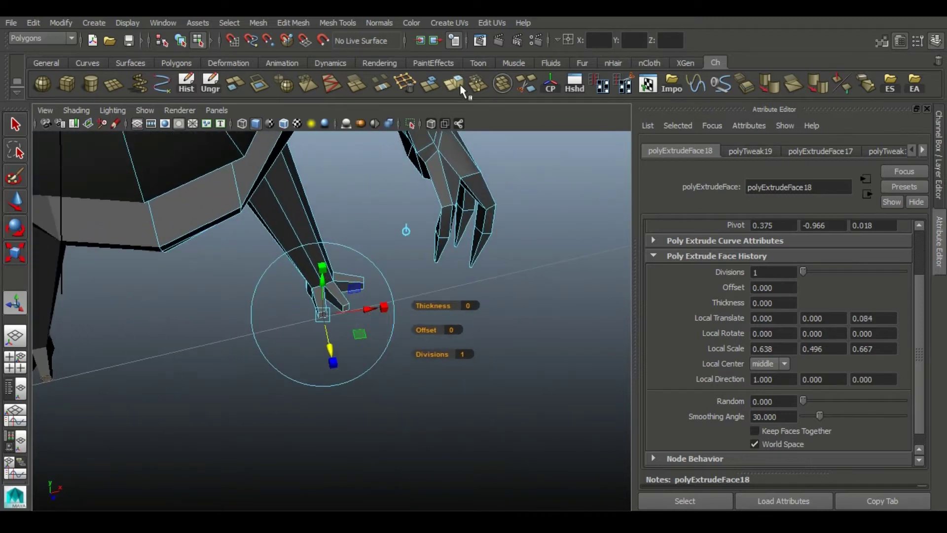
{"action": "mouse_move", "coordinate": [332, 350]}
{"action": "left_mouse_down"}
{"action": "mouse_move", "coordinate": [350, 423]}
{"action": "mouse_move", "coordinate": [508, 381]}
{"action": "mouse_move", "coordinate": [630, 429]}
{"action": "left_mouse_up"}
{"action": "mouse_move", "coordinate": [241, 277]}
{"action": "left_mouse_down", "text": "alt"}
{"action": "mouse_move", "coordinate": [271, 217]}
{"action": "mouse_move", "coordinate": [434, 364]}
{"action": "mouse_move", "coordinate": [317, 206]}
{"action": "left_mouse_up", "text": "alt"}
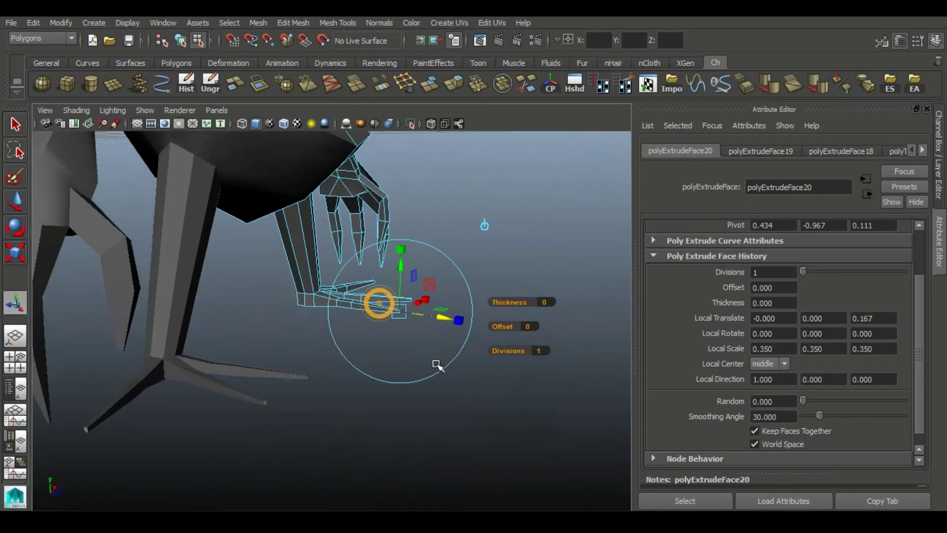
{"action": "left_click", "coordinate": [420, 395]}
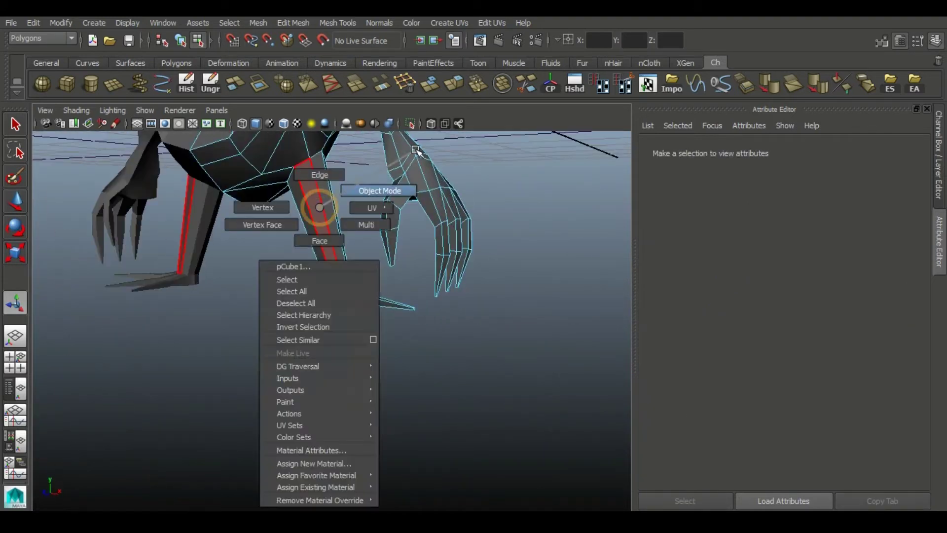
Step: Return the creature mesh to its low-poly cage and enter component mode on the foot
{"action": "right_click_drag", "start_coordinate": [317, 205], "coordinate": [377, 190]}
{"action": "left_click", "coordinate": [437, 401]}
{"action": "left_click_drag", "start_coordinate": [437, 402], "coordinate": [338, 343], "text": "alt"}
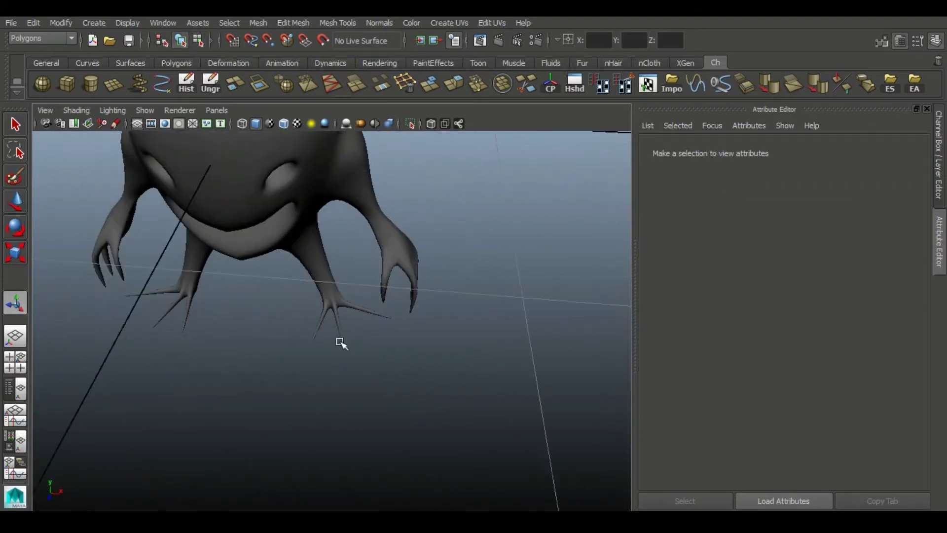
{"action": "right_click_drag", "start_coordinate": [338, 343], "coordinate": [364, 267], "text": "alt"}
{"action": "left_click", "coordinate": [364, 266]}
{"action": "left_click_drag", "start_coordinate": [363, 266], "coordinate": [367, 326], "text": "alt"}
{"action": "key", "text": "1"}
{"action": "right_click_drag", "start_coordinate": [349, 232], "coordinate": [353, 341]}
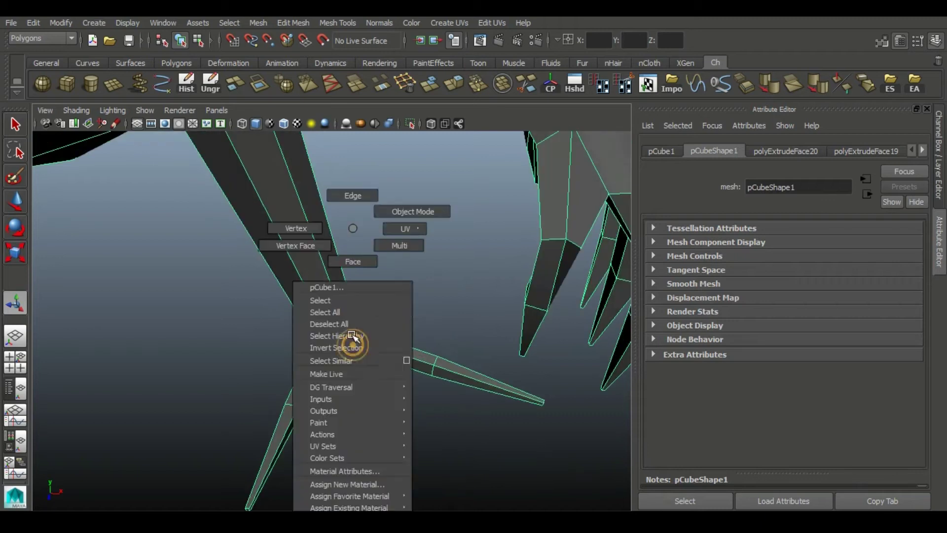
{"action": "left_click", "coordinate": [395, 383]}
{"action": "mouse_move", "coordinate": [396, 383]}
{"action": "left_mouse_down", "text": "alt"}
{"action": "mouse_move", "coordinate": [377, 311]}
{"action": "mouse_move", "coordinate": [402, 317]}
{"action": "mouse_move", "coordinate": [397, 459]}
{"action": "mouse_move", "coordinate": [303, 315]}
{"action": "left_mouse_up", "text": "alt"}
Step: Marquee-select the foot's toes and reshape them with Scale and Move
{"action": "left_click_drag", "start_coordinate": [442, 407], "coordinate": [442, 407]}
{"action": "mouse_move", "coordinate": [402, 258]}
{"action": "left_mouse_down", "text": "alt"}
{"action": "mouse_move", "coordinate": [360, 385]}
{"action": "mouse_move", "coordinate": [368, 365]}
{"action": "mouse_move", "coordinate": [405, 374]}
{"action": "mouse_move", "coordinate": [375, 296]}
{"action": "mouse_move", "coordinate": [364, 355]}
{"action": "left_mouse_up", "text": "alt"}
{"action": "key", "text": "r"}
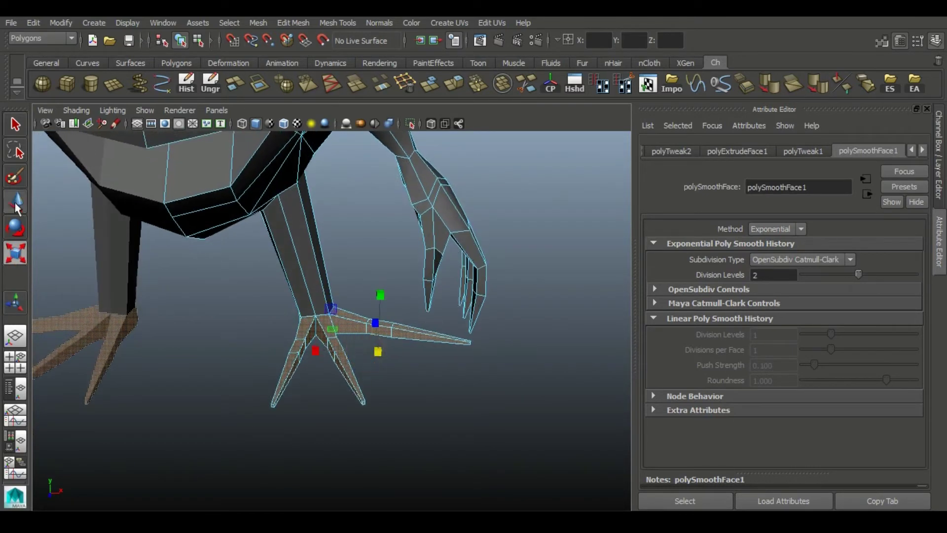
{"action": "left_click", "coordinate": [16, 202]}
{"action": "mouse_move", "coordinate": [450, 377]}
{"action": "left_mouse_down", "text": "alt"}
{"action": "mouse_move", "coordinate": [274, 340]}
{"action": "mouse_move", "coordinate": [247, 300]}
{"action": "mouse_move", "coordinate": [241, 331]}
{"action": "mouse_move", "coordinate": [265, 309]}
{"action": "mouse_move", "coordinate": [264, 329]}
{"action": "left_mouse_up", "text": "alt"}
{"action": "mouse_move", "coordinate": [204, 306]}
{"action": "left_mouse_down", "text": "alt"}
{"action": "mouse_move", "coordinate": [444, 376]}
{"action": "mouse_move", "coordinate": [451, 412]}
{"action": "left_mouse_up", "text": "alt"}
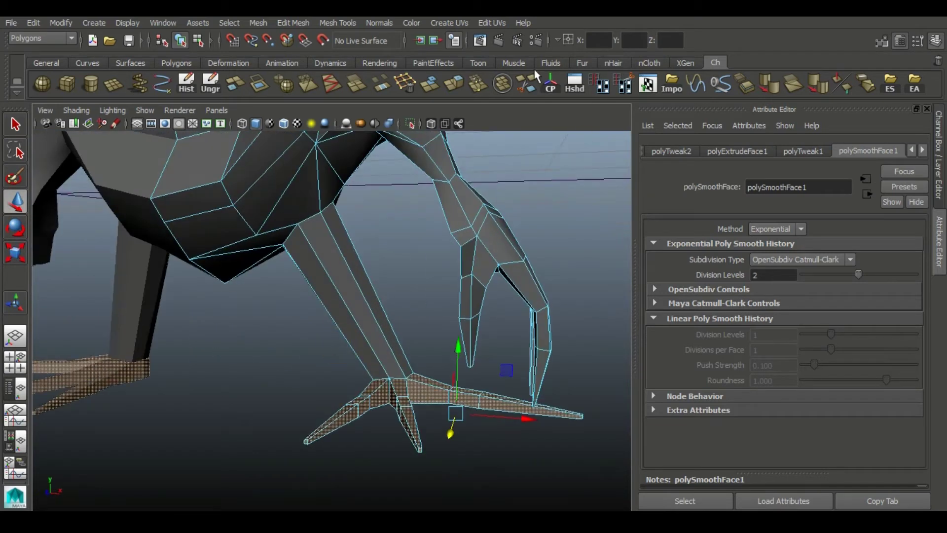
{"action": "right_click_drag", "start_coordinate": [451, 412], "coordinate": [369, 292], "text": "shift"}
{"action": "key", "text": "w"}
Step: Move the toe components further and check the whole character from behind
{"action": "right_click_drag", "start_coordinate": [349, 222], "coordinate": [416, 211]}
{"action": "mouse_move", "coordinate": [355, 277]}
{"action": "left_mouse_down", "text": "alt"}
{"action": "mouse_move", "coordinate": [307, 261]}
{"action": "mouse_move", "coordinate": [393, 296]}
{"action": "mouse_move", "coordinate": [533, 281]}
{"action": "mouse_move", "coordinate": [351, 241]}
{"action": "mouse_move", "coordinate": [313, 220]}
{"action": "mouse_move", "coordinate": [401, 317]}
{"action": "left_mouse_up", "text": "alt"}
{"action": "scroll", "coordinate": [311, 350], "scroll_direction": "up", "scroll_amount": 3}
{"action": "left_click", "coordinate": [362, 237]}
{"action": "key", "text": "w"}
{"action": "scroll", "coordinate": [402, 318], "scroll_direction": "down", "scroll_amount": 5}
{"action": "mouse_move", "coordinate": [413, 239]}
{"action": "left_mouse_down", "text": "alt"}
{"action": "mouse_move", "coordinate": [508, 251]}
{"action": "mouse_move", "coordinate": [339, 338]}
{"action": "mouse_move", "coordinate": [355, 355]}
{"action": "mouse_move", "coordinate": [229, 343]}
{"action": "mouse_move", "coordinate": [207, 385]}
{"action": "left_mouse_up", "text": "alt"}
{"action": "scroll", "coordinate": [306, 345], "scroll_direction": "up", "scroll_amount": 5}
{"action": "left_click", "coordinate": [297, 345]}
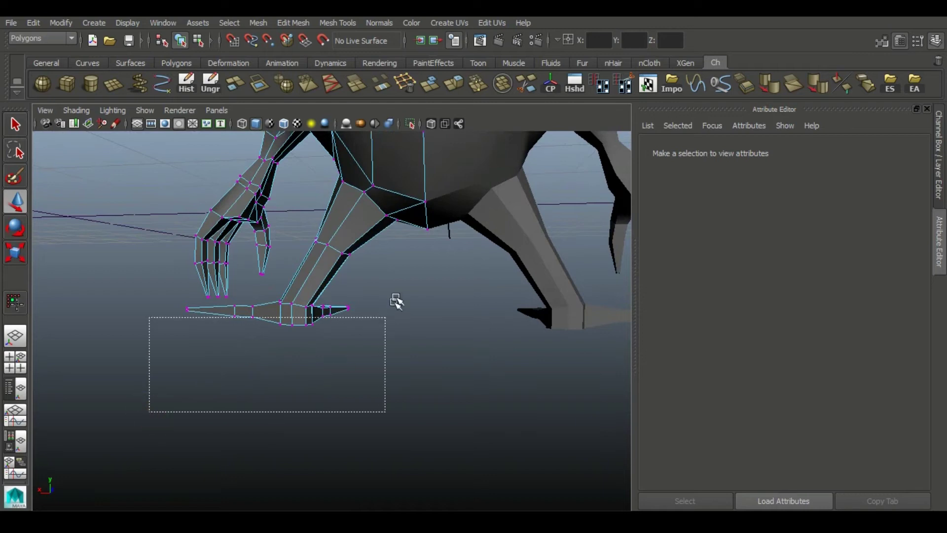
Step: Select the foot vertices and inspect the claws from a low front view
{"action": "left_click_drag", "start_coordinate": [403, 299], "coordinate": [405, 301]}
{"action": "mouse_move", "coordinate": [405, 301]}
{"action": "left_mouse_down", "text": "alt"}
{"action": "mouse_move", "coordinate": [53, 317]}
{"action": "mouse_move", "coordinate": [216, 324]}
{"action": "mouse_move", "coordinate": [294, 381]}
{"action": "mouse_move", "coordinate": [212, 302]}
{"action": "mouse_move", "coordinate": [187, 296]}
{"action": "left_mouse_up", "text": "alt"}
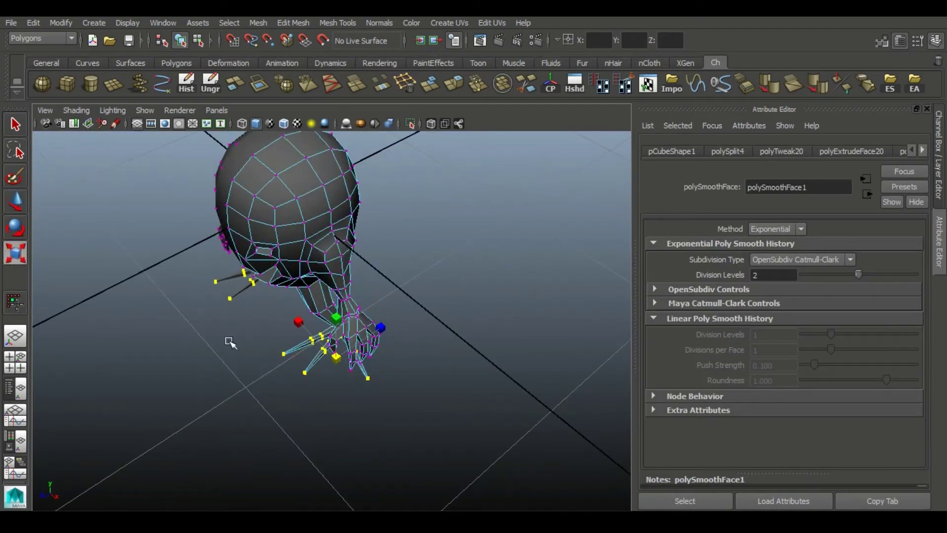
{"action": "left_click_drag", "start_coordinate": [251, 343], "coordinate": [375, 409], "text": "alt"}
{"action": "left_click", "coordinate": [454, 412]}
{"action": "mouse_move", "coordinate": [455, 412]}
{"action": "left_mouse_down", "text": "alt"}
{"action": "mouse_move", "coordinate": [390, 374]}
{"action": "mouse_move", "coordinate": [401, 407]}
{"action": "mouse_move", "coordinate": [275, 239]}
{"action": "mouse_move", "coordinate": [312, 306]}
{"action": "left_mouse_up", "text": "alt"}
{"action": "scroll", "coordinate": [272, 236], "scroll_direction": "down", "scroll_amount": 5}
{"action": "left_click", "coordinate": [270, 231]}
{"action": "right_click_drag", "start_coordinate": [334, 364], "coordinate": [465, 413], "text": "alt"}
{"action": "left_click", "coordinate": [465, 412]}
Step: Reselect the mesh in its low-poly cage and pick a face on the foot
{"action": "scroll", "coordinate": [360, 323], "scroll_direction": "down", "scroll_amount": 5}
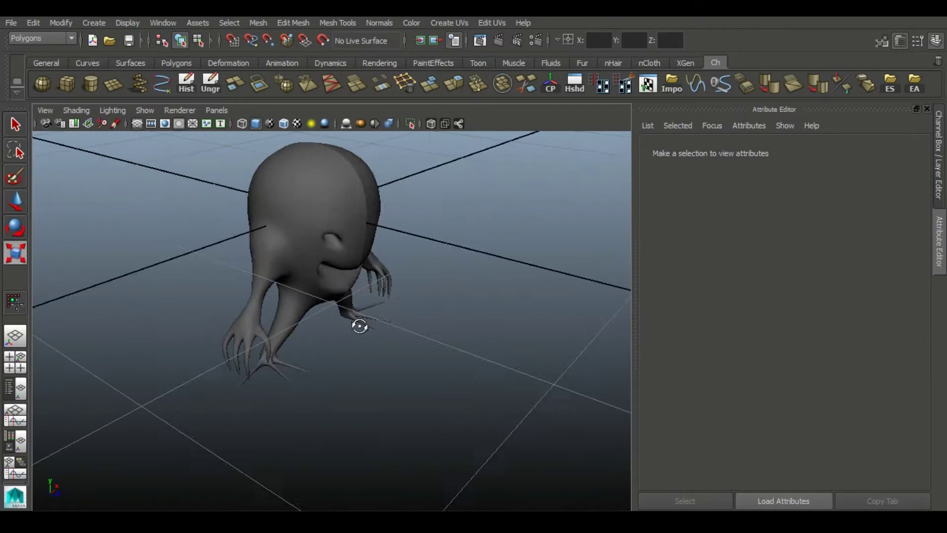
{"action": "scroll", "coordinate": [398, 309], "scroll_direction": "up", "scroll_amount": 6}
{"action": "left_click", "coordinate": [399, 308]}
{"action": "key", "text": "1"}
{"action": "mouse_move", "coordinate": [444, 334]}
{"action": "left_mouse_down", "text": "alt"}
{"action": "mouse_move", "coordinate": [391, 359]}
{"action": "mouse_move", "coordinate": [398, 233]}
{"action": "left_mouse_up", "text": "alt"}
{"action": "right_click_drag", "start_coordinate": [398, 232], "coordinate": [372, 262]}
{"action": "mouse_move", "coordinate": [372, 262]}
{"action": "left_mouse_down", "text": "alt"}
{"action": "mouse_move", "coordinate": [347, 365]}
{"action": "mouse_move", "coordinate": [383, 393]}
{"action": "left_mouse_up", "text": "alt"}
{"action": "left_click", "coordinate": [390, 392]}
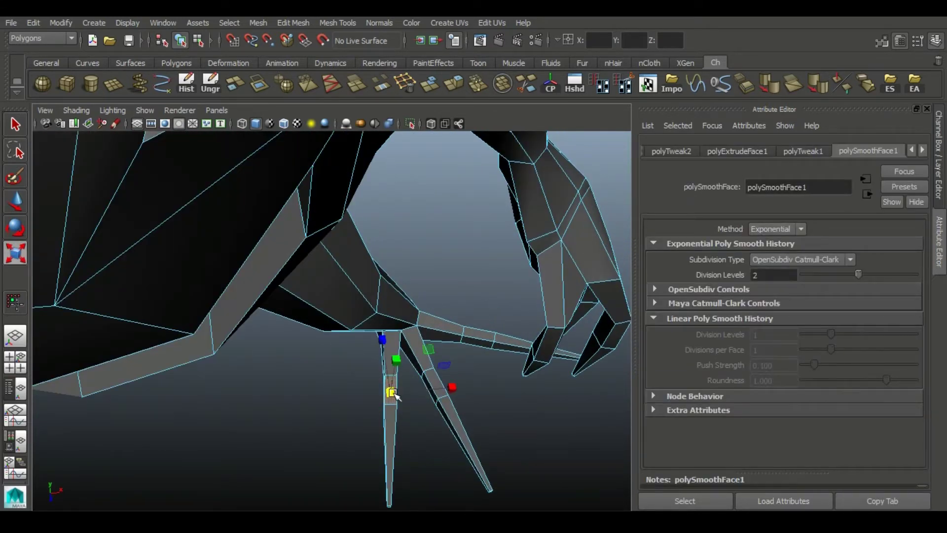
Step: Select a toe face and scale it up to widen the toe segment
{"action": "left_click_drag", "start_coordinate": [426, 367], "coordinate": [450, 354], "text": "alt"}
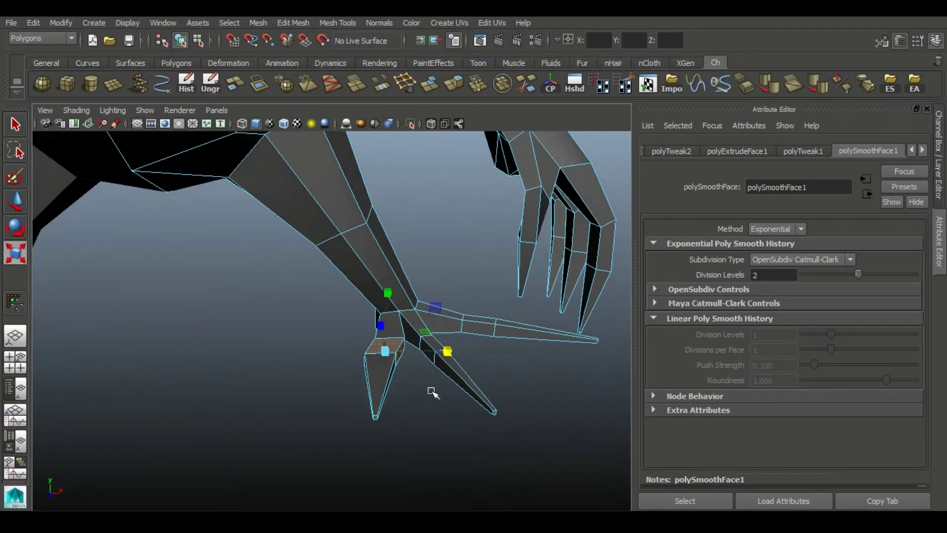
{"action": "left_click_drag", "start_coordinate": [432, 392], "coordinate": [423, 360], "text": "alt"}
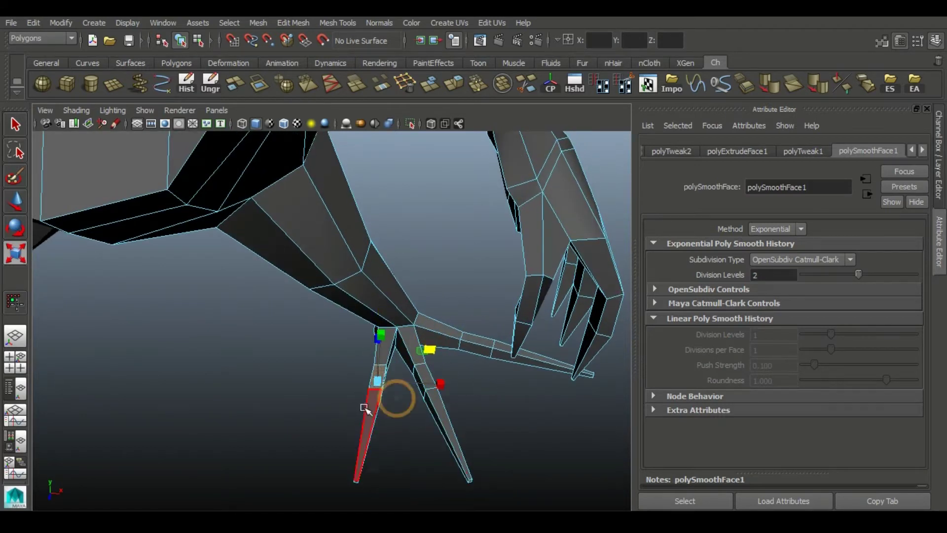
{"action": "right_click_drag", "start_coordinate": [375, 222], "coordinate": [423, 395]}
{"action": "scroll", "coordinate": [422, 395], "scroll_direction": "up", "scroll_amount": 5}
{"action": "left_click", "coordinate": [435, 409]}
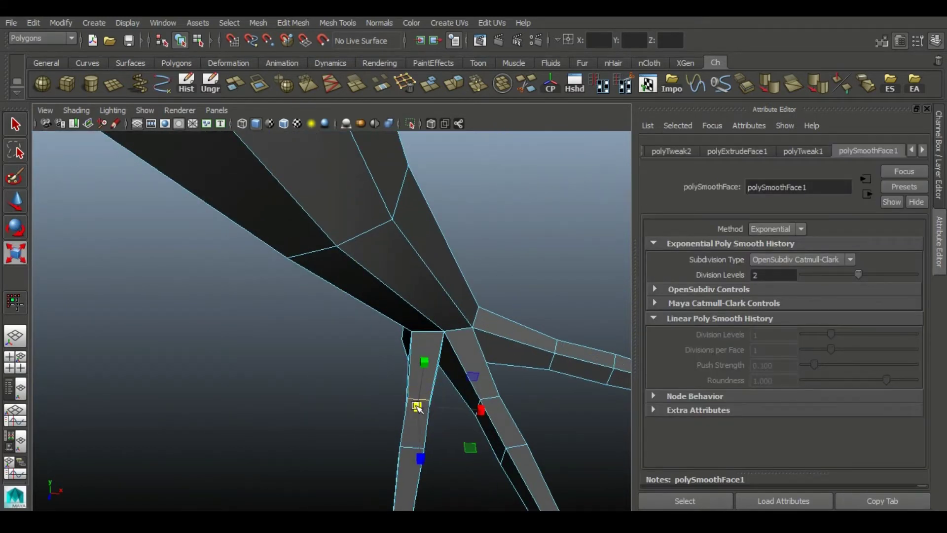
{"action": "left_click_drag", "start_coordinate": [446, 408], "coordinate": [354, 386], "text": "alt"}
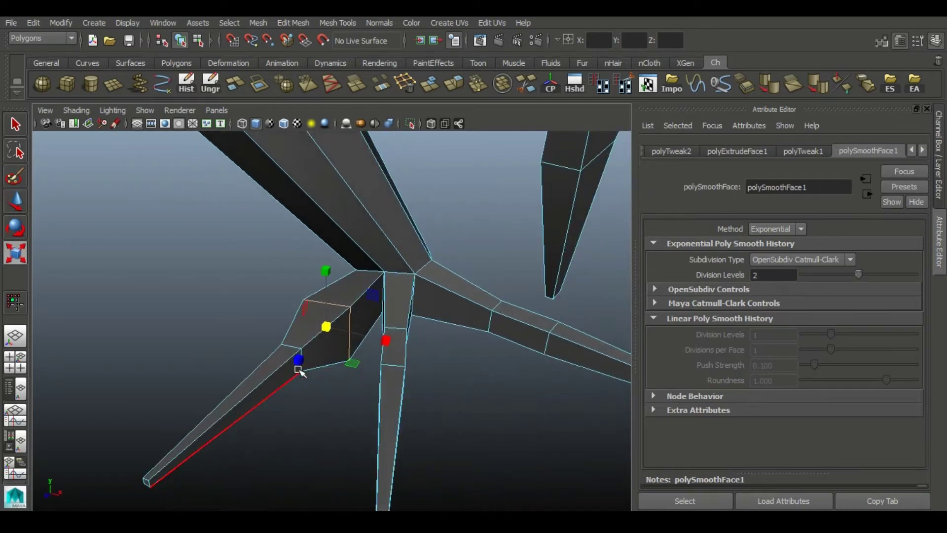
{"action": "mouse_move", "coordinate": [295, 346]}
{"action": "left_mouse_down"}
{"action": "mouse_move", "coordinate": [322, 366]}
{"action": "mouse_move", "coordinate": [372, 368]}
{"action": "left_mouse_up"}
{"action": "scroll", "coordinate": [317, 356], "scroll_direction": "down", "scroll_amount": 5}
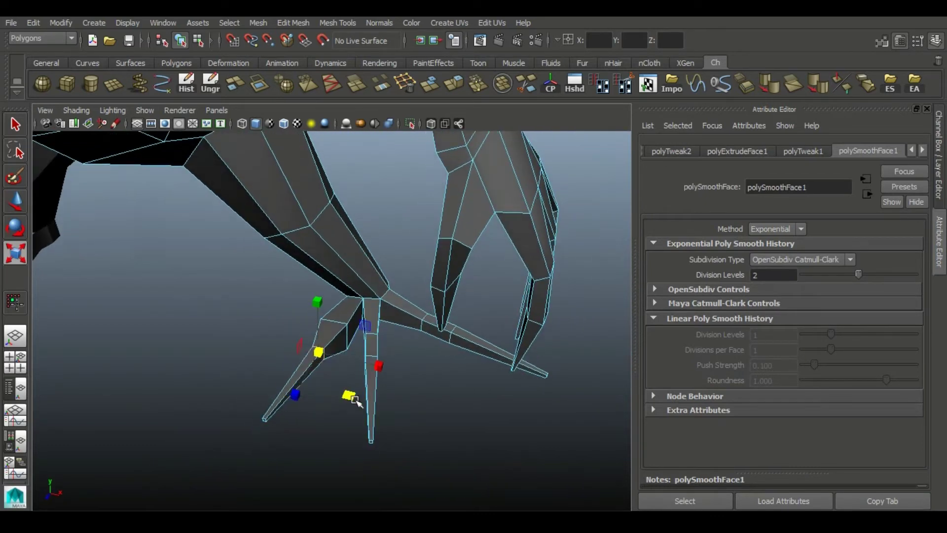
{"action": "scroll", "coordinate": [433, 426], "scroll_direction": "up", "scroll_amount": 5}
{"action": "left_click_drag", "start_coordinate": [303, 385], "coordinate": [452, 404]}
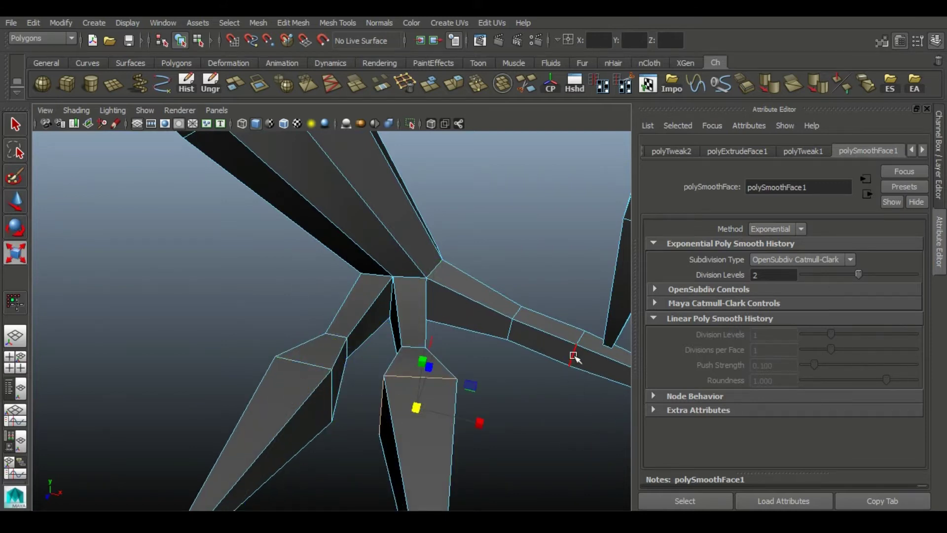
Step: Scale up the faces at the claw's toe joint
{"action": "scroll", "coordinate": [593, 353], "scroll_direction": "down", "scroll_amount": 5}
{"action": "mouse_move", "coordinate": [518, 406]}
{"action": "left_mouse_down", "text": "alt"}
{"action": "mouse_move", "coordinate": [380, 355]}
{"action": "mouse_move", "coordinate": [349, 291]}
{"action": "left_mouse_up", "text": "alt"}
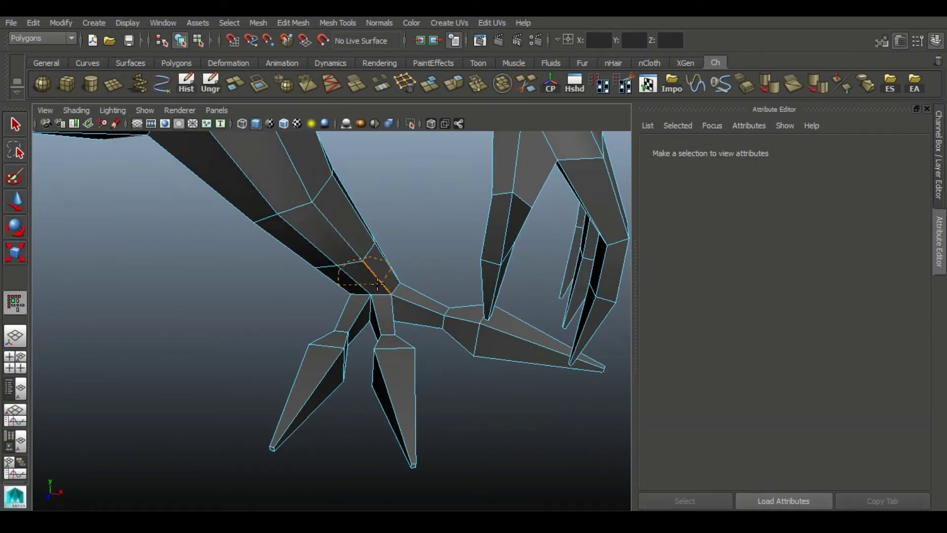
{"action": "left_click", "coordinate": [388, 299]}
{"action": "mouse_move", "coordinate": [398, 281]}
{"action": "left_mouse_down", "text": "alt"}
{"action": "mouse_move", "coordinate": [333, 414]}
{"action": "mouse_move", "coordinate": [302, 374]}
{"action": "left_mouse_up", "text": "alt"}
{"action": "middle_click_drag", "start_coordinate": [446, 357], "coordinate": [477, 354]}
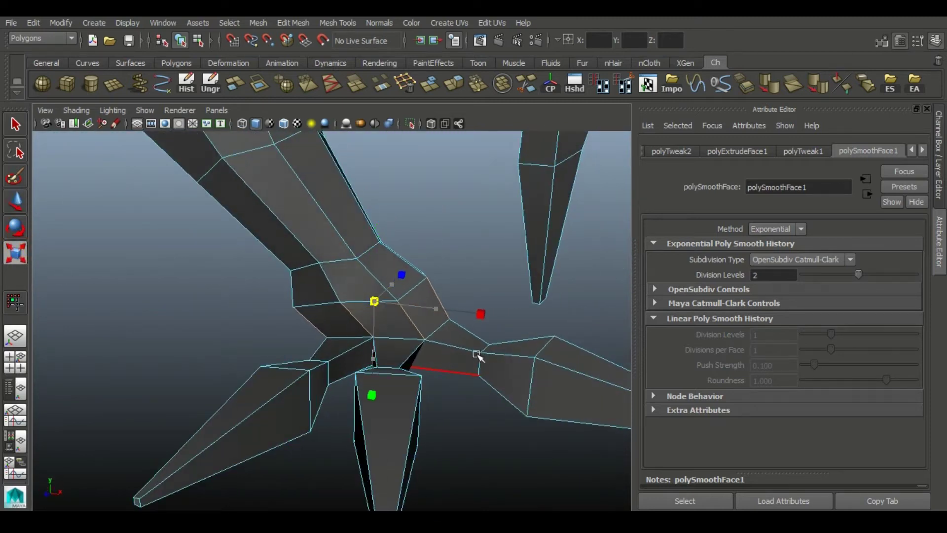
{"action": "left_click_drag", "start_coordinate": [427, 361], "coordinate": [295, 321], "text": "alt"}
{"action": "left_click_drag", "start_coordinate": [391, 371], "coordinate": [304, 305], "text": "alt"}
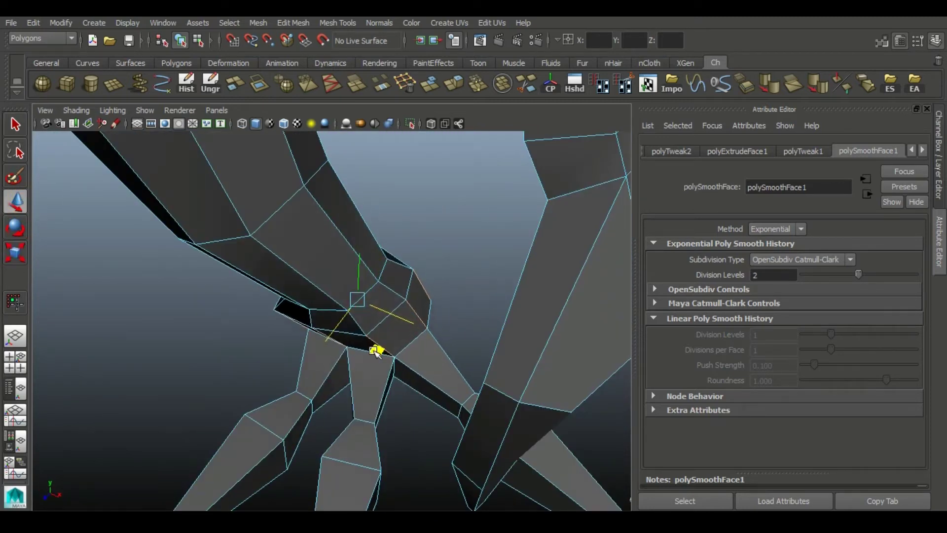
Step: Preview the creature smoothed with 3, then return to the low-poly cage with 1
{"action": "key", "text": "3"}
{"action": "mouse_move", "coordinate": [295, 382]}
{"action": "left_mouse_down", "text": "alt"}
{"action": "mouse_move", "coordinate": [450, 383]}
{"action": "mouse_move", "coordinate": [461, 395]}
{"action": "mouse_move", "coordinate": [387, 364]}
{"action": "mouse_move", "coordinate": [473, 378]}
{"action": "mouse_move", "coordinate": [332, 338]}
{"action": "mouse_move", "coordinate": [351, 328]}
{"action": "mouse_move", "coordinate": [288, 345]}
{"action": "mouse_move", "coordinate": [335, 339]}
{"action": "mouse_move", "coordinate": [334, 366]}
{"action": "mouse_move", "coordinate": [374, 370]}
{"action": "mouse_move", "coordinate": [310, 339]}
{"action": "mouse_move", "coordinate": [333, 281]}
{"action": "left_mouse_up", "text": "alt"}
{"action": "left_click", "coordinate": [472, 379]}
{"action": "left_click", "coordinate": [336, 338]}
{"action": "key", "text": "1"}
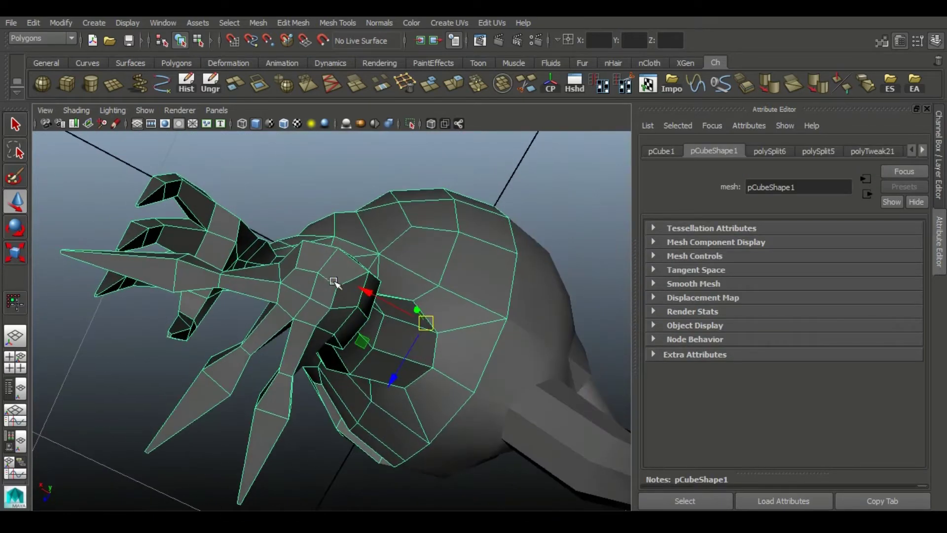
Step: Select the long claw's faces and move them down to flatten it into a blade
{"action": "left_click", "coordinate": [300, 280]}
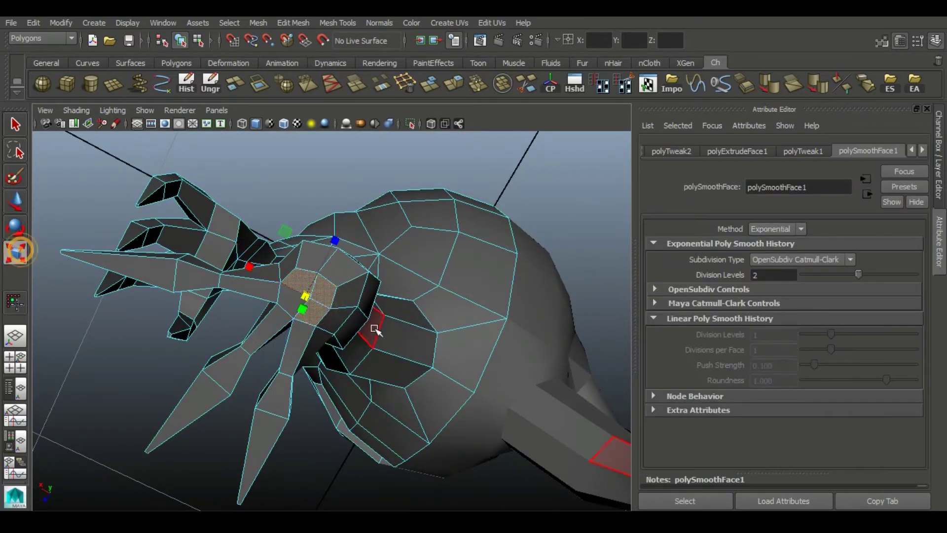
{"action": "mouse_move", "coordinate": [362, 334]}
{"action": "left_mouse_down", "text": "alt"}
{"action": "mouse_move", "coordinate": [260, 306]}
{"action": "mouse_move", "coordinate": [518, 386]}
{"action": "mouse_move", "coordinate": [308, 228]}
{"action": "left_mouse_up", "text": "alt"}
{"action": "right_click_drag", "start_coordinate": [308, 229], "coordinate": [409, 162]}
{"action": "mouse_move", "coordinate": [409, 162]}
{"action": "left_mouse_down", "text": "alt"}
{"action": "mouse_move", "coordinate": [465, 410]}
{"action": "mouse_move", "coordinate": [296, 355]}
{"action": "mouse_move", "coordinate": [282, 318]}
{"action": "mouse_move", "coordinate": [338, 347]}
{"action": "mouse_move", "coordinate": [359, 380]}
{"action": "mouse_move", "coordinate": [469, 427]}
{"action": "mouse_move", "coordinate": [326, 228]}
{"action": "mouse_move", "coordinate": [326, 248]}
{"action": "left_mouse_up", "text": "alt"}
{"action": "left_click", "coordinate": [338, 347]}
{"action": "right_click_drag", "start_coordinate": [377, 294], "coordinate": [508, 448], "text": "alt"}
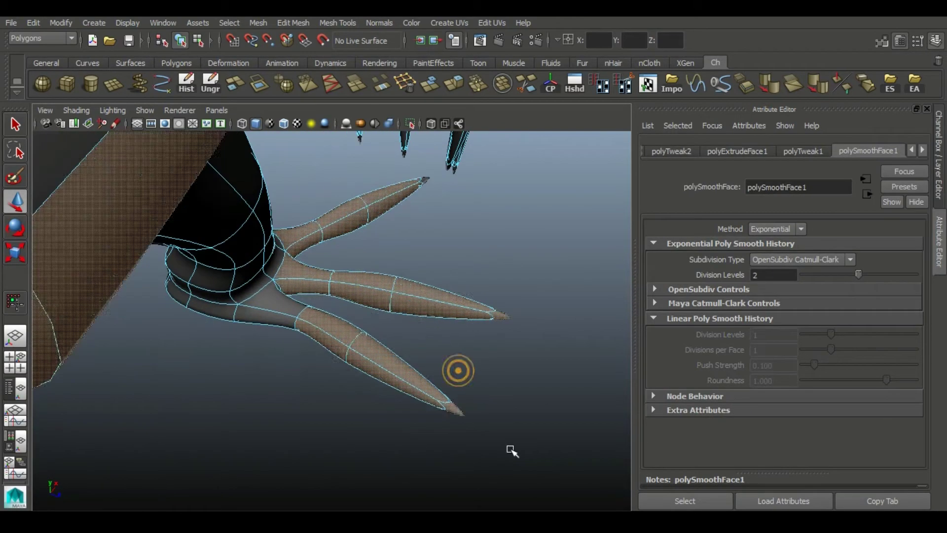
{"action": "key", "text": "ctrl+z"}
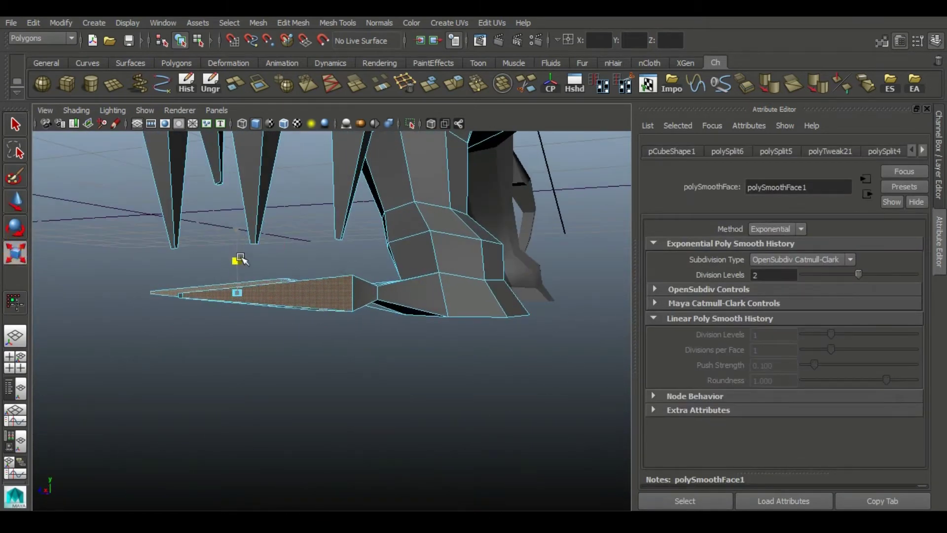
{"action": "left_click_drag", "start_coordinate": [243, 227], "coordinate": [243, 239]}
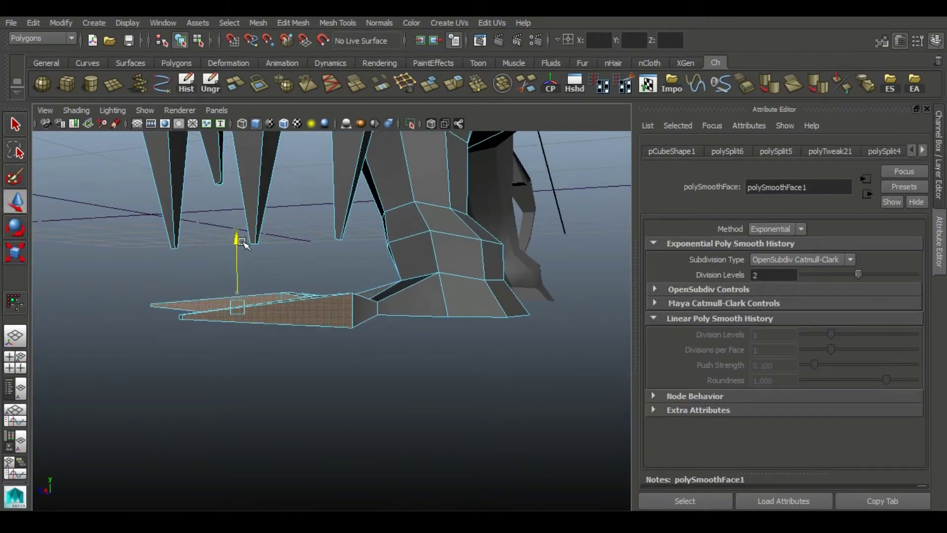
{"action": "right_click", "coordinate": [402, 247]}
{"action": "left_click", "coordinate": [272, 438]}
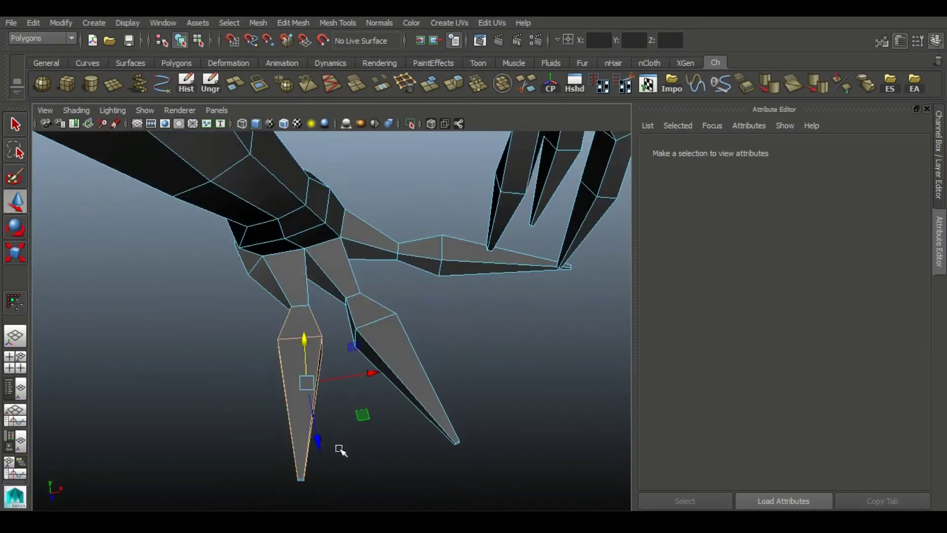
Step: Pull a claw-tip vertex to the left, then select three claw faces
{"action": "left_click_drag", "start_coordinate": [370, 373], "coordinate": [331, 383]}
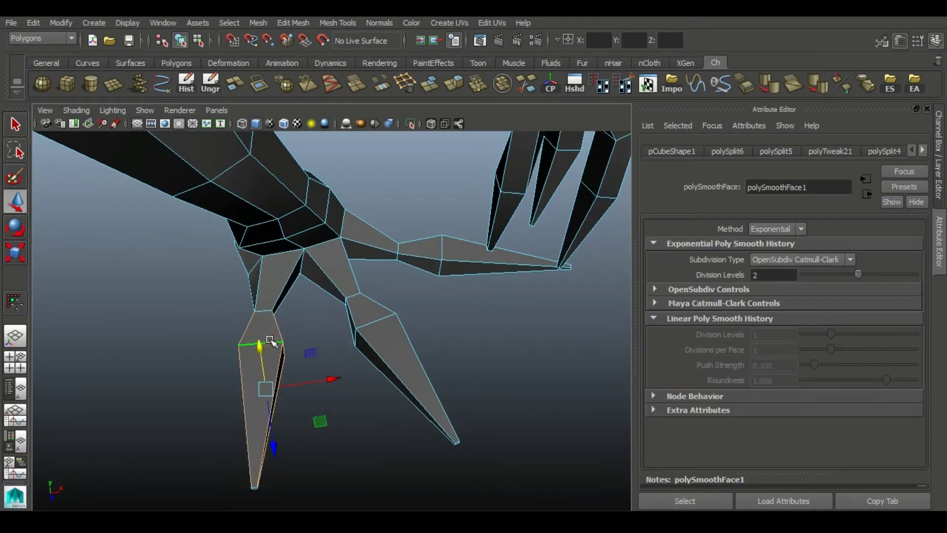
{"action": "mouse_move", "coordinate": [446, 246]}
{"action": "left_mouse_down", "text": "alt"}
{"action": "mouse_move", "coordinate": [408, 296]}
{"action": "mouse_move", "coordinate": [343, 335]}
{"action": "left_mouse_up", "text": "alt"}
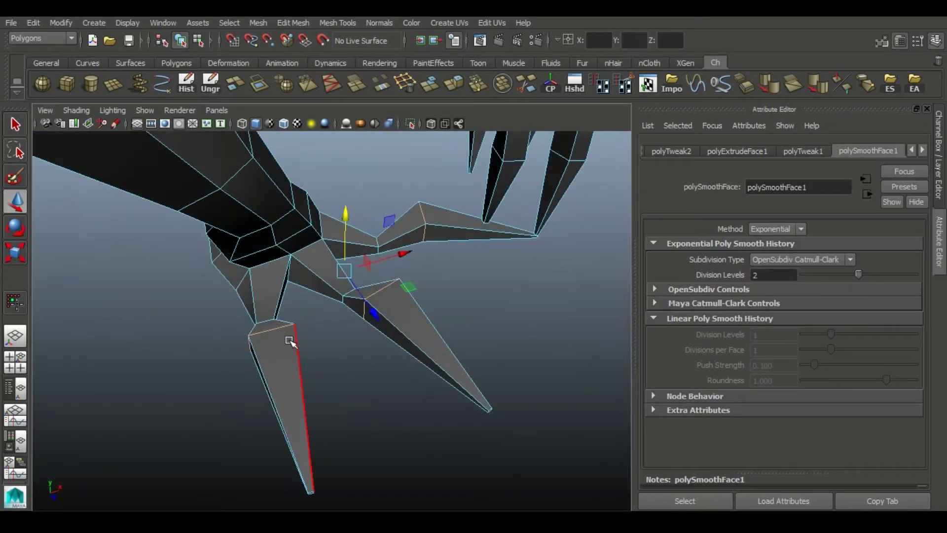
{"action": "left_click", "coordinate": [402, 332]}
{"action": "left_click", "coordinate": [349, 296]}
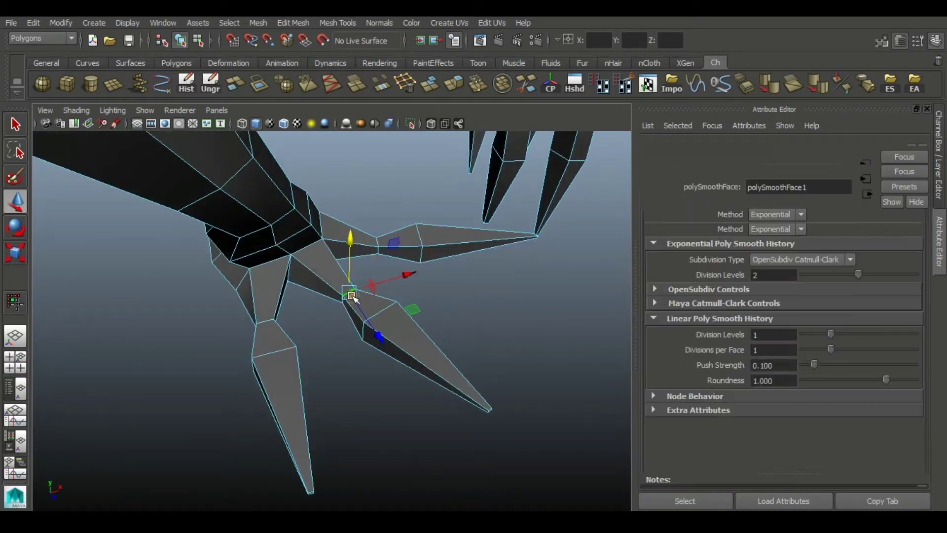
{"action": "mouse_move", "coordinate": [338, 254]}
{"action": "left_mouse_down", "text": "alt"}
{"action": "mouse_move", "coordinate": [454, 197]}
{"action": "mouse_move", "coordinate": [363, 312]}
{"action": "mouse_move", "coordinate": [377, 339]}
{"action": "mouse_move", "coordinate": [315, 257]}
{"action": "mouse_move", "coordinate": [521, 422]}
{"action": "mouse_move", "coordinate": [305, 368]}
{"action": "mouse_move", "coordinate": [264, 398]}
{"action": "left_mouse_up", "text": "alt"}
{"action": "left_click", "coordinate": [359, 328]}
{"action": "left_click", "coordinate": [344, 303], "text": "shift"}
{"action": "left_click", "coordinate": [296, 340], "text": "shift"}
Step: Clear the claw faces, toggle smooth preview, and reframe the view close on the claws
{"action": "key", "text": "3"}
{"action": "left_click", "coordinate": [332, 425]}
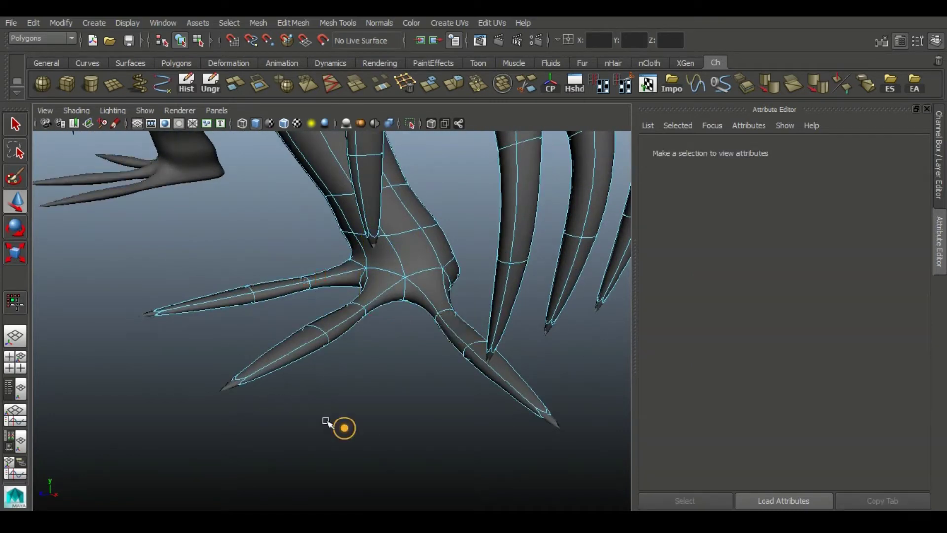
{"action": "left_click_drag", "start_coordinate": [332, 425], "coordinate": [324, 396], "text": "alt"}
{"action": "key", "text": "1"}
{"action": "mouse_move", "coordinate": [260, 301]}
{"action": "left_mouse_down", "text": "alt"}
{"action": "mouse_move", "coordinate": [401, 265]}
{"action": "mouse_move", "coordinate": [359, 327]}
{"action": "left_mouse_up", "text": "alt"}
{"action": "right_click_drag", "start_coordinate": [434, 366], "coordinate": [91, 233], "text": "alt"}
{"action": "right_click_drag", "start_coordinate": [287, 342], "coordinate": [324, 319], "text": "alt"}
{"action": "left_click_drag", "start_coordinate": [323, 319], "coordinate": [317, 255], "text": "alt"}
{"action": "right_click_drag", "start_coordinate": [318, 256], "coordinate": [311, 363], "text": "alt"}
{"action": "left_click", "coordinate": [310, 363]}
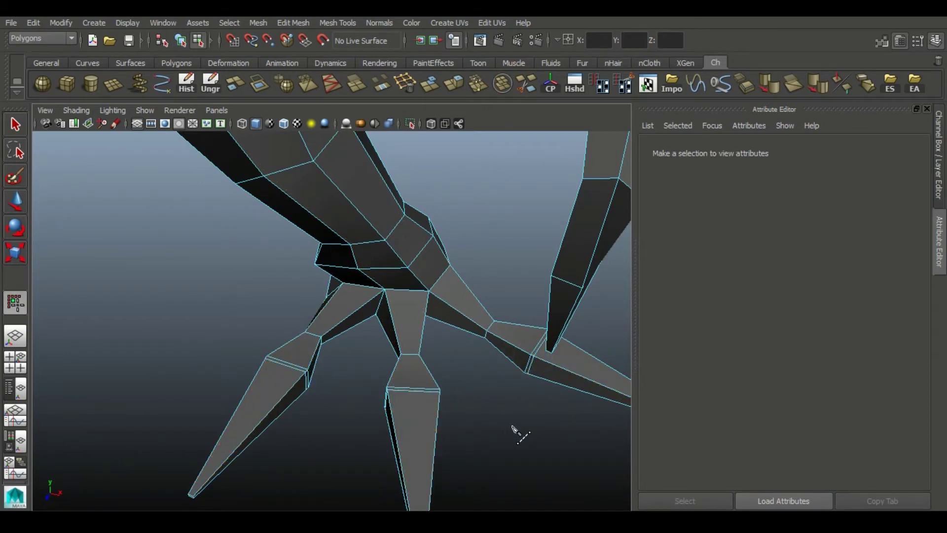
Step: Check the smoothed foot from the side, return to Object Mode and reselect the mesh
{"action": "key", "text": "3"}
{"action": "mouse_move", "coordinate": [491, 417]}
{"action": "left_mouse_down", "text": "alt"}
{"action": "mouse_move", "coordinate": [330, 363]}
{"action": "mouse_move", "coordinate": [395, 226]}
{"action": "mouse_move", "coordinate": [427, 338]}
{"action": "mouse_move", "coordinate": [343, 355]}
{"action": "left_mouse_up", "text": "alt"}
{"action": "right_click_drag", "start_coordinate": [265, 194], "coordinate": [317, 173]}
{"action": "right_click_drag", "start_coordinate": [317, 173], "coordinate": [380, 376], "text": "alt"}
{"action": "mouse_move", "coordinate": [381, 376]}
{"action": "left_mouse_down", "text": "alt"}
{"action": "mouse_move", "coordinate": [414, 375]}
{"action": "mouse_move", "coordinate": [202, 342]}
{"action": "mouse_move", "coordinate": [414, 404]}
{"action": "mouse_move", "coordinate": [410, 339]}
{"action": "mouse_move", "coordinate": [372, 364]}
{"action": "left_mouse_up", "text": "alt"}
{"action": "middle_click_drag", "start_coordinate": [372, 364], "coordinate": [371, 225], "text": "alt"}
{"action": "right_click_drag", "start_coordinate": [371, 226], "coordinate": [250, 275], "text": "alt"}
{"action": "left_click", "coordinate": [250, 275]}
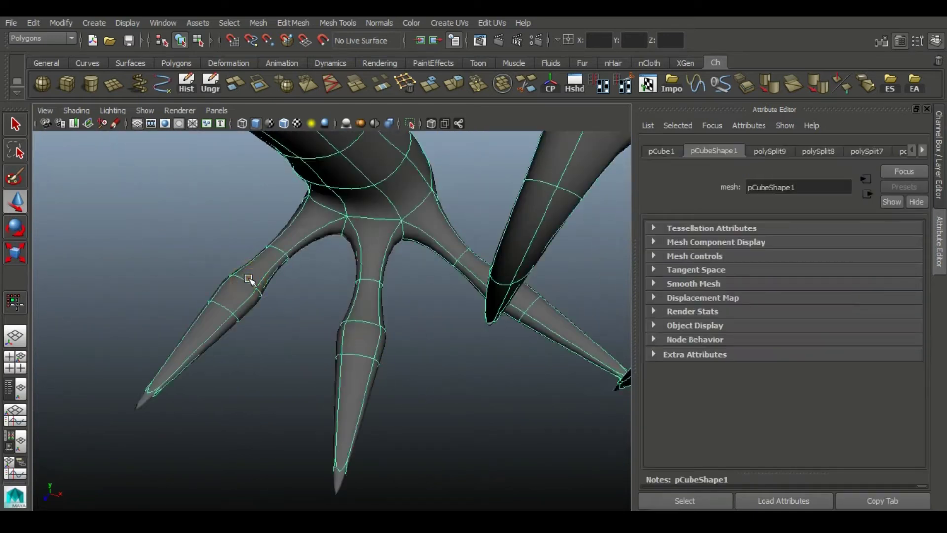
Step: In the unsmoothed cage, pull claw-tip vertices upward, then return to Object Mode
{"action": "key", "text": "1"}
{"action": "key", "text": "F9"}
{"action": "left_click", "coordinate": [126, 419]}
{"action": "left_click_drag", "start_coordinate": [124, 435], "coordinate": [188, 397]}
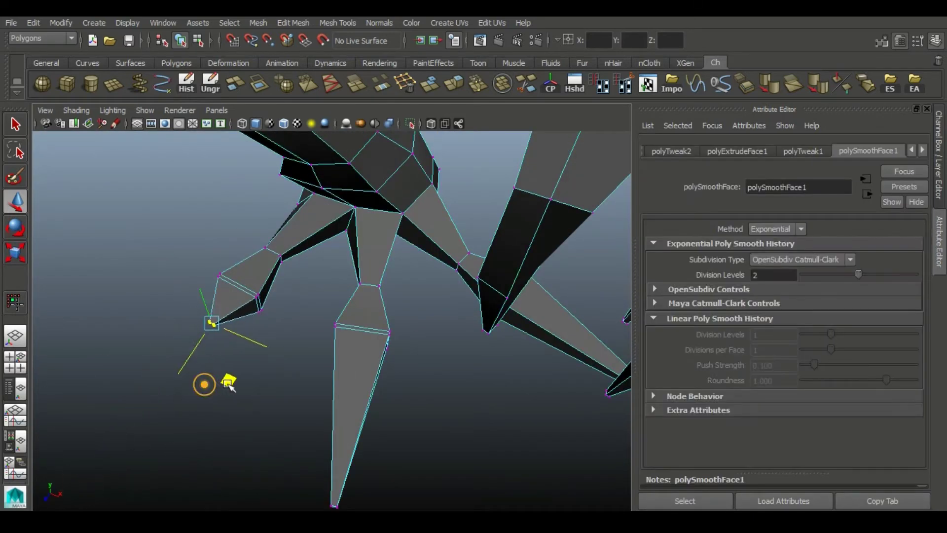
{"action": "right_click_drag", "start_coordinate": [359, 436], "coordinate": [355, 469], "text": "alt"}
{"action": "left_click_drag", "start_coordinate": [282, 422], "coordinate": [355, 469]}
{"action": "mouse_move", "coordinate": [355, 469]}
{"action": "left_mouse_down", "text": "alt"}
{"action": "mouse_move", "coordinate": [379, 474]}
{"action": "mouse_move", "coordinate": [362, 441]}
{"action": "left_mouse_up", "text": "alt"}
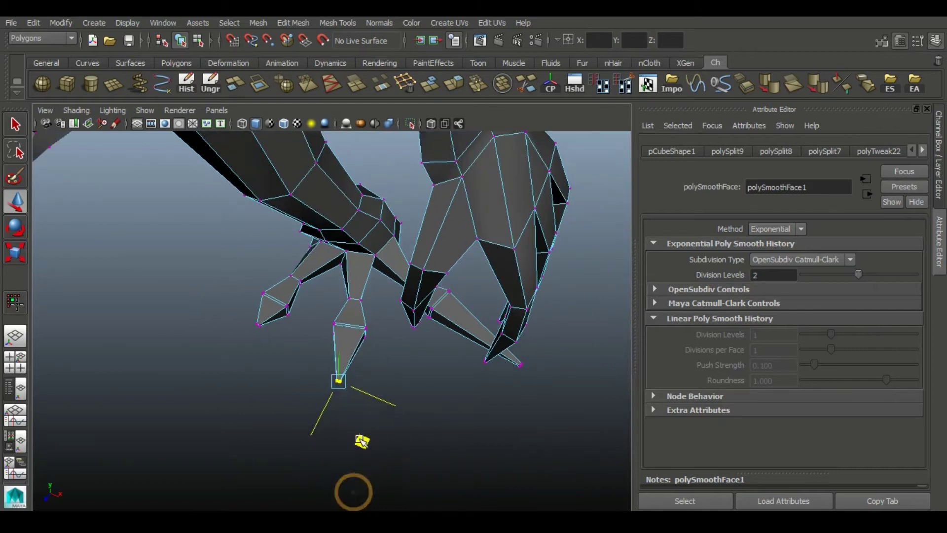
{"action": "left_click_drag", "start_coordinate": [533, 418], "coordinate": [518, 359]}
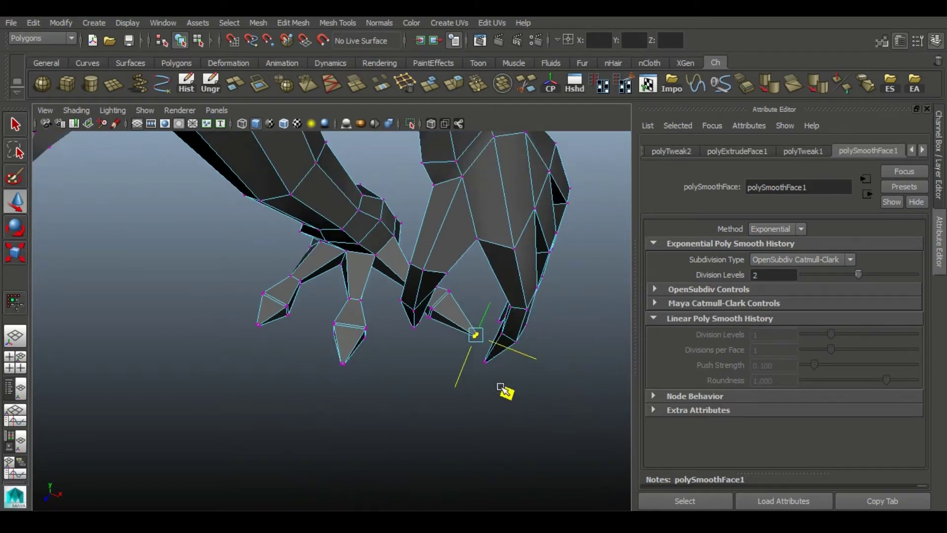
{"action": "right_click_drag", "start_coordinate": [492, 383], "coordinate": [460, 437], "text": "alt"}
{"action": "mouse_move", "coordinate": [461, 438]}
{"action": "left_mouse_down", "text": "alt"}
{"action": "mouse_move", "coordinate": [282, 317]}
{"action": "mouse_move", "coordinate": [291, 281]}
{"action": "left_mouse_up", "text": "alt"}
{"action": "right_click_drag", "start_coordinate": [289, 176], "coordinate": [421, 127]}
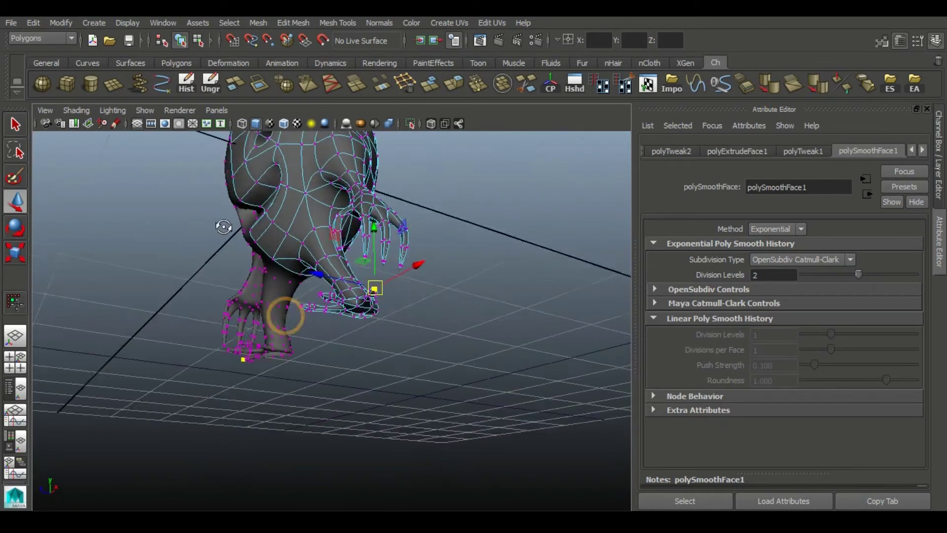
{"action": "mouse_move", "coordinate": [422, 133]}
{"action": "left_mouse_down", "text": "alt"}
{"action": "mouse_move", "coordinate": [316, 386]}
{"action": "mouse_move", "coordinate": [395, 298]}
{"action": "mouse_move", "coordinate": [402, 270]}
{"action": "mouse_move", "coordinate": [492, 229]}
{"action": "mouse_move", "coordinate": [408, 245]}
{"action": "left_mouse_up", "text": "alt"}
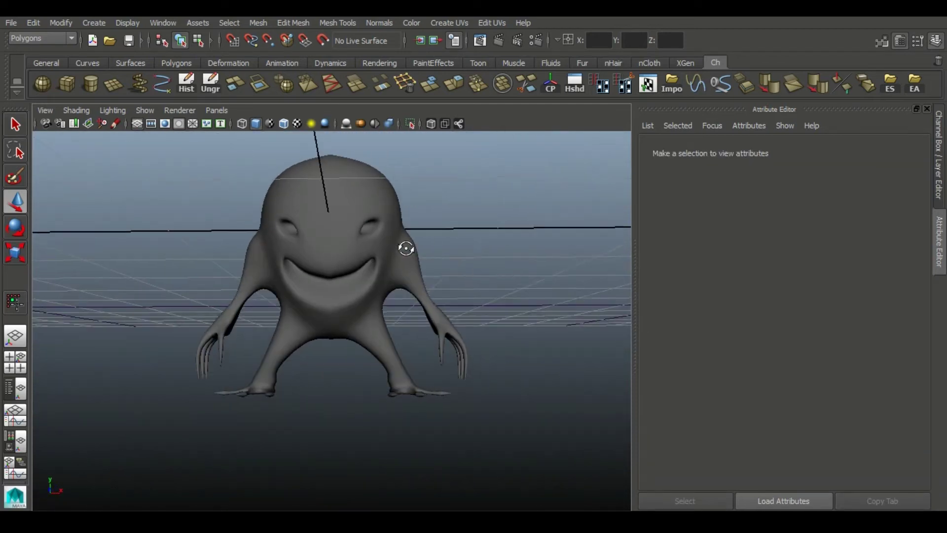
Step: Insert an edge loop around the leg and select it for scaling
{"action": "right_click_drag", "start_coordinate": [408, 245], "coordinate": [353, 319], "text": "alt"}
{"action": "left_click", "coordinate": [499, 282]}
{"action": "key", "text": "1"}
{"action": "left_click", "coordinate": [531, 93]}
{"action": "mouse_move", "coordinate": [375, 375]}
{"action": "left_mouse_down", "text": "alt"}
{"action": "mouse_move", "coordinate": [328, 423]}
{"action": "mouse_move", "coordinate": [410, 324]}
{"action": "left_mouse_up", "text": "alt"}
{"action": "left_click", "coordinate": [16, 208]}
{"action": "scroll", "coordinate": [486, 381], "scroll_direction": "up", "scroll_amount": 5}
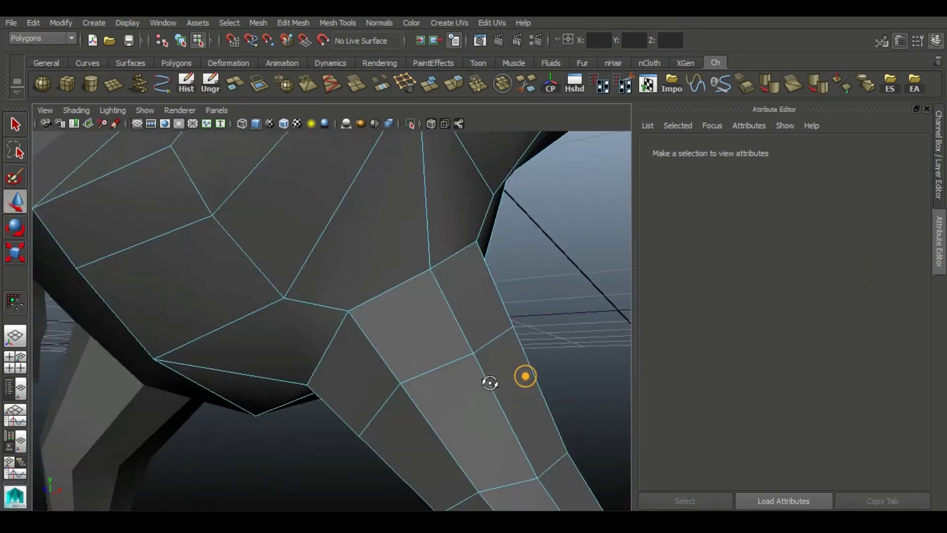
{"action": "left_click_drag", "start_coordinate": [487, 380], "coordinate": [417, 258], "text": "alt"}
{"action": "double_click", "coordinate": [513, 286]}
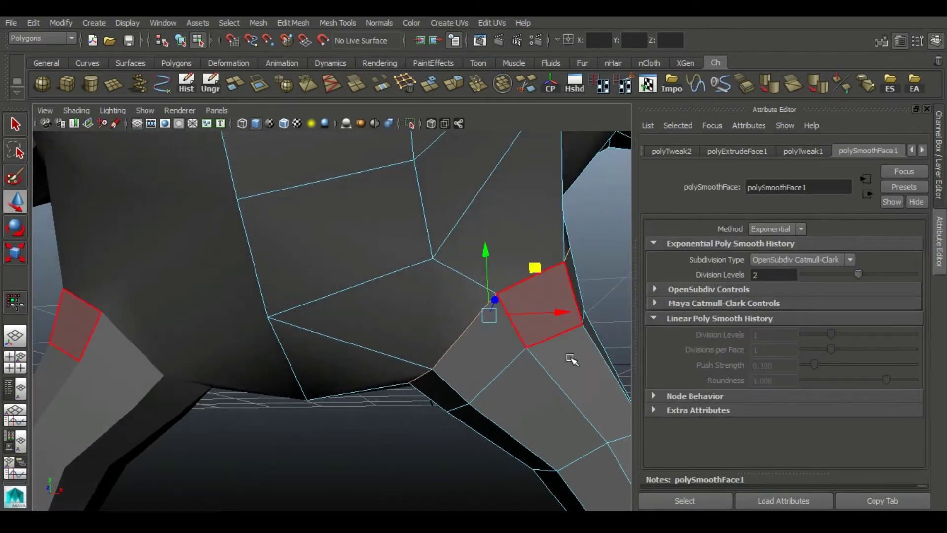
{"action": "scroll", "coordinate": [567, 355], "scroll_direction": "down", "scroll_amount": 5}
{"action": "key", "text": "r"}
Step: Shift one leg edge loop lower, then select a higher loop for scaling
{"action": "left_click_drag", "start_coordinate": [467, 393], "coordinate": [367, 353], "text": "alt"}
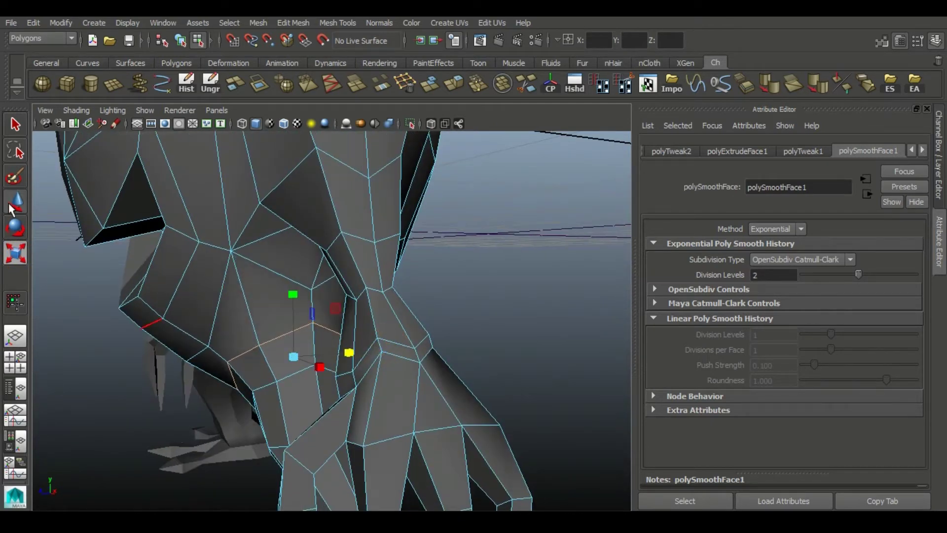
{"action": "left_click_drag", "start_coordinate": [264, 394], "coordinate": [546, 247], "text": "alt"}
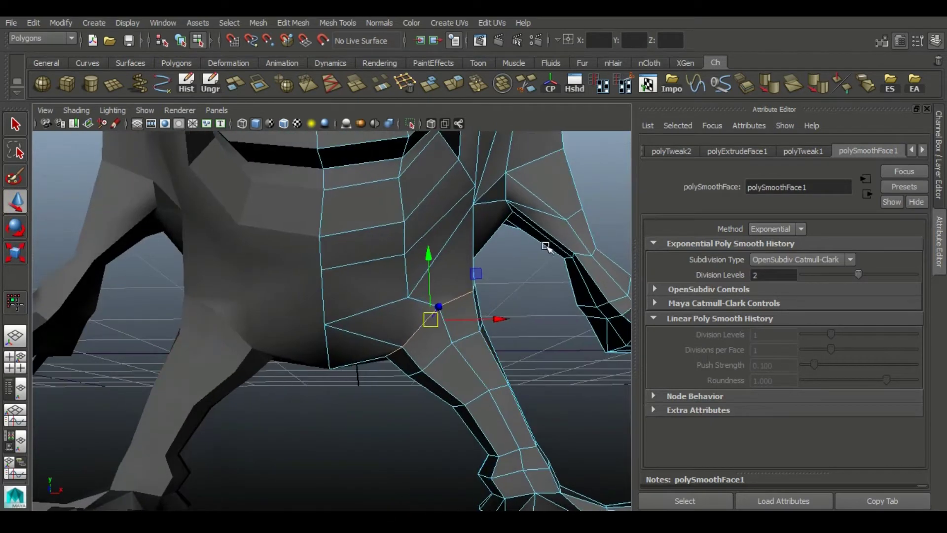
{"action": "left_click", "coordinate": [523, 186]}
{"action": "left_click", "coordinate": [439, 362]}
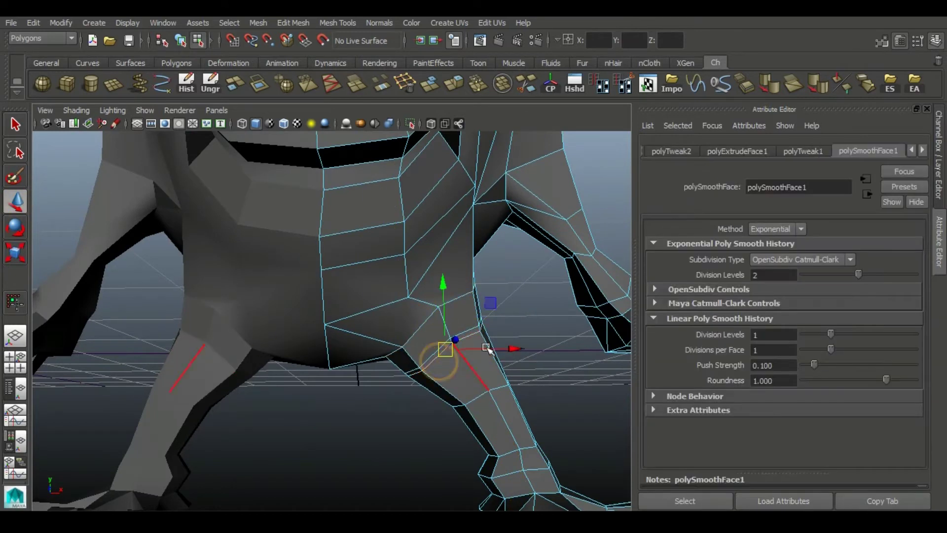
{"action": "double_click", "coordinate": [466, 401]}
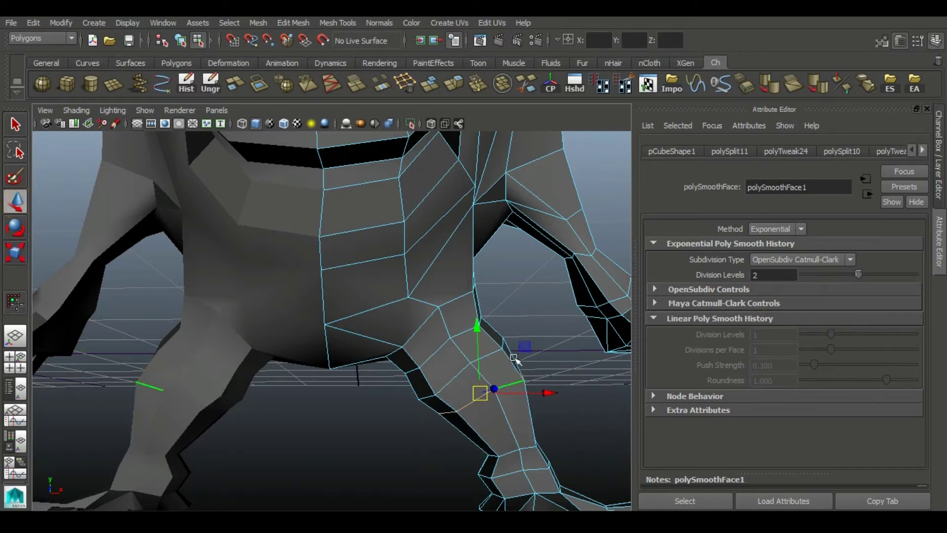
{"action": "left_click_drag", "start_coordinate": [514, 357], "coordinate": [523, 360]}
{"action": "double_click", "coordinate": [426, 352]}
{"action": "key", "text": "r"}
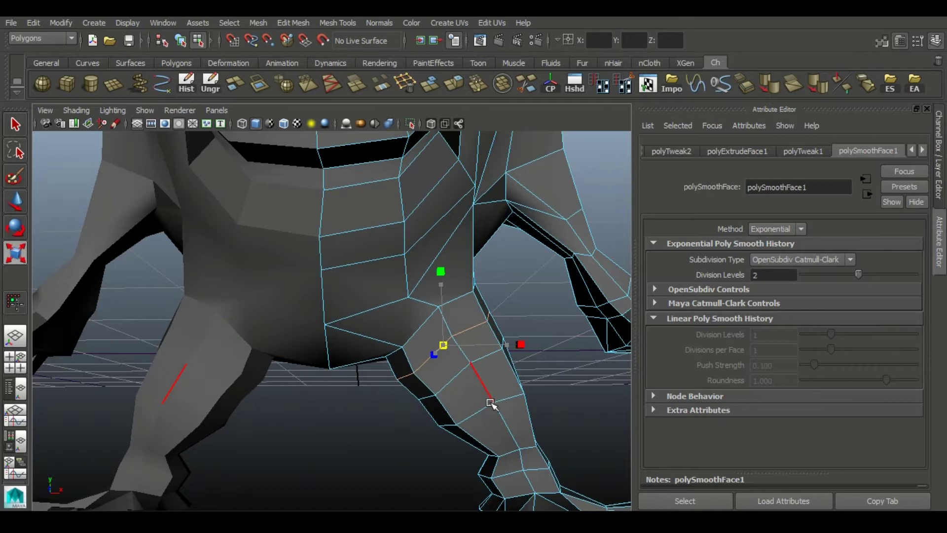
Step: Inspect the reshaped leg from several angles and clear the selection
{"action": "left_click_drag", "start_coordinate": [490, 403], "coordinate": [370, 305], "text": "alt"}
{"action": "mouse_move", "coordinate": [462, 319]}
{"action": "left_mouse_down", "text": "alt"}
{"action": "mouse_move", "coordinate": [321, 301]}
{"action": "mouse_move", "coordinate": [364, 281]}
{"action": "mouse_move", "coordinate": [406, 301]}
{"action": "mouse_move", "coordinate": [333, 422]}
{"action": "left_mouse_up", "text": "alt"}
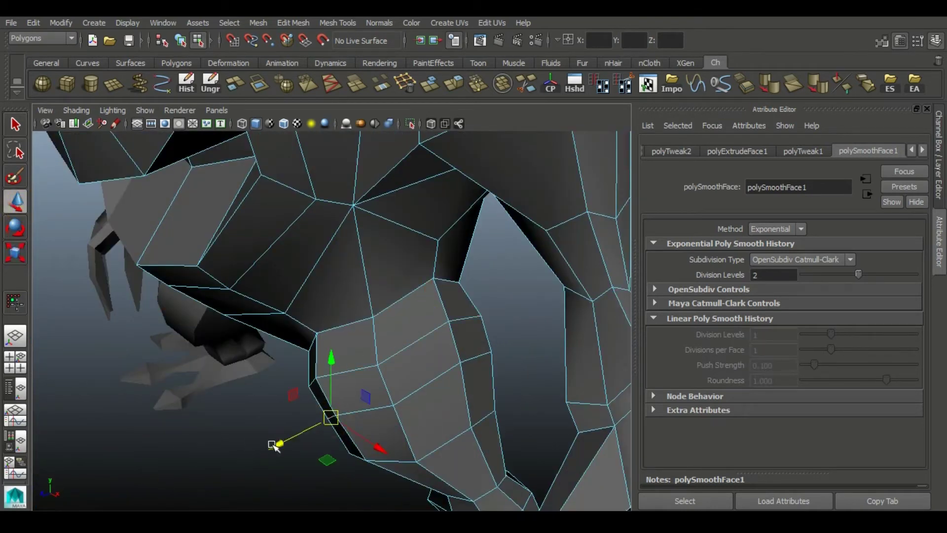
{"action": "scroll", "coordinate": [315, 425], "scroll_direction": "down", "scroll_amount": 5}
{"action": "mouse_move", "coordinate": [328, 313]}
{"action": "left_mouse_down", "text": "alt"}
{"action": "mouse_move", "coordinate": [500, 296]}
{"action": "mouse_move", "coordinate": [428, 420]}
{"action": "left_mouse_up", "text": "alt"}
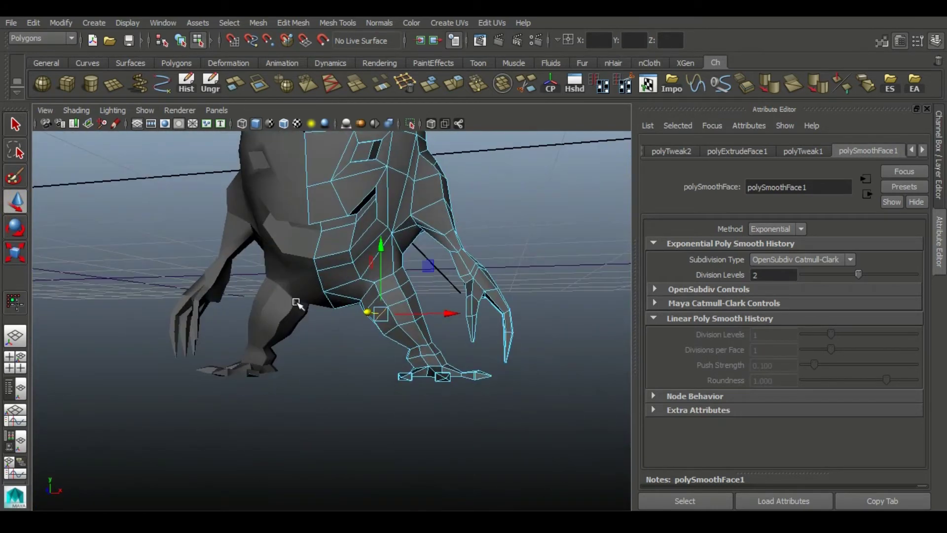
{"action": "left_click", "coordinate": [428, 421]}
{"action": "mouse_move", "coordinate": [273, 412]}
{"action": "left_mouse_down", "text": "alt"}
{"action": "mouse_move", "coordinate": [453, 416]}
{"action": "mouse_move", "coordinate": [340, 416]}
{"action": "mouse_move", "coordinate": [444, 339]}
{"action": "left_mouse_up", "text": "alt"}
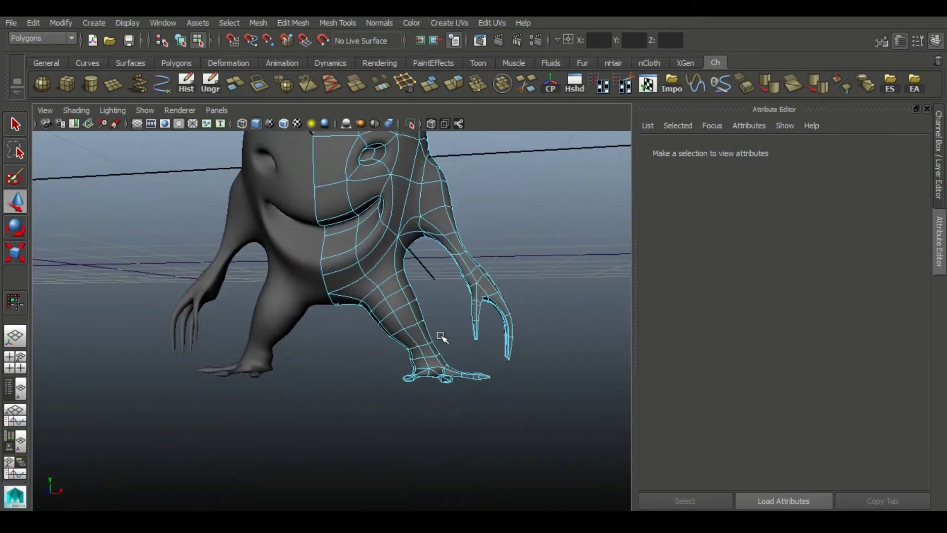
{"action": "scroll", "coordinate": [505, 283], "scroll_direction": "up", "scroll_amount": 5}
Step: Select part of the leg mesh and turn on soft selection falloff
{"action": "left_click", "coordinate": [505, 282]}
{"action": "mouse_move", "coordinate": [509, 303]}
{"action": "left_mouse_down", "text": "alt"}
{"action": "mouse_move", "coordinate": [591, 271]}
{"action": "mouse_move", "coordinate": [450, 348]}
{"action": "mouse_move", "coordinate": [363, 345]}
{"action": "mouse_move", "coordinate": [102, 286]}
{"action": "mouse_move", "coordinate": [75, 267]}
{"action": "left_mouse_up", "text": "alt"}
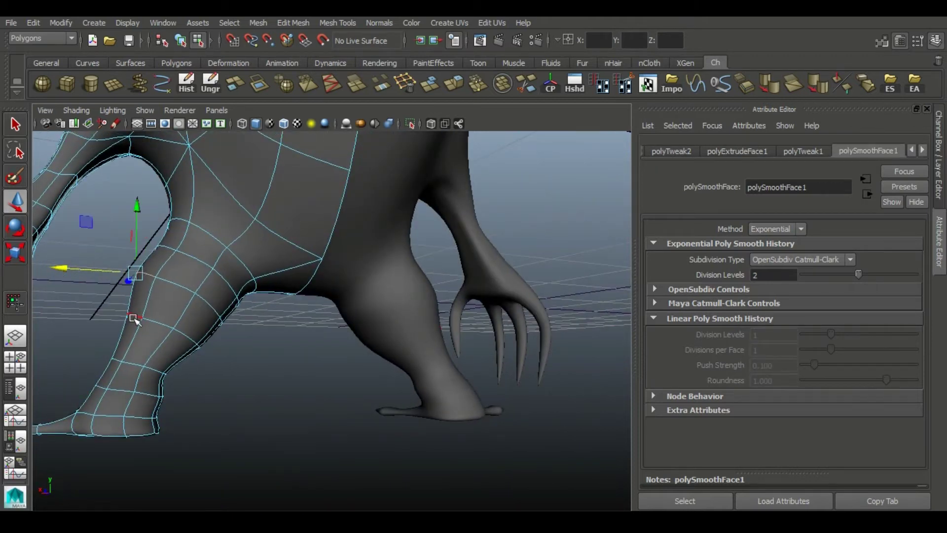
{"action": "left_click_drag", "start_coordinate": [133, 319], "coordinate": [196, 288], "text": "alt"}
{"action": "mouse_move", "coordinate": [248, 310]}
{"action": "left_mouse_down", "text": "alt"}
{"action": "mouse_move", "coordinate": [84, 321]}
{"action": "mouse_move", "coordinate": [261, 369]}
{"action": "left_mouse_up", "text": "alt"}
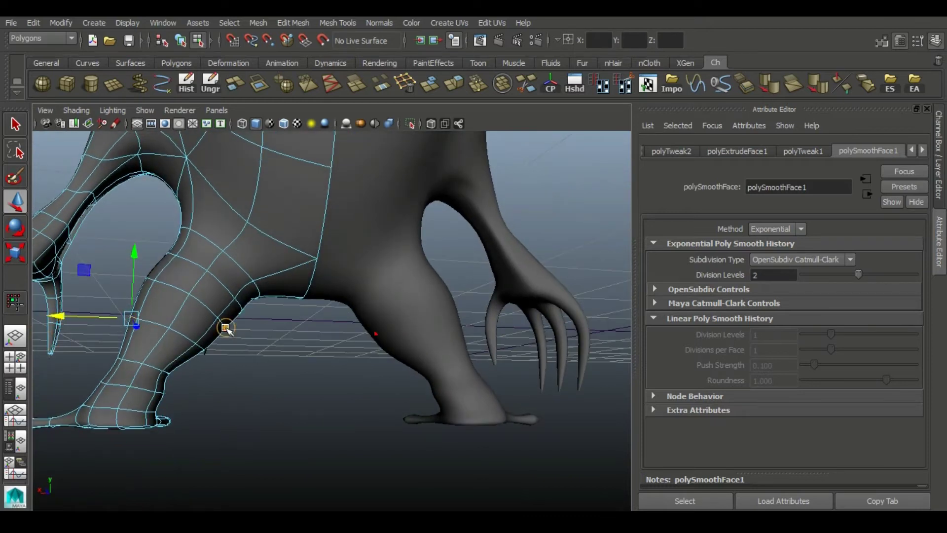
{"action": "left_click_drag", "start_coordinate": [290, 337], "coordinate": [273, 362], "text": "alt"}
{"action": "key", "text": "b"}
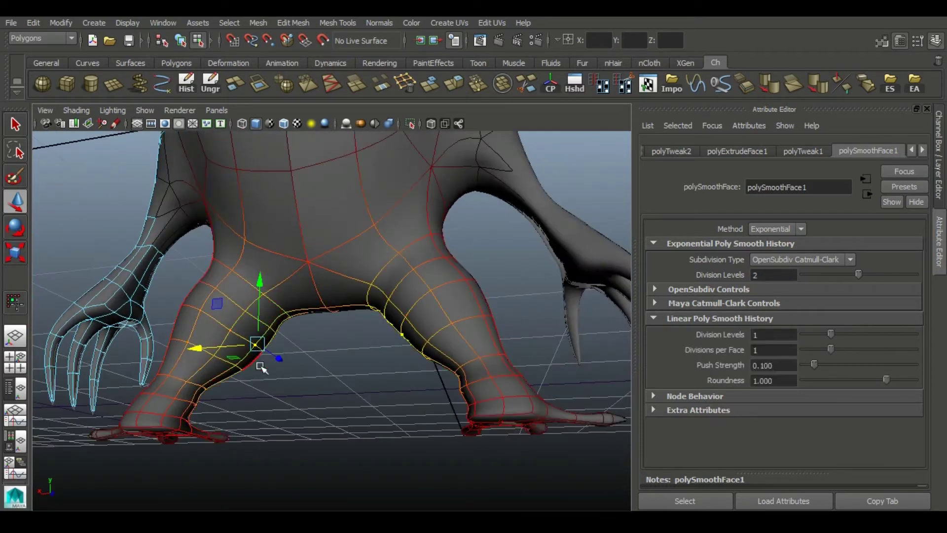
{"action": "mouse_move", "coordinate": [215, 343]}
{"action": "left_mouse_down", "text": "alt"}
{"action": "mouse_move", "coordinate": [192, 278]}
{"action": "mouse_move", "coordinate": [296, 252]}
{"action": "mouse_move", "coordinate": [163, 277]}
{"action": "mouse_move", "coordinate": [334, 360]}
{"action": "left_mouse_up", "text": "alt"}
{"action": "scroll", "coordinate": [312, 351], "scroll_direction": "up", "scroll_amount": 3}
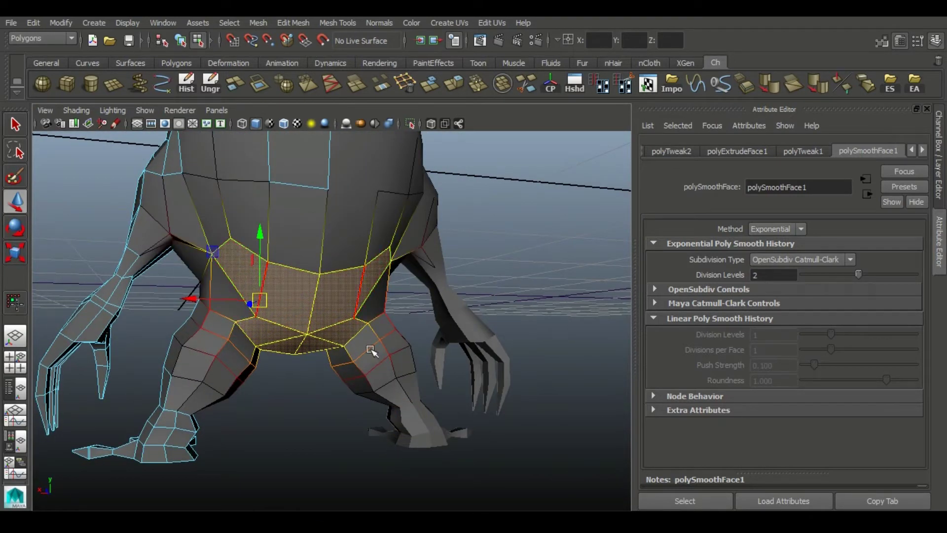
Step: Reselect the creature mesh and select the faces between its legs in face mode
{"action": "mouse_move", "coordinate": [410, 389]}
{"action": "left_mouse_down", "text": "alt"}
{"action": "mouse_move", "coordinate": [285, 431]}
{"action": "mouse_move", "coordinate": [321, 420]}
{"action": "left_mouse_up", "text": "alt"}
{"action": "left_click_drag", "start_coordinate": [296, 310], "coordinate": [273, 307], "text": "alt"}
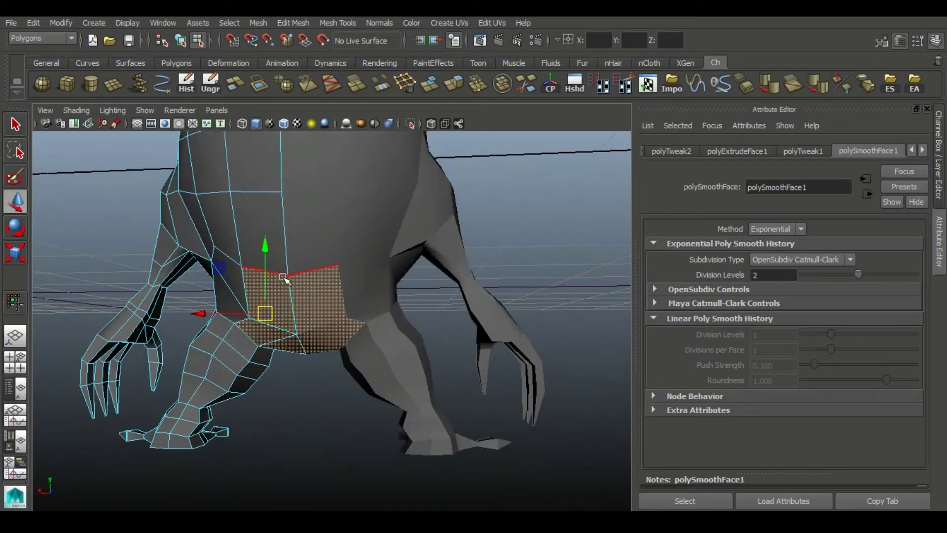
{"action": "right_click_drag", "start_coordinate": [283, 278], "coordinate": [365, 212]}
{"action": "left_click", "coordinate": [250, 311]}
{"action": "left_click_drag", "start_coordinate": [243, 311], "coordinate": [250, 321], "text": "alt"}
{"action": "right_click", "coordinate": [304, 284]}
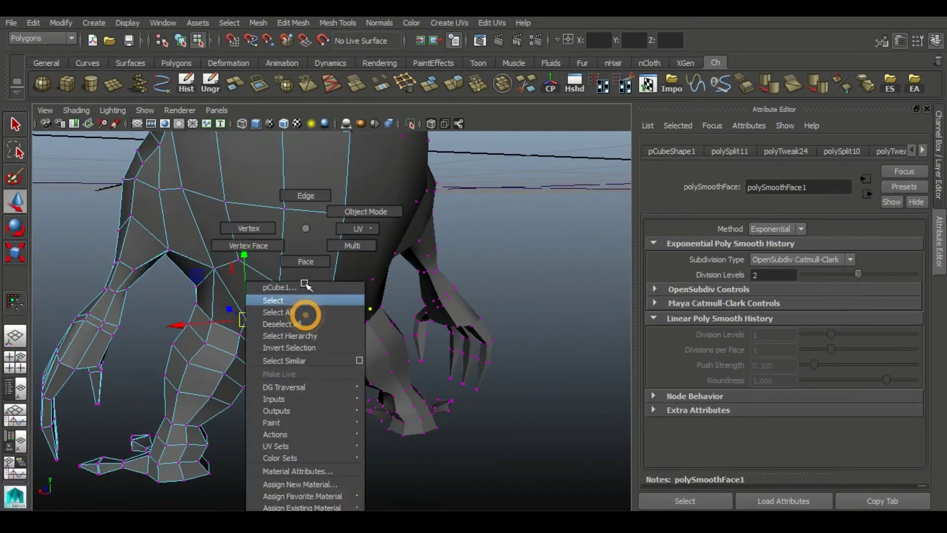
{"action": "left_click", "coordinate": [305, 261]}
{"action": "left_click", "coordinate": [291, 269]}
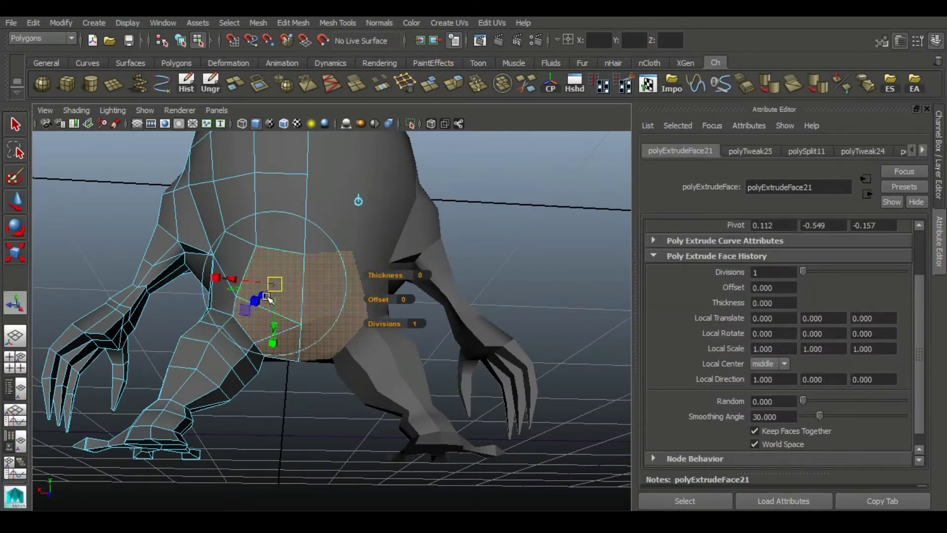
Step: Finish the crotch extrusion and nudge the vertices where the leg joins the body
{"action": "mouse_move", "coordinate": [250, 302]}
{"action": "left_mouse_down", "text": "alt"}
{"action": "mouse_move", "coordinate": [275, 349]}
{"action": "mouse_move", "coordinate": [310, 364]}
{"action": "mouse_move", "coordinate": [296, 276]}
{"action": "left_mouse_up", "text": "alt"}
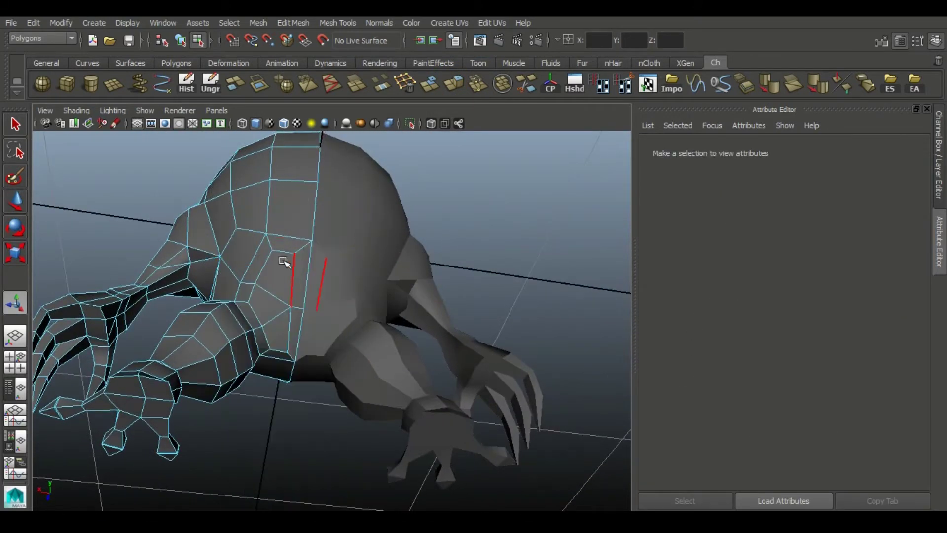
{"action": "left_click", "coordinate": [286, 262]}
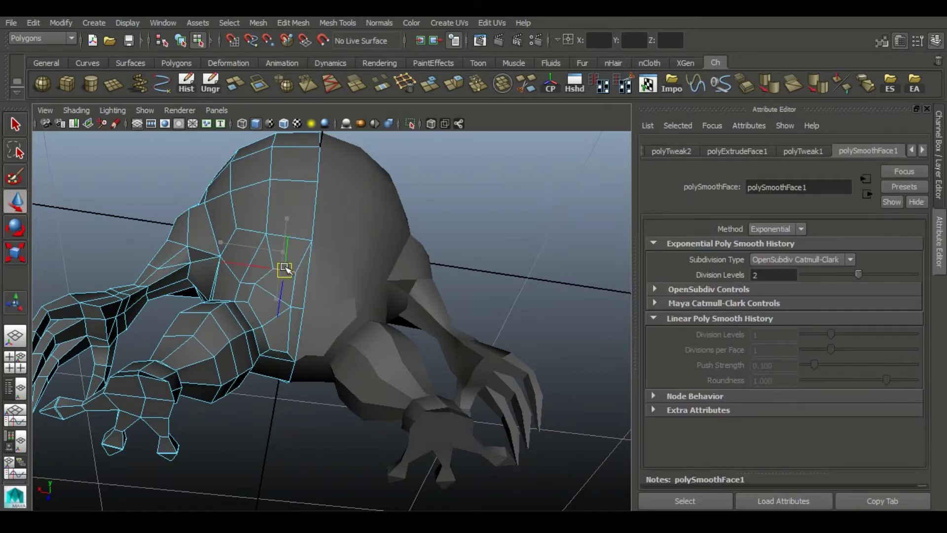
{"action": "left_click_drag", "start_coordinate": [285, 269], "coordinate": [255, 314], "text": "alt"}
{"action": "right_click_drag", "start_coordinate": [274, 237], "coordinate": [228, 226]}
{"action": "scroll", "coordinate": [340, 353], "scroll_direction": "up", "scroll_amount": 5}
{"action": "scroll", "coordinate": [341, 353], "scroll_direction": "down", "scroll_amount": 3}
{"action": "scroll", "coordinate": [307, 363], "scroll_direction": "down", "scroll_amount": 3}
{"action": "scroll", "coordinate": [256, 238], "scroll_direction": "down", "scroll_amount": 3}
{"action": "scroll", "coordinate": [321, 433], "scroll_direction": "down", "scroll_amount": 5}
{"action": "left_click", "coordinate": [169, 268]}
{"action": "mouse_move", "coordinate": [169, 268]}
{"action": "left_mouse_down", "text": "alt"}
{"action": "mouse_move", "coordinate": [148, 286]}
{"action": "mouse_move", "coordinate": [158, 268]}
{"action": "mouse_move", "coordinate": [481, 298]}
{"action": "left_mouse_up", "text": "alt"}
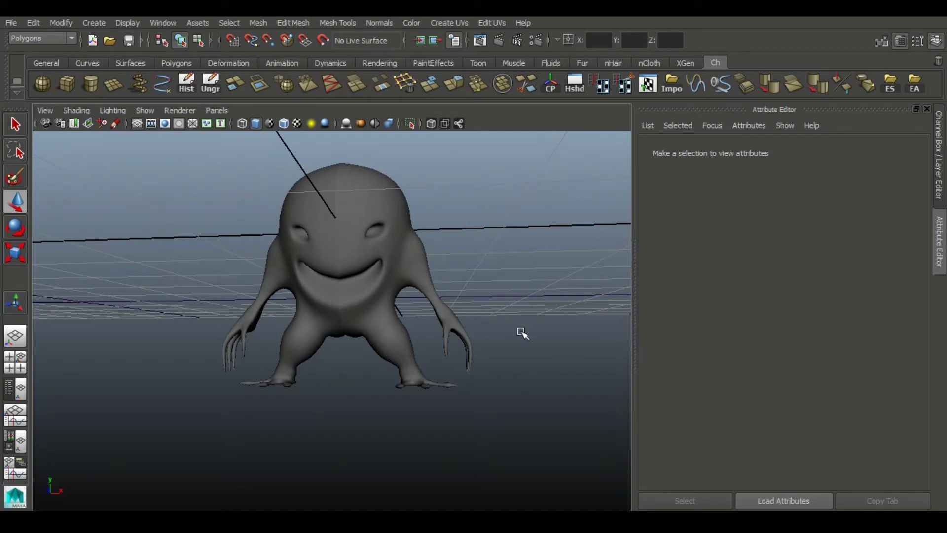
Step: Select a face on top of the head, viewing it on the low-poly cage
{"action": "mouse_move", "coordinate": [511, 351]}
{"action": "left_mouse_down", "text": "alt"}
{"action": "mouse_move", "coordinate": [524, 222]}
{"action": "mouse_move", "coordinate": [370, 212]}
{"action": "mouse_move", "coordinate": [382, 247]}
{"action": "mouse_move", "coordinate": [365, 245]}
{"action": "mouse_move", "coordinate": [380, 310]}
{"action": "mouse_move", "coordinate": [416, 360]}
{"action": "mouse_move", "coordinate": [359, 390]}
{"action": "mouse_move", "coordinate": [324, 372]}
{"action": "mouse_move", "coordinate": [345, 380]}
{"action": "left_mouse_up", "text": "alt"}
{"action": "left_click", "coordinate": [370, 211]}
{"action": "scroll", "coordinate": [296, 186], "scroll_direction": "up", "scroll_amount": 2}
{"action": "scroll", "coordinate": [365, 224], "scroll_direction": "up", "scroll_amount": 3}
{"action": "key", "text": "F11"}
{"action": "left_click", "coordinate": [327, 240]}
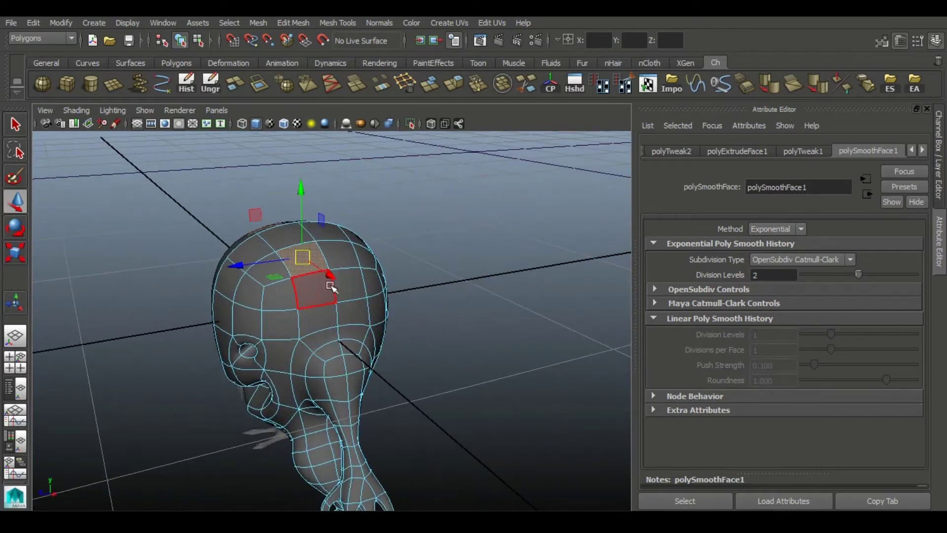
{"action": "mouse_move", "coordinate": [330, 296]}
{"action": "left_mouse_down", "text": "alt"}
{"action": "mouse_move", "coordinate": [460, 233]}
{"action": "mouse_move", "coordinate": [366, 299]}
{"action": "mouse_move", "coordinate": [394, 309]}
{"action": "mouse_move", "coordinate": [263, 351]}
{"action": "left_mouse_up", "text": "alt"}
{"action": "key", "text": "1"}
{"action": "mouse_move", "coordinate": [252, 311]}
{"action": "left_mouse_down", "text": "alt"}
{"action": "mouse_move", "coordinate": [364, 328]}
{"action": "mouse_move", "coordinate": [323, 296]}
{"action": "mouse_move", "coordinate": [339, 283]}
{"action": "mouse_move", "coordinate": [270, 320]}
{"action": "left_mouse_up", "text": "alt"}
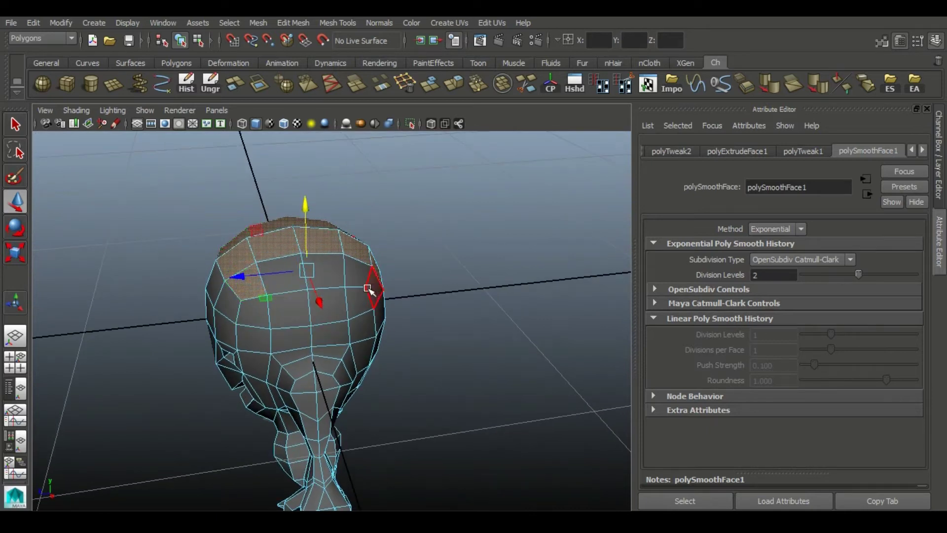
{"action": "left_click_drag", "start_coordinate": [250, 280], "coordinate": [463, 141], "text": "alt"}
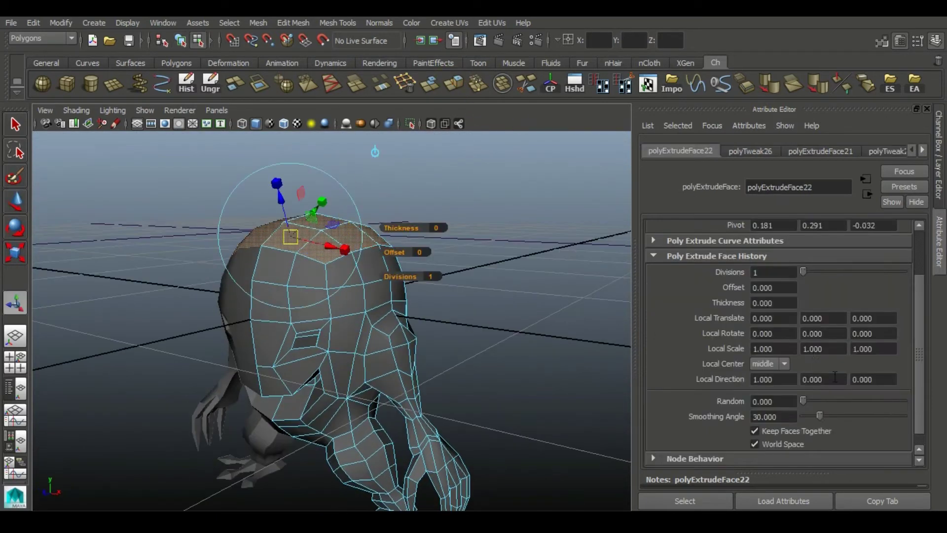
{"action": "left_click_drag", "start_coordinate": [226, 291], "coordinate": [232, 214], "text": "alt"}
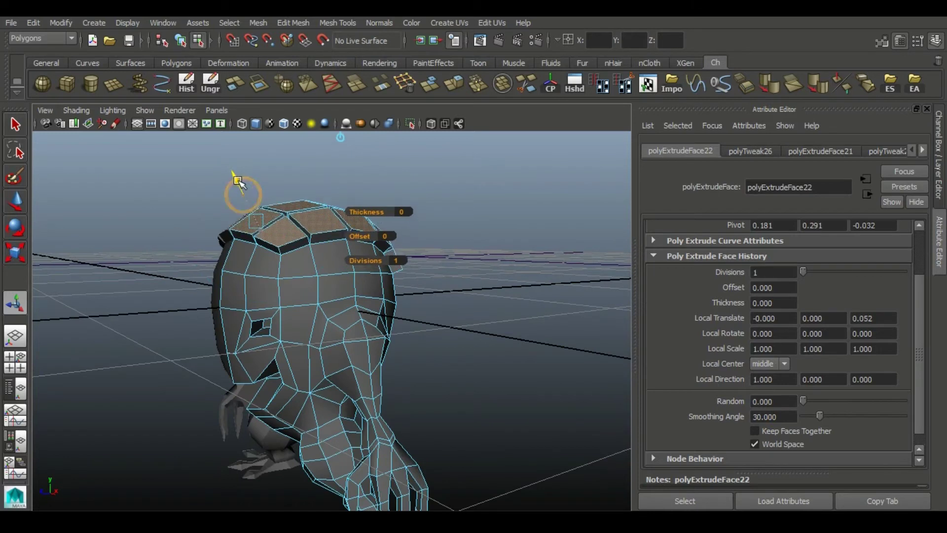
Step: Stretch the extruded spike upward and taper its tip to a point at scale 0.133
{"action": "left_click_drag", "start_coordinate": [295, 190], "coordinate": [318, 185]}
{"action": "left_click_drag", "start_coordinate": [302, 226], "coordinate": [320, 246], "text": "alt"}
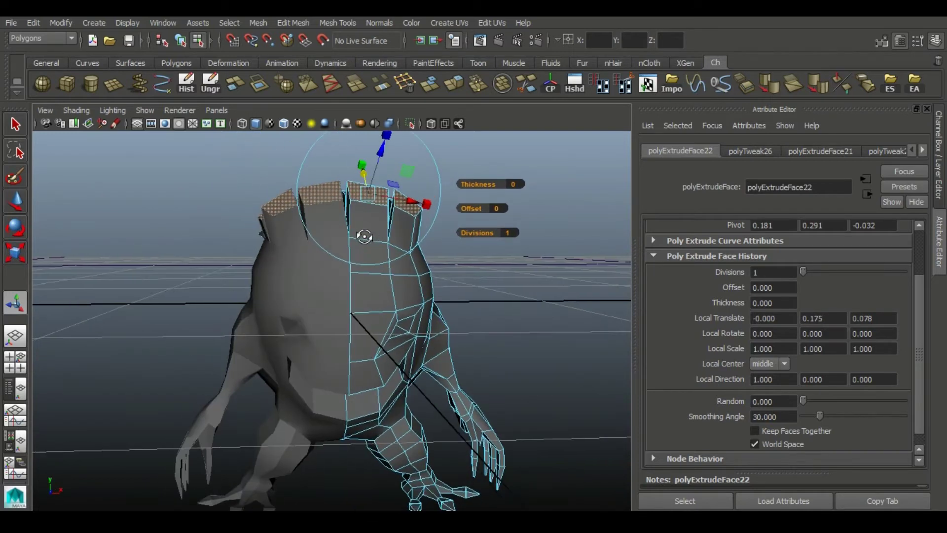
{"action": "left_click_drag", "start_coordinate": [464, 235], "coordinate": [306, 215], "text": "alt"}
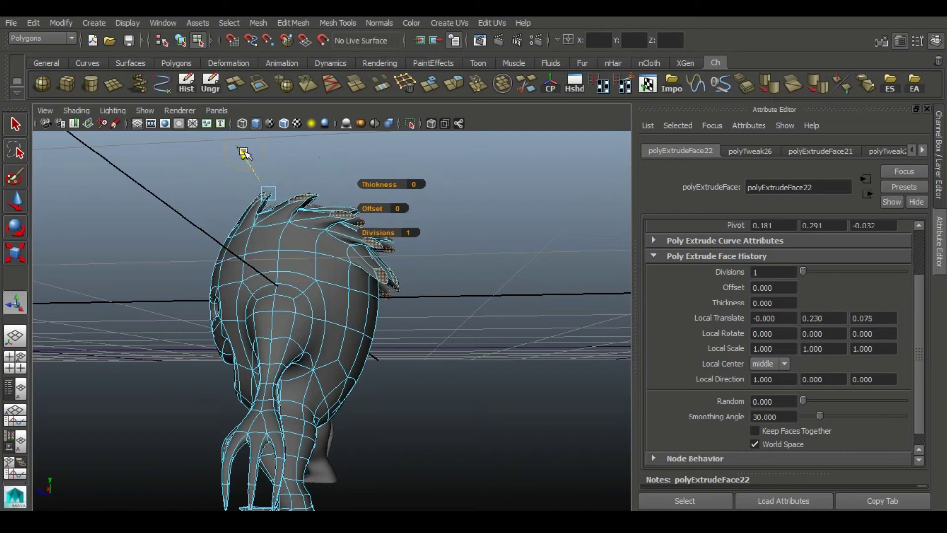
{"action": "left_click_drag", "start_coordinate": [240, 142], "coordinate": [238, 131]}
{"action": "mouse_move", "coordinate": [276, 285]}
{"action": "left_mouse_down", "text": "alt"}
{"action": "mouse_move", "coordinate": [450, 281]}
{"action": "mouse_move", "coordinate": [401, 289]}
{"action": "mouse_move", "coordinate": [321, 345]}
{"action": "mouse_move", "coordinate": [254, 273]}
{"action": "mouse_move", "coordinate": [291, 317]}
{"action": "mouse_move", "coordinate": [281, 363]}
{"action": "mouse_move", "coordinate": [312, 345]}
{"action": "mouse_move", "coordinate": [111, 329]}
{"action": "mouse_move", "coordinate": [193, 340]}
{"action": "mouse_move", "coordinate": [108, 355]}
{"action": "mouse_move", "coordinate": [154, 418]}
{"action": "mouse_move", "coordinate": [163, 375]}
{"action": "mouse_move", "coordinate": [205, 357]}
{"action": "mouse_move", "coordinate": [258, 370]}
{"action": "mouse_move", "coordinate": [329, 363]}
{"action": "mouse_move", "coordinate": [311, 369]}
{"action": "left_mouse_up", "text": "alt"}
{"action": "left_click_drag", "start_coordinate": [354, 199], "coordinate": [242, 194], "text": "alt"}
{"action": "mouse_move", "coordinate": [418, 285]}
{"action": "left_mouse_down", "text": "alt"}
{"action": "mouse_move", "coordinate": [296, 276]}
{"action": "mouse_move", "coordinate": [197, 298]}
{"action": "mouse_move", "coordinate": [328, 348]}
{"action": "mouse_move", "coordinate": [371, 303]}
{"action": "left_mouse_up", "text": "alt"}
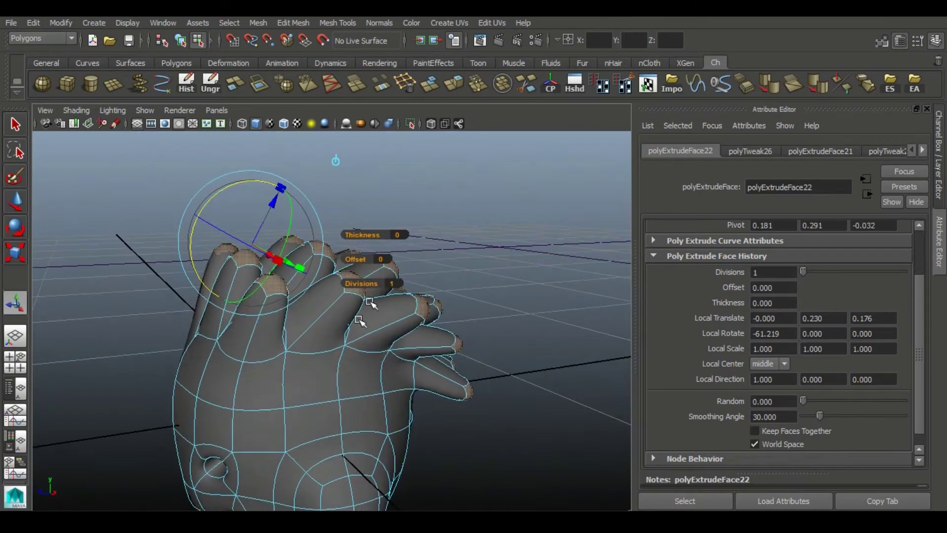
{"action": "mouse_move", "coordinate": [280, 187]}
{"action": "left_mouse_down"}
{"action": "mouse_move", "coordinate": [273, 221]}
{"action": "mouse_move", "coordinate": [219, 250]}
{"action": "mouse_move", "coordinate": [359, 332]}
{"action": "mouse_move", "coordinate": [484, 363]}
{"action": "mouse_move", "coordinate": [524, 340]}
{"action": "mouse_move", "coordinate": [264, 328]}
{"action": "mouse_move", "coordinate": [218, 311]}
{"action": "mouse_move", "coordinate": [310, 390]}
{"action": "left_mouse_up"}
Step: Select spike-tip vertices across the crest, including the top spike's tip
{"action": "left_click", "coordinate": [9, 256]}
{"action": "left_click_drag", "start_coordinate": [453, 444], "coordinate": [153, 385], "text": "alt"}
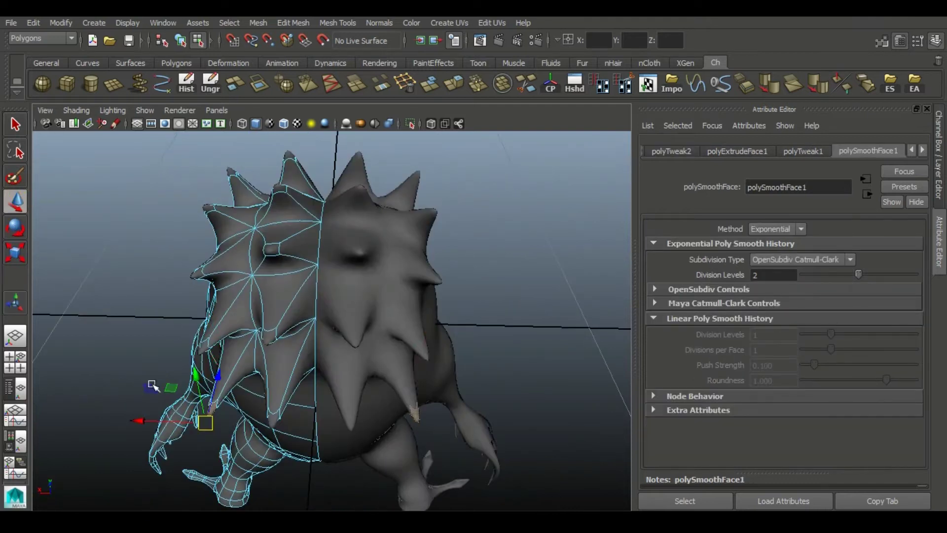
{"action": "mouse_move", "coordinate": [232, 385]}
{"action": "left_mouse_down", "text": "alt"}
{"action": "mouse_move", "coordinate": [402, 338]}
{"action": "mouse_move", "coordinate": [462, 301]}
{"action": "mouse_move", "coordinate": [528, 339]}
{"action": "mouse_move", "coordinate": [311, 332]}
{"action": "mouse_move", "coordinate": [468, 337]}
{"action": "mouse_move", "coordinate": [355, 368]}
{"action": "mouse_move", "coordinate": [355, 323]}
{"action": "mouse_move", "coordinate": [437, 339]}
{"action": "left_mouse_up", "text": "alt"}
{"action": "left_click", "coordinate": [388, 273]}
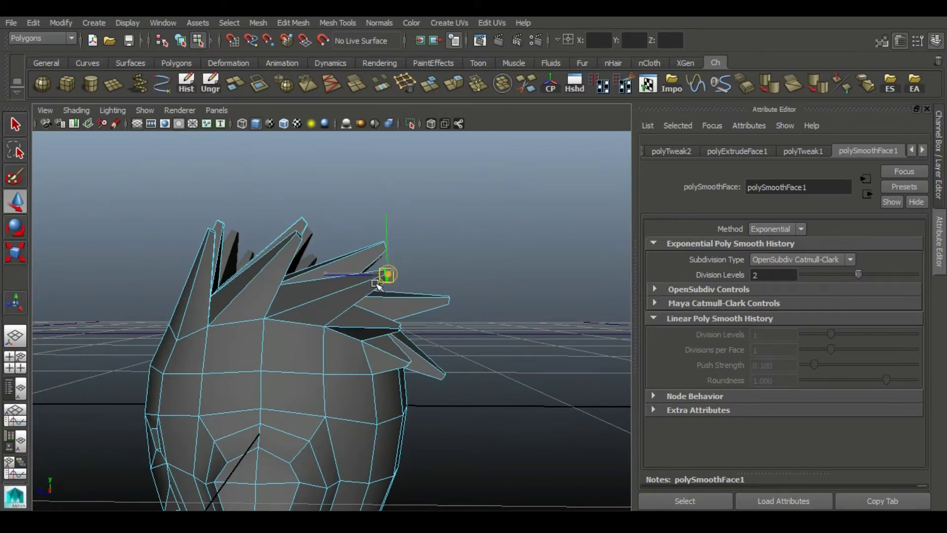
{"action": "mouse_move", "coordinate": [300, 232]}
{"action": "left_mouse_down", "text": "alt"}
{"action": "mouse_move", "coordinate": [268, 212]}
{"action": "mouse_move", "coordinate": [323, 251]}
{"action": "left_mouse_up", "text": "alt"}
{"action": "left_click", "coordinate": [269, 211]}
{"action": "mouse_move", "coordinate": [265, 272]}
{"action": "left_mouse_down", "text": "alt"}
{"action": "mouse_move", "coordinate": [212, 332]}
{"action": "mouse_move", "coordinate": [246, 261]}
{"action": "left_mouse_up", "text": "alt"}
{"action": "left_click", "coordinate": [212, 332]}
{"action": "mouse_move", "coordinate": [244, 361]}
{"action": "left_mouse_down", "text": "alt"}
{"action": "mouse_move", "coordinate": [430, 297]}
{"action": "mouse_move", "coordinate": [246, 333]}
{"action": "left_mouse_up", "text": "alt"}
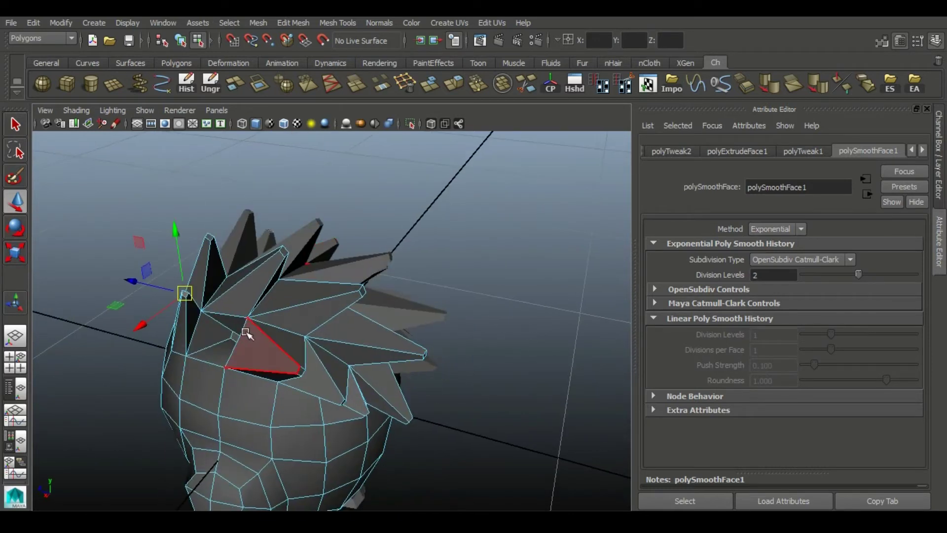
{"action": "left_click", "coordinate": [235, 337]}
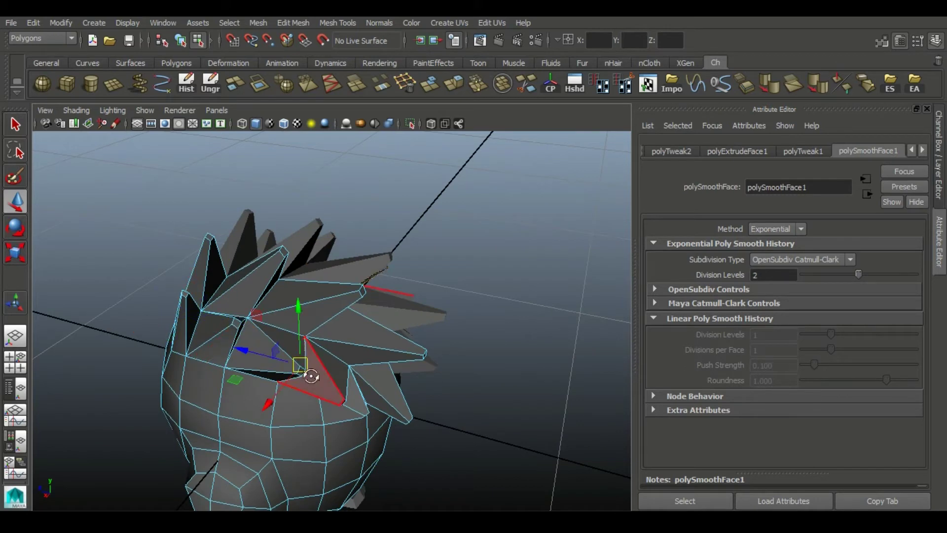
Step: Adjust a vertex along the crest in vertex mode, then clear the selection
{"action": "left_click_drag", "start_coordinate": [311, 377], "coordinate": [433, 258], "text": "alt"}
{"action": "left_click", "coordinate": [526, 247]}
{"action": "right_click_drag", "start_coordinate": [269, 302], "coordinate": [268, 194]}
{"action": "left_click", "coordinate": [234, 294]}
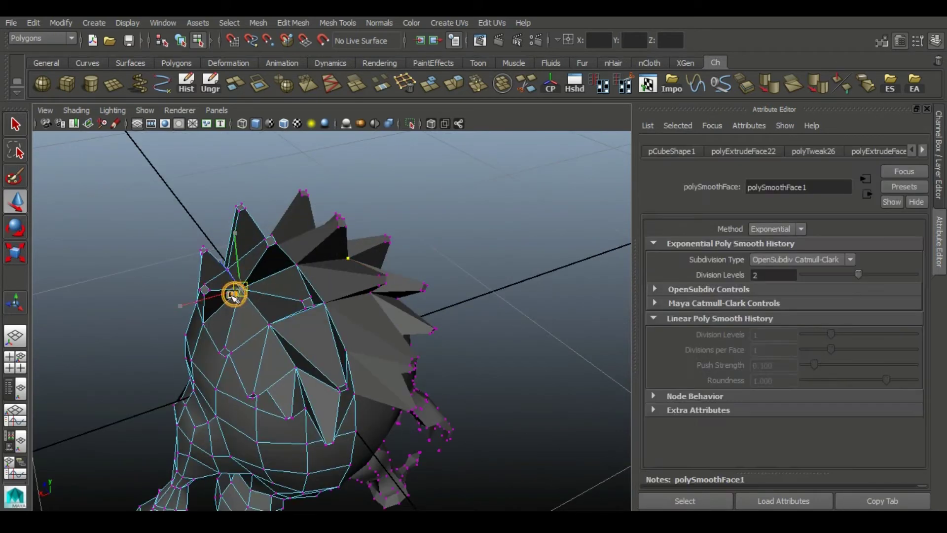
{"action": "mouse_move", "coordinate": [276, 320]}
{"action": "left_mouse_down", "text": "alt"}
{"action": "mouse_move", "coordinate": [264, 328]}
{"action": "mouse_move", "coordinate": [264, 316]}
{"action": "mouse_move", "coordinate": [320, 355]}
{"action": "left_mouse_up", "text": "alt"}
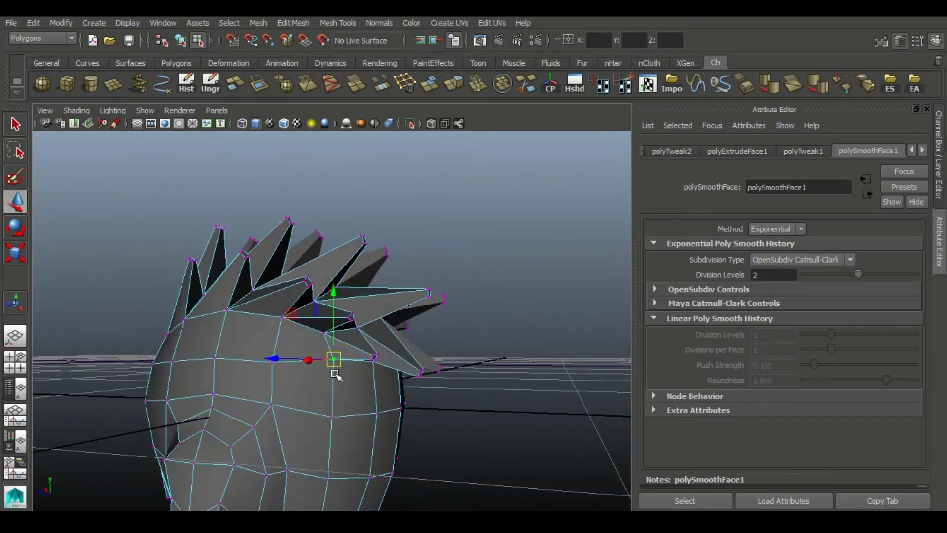
{"action": "mouse_move", "coordinate": [335, 375]}
{"action": "left_mouse_down", "text": "alt"}
{"action": "mouse_move", "coordinate": [388, 214]}
{"action": "mouse_move", "coordinate": [346, 203]}
{"action": "mouse_move", "coordinate": [417, 281]}
{"action": "mouse_move", "coordinate": [349, 296]}
{"action": "mouse_move", "coordinate": [495, 283]}
{"action": "mouse_move", "coordinate": [383, 243]}
{"action": "mouse_move", "coordinate": [137, 330]}
{"action": "mouse_move", "coordinate": [366, 348]}
{"action": "mouse_move", "coordinate": [419, 321]}
{"action": "mouse_move", "coordinate": [386, 303]}
{"action": "mouse_move", "coordinate": [186, 295]}
{"action": "mouse_move", "coordinate": [296, 324]}
{"action": "mouse_move", "coordinate": [330, 322]}
{"action": "mouse_move", "coordinate": [370, 338]}
{"action": "mouse_move", "coordinate": [346, 342]}
{"action": "left_mouse_up", "text": "alt"}
{"action": "left_click", "coordinate": [388, 214]}
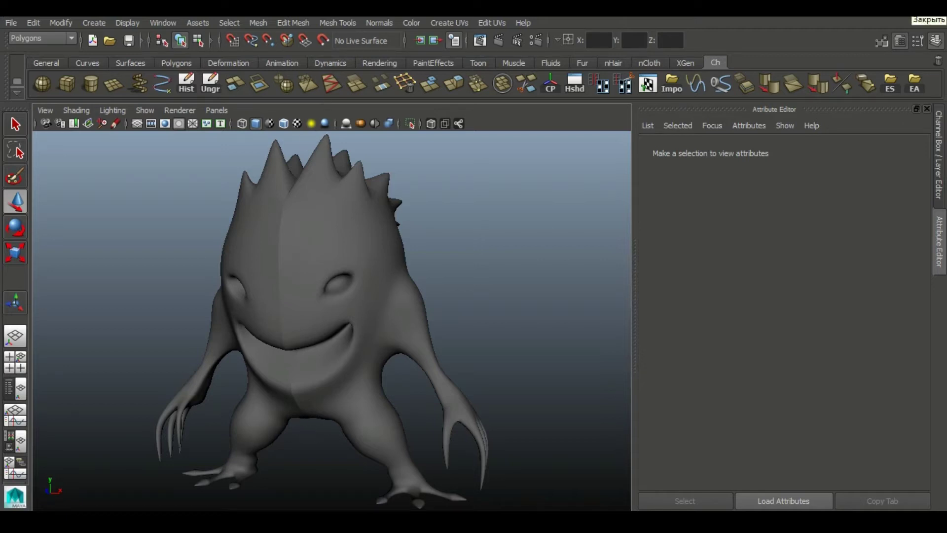
Step: Select the creature mesh and the faces at the mouth corner
{"action": "mouse_move", "coordinate": [491, 312]}
{"action": "left_mouse_down", "text": "alt"}
{"action": "mouse_move", "coordinate": [380, 325]}
{"action": "mouse_move", "coordinate": [328, 271]}
{"action": "mouse_move", "coordinate": [211, 301]}
{"action": "mouse_move", "coordinate": [361, 329]}
{"action": "mouse_move", "coordinate": [482, 308]}
{"action": "mouse_move", "coordinate": [328, 309]}
{"action": "mouse_move", "coordinate": [419, 278]}
{"action": "mouse_move", "coordinate": [362, 274]}
{"action": "mouse_move", "coordinate": [376, 292]}
{"action": "mouse_move", "coordinate": [385, 277]}
{"action": "mouse_move", "coordinate": [364, 364]}
{"action": "mouse_move", "coordinate": [298, 301]}
{"action": "left_mouse_up", "text": "alt"}
{"action": "left_click", "coordinate": [328, 309]}
{"action": "right_click_drag", "start_coordinate": [297, 301], "coordinate": [302, 313]}
{"action": "left_click", "coordinate": [302, 313]}
{"action": "mouse_move", "coordinate": [302, 312]}
{"action": "left_mouse_down", "text": "alt"}
{"action": "mouse_move", "coordinate": [444, 250]}
{"action": "mouse_move", "coordinate": [281, 294]}
{"action": "mouse_move", "coordinate": [298, 334]}
{"action": "left_mouse_up", "text": "alt"}
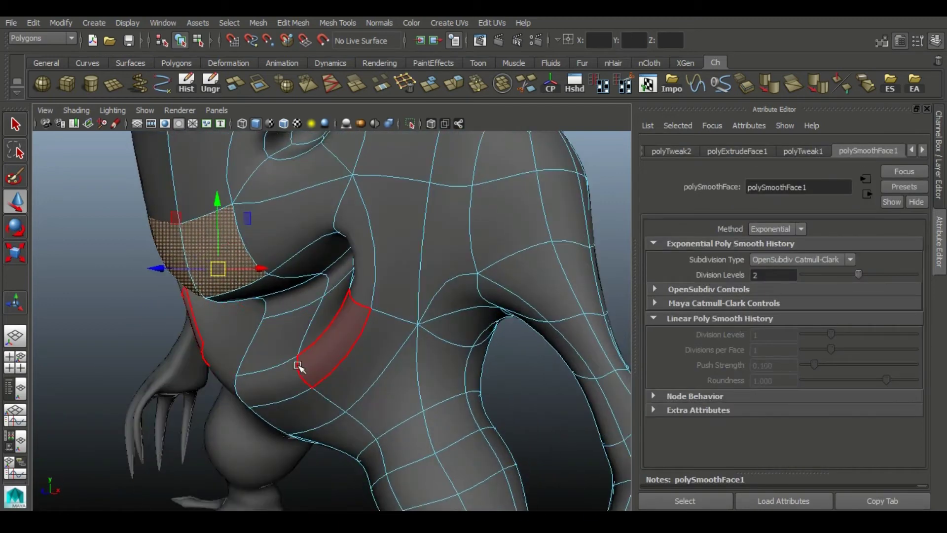
Step: Insert a Multi-Cut point on the mouth-corner edge using the low-poly cage view
{"action": "left_click", "coordinate": [527, 86]}
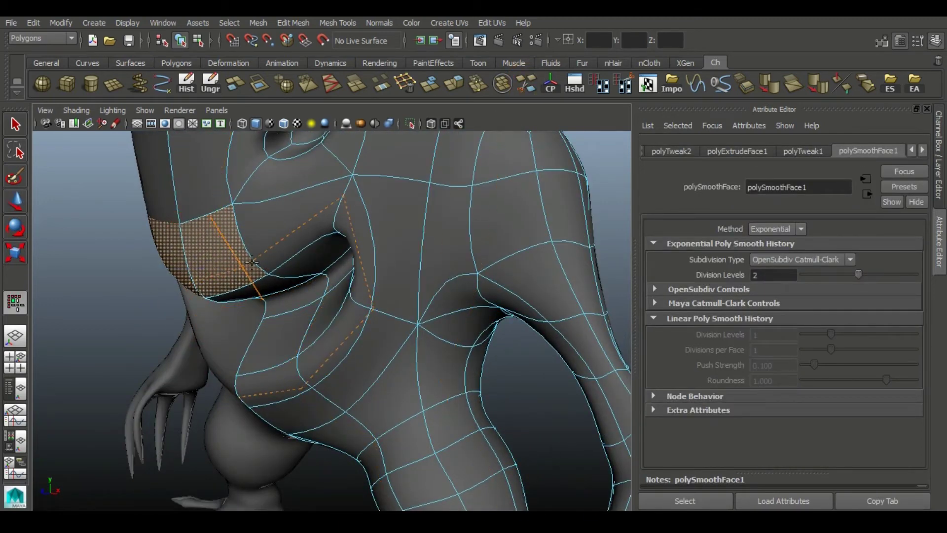
{"action": "left_click", "coordinate": [306, 396]}
{"action": "mouse_move", "coordinate": [307, 395]}
{"action": "left_mouse_down", "text": "alt"}
{"action": "mouse_move", "coordinate": [399, 271]}
{"action": "mouse_move", "coordinate": [368, 321]}
{"action": "left_mouse_up", "text": "alt"}
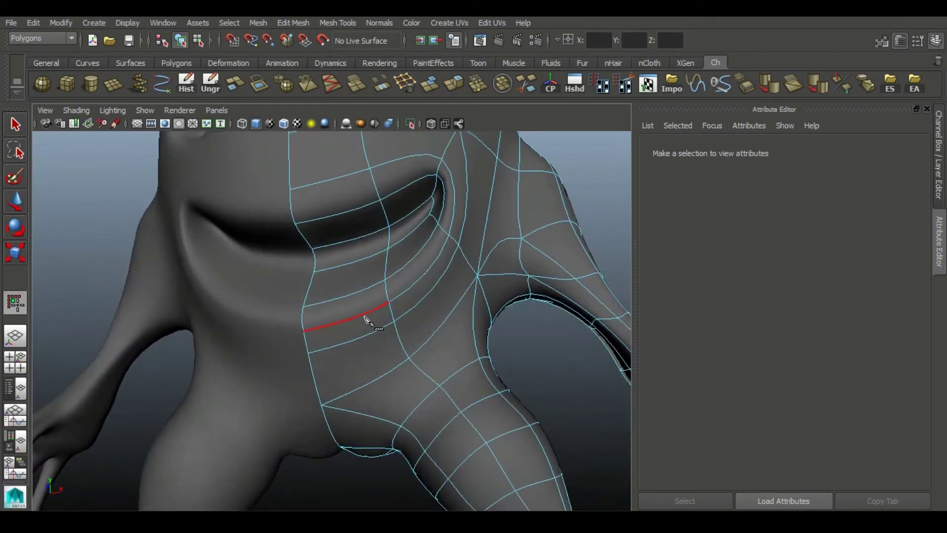
{"action": "key", "text": "1"}
{"action": "left_click", "coordinate": [407, 322]}
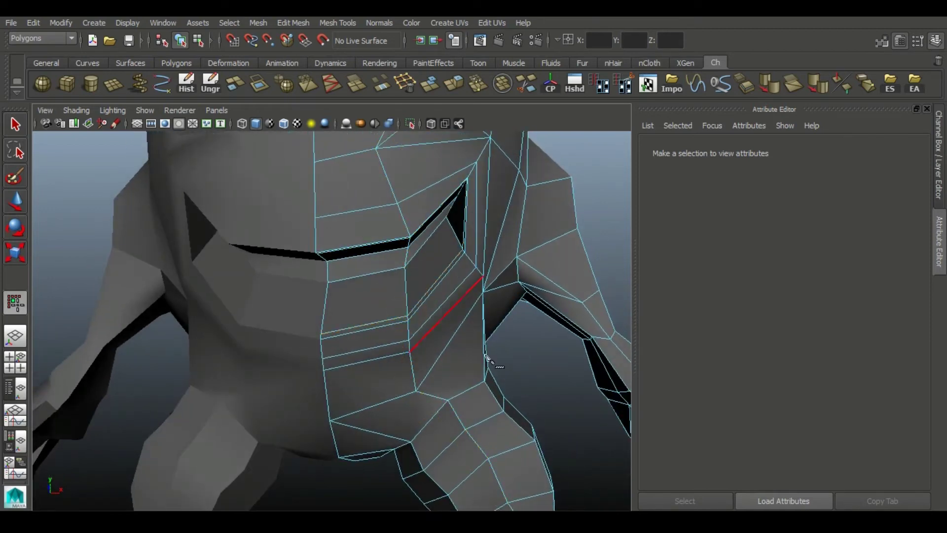
{"action": "key", "text": "3"}
Step: Cut a new edge across the cheek beside the mouth corner
{"action": "left_click_drag", "start_coordinate": [487, 359], "coordinate": [491, 349], "text": "alt"}
{"action": "mouse_move", "coordinate": [491, 349]}
{"action": "right_mouse_down", "text": "alt"}
{"action": "mouse_move", "coordinate": [334, 296]}
{"action": "mouse_move", "coordinate": [467, 313]}
{"action": "right_mouse_up", "text": "alt"}
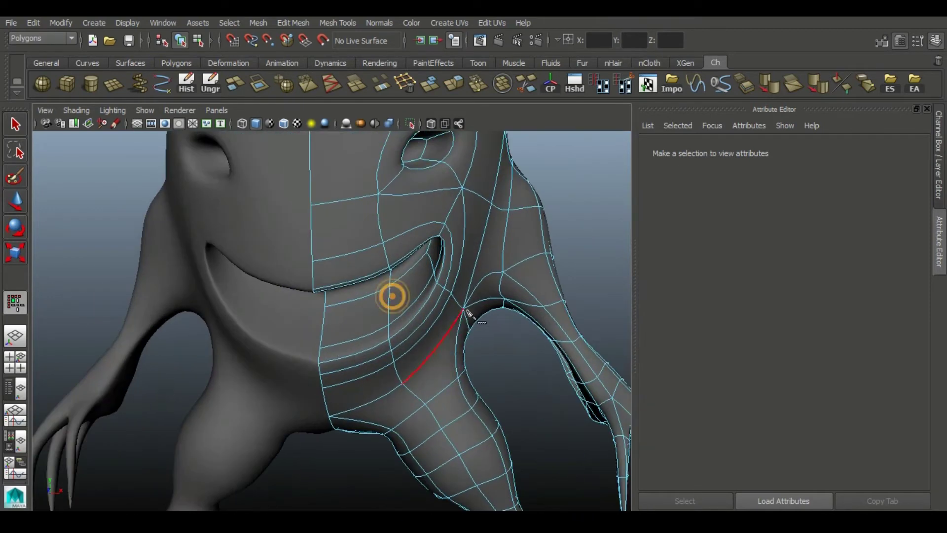
{"action": "left_click_drag", "start_coordinate": [467, 312], "coordinate": [10, 249], "text": "alt"}
{"action": "mouse_move", "coordinate": [112, 232]}
{"action": "left_mouse_down", "text": "alt"}
{"action": "mouse_move", "coordinate": [300, 278]}
{"action": "mouse_move", "coordinate": [387, 258]}
{"action": "mouse_move", "coordinate": [380, 261]}
{"action": "left_mouse_up", "text": "alt"}
{"action": "left_click_drag", "start_coordinate": [434, 274], "coordinate": [371, 230], "text": "alt"}
{"action": "left_click_drag", "start_coordinate": [332, 261], "coordinate": [363, 317], "text": "alt"}
{"action": "left_click_drag", "start_coordinate": [482, 271], "coordinate": [388, 286], "text": "alt"}
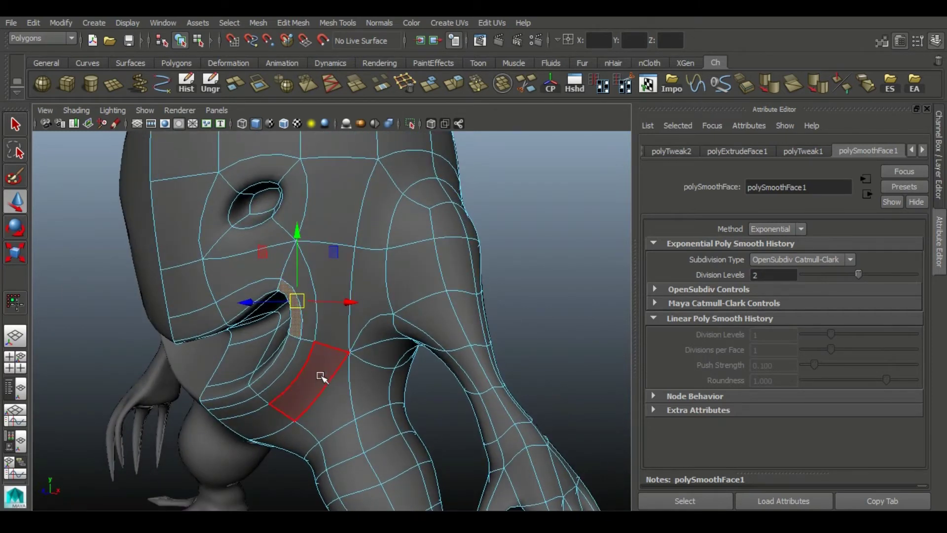
{"action": "right_click_drag", "start_coordinate": [313, 262], "coordinate": [313, 232]}
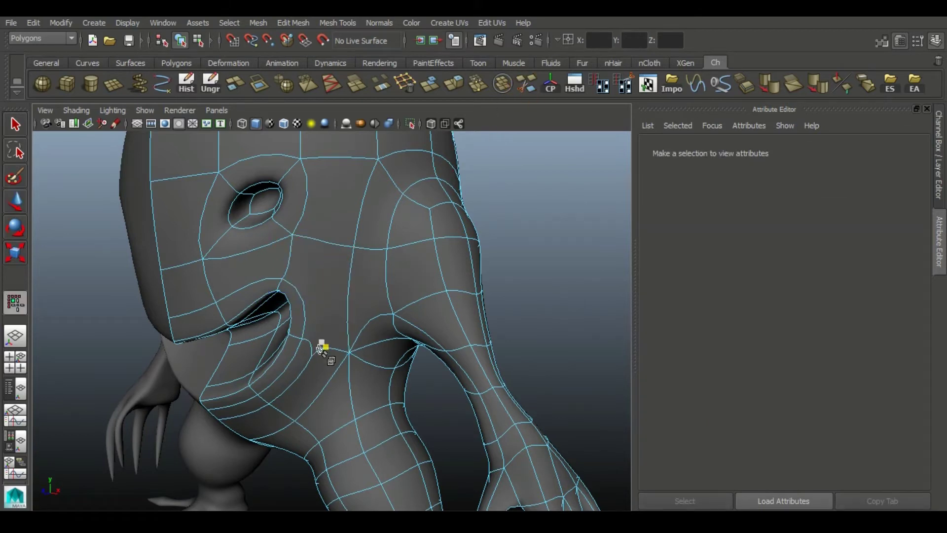
{"action": "key", "text": "1"}
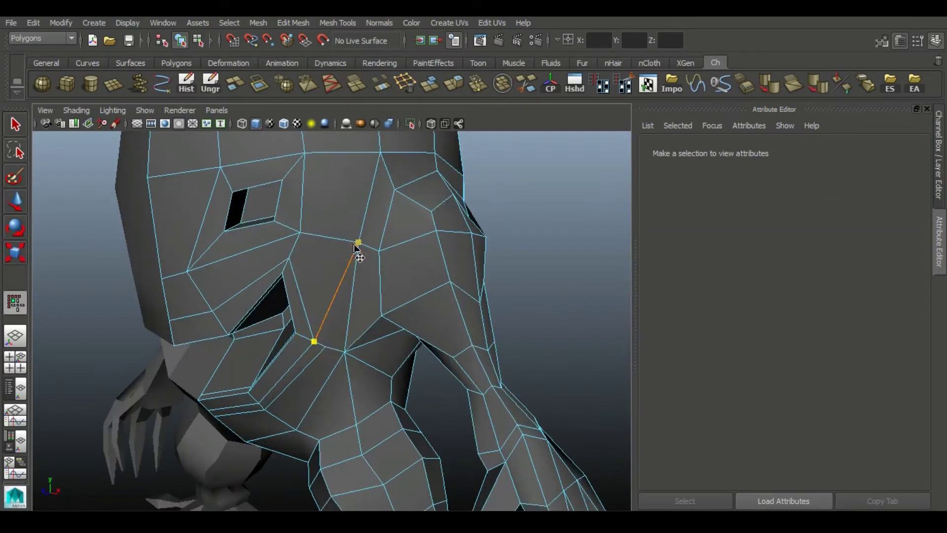
{"action": "mouse_move", "coordinate": [371, 389]}
{"action": "left_mouse_down", "text": "alt"}
{"action": "mouse_move", "coordinate": [434, 325]}
{"action": "mouse_move", "coordinate": [372, 303]}
{"action": "left_mouse_up", "text": "alt"}
{"action": "key", "text": "3"}
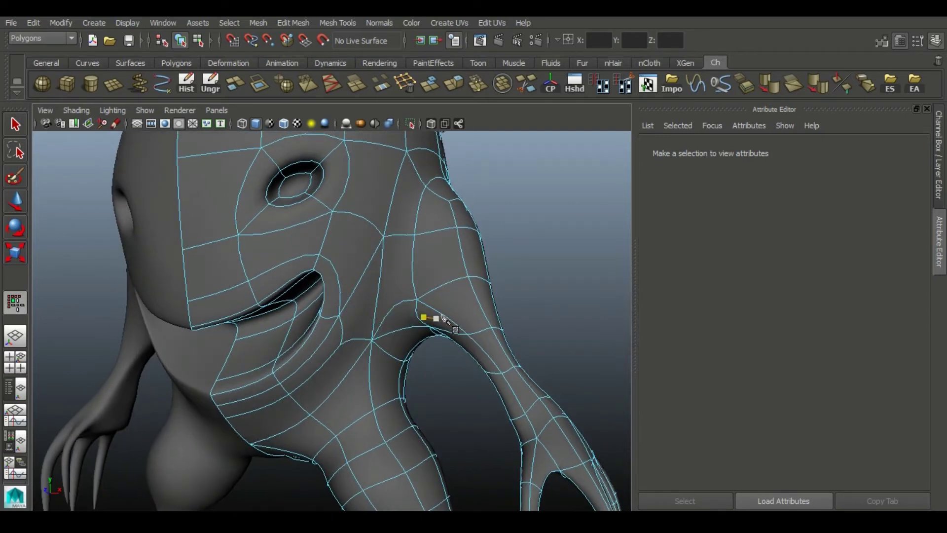
Step: Frame the whole creature from the front in the low-poly cage view
{"action": "mouse_move", "coordinate": [434, 311]}
{"action": "left_mouse_down", "text": "alt"}
{"action": "mouse_move", "coordinate": [523, 314]}
{"action": "mouse_move", "coordinate": [227, 245]}
{"action": "left_mouse_up", "text": "alt"}
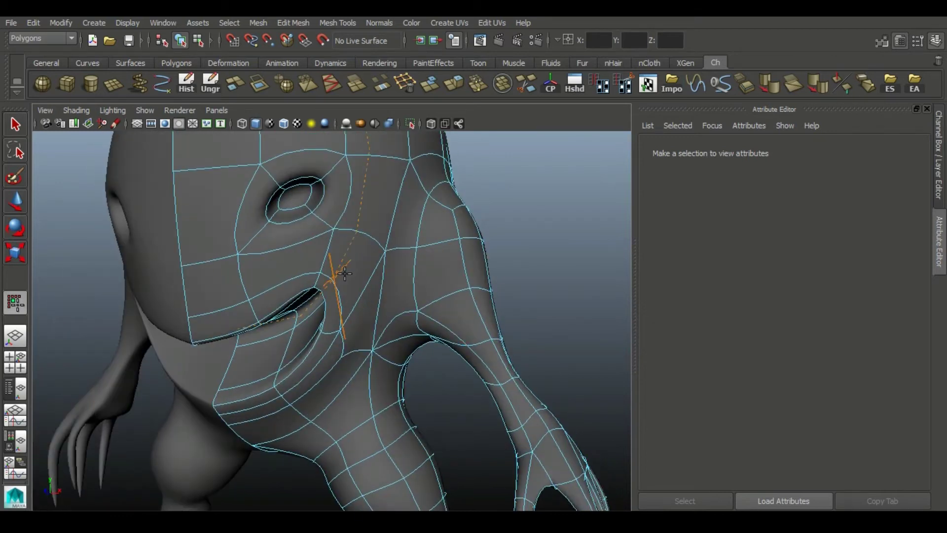
{"action": "right_click_drag", "start_coordinate": [482, 370], "coordinate": [423, 303], "text": "alt"}
{"action": "left_click_drag", "start_coordinate": [423, 303], "coordinate": [434, 229], "text": "alt"}
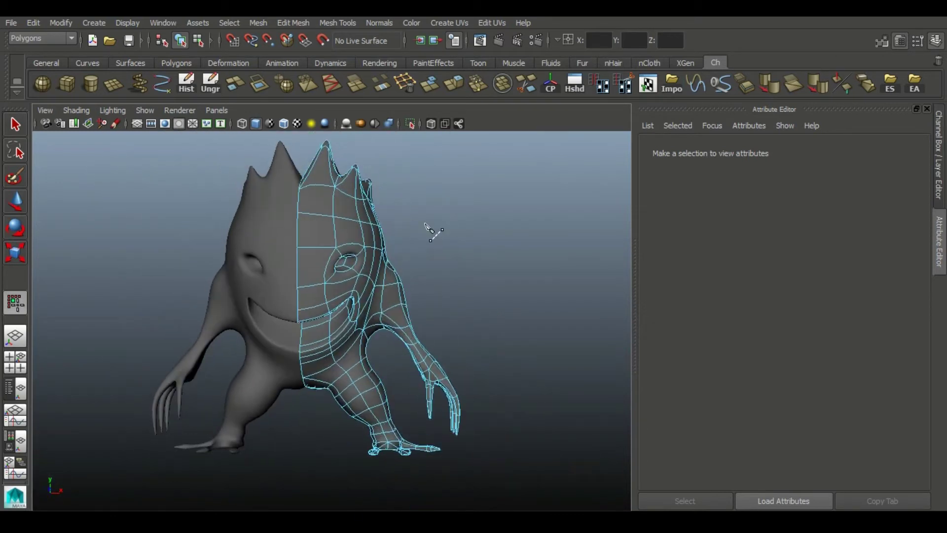
{"action": "right_click_drag", "start_coordinate": [433, 228], "coordinate": [450, 285], "text": "alt"}
{"action": "scroll", "coordinate": [370, 232], "scroll_direction": "up", "scroll_amount": 3}
{"action": "scroll", "coordinate": [417, 338], "scroll_direction": "up", "scroll_amount": 3}
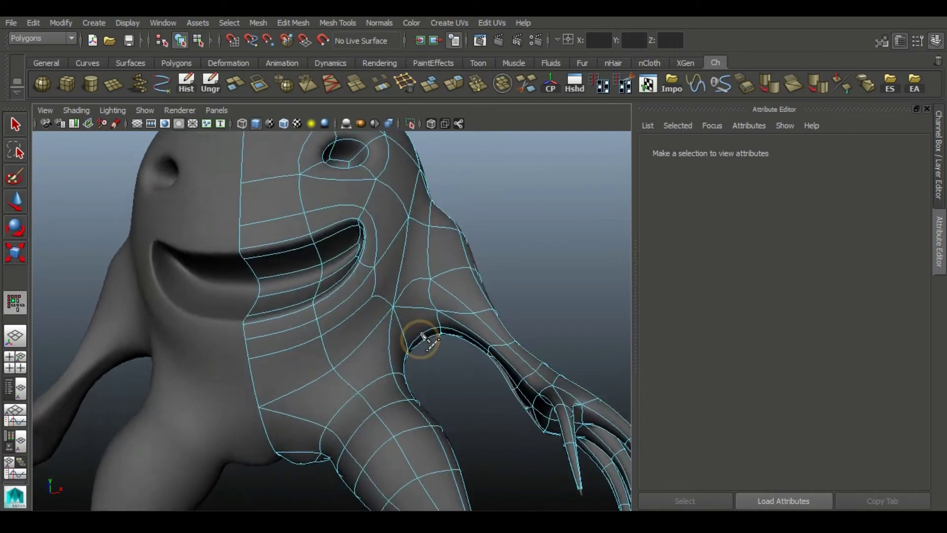
{"action": "key", "text": "1"}
{"action": "scroll", "coordinate": [425, 322], "scroll_direction": "up", "scroll_amount": 3}
{"action": "mouse_move", "coordinate": [466, 263]}
{"action": "left_mouse_down", "text": "alt"}
{"action": "mouse_move", "coordinate": [450, 249]}
{"action": "mouse_move", "coordinate": [347, 286]}
{"action": "mouse_move", "coordinate": [423, 228]}
{"action": "left_mouse_up", "text": "alt"}
Step: Select the two triangular eye faces on the creature's head
{"action": "key", "text": "w"}
{"action": "left_click", "coordinate": [348, 286]}
{"action": "scroll", "coordinate": [363, 267], "scroll_direction": "up", "scroll_amount": 3}
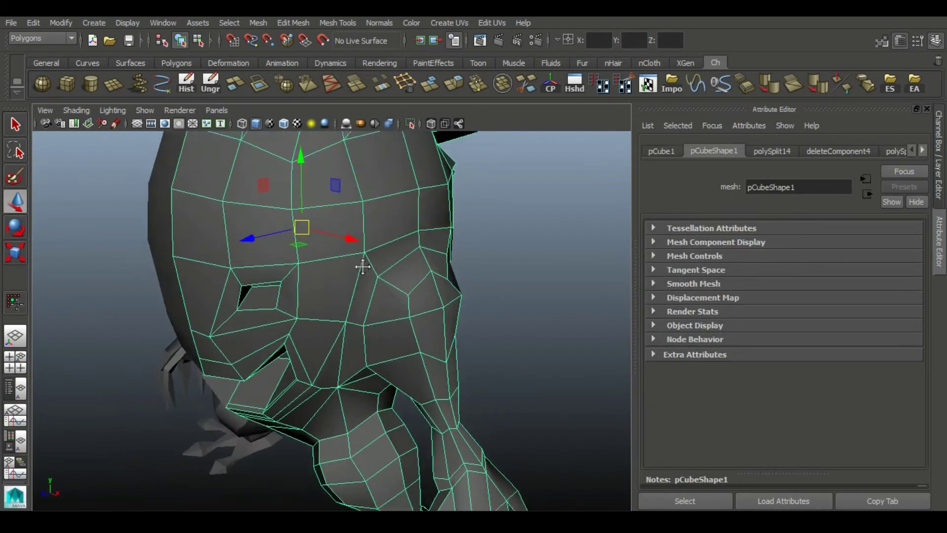
{"action": "scroll", "coordinate": [306, 365], "scroll_direction": "up", "scroll_amount": 3}
{"action": "mouse_move", "coordinate": [306, 366]}
{"action": "left_mouse_down", "text": "alt"}
{"action": "mouse_move", "coordinate": [288, 323]}
{"action": "mouse_move", "coordinate": [345, 370]}
{"action": "left_mouse_up", "text": "alt"}
{"action": "right_click_drag", "start_coordinate": [317, 237], "coordinate": [317, 185]}
{"action": "left_click", "coordinate": [298, 247]}
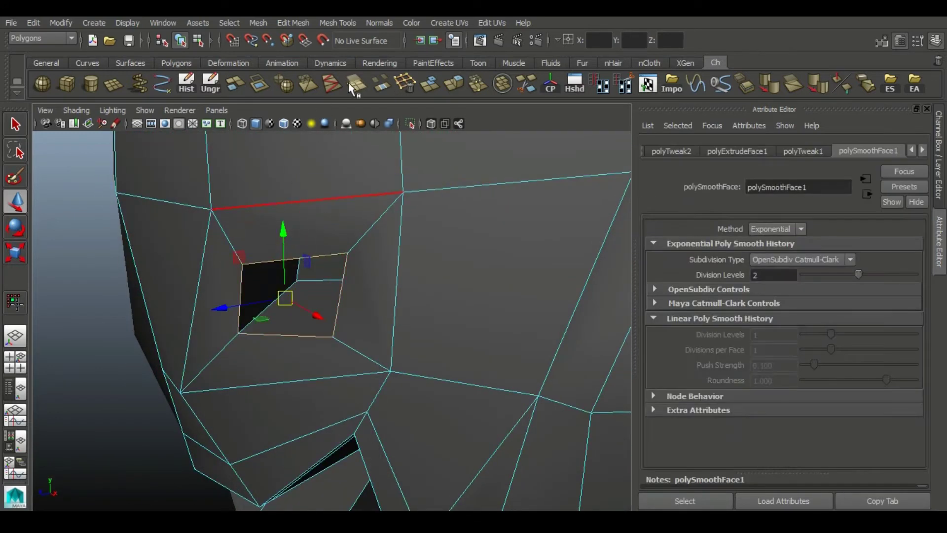
{"action": "right_click_drag", "start_coordinate": [315, 227], "coordinate": [313, 260]}
{"action": "left_click", "coordinate": [286, 328]}
{"action": "left_click", "coordinate": [254, 296], "text": "shift"}
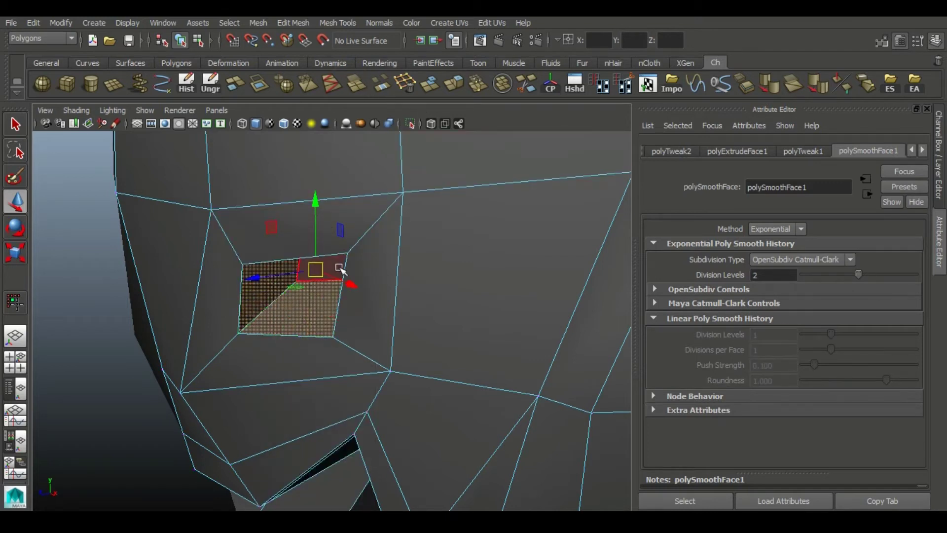
Step: Delete the eye faces to open a socket and select its border edges
{"action": "left_click_drag", "start_coordinate": [374, 345], "coordinate": [417, 370], "text": "alt"}
{"action": "right_click_drag", "start_coordinate": [317, 246], "coordinate": [296, 284]}
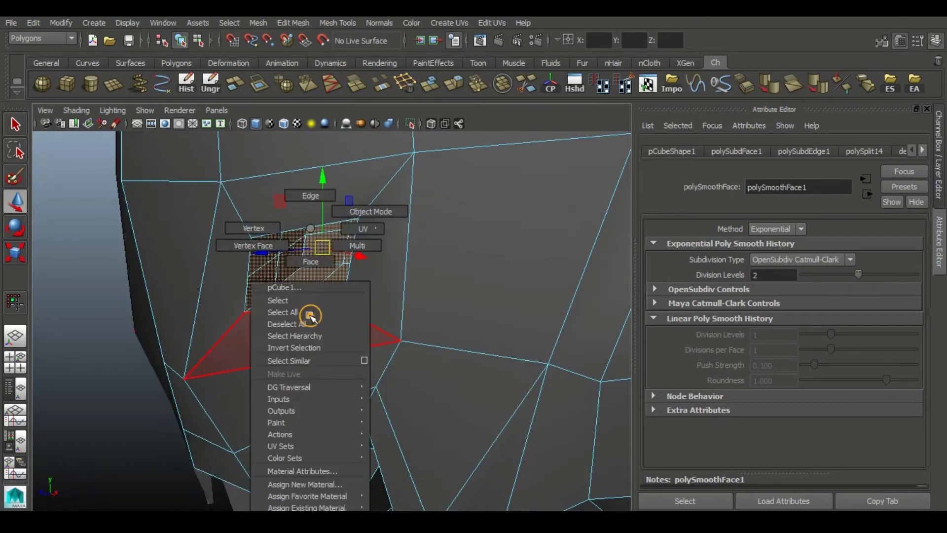
{"action": "key", "text": "Delete"}
{"action": "left_click_drag", "start_coordinate": [329, 292], "coordinate": [312, 291], "text": "alt"}
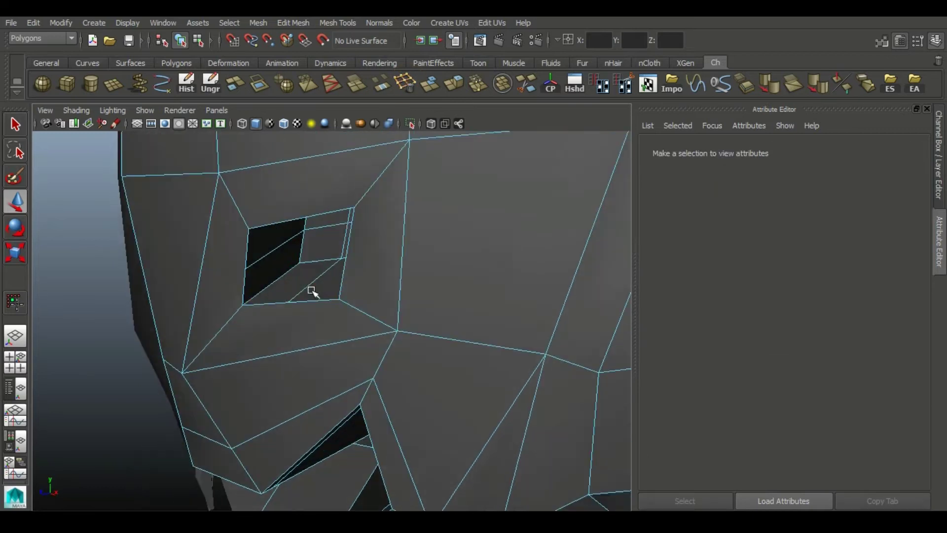
{"action": "left_click", "coordinate": [232, 266]}
{"action": "left_click", "coordinate": [317, 207], "text": "shift"}
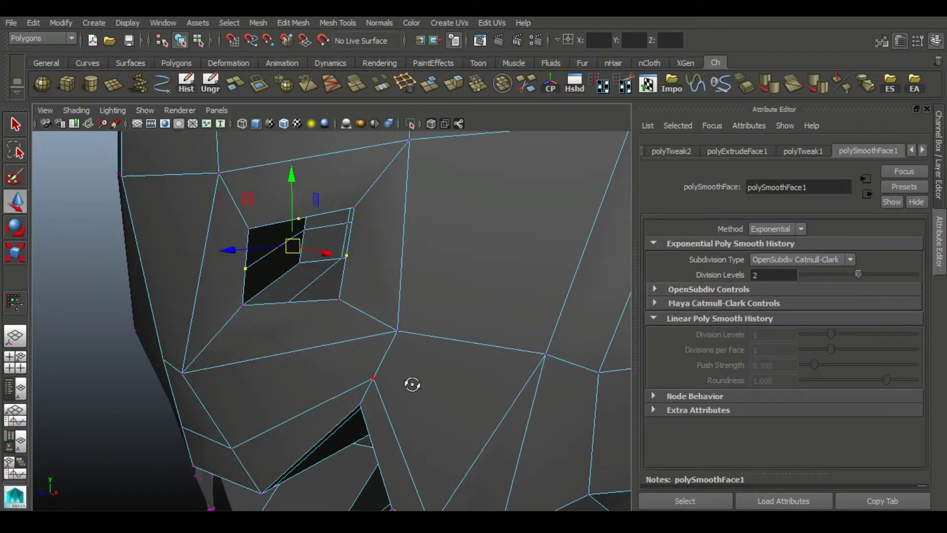
{"action": "left_click_drag", "start_coordinate": [410, 382], "coordinate": [358, 306], "text": "alt"}
Step: Scale the eye-hole border and move the eye-rim vertex down and left
{"action": "left_click", "coordinate": [15, 253]}
{"action": "left_click_drag", "start_coordinate": [394, 256], "coordinate": [452, 229], "text": "alt"}
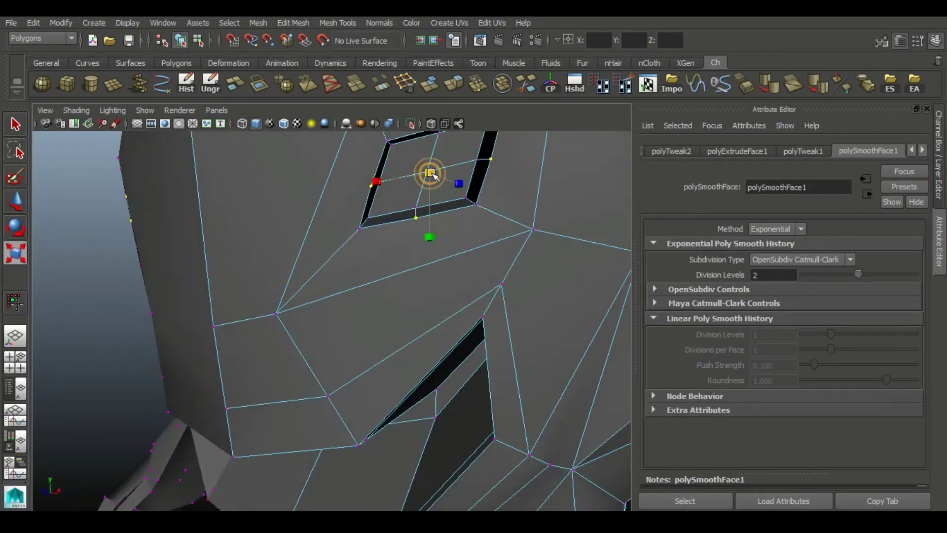
{"action": "right_click_drag", "start_coordinate": [433, 175], "coordinate": [420, 196], "text": "alt"}
{"action": "key", "text": "3"}
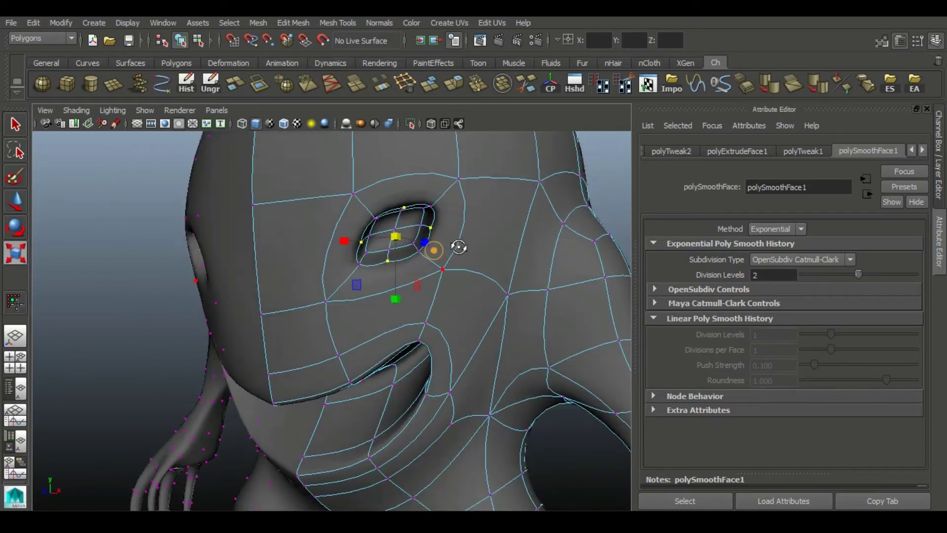
{"action": "scroll", "coordinate": [434, 386], "scroll_direction": "up", "scroll_amount": 3}
{"action": "scroll", "coordinate": [253, 387], "scroll_direction": "up", "scroll_amount": 2}
{"action": "mouse_move", "coordinate": [253, 387]}
{"action": "left_mouse_down", "text": "alt"}
{"action": "mouse_move", "coordinate": [423, 239]}
{"action": "mouse_move", "coordinate": [383, 305]}
{"action": "left_mouse_up", "text": "alt"}
{"action": "key", "text": "w"}
{"action": "key", "text": "1"}
Step: Extrude the small face beside the nose and shrink it to a third
{"action": "right_click_drag", "start_coordinate": [382, 307], "coordinate": [381, 346]}
{"action": "left_click", "coordinate": [354, 340]}
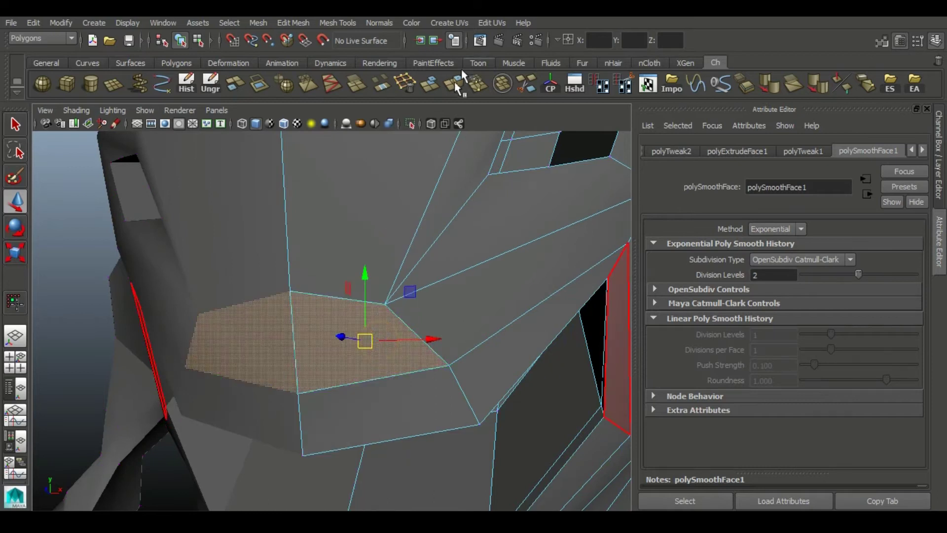
{"action": "key", "text": "ctrl+e"}
{"action": "mouse_move", "coordinate": [355, 341]}
{"action": "left_mouse_down"}
{"action": "mouse_move", "coordinate": [328, 338]}
{"action": "mouse_move", "coordinate": [250, 384]}
{"action": "mouse_move", "coordinate": [376, 328]}
{"action": "left_mouse_up"}
{"action": "scroll", "coordinate": [326, 338], "scroll_direction": "down", "scroll_amount": 5}
{"action": "scroll", "coordinate": [249, 385], "scroll_direction": "up", "scroll_amount": 5}
Step: Extrude the face again and push it inward to Local Translate Z -0.162
{"action": "left_click", "coordinate": [458, 82]}
{"action": "mouse_move", "coordinate": [341, 370]}
{"action": "left_mouse_down", "text": "alt"}
{"action": "mouse_move", "coordinate": [266, 402]}
{"action": "mouse_move", "coordinate": [370, 321]}
{"action": "mouse_move", "coordinate": [451, 306]}
{"action": "left_mouse_up", "text": "alt"}
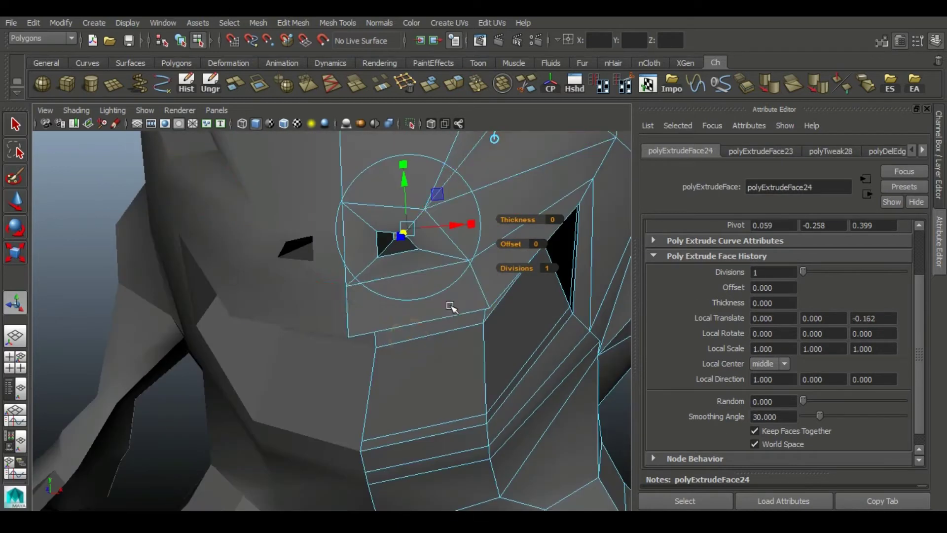
{"action": "scroll", "coordinate": [451, 307], "scroll_direction": "down", "scroll_amount": 5}
{"action": "right_click_drag", "start_coordinate": [592, 180], "coordinate": [656, 152]}
{"action": "scroll", "coordinate": [512, 286], "scroll_direction": "down", "scroll_amount": 5}
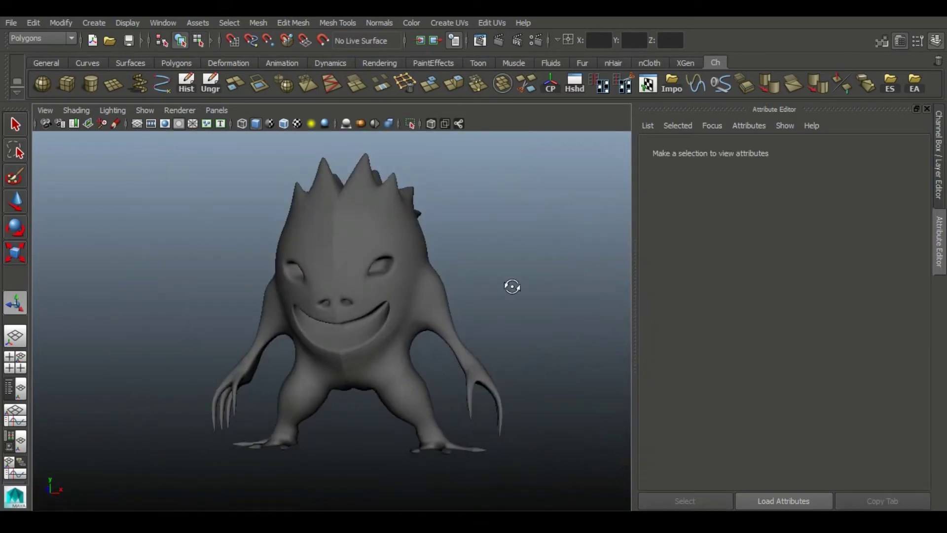
{"action": "scroll", "coordinate": [512, 286], "scroll_direction": "up", "scroll_amount": 5}
Step: Select the creature mesh in low-poly cage view and pick an edge beside the eye
{"action": "scroll", "coordinate": [442, 382], "scroll_direction": "up", "scroll_amount": 2}
{"action": "left_click", "coordinate": [442, 394]}
{"action": "scroll", "coordinate": [432, 385], "scroll_direction": "up", "scroll_amount": 3}
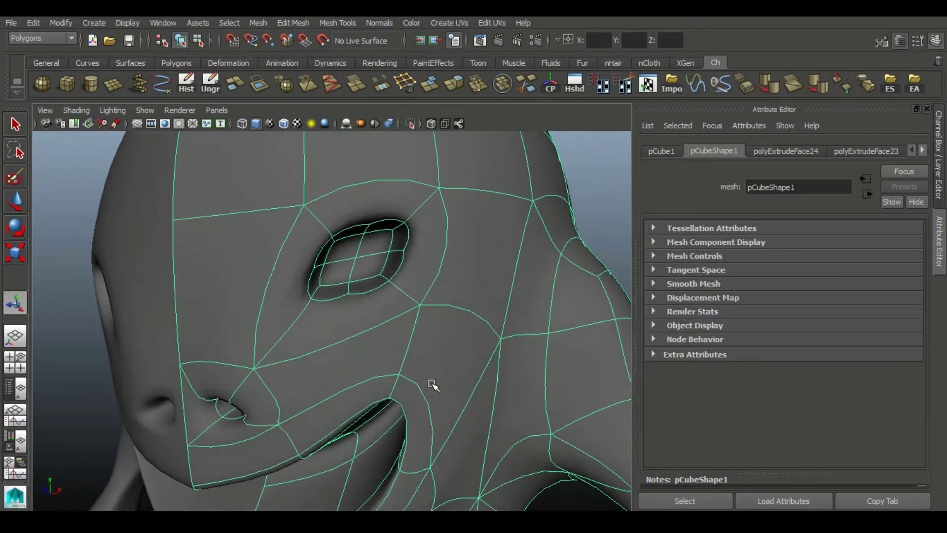
{"action": "key", "text": "1"}
{"action": "left_click_drag", "start_coordinate": [364, 296], "coordinate": [365, 294], "text": "alt"}
{"action": "key", "text": "F10"}
{"action": "left_click", "coordinate": [304, 249]}
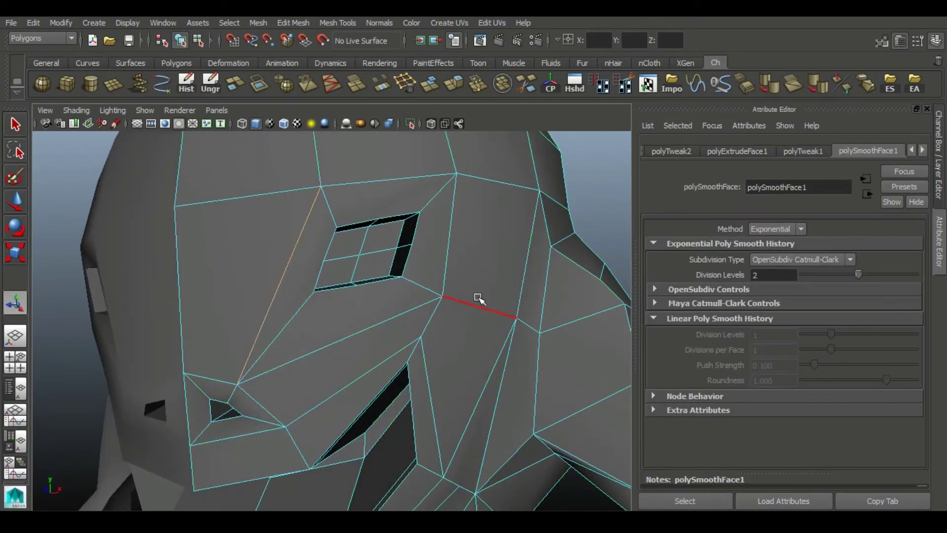
{"action": "left_click", "coordinate": [456, 288]}
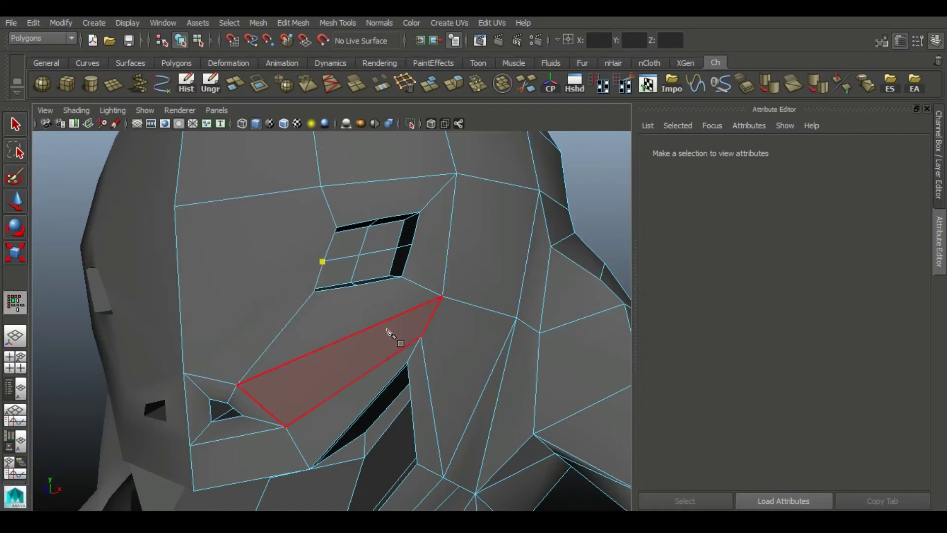
Step: Orbit around the face, comparing the smoothed and low-poly views
{"action": "left_click_drag", "start_coordinate": [387, 331], "coordinate": [344, 334], "text": "alt"}
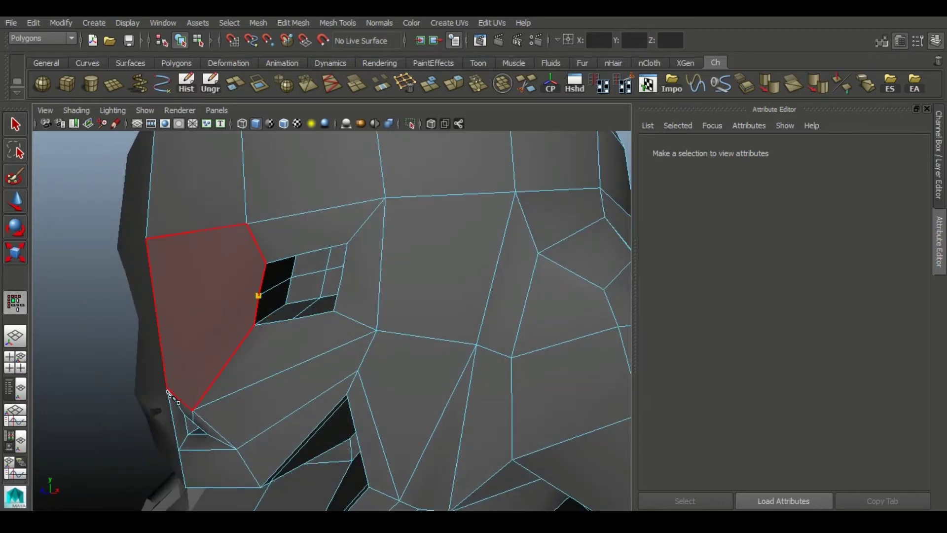
{"action": "left_click_drag", "start_coordinate": [277, 346], "coordinate": [339, 307], "text": "alt"}
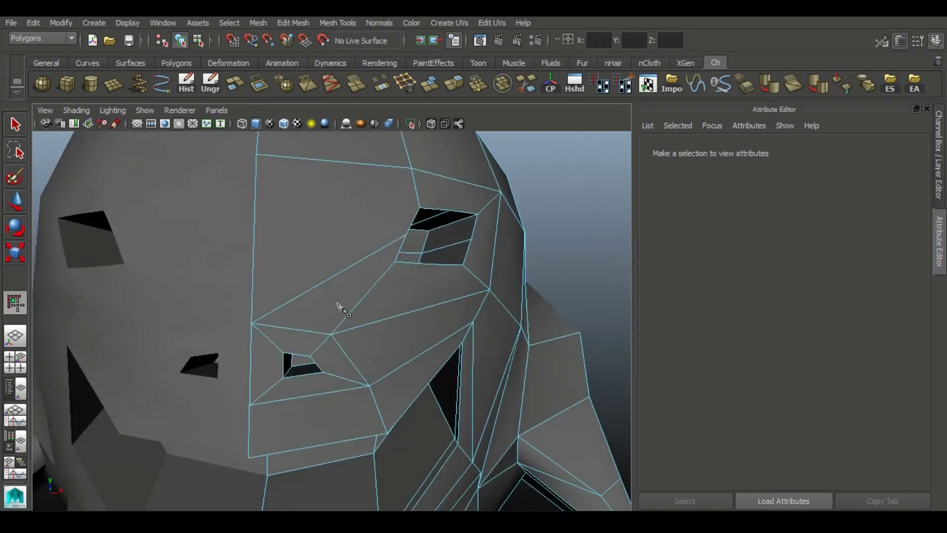
{"action": "scroll", "coordinate": [269, 332], "scroll_direction": "up", "scroll_amount": 3}
{"action": "mouse_move", "coordinate": [269, 332]}
{"action": "left_mouse_down", "text": "alt"}
{"action": "mouse_move", "coordinate": [318, 323]}
{"action": "mouse_move", "coordinate": [311, 317]}
{"action": "left_mouse_up", "text": "alt"}
{"action": "key", "text": "3"}
{"action": "scroll", "coordinate": [429, 451], "scroll_direction": "down", "scroll_amount": 3}
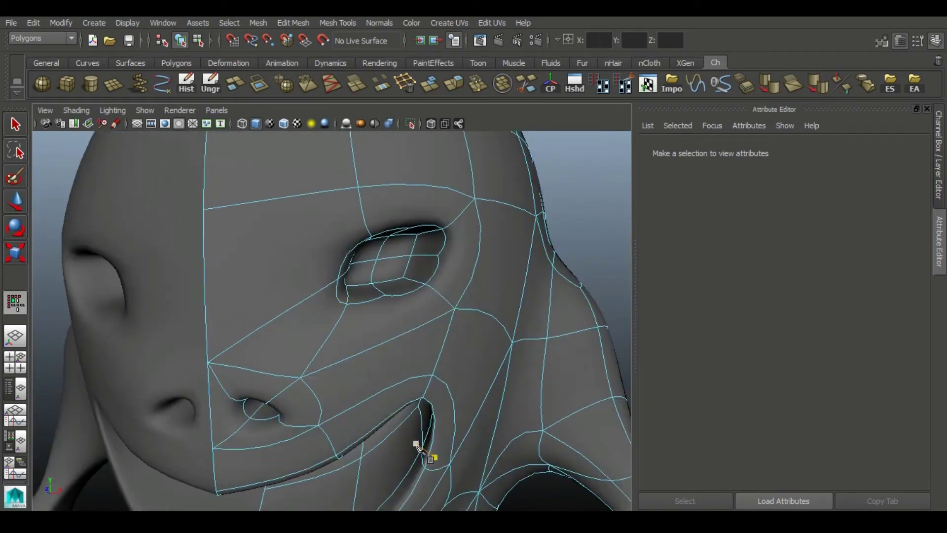
{"action": "left_click_drag", "start_coordinate": [430, 450], "coordinate": [370, 396], "text": "alt"}
{"action": "scroll", "coordinate": [340, 373], "scroll_direction": "up", "scroll_amount": 2}
{"action": "key", "text": "1"}
{"action": "scroll", "coordinate": [337, 370], "scroll_direction": "up", "scroll_amount": 3}
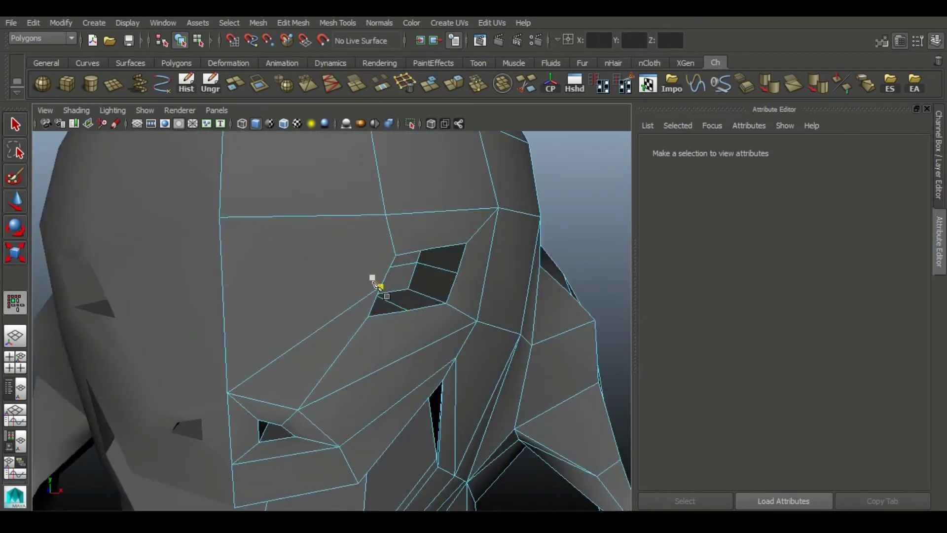
Step: Orbit to inspect the eye socket from several angles
{"action": "left_click_drag", "start_coordinate": [330, 262], "coordinate": [281, 284], "text": "alt"}
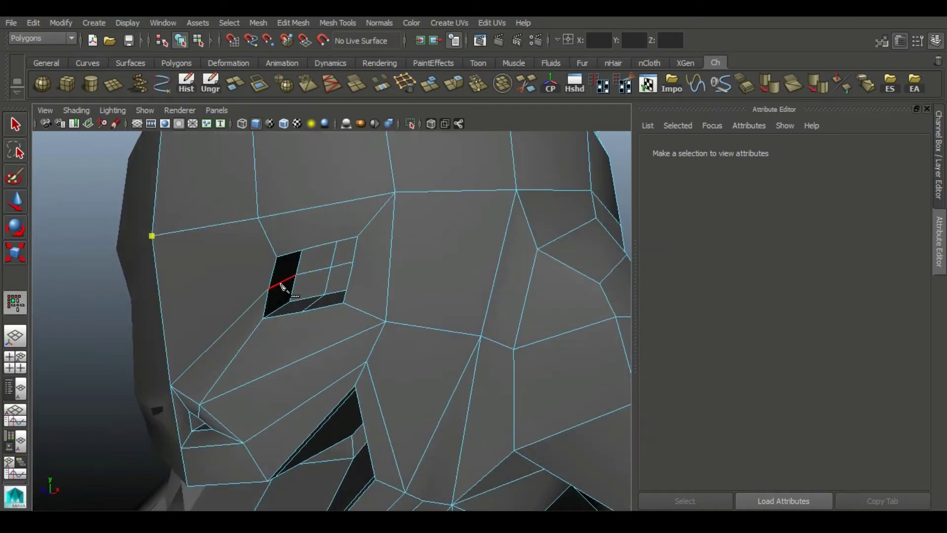
{"action": "left_click_drag", "start_coordinate": [386, 299], "coordinate": [339, 281], "text": "alt"}
{"action": "scroll", "coordinate": [371, 209], "scroll_direction": "up", "scroll_amount": 3}
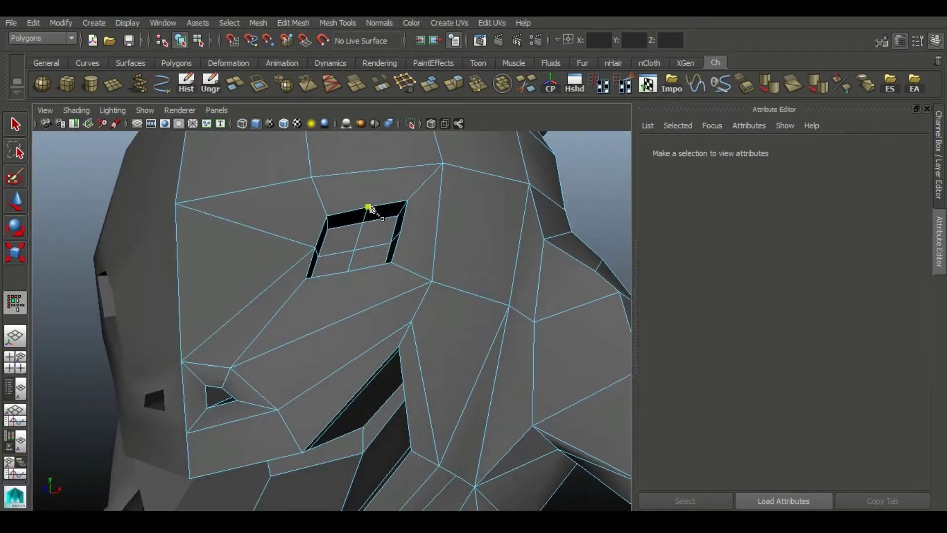
{"action": "left_click_drag", "start_coordinate": [364, 236], "coordinate": [369, 260], "text": "alt"}
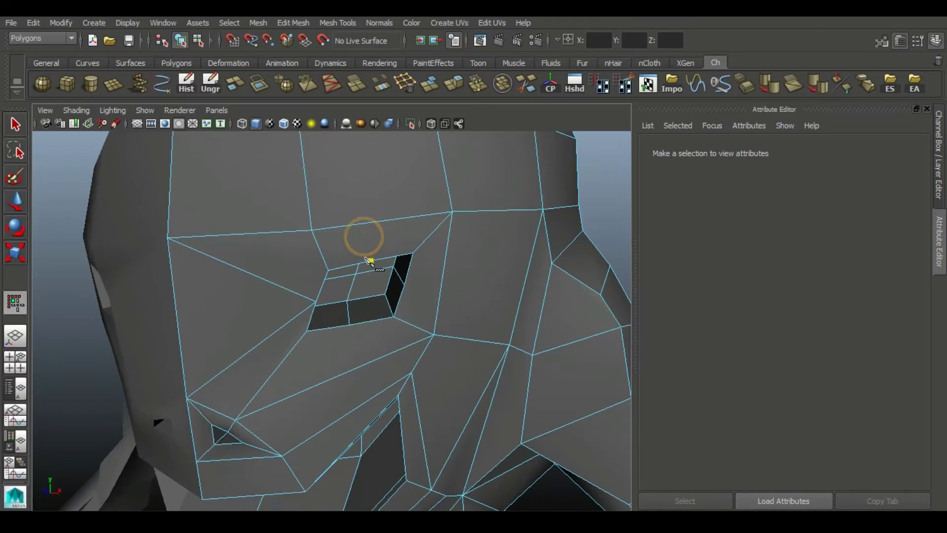
{"action": "mouse_move", "coordinate": [380, 393]}
{"action": "left_mouse_down", "text": "alt"}
{"action": "mouse_move", "coordinate": [332, 374]}
{"action": "mouse_move", "coordinate": [380, 360]}
{"action": "mouse_move", "coordinate": [387, 393]}
{"action": "mouse_move", "coordinate": [357, 306]}
{"action": "left_mouse_up", "text": "alt"}
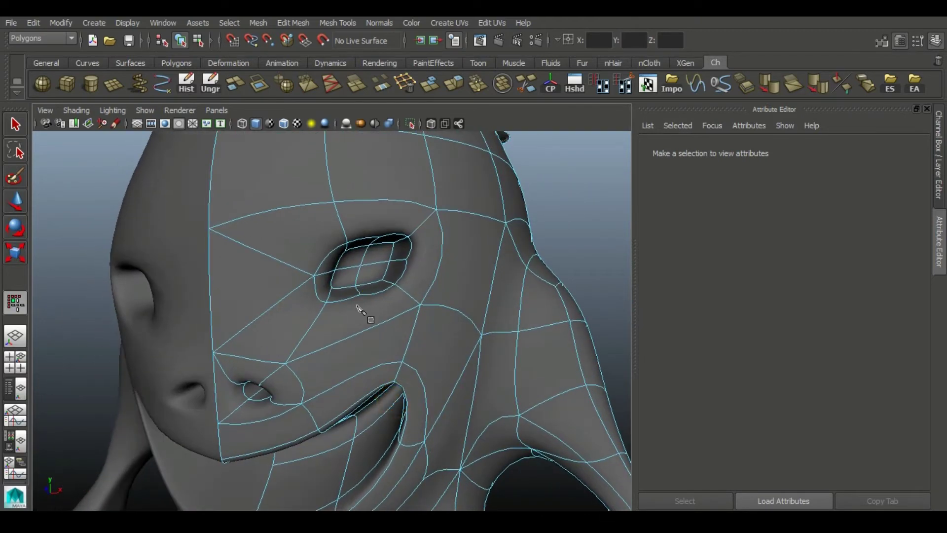
{"action": "key", "text": "1"}
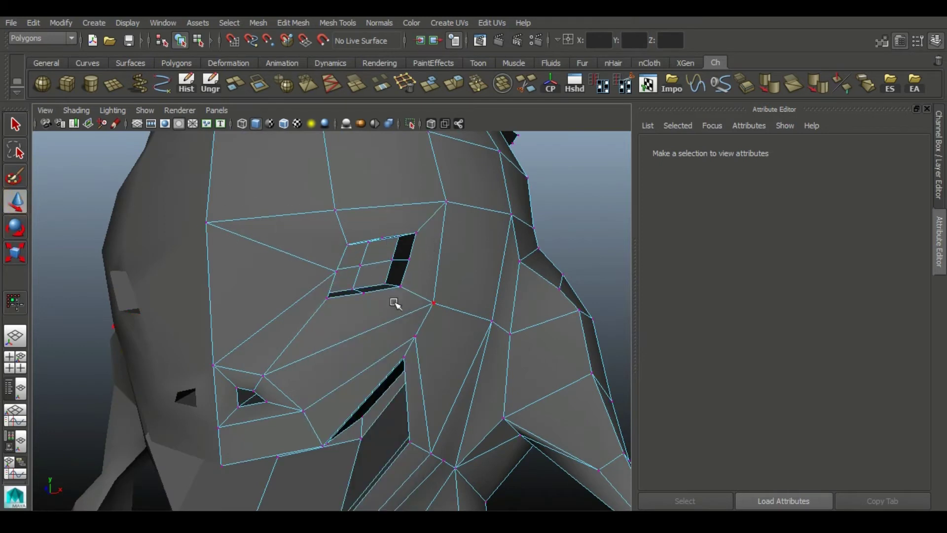
Step: Select two eye-corner vertices and check the smoothed result up close
{"action": "left_click", "coordinate": [393, 303]}
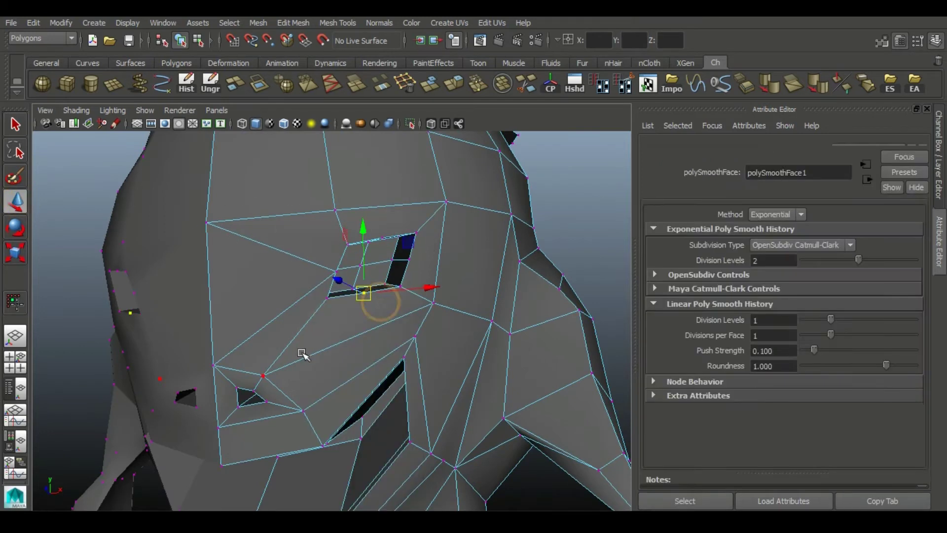
{"action": "left_click", "coordinate": [437, 298], "text": "shift"}
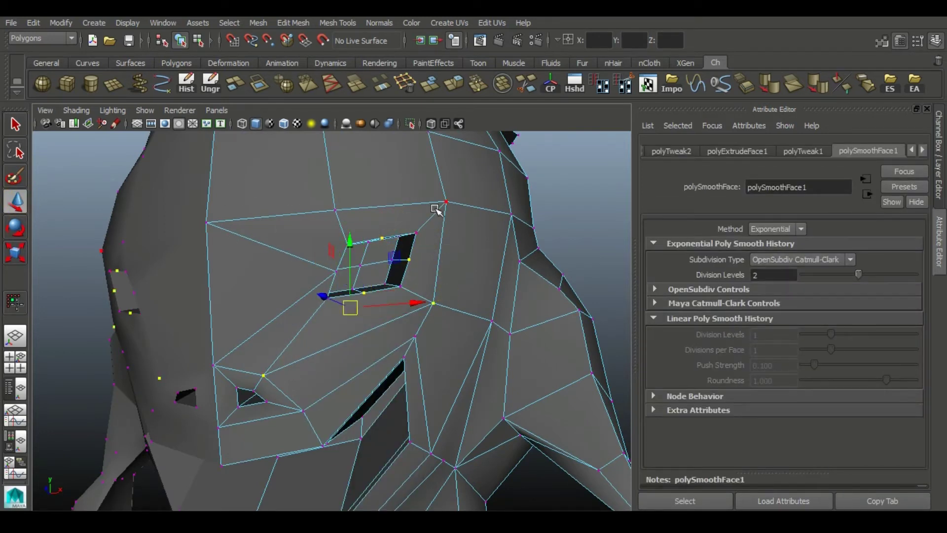
{"action": "left_click", "coordinate": [331, 90]}
{"action": "key", "text": "3"}
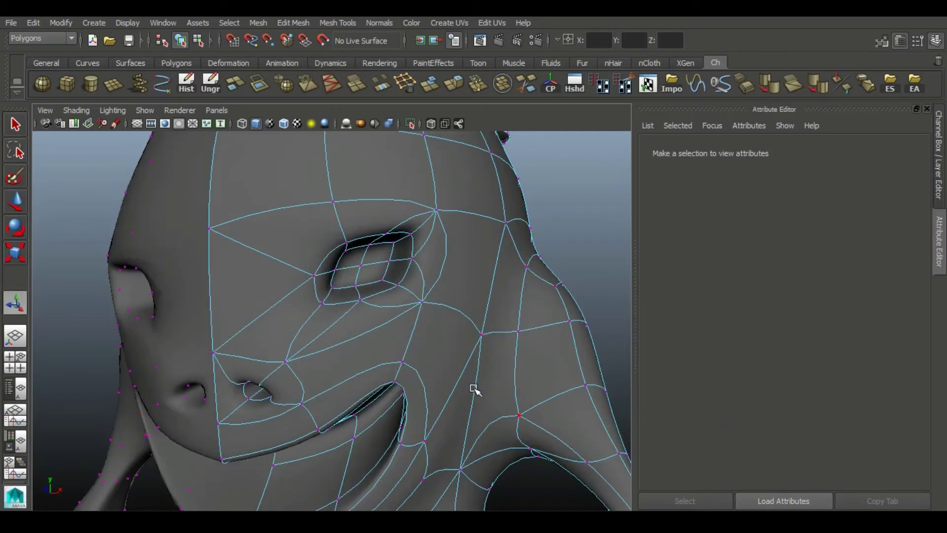
{"action": "left_click_drag", "start_coordinate": [349, 375], "coordinate": [349, 370], "text": "alt"}
{"action": "right_click_drag", "start_coordinate": [437, 228], "coordinate": [446, 193]}
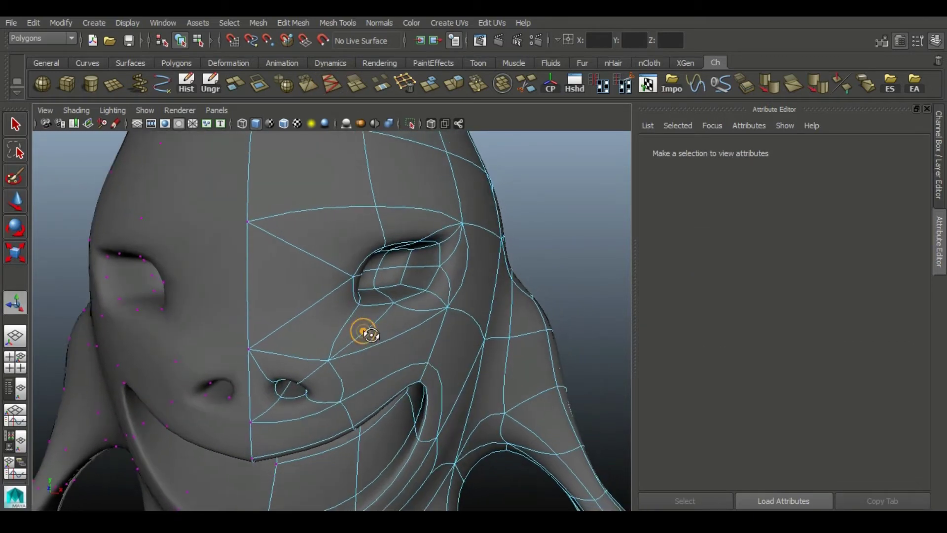
{"action": "left_click_drag", "start_coordinate": [364, 332], "coordinate": [381, 314], "text": "alt"}
Step: Clear the edge selection near the eye and switch the mesh to vertex mode
{"action": "left_click", "coordinate": [328, 325]}
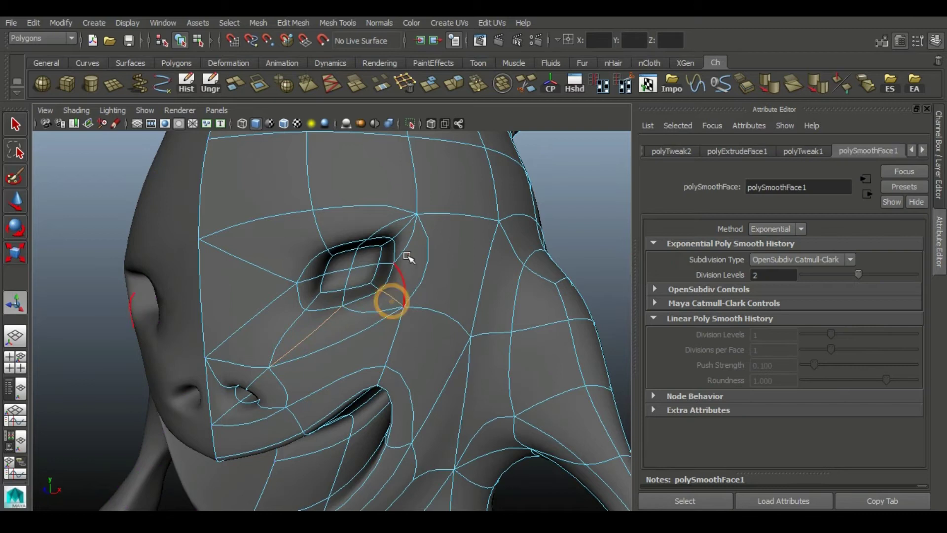
{"action": "left_click", "coordinate": [511, 309]}
{"action": "mouse_move", "coordinate": [513, 386]}
{"action": "left_mouse_down", "text": "alt"}
{"action": "mouse_move", "coordinate": [348, 300]}
{"action": "mouse_move", "coordinate": [370, 300]}
{"action": "mouse_move", "coordinate": [406, 349]}
{"action": "left_mouse_up", "text": "alt"}
{"action": "right_click_drag", "start_coordinate": [337, 227], "coordinate": [323, 286]}
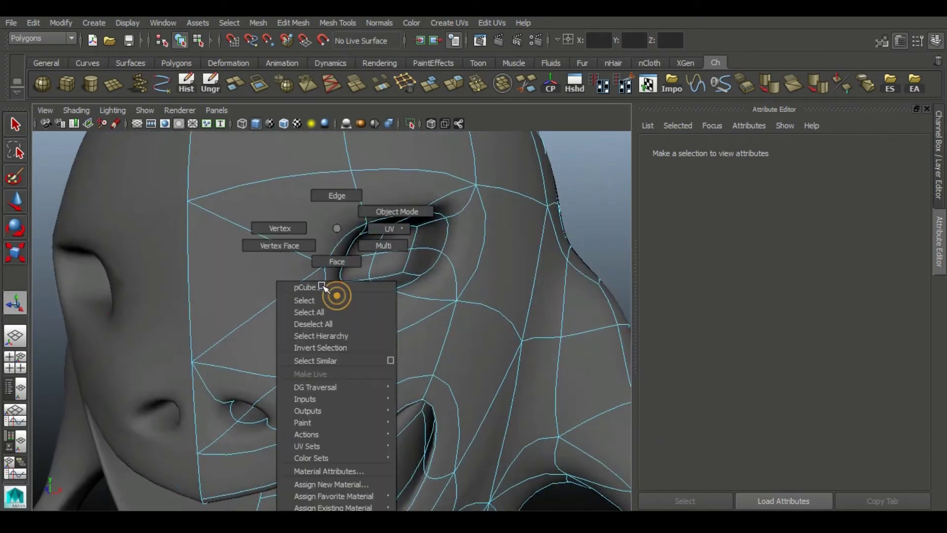
{"action": "left_click", "coordinate": [337, 296]}
Step: Pull the lower eye corner down-left and the upper-left eye vertex up-left
{"action": "left_click", "coordinate": [338, 299]}
{"action": "left_click_drag", "start_coordinate": [331, 302], "coordinate": [324, 309]}
{"action": "left_click", "coordinate": [451, 218]}
{"action": "mouse_move", "coordinate": [450, 218]}
{"action": "left_mouse_down", "text": "alt"}
{"action": "mouse_move", "coordinate": [323, 302]}
{"action": "mouse_move", "coordinate": [353, 326]}
{"action": "left_mouse_up", "text": "alt"}
{"action": "left_click", "coordinate": [356, 191]}
{"action": "left_click_drag", "start_coordinate": [359, 194], "coordinate": [353, 186]}
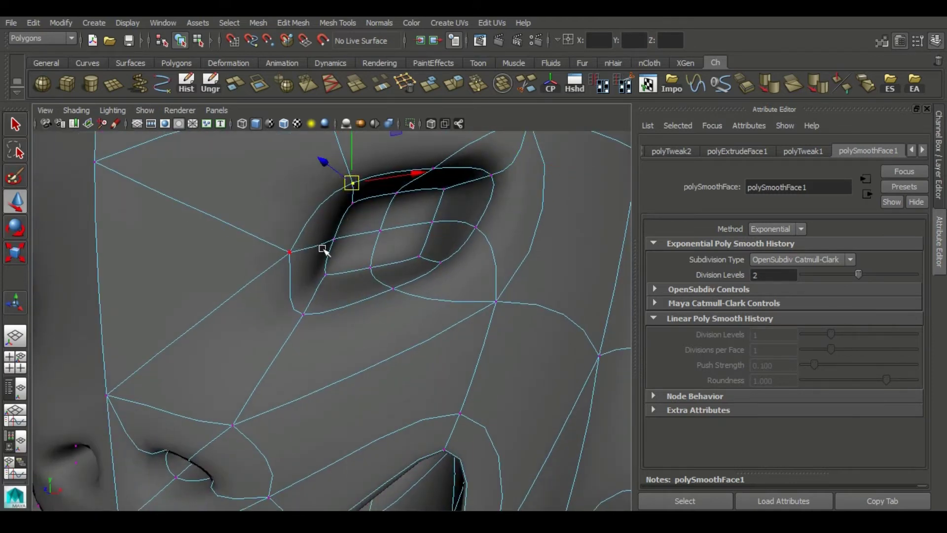
Step: Start a Multi-Cut from a vertex beside the eye
{"action": "right_click_drag", "start_coordinate": [359, 215], "coordinate": [376, 249]}
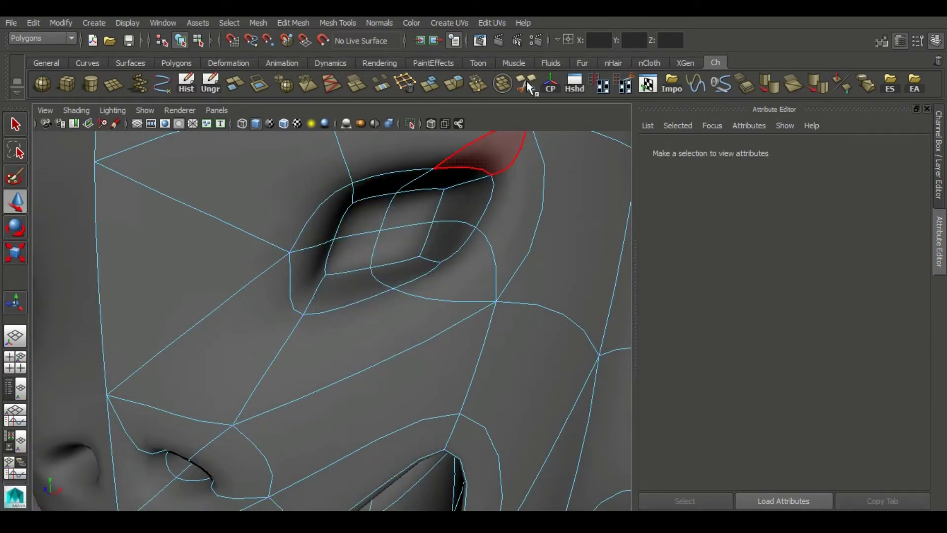
{"action": "left_click", "coordinate": [526, 79]}
{"action": "scroll", "coordinate": [474, 277], "scroll_direction": "up", "scroll_amount": 3}
{"action": "scroll", "coordinate": [325, 303], "scroll_direction": "up", "scroll_amount": 3}
{"action": "scroll", "coordinate": [399, 321], "scroll_direction": "up", "scroll_amount": 3}
{"action": "scroll", "coordinate": [398, 320], "scroll_direction": "up", "scroll_amount": 2}
{"action": "left_click", "coordinate": [434, 320]}
{"action": "left_click_drag", "start_coordinate": [434, 320], "coordinate": [495, 323], "text": "alt"}
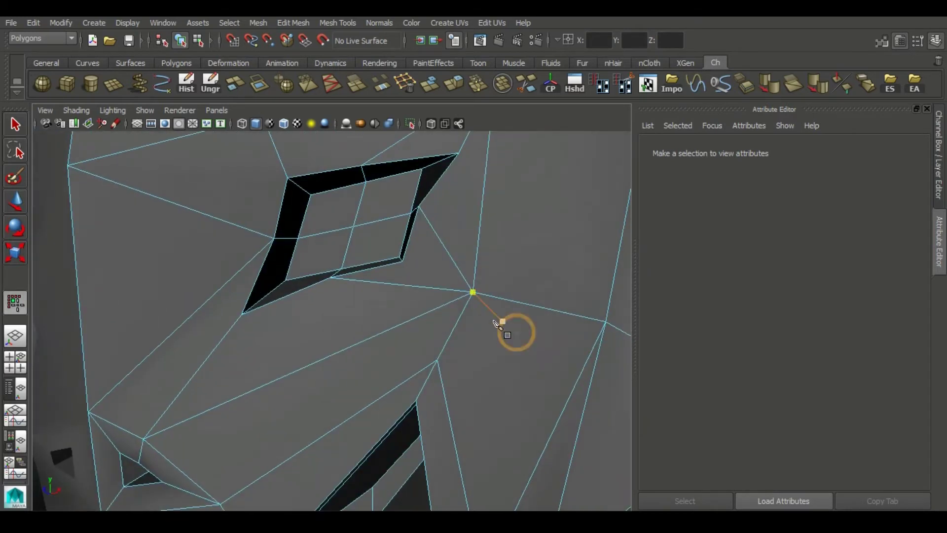
Step: Select the vertex at the eye's corner and orbit around it
{"action": "right_click_drag", "start_coordinate": [284, 226], "coordinate": [188, 226]}
{"action": "scroll", "coordinate": [205, 216], "scroll_direction": "down", "scroll_amount": 3}
{"action": "scroll", "coordinate": [327, 243], "scroll_direction": "up", "scroll_amount": 3}
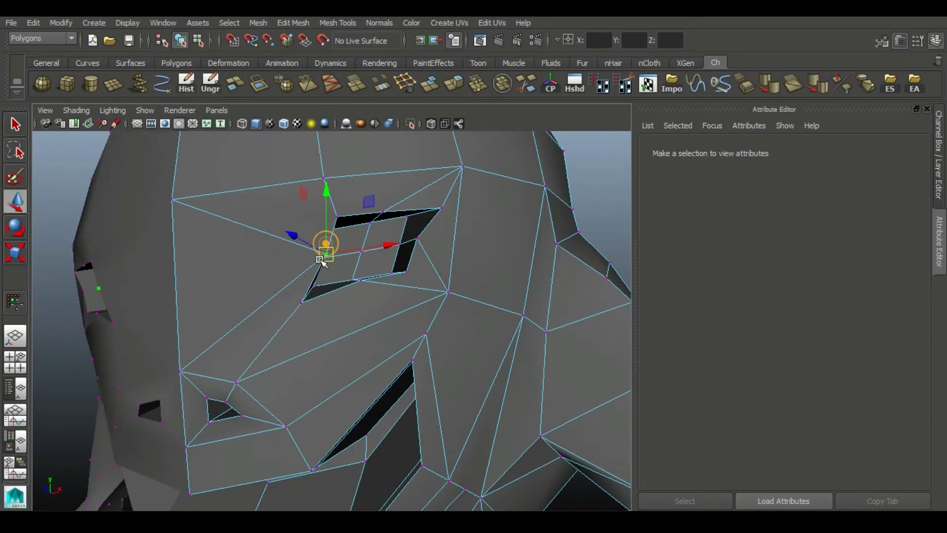
{"action": "left_click", "coordinate": [312, 265]}
{"action": "left_click_drag", "start_coordinate": [341, 227], "coordinate": [406, 290], "text": "alt"}
{"action": "mouse_move", "coordinate": [397, 233]}
{"action": "left_mouse_down", "text": "alt"}
{"action": "mouse_move", "coordinate": [410, 224]}
{"action": "mouse_move", "coordinate": [451, 291]}
{"action": "mouse_move", "coordinate": [404, 288]}
{"action": "mouse_move", "coordinate": [440, 266]}
{"action": "left_mouse_up", "text": "alt"}
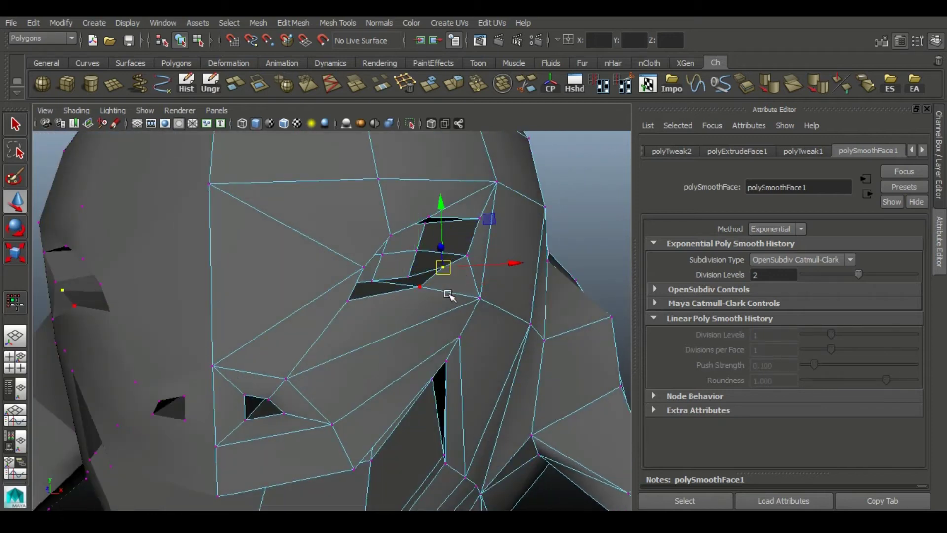
Step: Preview the creature smoothed, then return to the low-poly cage zoomed on the eye
{"action": "key", "text": "3"}
{"action": "left_click_drag", "start_coordinate": [383, 341], "coordinate": [402, 332], "text": "alt"}
{"action": "scroll", "coordinate": [444, 360], "scroll_direction": "down", "scroll_amount": 5}
{"action": "scroll", "coordinate": [478, 328], "scroll_direction": "up", "scroll_amount": 5}
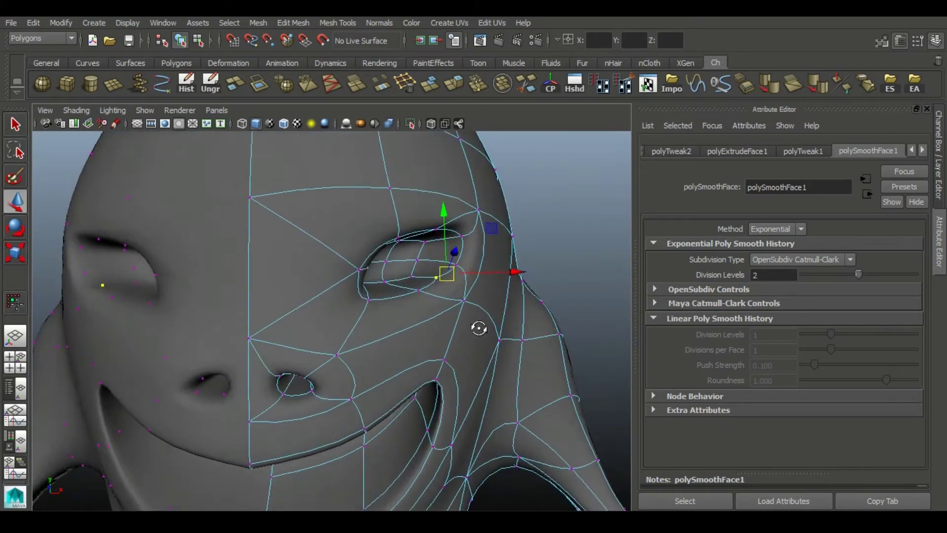
{"action": "left_click_drag", "start_coordinate": [478, 328], "coordinate": [454, 327], "text": "alt"}
{"action": "key", "text": "1"}
{"action": "left_click_drag", "start_coordinate": [448, 242], "coordinate": [389, 269], "text": "alt"}
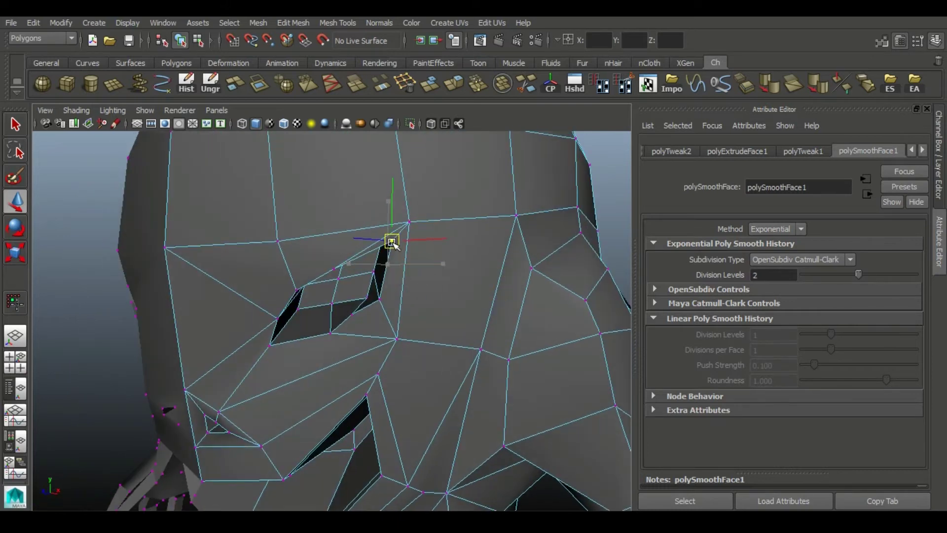
Step: Multi-Cut a new edge beside the eye and check it from a frontal view
{"action": "left_click", "coordinate": [543, 91]}
{"action": "scroll", "coordinate": [423, 285], "scroll_direction": "up", "scroll_amount": 5}
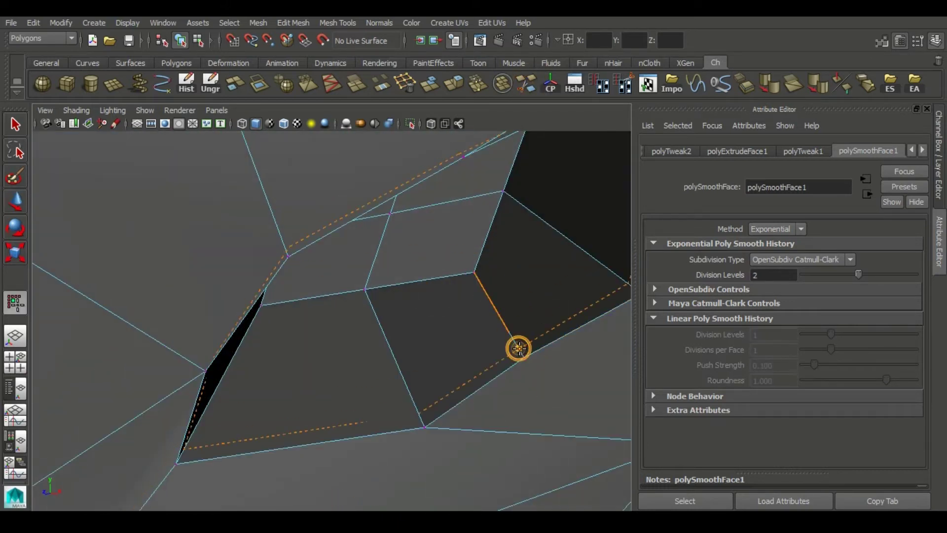
{"action": "left_click", "coordinate": [518, 348]}
{"action": "scroll", "coordinate": [540, 423], "scroll_direction": "down", "scroll_amount": 5}
{"action": "left_click_drag", "start_coordinate": [425, 346], "coordinate": [447, 324], "text": "alt"}
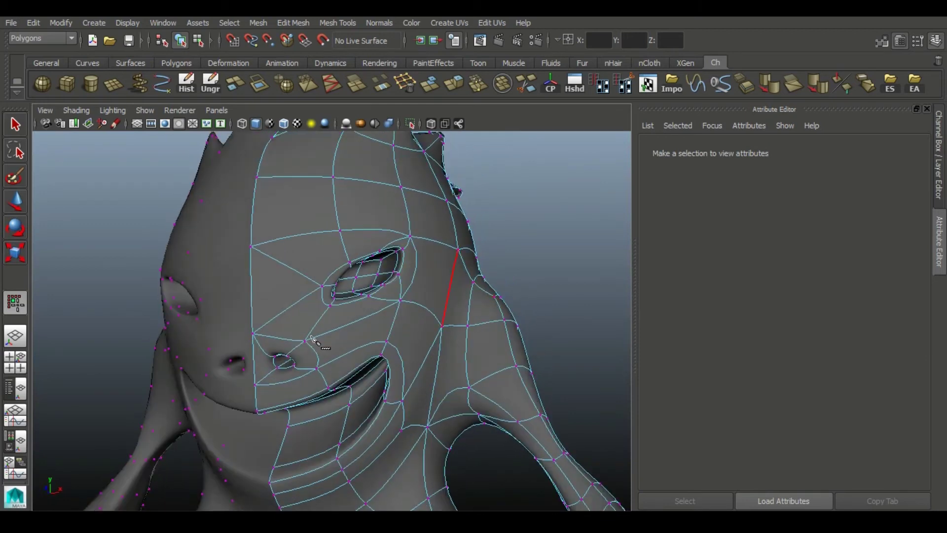
{"action": "left_click_drag", "start_coordinate": [312, 338], "coordinate": [321, 345], "text": "alt"}
{"action": "scroll", "coordinate": [325, 350], "scroll_direction": "up", "scroll_amount": 2}
Step: Pull the eye-corner vertex sideways with soft selection in both eyes
{"action": "key", "text": "w"}
{"action": "left_click", "coordinate": [397, 274]}
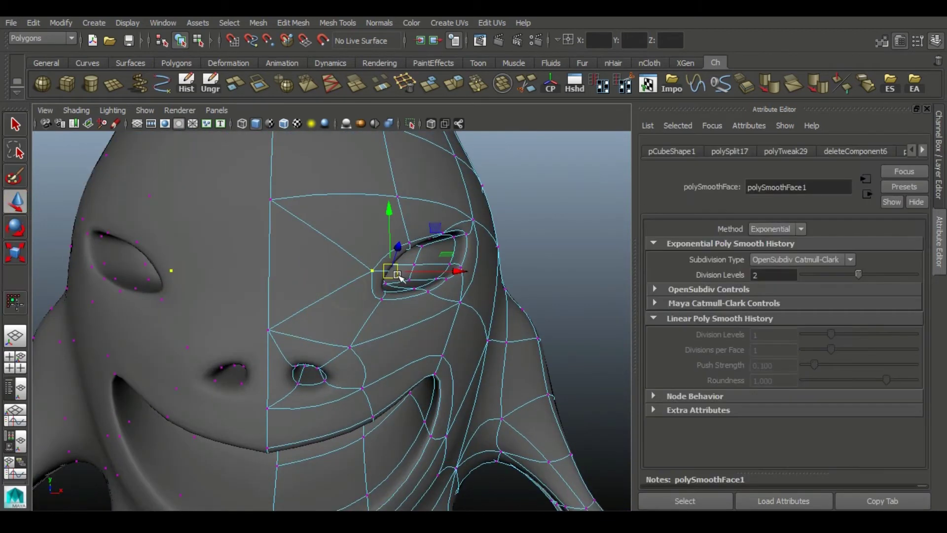
{"action": "key", "text": "b"}
{"action": "left_click_drag", "start_coordinate": [462, 273], "coordinate": [434, 277]}
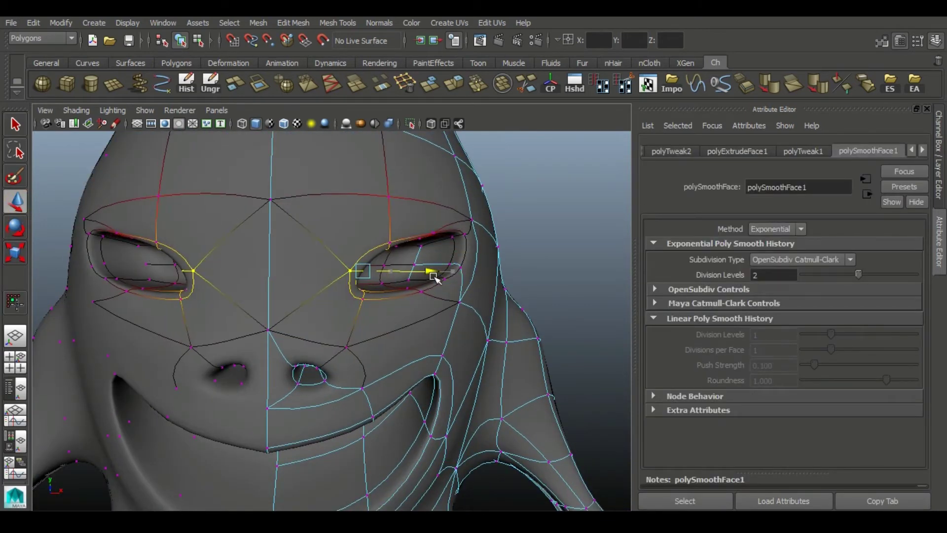
{"action": "mouse_move", "coordinate": [491, 365]}
{"action": "right_mouse_down", "text": "alt"}
{"action": "mouse_move", "coordinate": [422, 286]}
{"action": "mouse_move", "coordinate": [370, 313]}
{"action": "mouse_move", "coordinate": [461, 345]}
{"action": "right_mouse_up", "text": "alt"}
{"action": "mouse_move", "coordinate": [460, 344]}
{"action": "left_mouse_down", "text": "alt"}
{"action": "mouse_move", "coordinate": [493, 205]}
{"action": "mouse_move", "coordinate": [444, 277]}
{"action": "mouse_move", "coordinate": [369, 322]}
{"action": "mouse_move", "coordinate": [345, 311]}
{"action": "left_mouse_up", "text": "alt"}
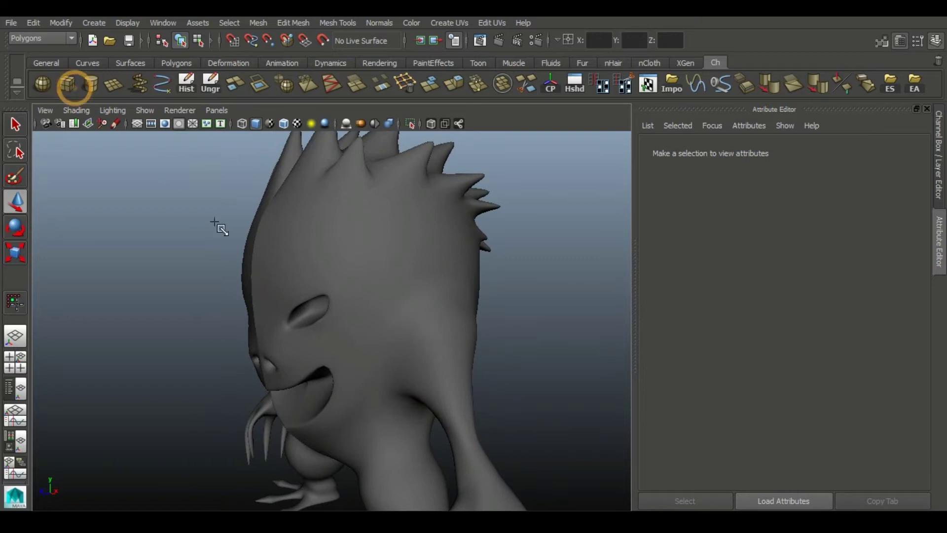
Step: Create a large polygon cube in front of the creature
{"action": "left_click_drag", "start_coordinate": [218, 228], "coordinate": [423, 243], "text": "alt"}
{"action": "mouse_move", "coordinate": [423, 244]}
{"action": "right_mouse_down", "text": "alt"}
{"action": "mouse_move", "coordinate": [328, 191]}
{"action": "mouse_move", "coordinate": [320, 285]}
{"action": "right_mouse_up", "text": "alt"}
{"action": "mouse_move", "coordinate": [316, 395]}
{"action": "left_mouse_down"}
{"action": "mouse_move", "coordinate": [449, 373]}
{"action": "mouse_move", "coordinate": [394, 296]}
{"action": "left_mouse_up"}
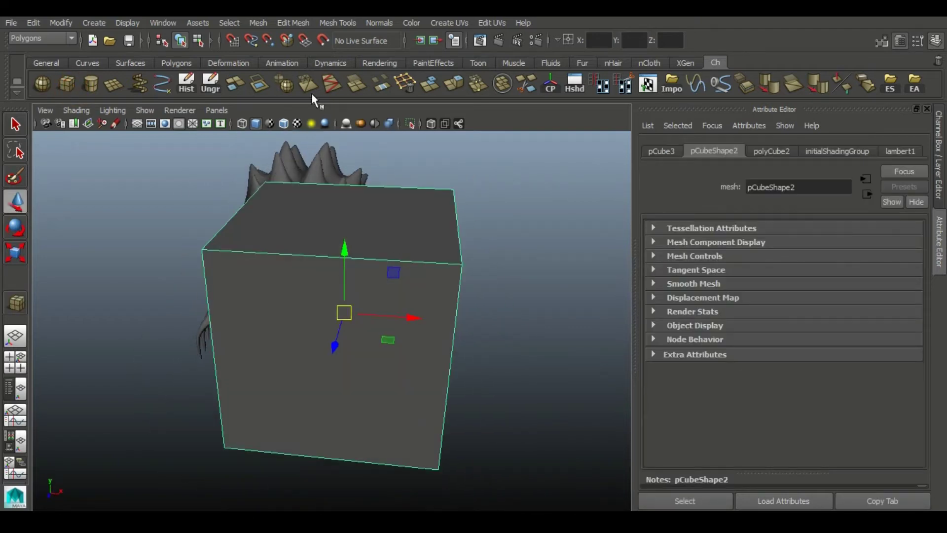
Step: Apply Mesh > Smooth to the cube, adjust its divisions, then undo it
{"action": "left_click", "coordinate": [309, 89]}
{"action": "mouse_move", "coordinate": [503, 281]}
{"action": "left_mouse_down", "text": "alt"}
{"action": "mouse_move", "coordinate": [423, 286]}
{"action": "mouse_move", "coordinate": [424, 315]}
{"action": "left_mouse_up", "text": "alt"}
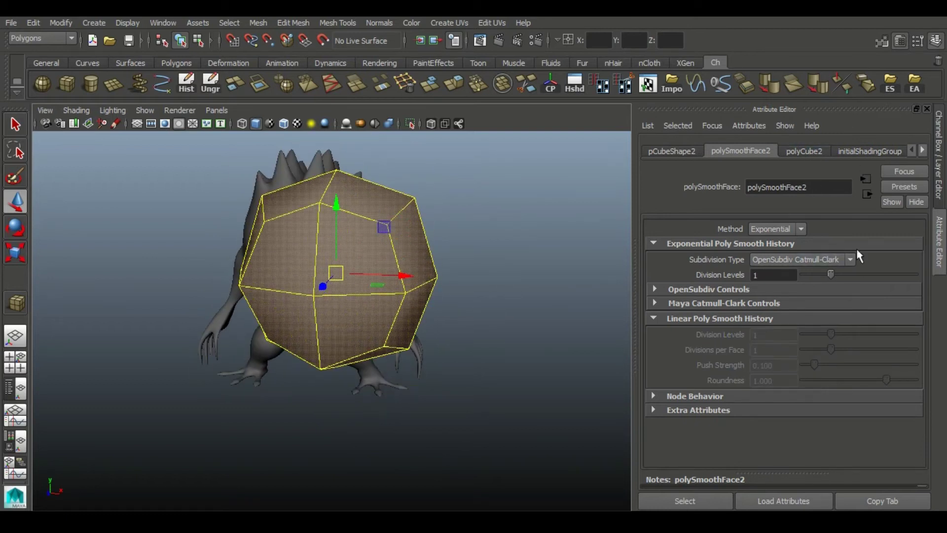
{"action": "left_click_drag", "start_coordinate": [831, 274], "coordinate": [856, 276]}
{"action": "key", "text": "ctrl+z"}
{"action": "key", "text": "ctrl+z"}
{"action": "mouse_move", "coordinate": [437, 294]}
{"action": "left_mouse_down", "text": "alt"}
{"action": "mouse_move", "coordinate": [478, 233]}
{"action": "mouse_move", "coordinate": [412, 211]}
{"action": "mouse_move", "coordinate": [237, 258]}
{"action": "mouse_move", "coordinate": [349, 268]}
{"action": "mouse_move", "coordinate": [429, 232]}
{"action": "mouse_move", "coordinate": [265, 233]}
{"action": "mouse_move", "coordinate": [439, 266]}
{"action": "mouse_move", "coordinate": [378, 254]}
{"action": "mouse_move", "coordinate": [332, 268]}
{"action": "left_mouse_up", "text": "alt"}
Step: Scale the cube down to eyeball size over the face
{"action": "key", "text": "e"}
{"action": "key", "text": "w"}
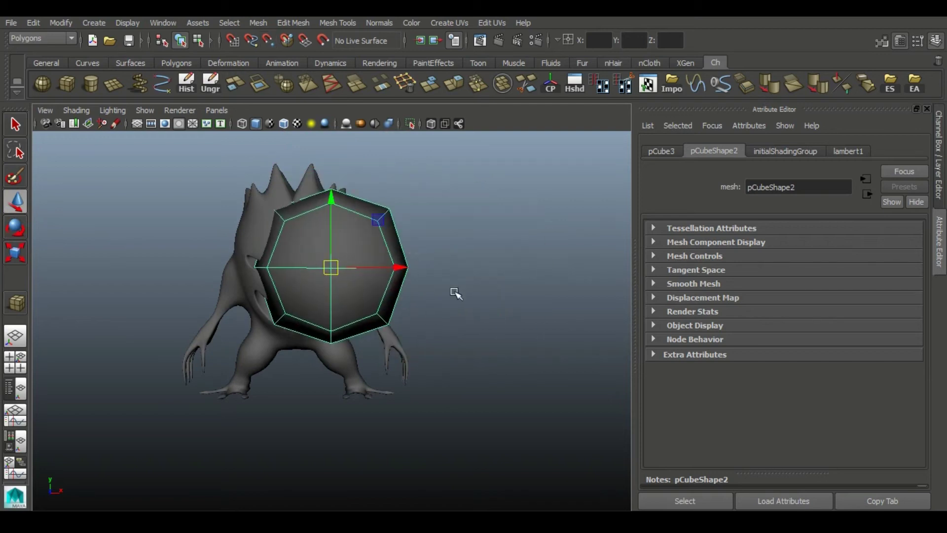
{"action": "right_click_drag", "start_coordinate": [454, 292], "coordinate": [528, 314], "text": "alt"}
{"action": "key", "text": "r"}
{"action": "middle_click_drag", "start_coordinate": [528, 314], "coordinate": [89, 277]}
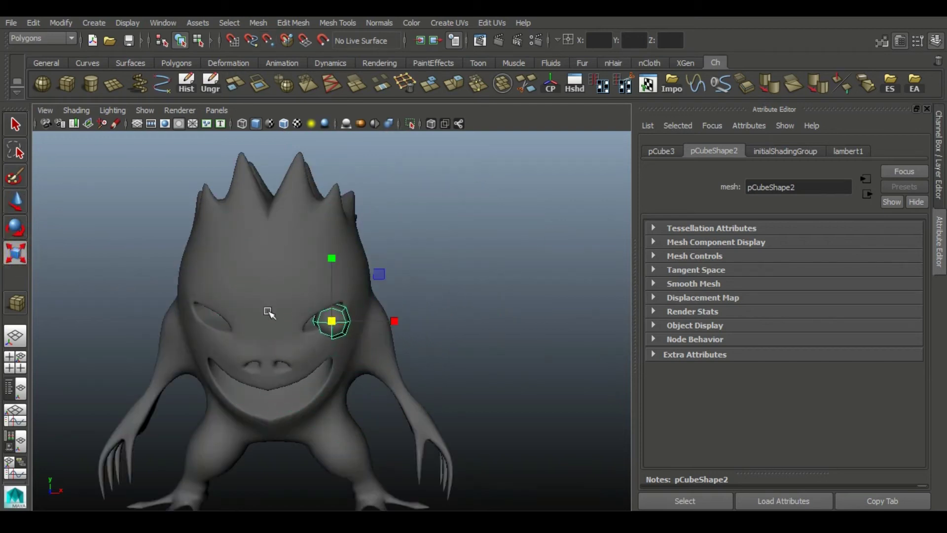
{"action": "right_click_drag", "start_coordinate": [268, 312], "coordinate": [361, 340], "text": "alt"}
{"action": "middle_click_drag", "start_coordinate": [362, 340], "coordinate": [305, 285], "text": "alt"}
Step: Move the small cube into the eye socket
{"action": "key", "text": "w"}
{"action": "middle_click_drag", "start_coordinate": [510, 271], "coordinate": [315, 368], "text": "alt"}
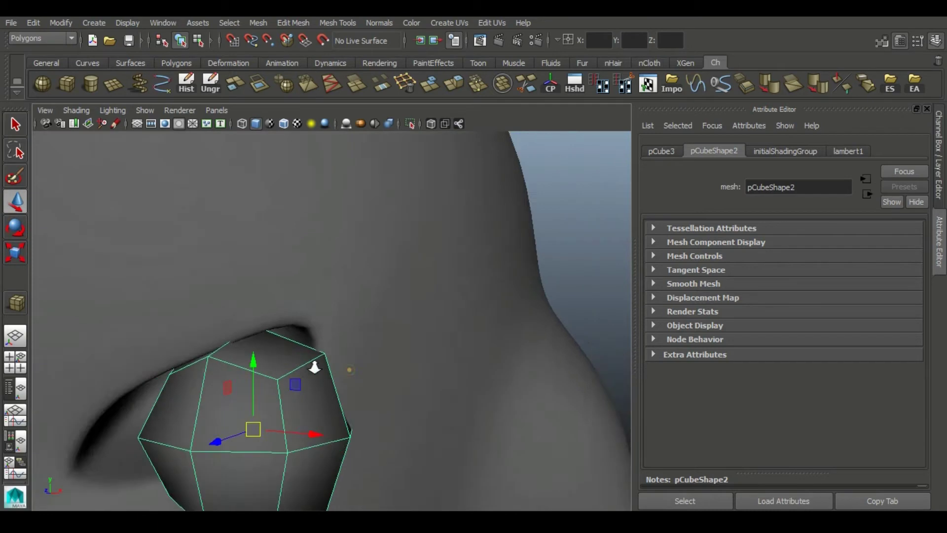
{"action": "right_click_drag", "start_coordinate": [315, 368], "coordinate": [350, 322], "text": "alt"}
{"action": "scroll", "coordinate": [273, 325], "scroll_direction": "down", "scroll_amount": 3}
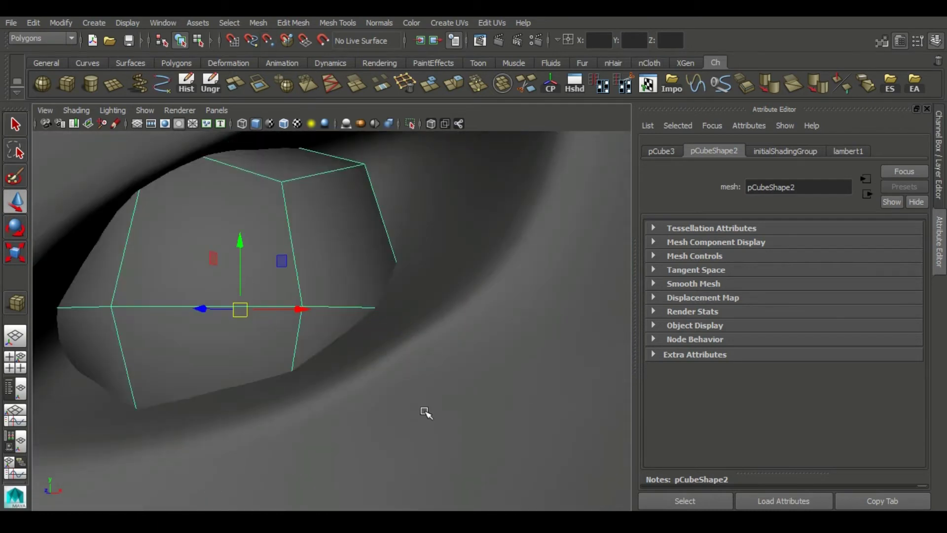
{"action": "scroll", "coordinate": [423, 412], "scroll_direction": "down", "scroll_amount": 5}
{"action": "mouse_move", "coordinate": [321, 283]}
{"action": "left_mouse_down", "text": "alt"}
{"action": "mouse_move", "coordinate": [351, 328]}
{"action": "mouse_move", "coordinate": [288, 359]}
{"action": "mouse_move", "coordinate": [106, 277]}
{"action": "left_mouse_up", "text": "alt"}
Step: Preview the eyeball smoothed, frame it, and nudge it into place in the socket
{"action": "key", "text": "r"}
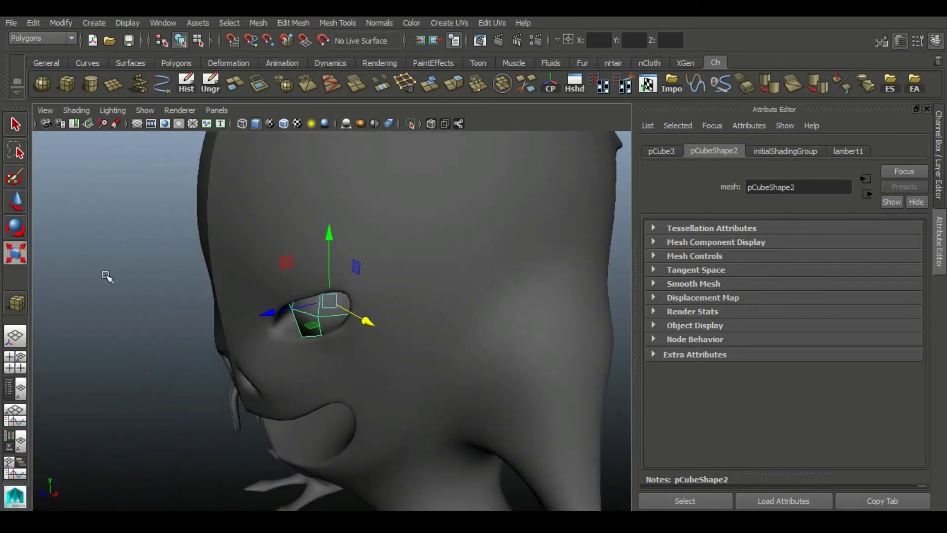
{"action": "key", "text": "3"}
{"action": "mouse_move", "coordinate": [332, 338]}
{"action": "left_mouse_down", "text": "alt"}
{"action": "mouse_move", "coordinate": [294, 368]}
{"action": "mouse_move", "coordinate": [388, 345]}
{"action": "mouse_move", "coordinate": [352, 339]}
{"action": "mouse_move", "coordinate": [346, 353]}
{"action": "mouse_move", "coordinate": [351, 297]}
{"action": "mouse_move", "coordinate": [363, 387]}
{"action": "mouse_move", "coordinate": [404, 386]}
{"action": "left_mouse_up", "text": "alt"}
{"action": "key", "text": "w"}
{"action": "key", "text": "f"}
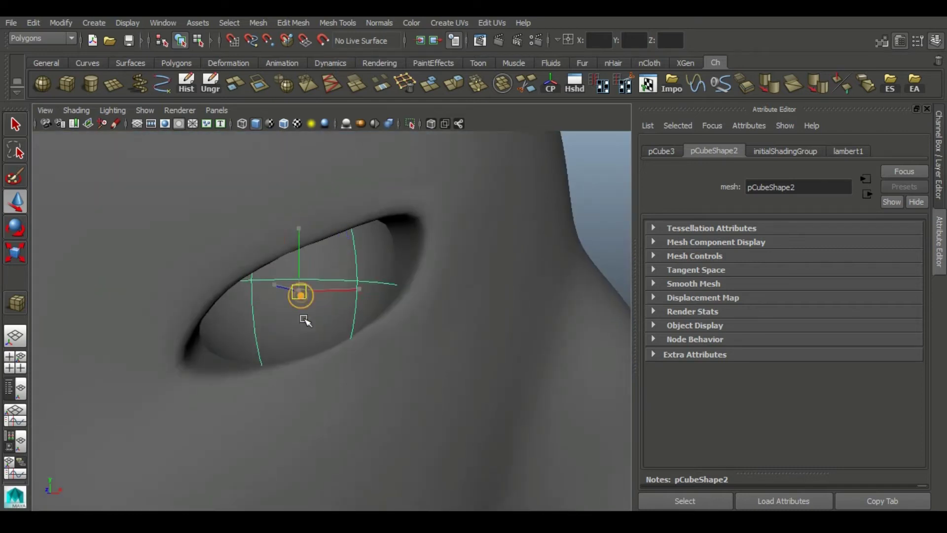
{"action": "left_click_drag", "start_coordinate": [300, 293], "coordinate": [310, 311]}
{"action": "mouse_move", "coordinate": [406, 371]}
{"action": "left_mouse_down", "text": "alt"}
{"action": "mouse_move", "coordinate": [367, 400]}
{"action": "mouse_move", "coordinate": [463, 247]}
{"action": "left_mouse_up", "text": "alt"}
Step: Rotate the eyeball to fit the socket
{"action": "left_click", "coordinate": [15, 231]}
{"action": "mouse_move", "coordinate": [313, 290]}
{"action": "left_mouse_down", "text": "alt"}
{"action": "mouse_move", "coordinate": [427, 225]}
{"action": "mouse_move", "coordinate": [403, 239]}
{"action": "mouse_move", "coordinate": [445, 249]}
{"action": "mouse_move", "coordinate": [401, 243]}
{"action": "mouse_move", "coordinate": [437, 243]}
{"action": "left_mouse_up", "text": "alt"}
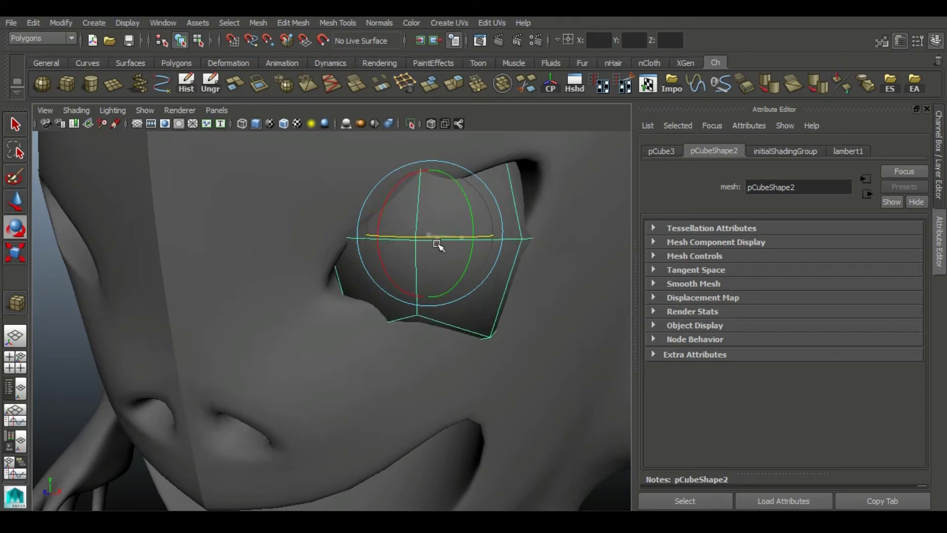
{"action": "mouse_move", "coordinate": [378, 228]}
{"action": "left_mouse_down"}
{"action": "mouse_move", "coordinate": [381, 209]}
{"action": "mouse_move", "coordinate": [482, 229]}
{"action": "mouse_move", "coordinate": [492, 243]}
{"action": "left_mouse_up"}
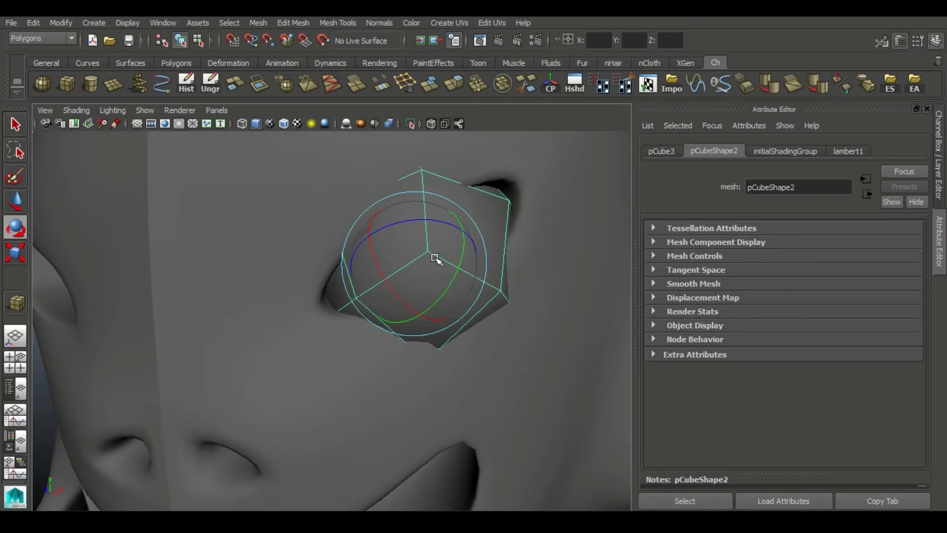
{"action": "scroll", "coordinate": [482, 275], "scroll_direction": "down", "scroll_amount": 5}
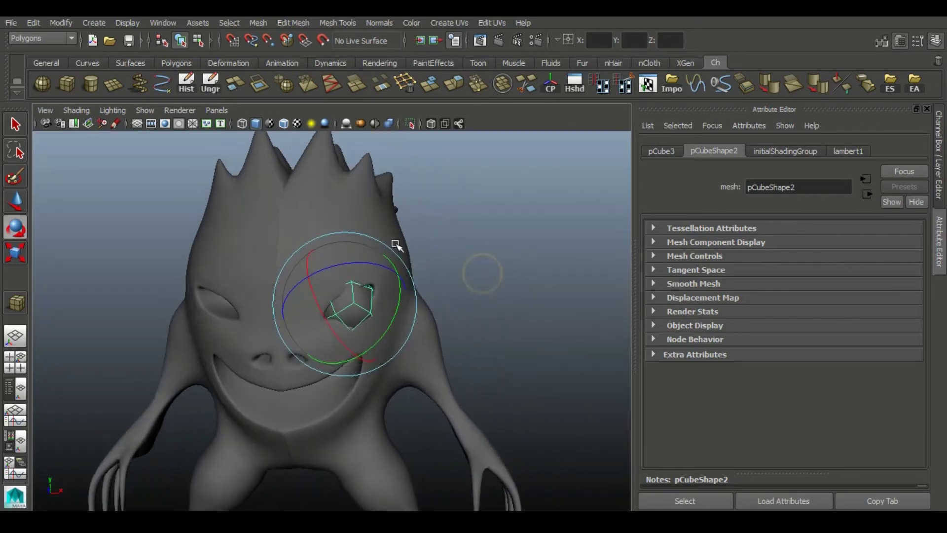
{"action": "left_click_drag", "start_coordinate": [482, 274], "coordinate": [535, 345], "text": "alt"}
Step: Deselect the eyeball and put the head into vertex mode with the Move tool
{"action": "left_click", "coordinate": [576, 204]}
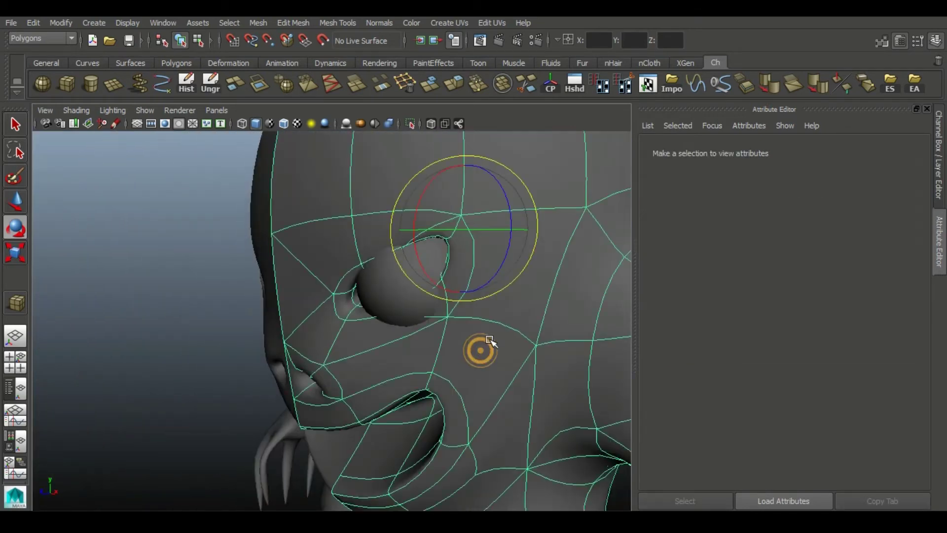
{"action": "right_click_drag", "start_coordinate": [486, 227], "coordinate": [426, 225]}
{"action": "left_click", "coordinate": [447, 319]}
{"action": "key", "text": "w"}
{"action": "mouse_move", "coordinate": [402, 325]}
{"action": "left_mouse_down", "text": "alt"}
{"action": "mouse_move", "coordinate": [385, 342]}
{"action": "mouse_move", "coordinate": [370, 335]}
{"action": "left_mouse_up", "text": "alt"}
Step: Pull the lower eye-corner vertex in toward the eyeball
{"action": "scroll", "coordinate": [371, 335], "scroll_direction": "up", "scroll_amount": 3}
{"action": "mouse_move", "coordinate": [468, 228]}
{"action": "left_mouse_down", "text": "alt"}
{"action": "mouse_move", "coordinate": [451, 283]}
{"action": "mouse_move", "coordinate": [383, 345]}
{"action": "left_mouse_up", "text": "alt"}
{"action": "left_click", "coordinate": [317, 353]}
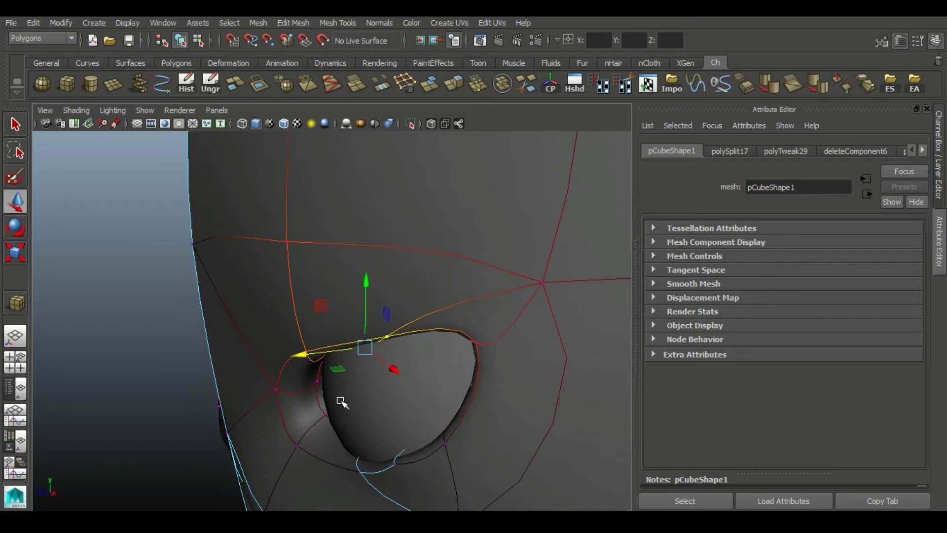
{"action": "left_click_drag", "start_coordinate": [339, 398], "coordinate": [461, 328], "text": "alt"}
{"action": "left_click", "coordinate": [433, 338]}
{"action": "left_click_drag", "start_coordinate": [414, 348], "coordinate": [372, 332], "text": "alt"}
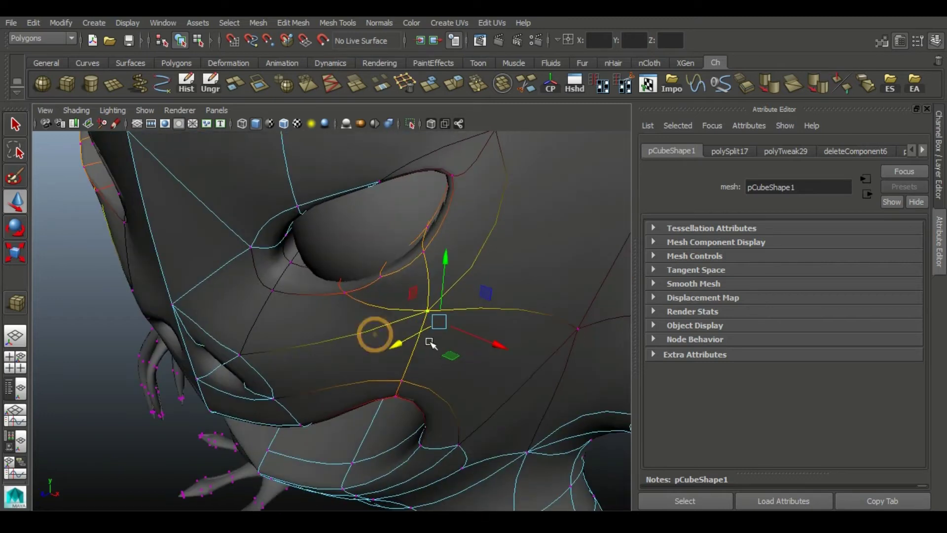
{"action": "mouse_move", "coordinate": [386, 275]}
{"action": "left_mouse_down", "text": "alt"}
{"action": "mouse_move", "coordinate": [383, 311]}
{"action": "mouse_move", "coordinate": [376, 274]}
{"action": "mouse_move", "coordinate": [389, 209]}
{"action": "mouse_move", "coordinate": [339, 247]}
{"action": "mouse_move", "coordinate": [370, 257]}
{"action": "mouse_move", "coordinate": [239, 381]}
{"action": "left_mouse_up", "text": "alt"}
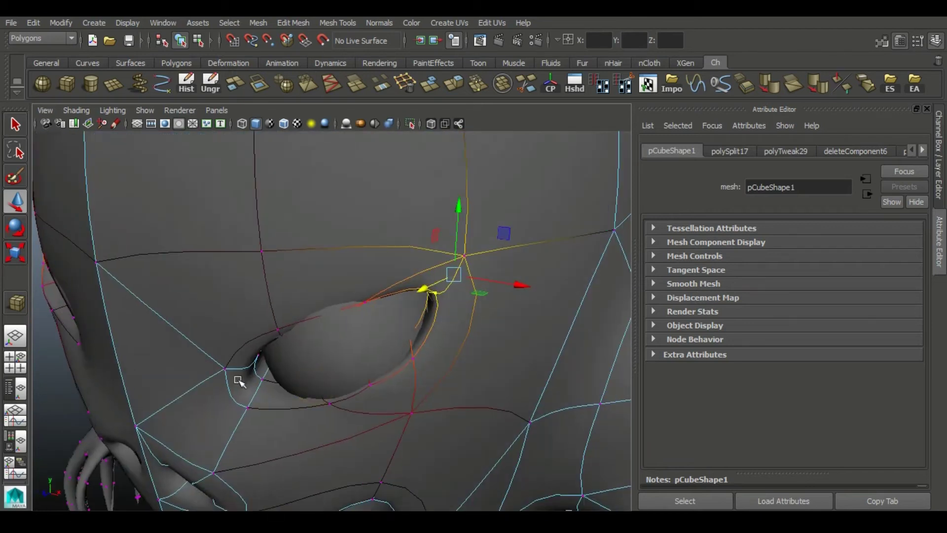
{"action": "left_click", "coordinate": [260, 380]}
{"action": "left_click_drag", "start_coordinate": [191, 419], "coordinate": [215, 407]}
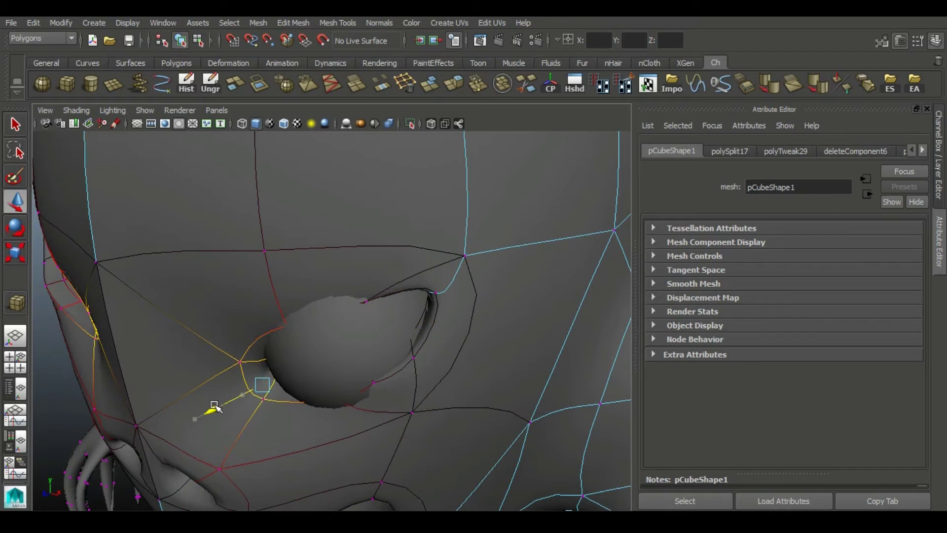
Step: Shrink the soft-select falloff and move rim vertices to tighten the lid around the eye
{"action": "left_click", "coordinate": [300, 317]}
{"action": "left_click_drag", "start_coordinate": [283, 337], "coordinate": [154, 353]}
{"action": "mouse_move", "coordinate": [244, 354]}
{"action": "left_mouse_down"}
{"action": "mouse_move", "coordinate": [217, 363]}
{"action": "mouse_move", "coordinate": [357, 333]}
{"action": "left_mouse_up"}
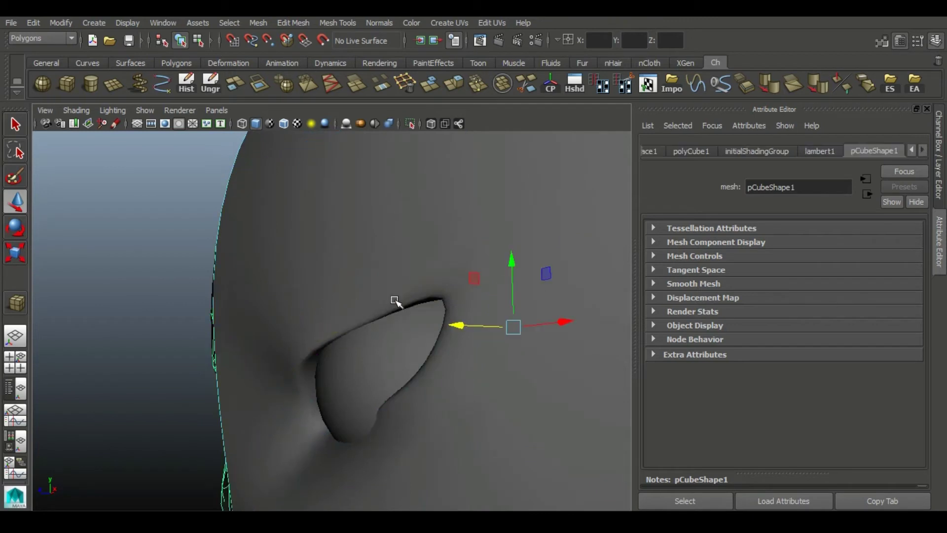
{"action": "key", "text": "1"}
{"action": "left_click_drag", "start_coordinate": [286, 323], "coordinate": [338, 307], "text": "alt"}
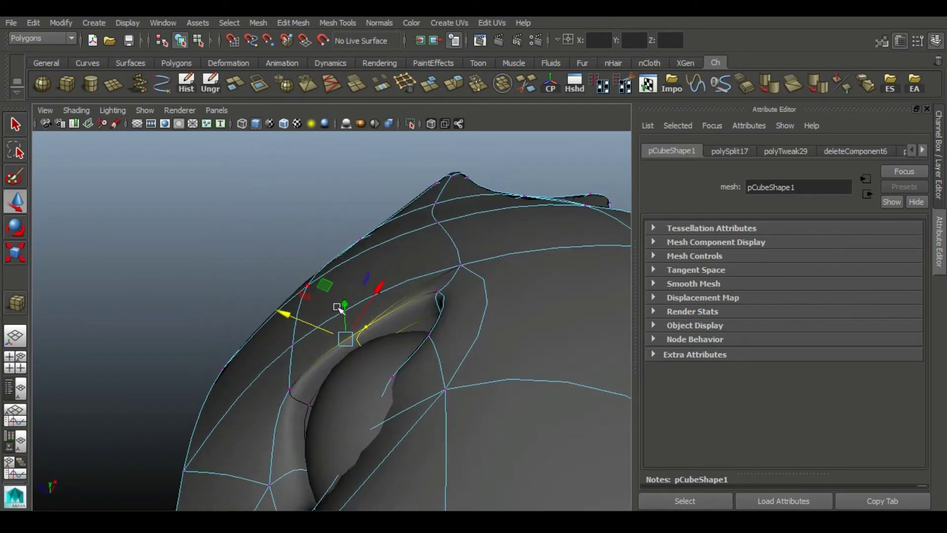
{"action": "left_click", "coordinate": [292, 395]}
{"action": "mouse_move", "coordinate": [217, 377]}
{"action": "left_mouse_down"}
{"action": "mouse_move", "coordinate": [296, 397]}
{"action": "mouse_move", "coordinate": [355, 440]}
{"action": "mouse_move", "coordinate": [271, 431]}
{"action": "mouse_move", "coordinate": [338, 469]}
{"action": "mouse_move", "coordinate": [327, 434]}
{"action": "left_mouse_up"}
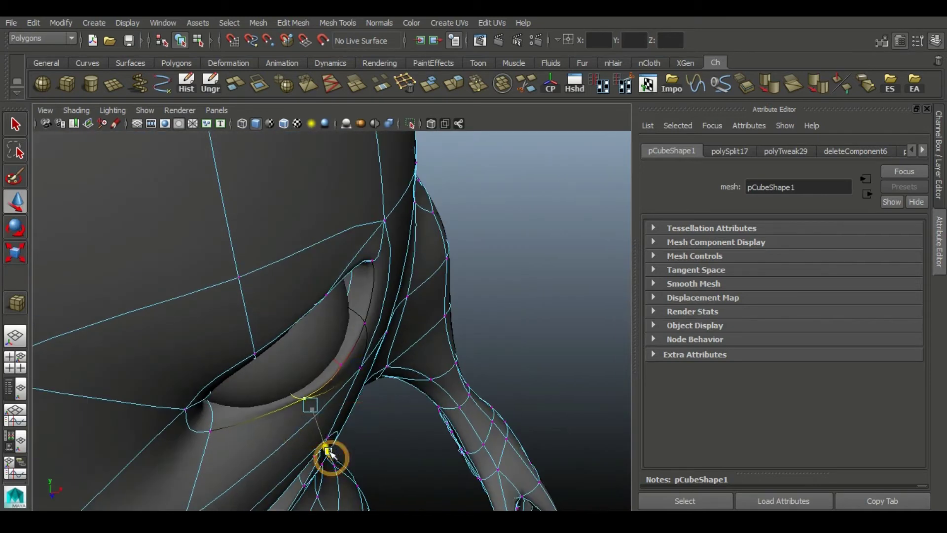
Step: Select more socket rim vertices and inspect the socket from several angles
{"action": "mouse_move", "coordinate": [404, 428]}
{"action": "left_mouse_down", "text": "alt"}
{"action": "mouse_move", "coordinate": [249, 360]}
{"action": "mouse_move", "coordinate": [370, 406]}
{"action": "left_mouse_up", "text": "alt"}
{"action": "left_click", "coordinate": [362, 390]}
{"action": "mouse_move", "coordinate": [305, 396]}
{"action": "left_mouse_down", "text": "alt"}
{"action": "mouse_move", "coordinate": [429, 347]}
{"action": "mouse_move", "coordinate": [296, 393]}
{"action": "left_mouse_up", "text": "alt"}
{"action": "mouse_move", "coordinate": [413, 332]}
{"action": "left_mouse_down", "text": "alt"}
{"action": "mouse_move", "coordinate": [420, 334]}
{"action": "mouse_move", "coordinate": [387, 366]}
{"action": "left_mouse_up", "text": "alt"}
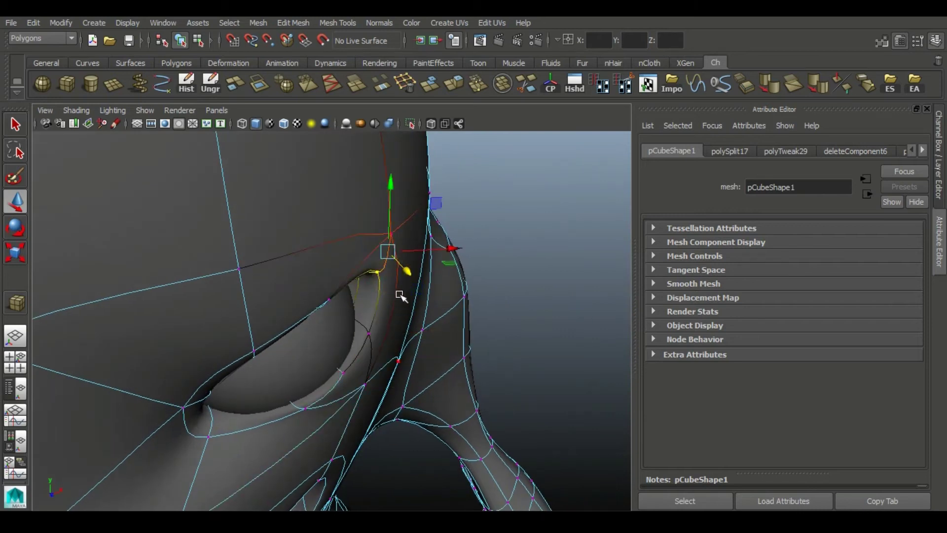
{"action": "left_click", "coordinate": [326, 295]}
{"action": "mouse_move", "coordinate": [388, 356]}
{"action": "left_mouse_down", "text": "alt"}
{"action": "mouse_move", "coordinate": [334, 247]}
{"action": "mouse_move", "coordinate": [256, 292]}
{"action": "mouse_move", "coordinate": [228, 321]}
{"action": "mouse_move", "coordinate": [424, 299]}
{"action": "mouse_move", "coordinate": [360, 337]}
{"action": "mouse_move", "coordinate": [564, 242]}
{"action": "left_mouse_up", "text": "alt"}
{"action": "left_click_drag", "start_coordinate": [345, 254], "coordinate": [351, 309], "text": "alt"}
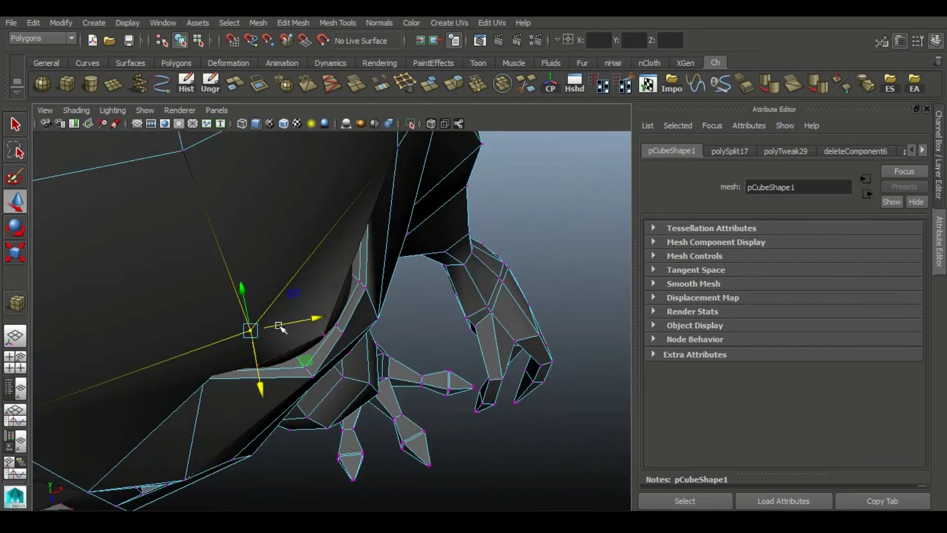
{"action": "mouse_move", "coordinate": [281, 329]}
{"action": "left_mouse_down", "text": "alt"}
{"action": "mouse_move", "coordinate": [421, 336]}
{"action": "mouse_move", "coordinate": [282, 265]}
{"action": "mouse_move", "coordinate": [217, 360]}
{"action": "left_mouse_up", "text": "alt"}
Step: Clear the vertex selection and select the eyeball
{"action": "left_click", "coordinate": [218, 360]}
{"action": "scroll", "coordinate": [448, 377], "scroll_direction": "down", "scroll_amount": 5}
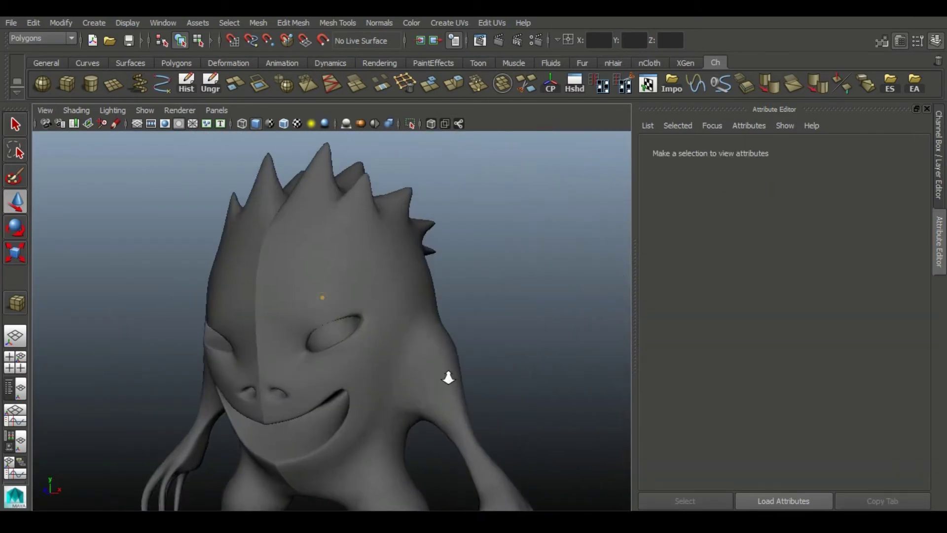
{"action": "scroll", "coordinate": [448, 377], "scroll_direction": "up", "scroll_amount": 5}
{"action": "mouse_move", "coordinate": [401, 332]}
{"action": "left_mouse_down", "text": "alt"}
{"action": "mouse_move", "coordinate": [375, 332]}
{"action": "mouse_move", "coordinate": [399, 306]}
{"action": "left_mouse_up", "text": "alt"}
{"action": "scroll", "coordinate": [375, 332], "scroll_direction": "down", "scroll_amount": 6}
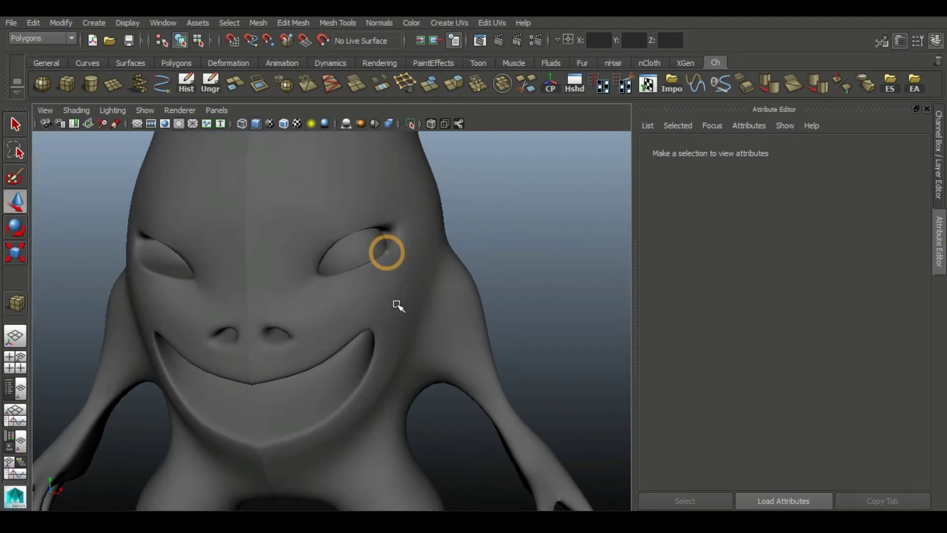
{"action": "left_click", "coordinate": [386, 252]}
{"action": "scroll", "coordinate": [508, 355], "scroll_direction": "up", "scroll_amount": 5}
Step: Select the eyeball's front faces and extrude them
{"action": "right_click", "coordinate": [339, 288]}
{"action": "left_click", "coordinate": [339, 261]}
{"action": "left_click_drag", "start_coordinate": [360, 275], "coordinate": [431, 254]}
{"action": "left_click_drag", "start_coordinate": [530, 242], "coordinate": [475, 264], "text": "alt"}
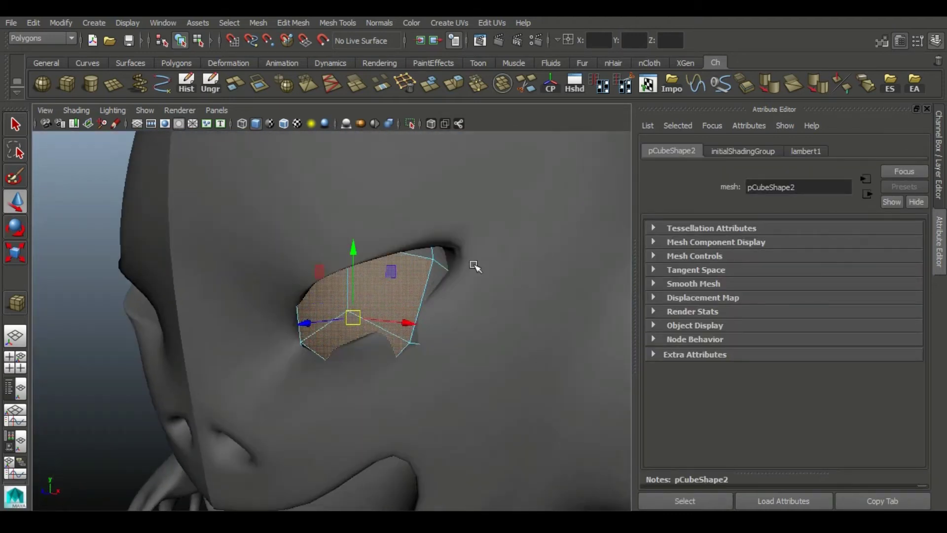
{"action": "left_click", "coordinate": [454, 83]}
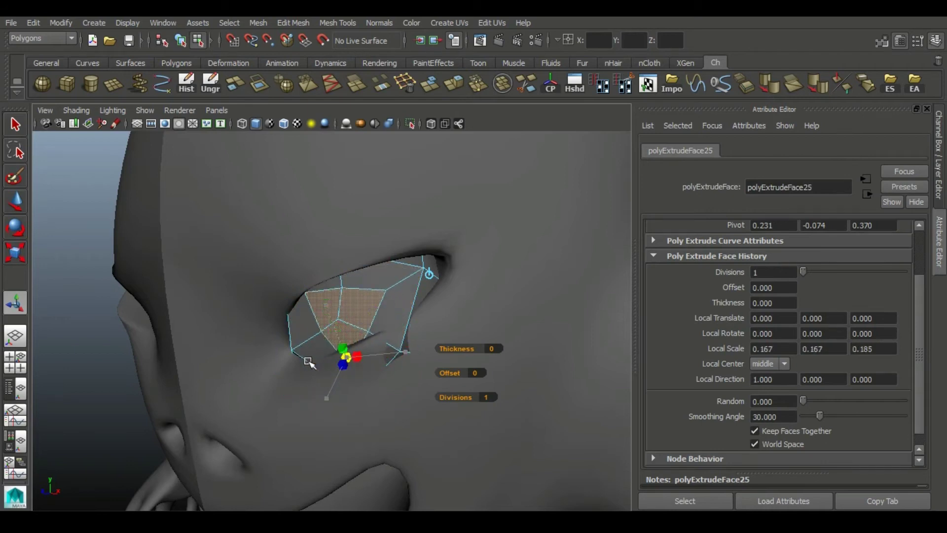
{"action": "left_click_drag", "start_coordinate": [290, 363], "coordinate": [263, 339], "text": "alt"}
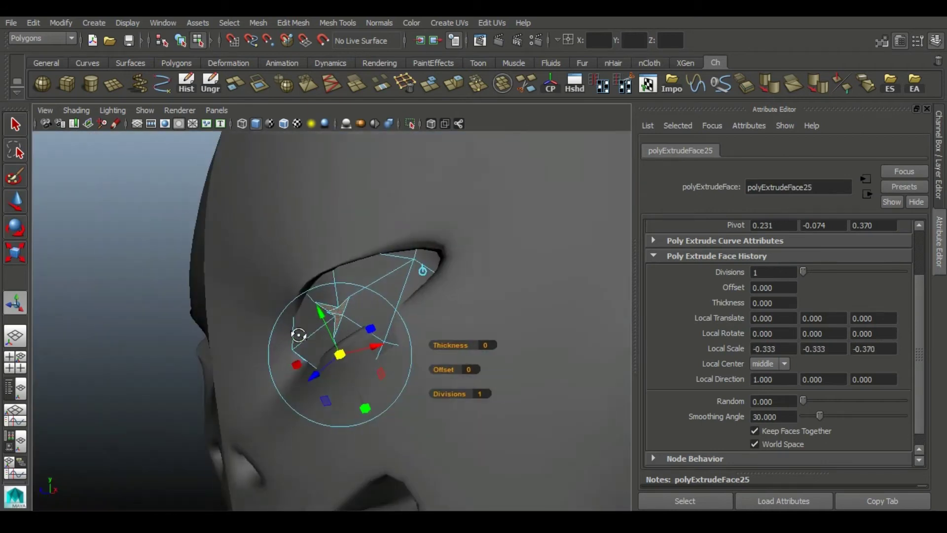
Step: Scale the extrusion inward to -0.433 and extrude the pupil faces again
{"action": "key", "text": "r"}
{"action": "left_click_drag", "start_coordinate": [272, 335], "coordinate": [249, 365], "text": "alt"}
{"action": "mouse_move", "coordinate": [270, 327]}
{"action": "left_mouse_down", "text": "alt"}
{"action": "mouse_move", "coordinate": [290, 329]}
{"action": "mouse_move", "coordinate": [351, 303]}
{"action": "mouse_move", "coordinate": [370, 327]}
{"action": "mouse_move", "coordinate": [265, 377]}
{"action": "mouse_move", "coordinate": [321, 338]}
{"action": "mouse_move", "coordinate": [360, 362]}
{"action": "mouse_move", "coordinate": [229, 345]}
{"action": "mouse_move", "coordinate": [377, 281]}
{"action": "mouse_move", "coordinate": [340, 230]}
{"action": "left_mouse_up", "text": "alt"}
{"action": "mouse_move", "coordinate": [416, 287]}
{"action": "left_mouse_down", "text": "alt"}
{"action": "mouse_move", "coordinate": [446, 309]}
{"action": "mouse_move", "coordinate": [434, 276]}
{"action": "mouse_move", "coordinate": [405, 301]}
{"action": "mouse_move", "coordinate": [236, 355]}
{"action": "mouse_move", "coordinate": [311, 326]}
{"action": "mouse_move", "coordinate": [356, 276]}
{"action": "mouse_move", "coordinate": [375, 207]}
{"action": "mouse_move", "coordinate": [387, 76]}
{"action": "left_mouse_up", "text": "alt"}
{"action": "left_click", "coordinate": [458, 88]}
{"action": "mouse_move", "coordinate": [376, 359]}
{"action": "left_mouse_down", "text": "alt"}
{"action": "mouse_move", "coordinate": [306, 345]}
{"action": "mouse_move", "coordinate": [295, 371]}
{"action": "left_mouse_up", "text": "alt"}
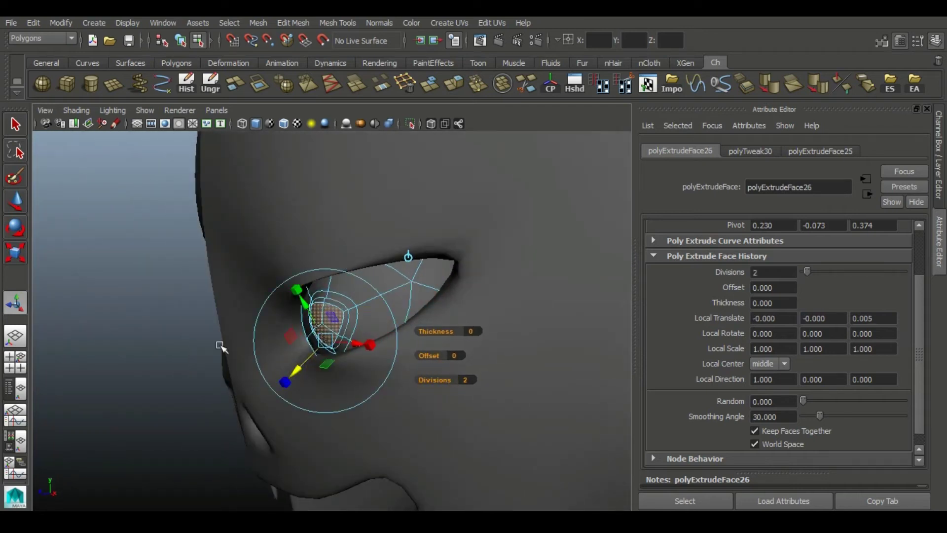
{"action": "left_click_drag", "start_coordinate": [220, 346], "coordinate": [365, 358], "text": "alt"}
Step: Add two more extrusions to deepen the pupil
{"action": "left_click", "coordinate": [456, 95]}
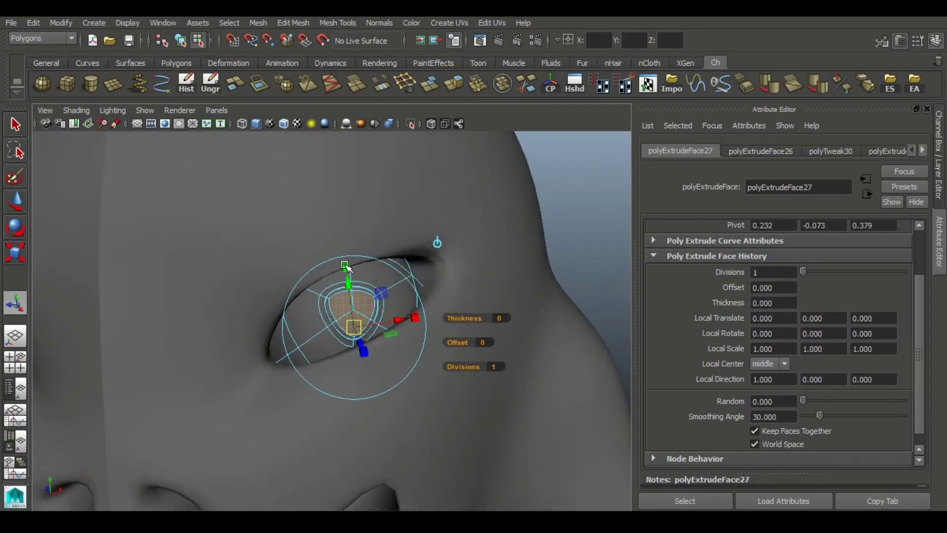
{"action": "scroll", "coordinate": [349, 334], "scroll_direction": "up", "scroll_amount": 5}
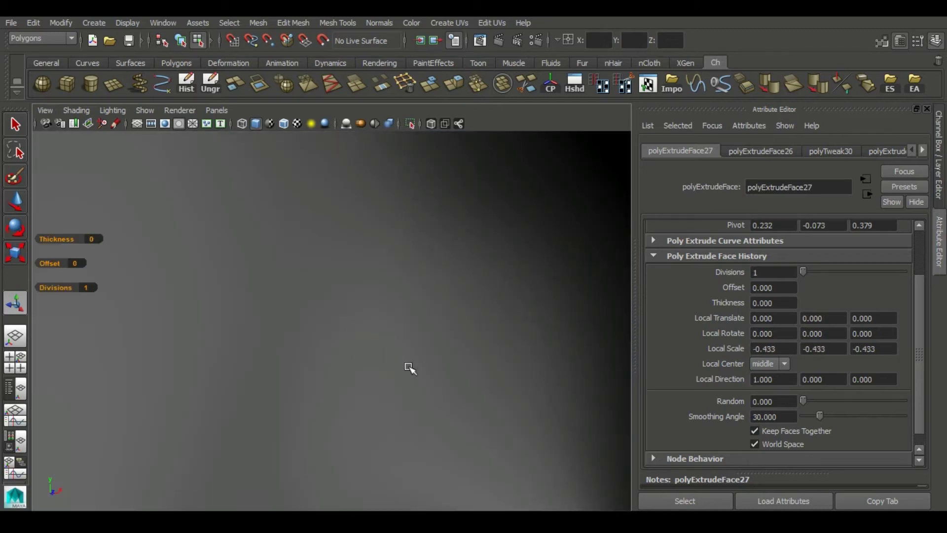
{"action": "scroll", "coordinate": [408, 368], "scroll_direction": "down", "scroll_amount": 3}
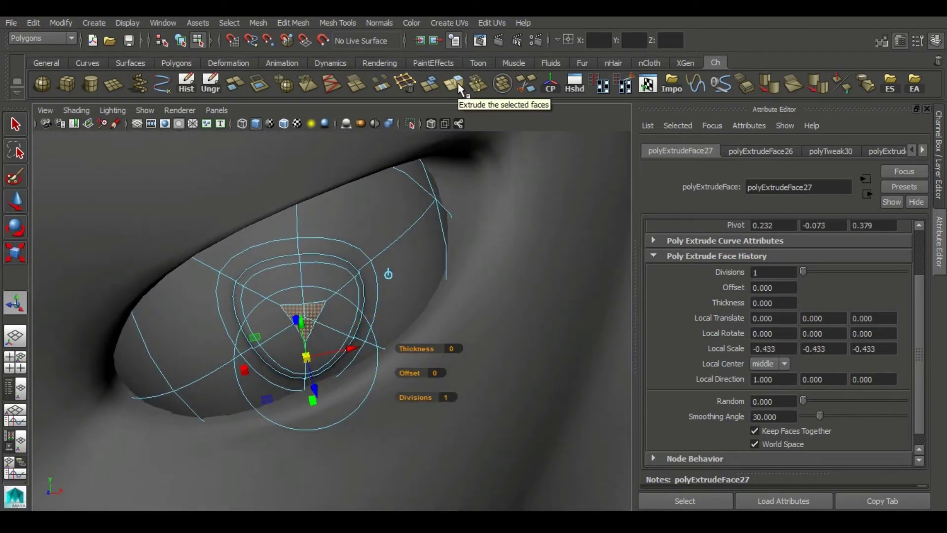
{"action": "left_click", "coordinate": [456, 83]}
{"action": "mouse_move", "coordinate": [328, 412]}
{"action": "left_mouse_down", "text": "alt"}
{"action": "mouse_move", "coordinate": [444, 345]}
{"action": "mouse_move", "coordinate": [444, 321]}
{"action": "left_mouse_up", "text": "alt"}
{"action": "scroll", "coordinate": [444, 320], "scroll_direction": "down", "scroll_amount": 5}
{"action": "scroll", "coordinate": [325, 227], "scroll_direction": "up", "scroll_amount": 5}
Step: Return the eyeball to object mode with the Move tool and check it from side and front
{"action": "right_click_drag", "start_coordinate": [324, 228], "coordinate": [395, 213]}
{"action": "mouse_move", "coordinate": [394, 213]}
{"action": "left_mouse_down", "text": "alt"}
{"action": "mouse_move", "coordinate": [349, 375]}
{"action": "mouse_move", "coordinate": [381, 372]}
{"action": "mouse_move", "coordinate": [290, 309]}
{"action": "mouse_move", "coordinate": [296, 315]}
{"action": "left_mouse_up", "text": "alt"}
{"action": "left_click", "coordinate": [290, 309]}
{"action": "scroll", "coordinate": [289, 309], "scroll_direction": "up", "scroll_amount": 3}
{"action": "left_click", "coordinate": [13, 198]}
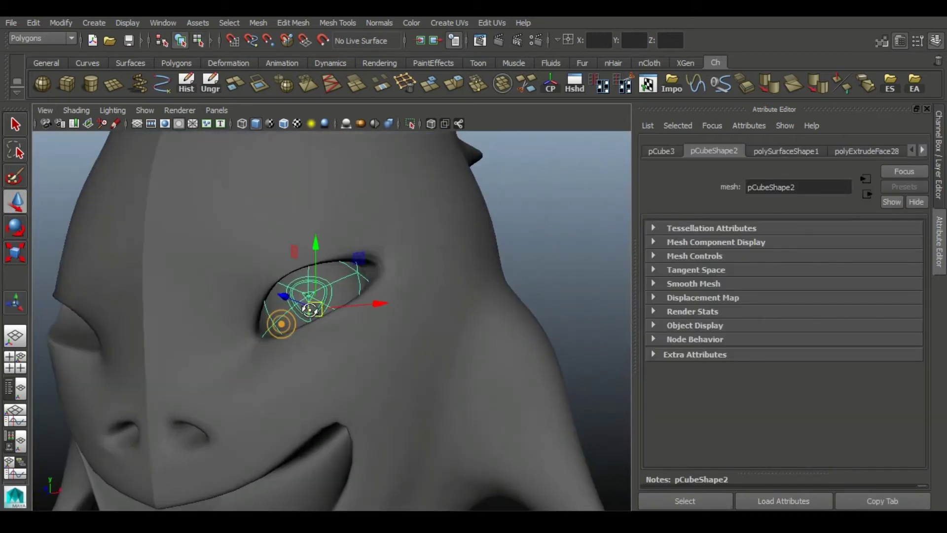
{"action": "scroll", "coordinate": [316, 311], "scroll_direction": "up", "scroll_amount": 2}
{"action": "left_click_drag", "start_coordinate": [390, 283], "coordinate": [300, 297], "text": "alt"}
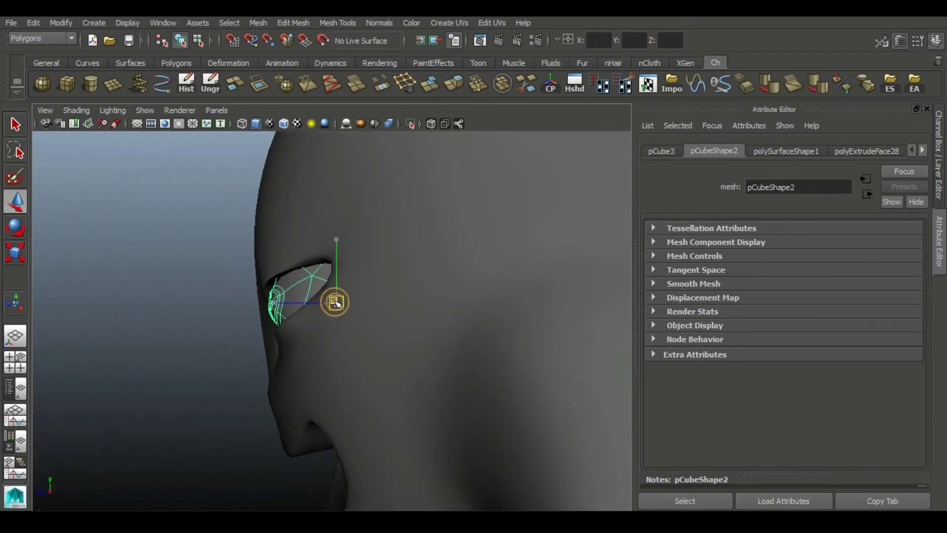
{"action": "mouse_move", "coordinate": [200, 364]}
{"action": "left_mouse_down", "text": "alt"}
{"action": "mouse_move", "coordinate": [307, 334]}
{"action": "mouse_move", "coordinate": [465, 262]}
{"action": "left_mouse_up", "text": "alt"}
Step: Deselect the eyeball and orbit out to view the whole creature from the front
{"action": "scroll", "coordinate": [433, 274], "scroll_direction": "down", "scroll_amount": 3}
{"action": "left_click", "coordinate": [423, 275]}
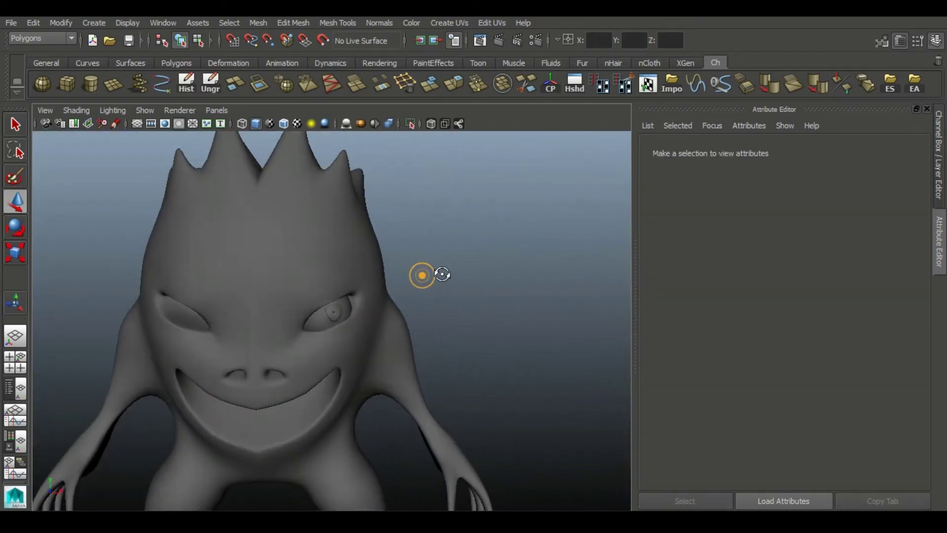
{"action": "right_click_drag", "start_coordinate": [346, 247], "coordinate": [404, 361], "text": "alt"}
{"action": "right_click_drag", "start_coordinate": [380, 414], "coordinate": [318, 385], "text": "alt"}
{"action": "left_click_drag", "start_coordinate": [343, 355], "coordinate": [349, 332], "text": "alt"}
{"action": "scroll", "coordinate": [296, 308], "scroll_direction": "down", "scroll_amount": 3}
{"action": "mouse_move", "coordinate": [364, 284]}
{"action": "left_mouse_down", "text": "alt"}
{"action": "mouse_move", "coordinate": [377, 282]}
{"action": "mouse_move", "coordinate": [239, 258]}
{"action": "left_mouse_up", "text": "alt"}
{"action": "scroll", "coordinate": [239, 258], "scroll_direction": "up", "scroll_amount": 5}
Step: Draw a new interactive polygon cube beside the creature's legs
{"action": "left_click", "coordinate": [306, 328]}
{"action": "mouse_move", "coordinate": [306, 328]}
{"action": "left_mouse_down", "text": "alt"}
{"action": "mouse_move", "coordinate": [447, 348]}
{"action": "mouse_move", "coordinate": [288, 375]}
{"action": "mouse_move", "coordinate": [349, 317]}
{"action": "left_mouse_up", "text": "alt"}
{"action": "scroll", "coordinate": [349, 317], "scroll_direction": "up", "scroll_amount": 3}
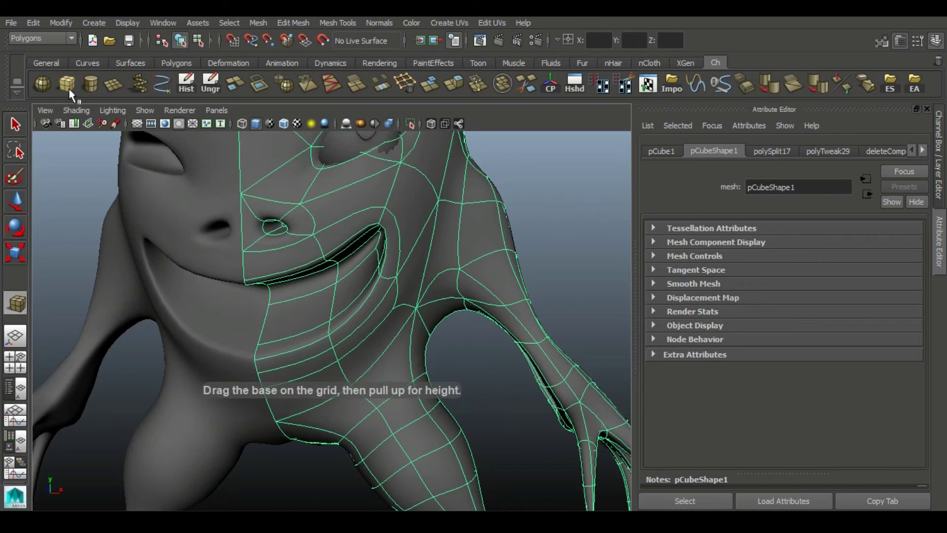
{"action": "left_click_drag", "start_coordinate": [212, 232], "coordinate": [352, 403], "text": "alt"}
{"action": "middle_click_drag", "start_coordinate": [353, 403], "coordinate": [328, 466], "text": "alt"}
{"action": "mouse_move", "coordinate": [328, 466]}
{"action": "left_mouse_down", "text": "alt"}
{"action": "mouse_move", "coordinate": [339, 436]}
{"action": "mouse_move", "coordinate": [292, 338]}
{"action": "left_mouse_up", "text": "alt"}
Step: Scale the new cube into a tall, narrow block
{"action": "scroll", "coordinate": [370, 459], "scroll_direction": "up", "scroll_amount": 5}
{"action": "left_click_drag", "start_coordinate": [325, 310], "coordinate": [296, 276], "text": "alt"}
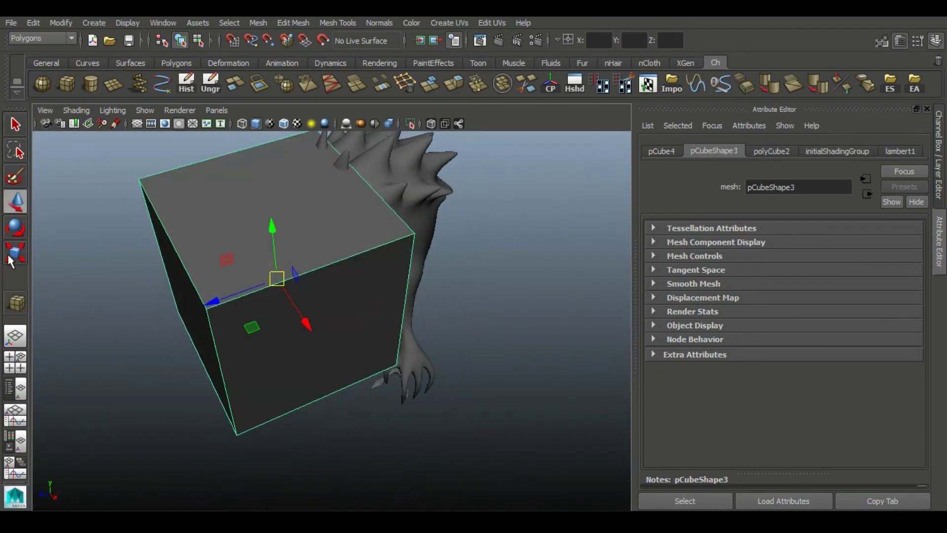
{"action": "left_click", "coordinate": [11, 257]}
{"action": "scroll", "coordinate": [220, 309], "scroll_direction": "down", "scroll_amount": 3}
{"action": "right_click_drag", "start_coordinate": [174, 233], "coordinate": [236, 274], "text": "alt"}
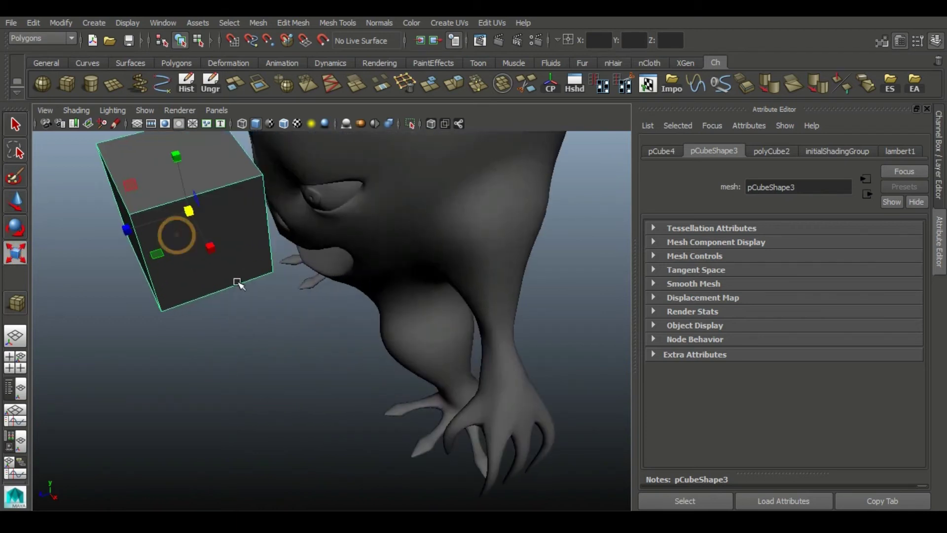
{"action": "right_click_drag", "start_coordinate": [286, 349], "coordinate": [277, 341], "text": "alt"}
{"action": "left_click_drag", "start_coordinate": [197, 332], "coordinate": [228, 321], "text": "alt"}
{"action": "mouse_move", "coordinate": [269, 373]}
{"action": "left_mouse_down", "text": "alt"}
{"action": "mouse_move", "coordinate": [350, 332]}
{"action": "mouse_move", "coordinate": [334, 421]}
{"action": "mouse_move", "coordinate": [289, 374]}
{"action": "left_mouse_up", "text": "alt"}
Step: Scale the cube's bottom face narrower so the block tapers
{"action": "right_click_drag", "start_coordinate": [239, 303], "coordinate": [240, 331]}
{"action": "left_click", "coordinate": [241, 330]}
{"action": "mouse_move", "coordinate": [165, 345]}
{"action": "left_mouse_down", "text": "alt"}
{"action": "mouse_move", "coordinate": [336, 354]}
{"action": "mouse_move", "coordinate": [253, 380]}
{"action": "mouse_move", "coordinate": [327, 386]}
{"action": "mouse_move", "coordinate": [327, 338]}
{"action": "mouse_move", "coordinate": [255, 340]}
{"action": "mouse_move", "coordinate": [422, 311]}
{"action": "mouse_move", "coordinate": [385, 281]}
{"action": "mouse_move", "coordinate": [260, 249]}
{"action": "mouse_move", "coordinate": [179, 267]}
{"action": "mouse_move", "coordinate": [211, 331]}
{"action": "left_mouse_up", "text": "alt"}
Step: Add horizontal and vertical edge loops to the block and turn on smooth preview (3)
{"action": "left_click", "coordinate": [392, 262]}
{"action": "left_click", "coordinate": [360, 269]}
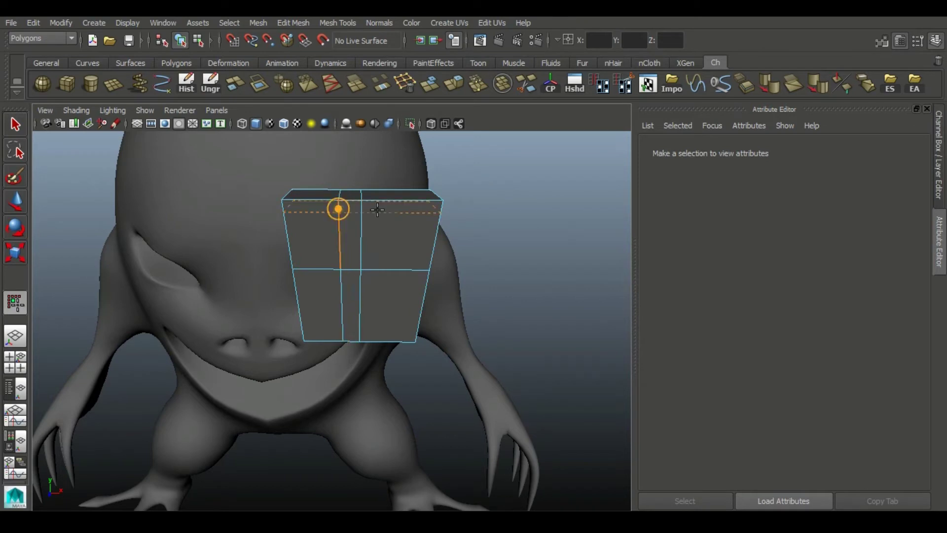
{"action": "left_click", "coordinate": [22, 205]}
{"action": "right_click_drag", "start_coordinate": [370, 219], "coordinate": [368, 186]}
{"action": "left_click", "coordinate": [362, 193]}
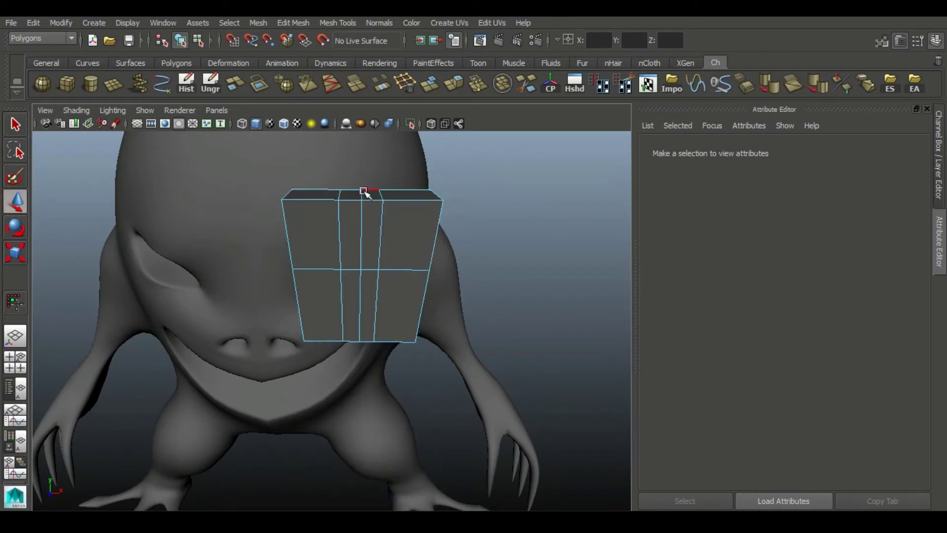
{"action": "key", "text": "3"}
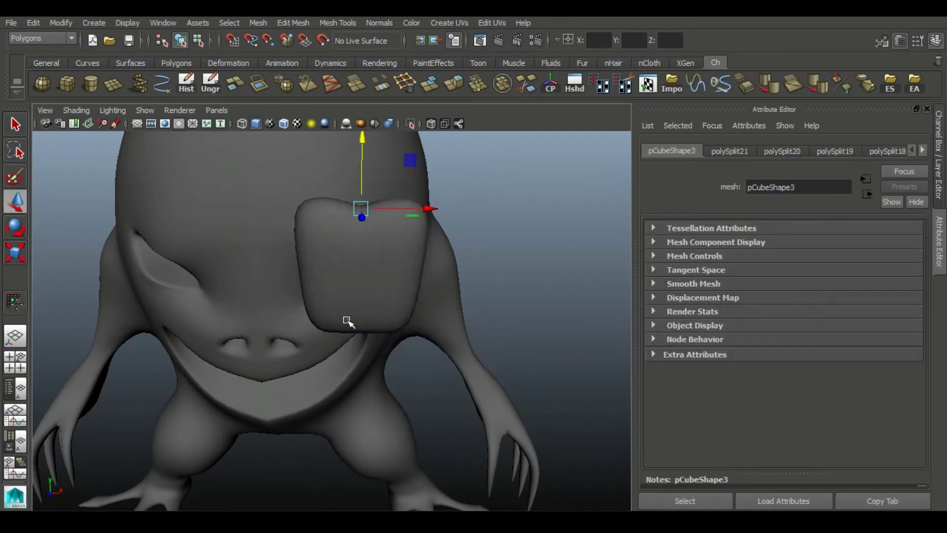
{"action": "left_click", "coordinate": [348, 317]}
Step: Move the block down into the mouth and shrink it to tooth size
{"action": "mouse_move", "coordinate": [300, 364]}
{"action": "left_mouse_down", "text": "alt"}
{"action": "mouse_move", "coordinate": [289, 344]}
{"action": "mouse_move", "coordinate": [328, 281]}
{"action": "mouse_move", "coordinate": [303, 289]}
{"action": "left_mouse_up", "text": "alt"}
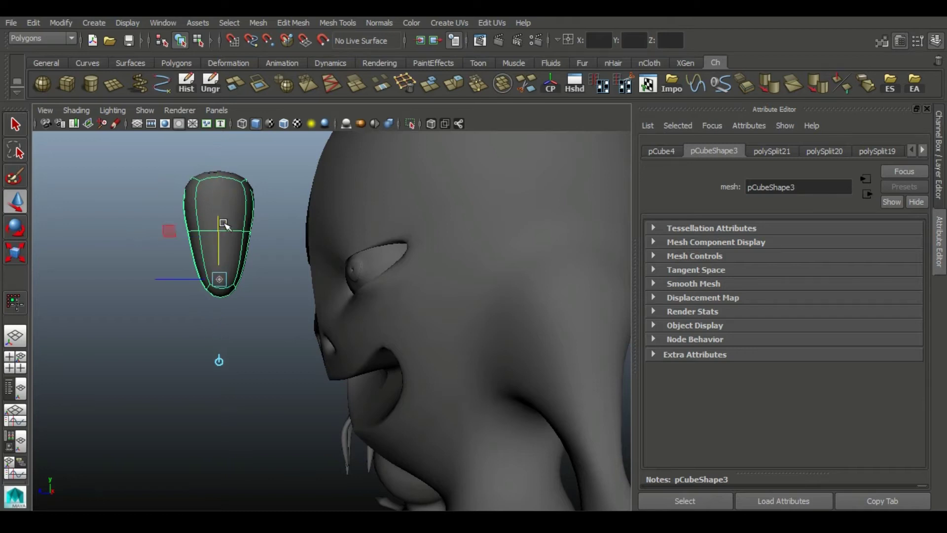
{"action": "mouse_move", "coordinate": [261, 370]}
{"action": "left_mouse_down", "text": "alt"}
{"action": "mouse_move", "coordinate": [355, 364]}
{"action": "mouse_move", "coordinate": [363, 321]}
{"action": "left_mouse_up", "text": "alt"}
{"action": "mouse_move", "coordinate": [363, 268]}
{"action": "left_mouse_down"}
{"action": "mouse_move", "coordinate": [275, 429]}
{"action": "mouse_move", "coordinate": [261, 433]}
{"action": "left_mouse_up"}
{"action": "left_click", "coordinate": [15, 252]}
{"action": "scroll", "coordinate": [345, 370], "scroll_direction": "up", "scroll_amount": 5}
{"action": "middle_click_drag", "start_coordinate": [397, 434], "coordinate": [151, 428]}
Step: Frame the tooth and rotate it to fit the lower jaw
{"action": "left_click", "coordinate": [15, 202]}
{"action": "mouse_move", "coordinate": [377, 345]}
{"action": "left_mouse_down", "text": "alt"}
{"action": "mouse_move", "coordinate": [335, 368]}
{"action": "mouse_move", "coordinate": [429, 355]}
{"action": "mouse_move", "coordinate": [371, 341]}
{"action": "mouse_move", "coordinate": [383, 353]}
{"action": "mouse_move", "coordinate": [202, 365]}
{"action": "left_mouse_up", "text": "alt"}
{"action": "key", "text": "f"}
{"action": "left_click", "coordinate": [15, 228]}
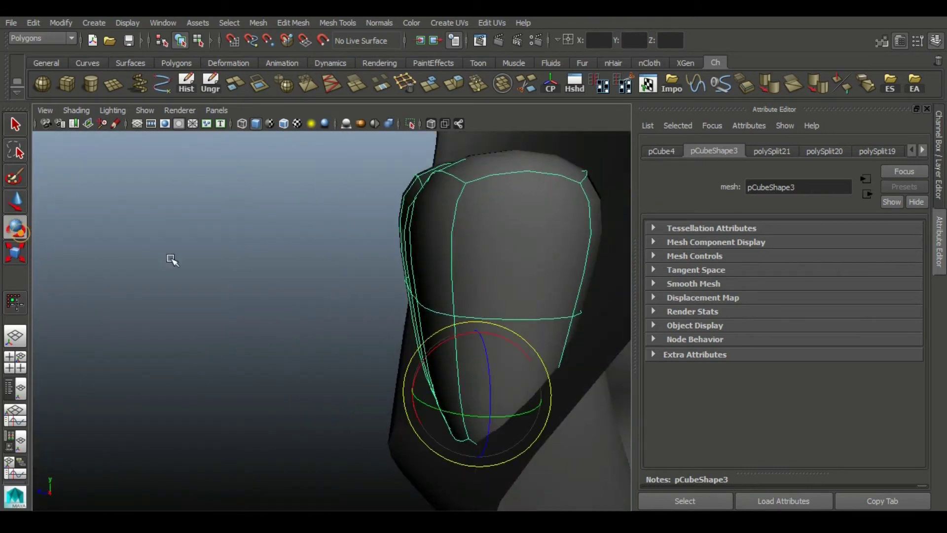
{"action": "scroll", "coordinate": [444, 344], "scroll_direction": "down", "scroll_amount": 5}
{"action": "mouse_move", "coordinate": [434, 343]}
{"action": "left_mouse_down", "text": "alt"}
{"action": "mouse_move", "coordinate": [398, 313]}
{"action": "mouse_move", "coordinate": [467, 340]}
{"action": "left_mouse_up", "text": "alt"}
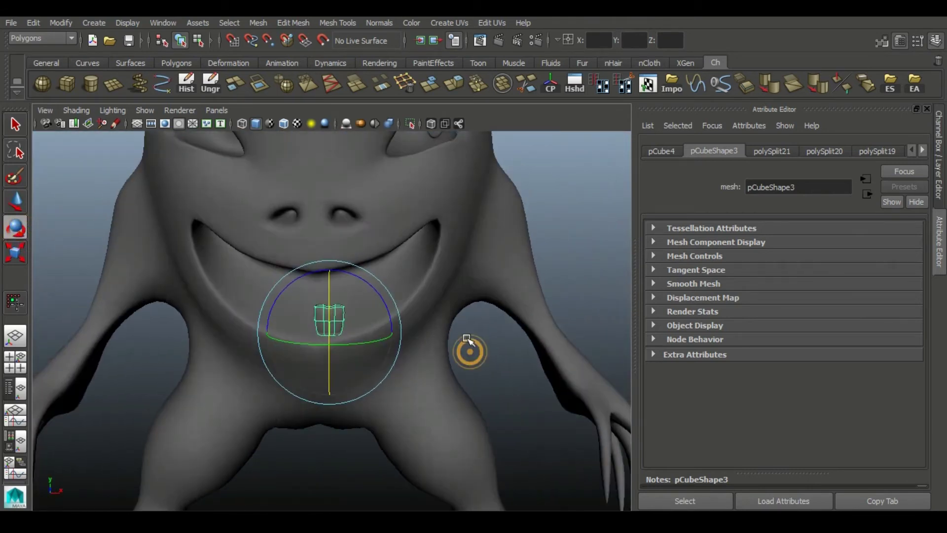
{"action": "left_click", "coordinate": [14, 203]}
{"action": "scroll", "coordinate": [396, 296], "scroll_direction": "up", "scroll_amount": 5}
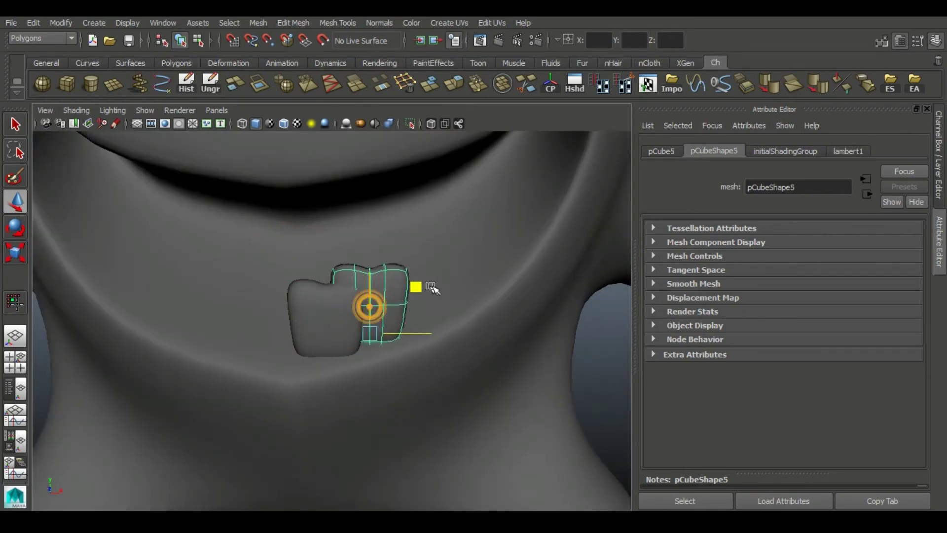
Step: Move and rotate the second tooth into place along the lower jaw
{"action": "left_click_drag", "start_coordinate": [450, 296], "coordinate": [375, 276], "text": "alt"}
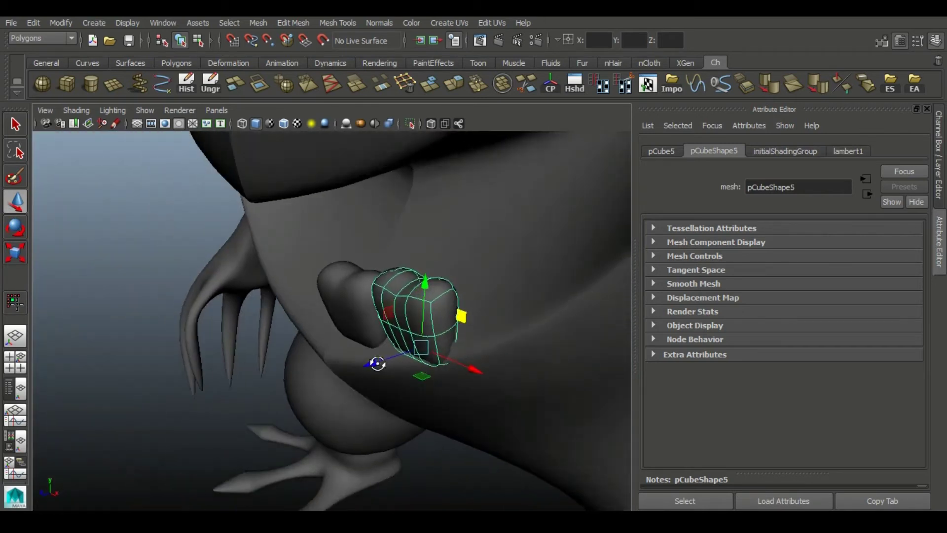
{"action": "left_click", "coordinate": [15, 228]}
{"action": "key", "text": "w"}
{"action": "mouse_move", "coordinate": [399, 382]}
{"action": "left_mouse_down", "text": "alt"}
{"action": "mouse_move", "coordinate": [466, 332]}
{"action": "mouse_move", "coordinate": [438, 378]}
{"action": "mouse_move", "coordinate": [490, 323]}
{"action": "left_mouse_up", "text": "alt"}
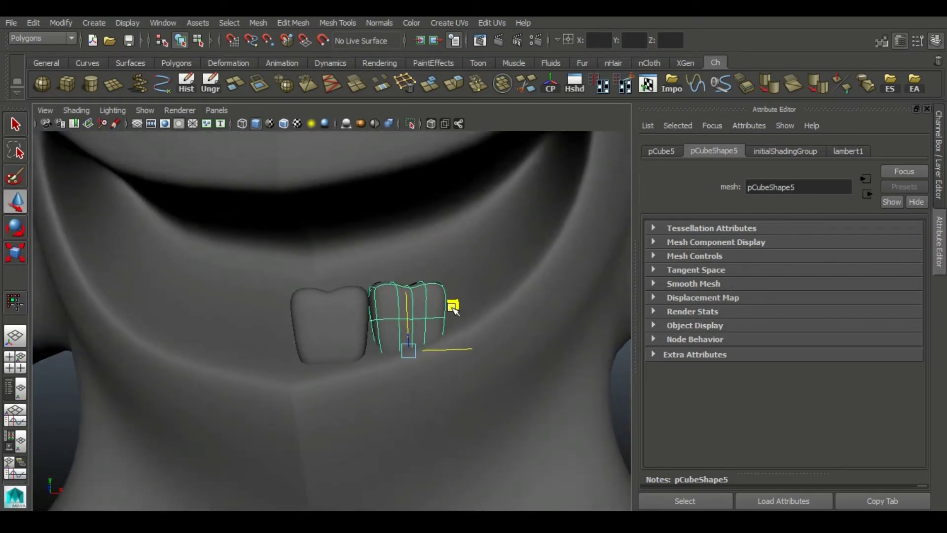
{"action": "right_click_drag", "start_coordinate": [453, 307], "coordinate": [455, 348], "text": "alt"}
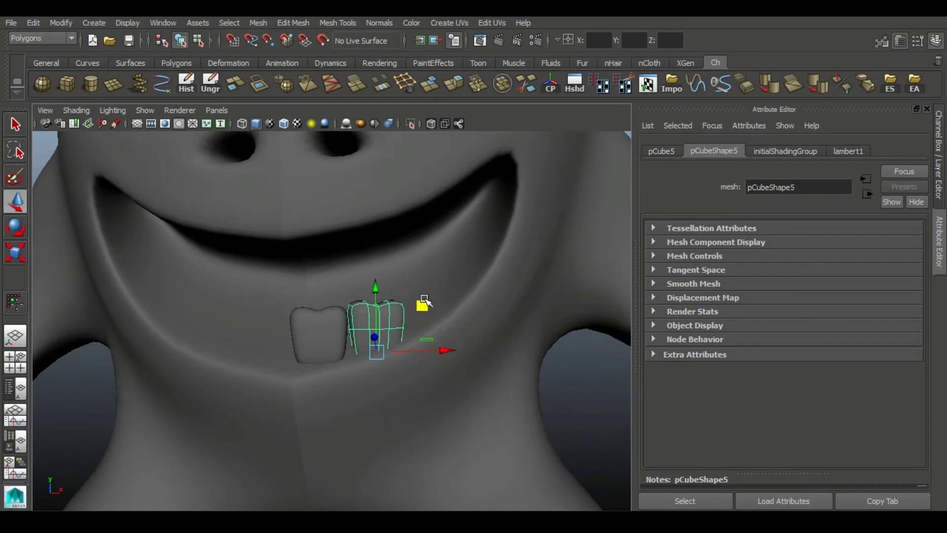
{"action": "left_click_drag", "start_coordinate": [475, 302], "coordinate": [477, 348], "text": "alt"}
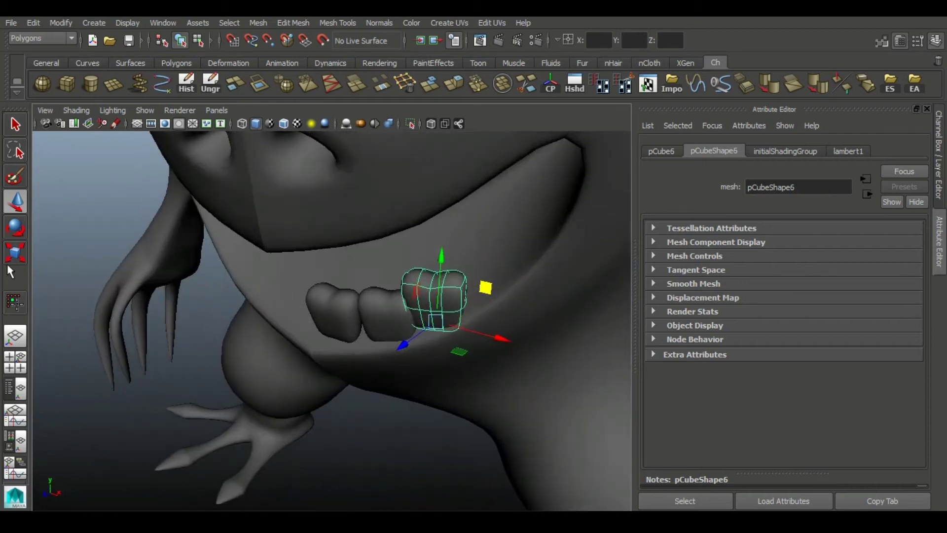
{"action": "key", "text": "e"}
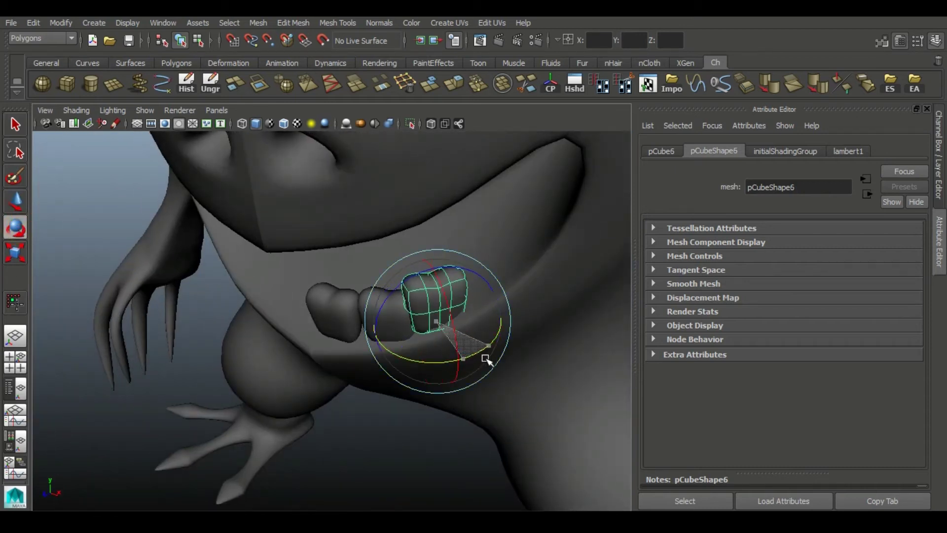
{"action": "left_click", "coordinate": [11, 208]}
Step: Position and rotate the third tooth beside the other two
{"action": "mouse_move", "coordinate": [375, 306]}
{"action": "left_mouse_down", "text": "alt"}
{"action": "mouse_move", "coordinate": [440, 319]}
{"action": "mouse_move", "coordinate": [524, 307]}
{"action": "mouse_move", "coordinate": [423, 257]}
{"action": "left_mouse_up", "text": "alt"}
{"action": "mouse_move", "coordinate": [433, 337]}
{"action": "left_mouse_down", "text": "alt"}
{"action": "mouse_move", "coordinate": [459, 331]}
{"action": "mouse_move", "coordinate": [388, 278]}
{"action": "left_mouse_up", "text": "alt"}
{"action": "key", "text": "e"}
{"action": "left_click", "coordinate": [16, 202]}
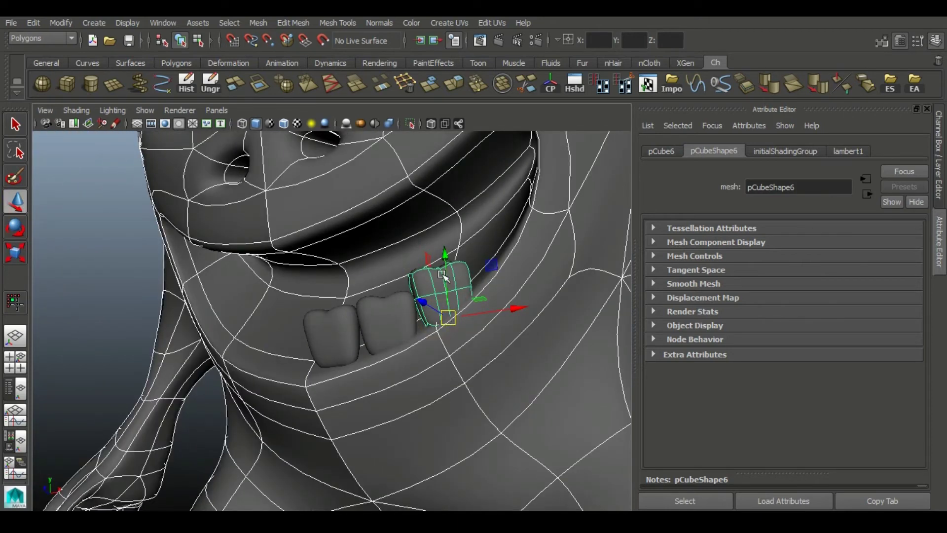
{"action": "left_click_drag", "start_coordinate": [446, 324], "coordinate": [502, 365], "text": "alt"}
{"action": "mouse_move", "coordinate": [481, 328]}
{"action": "left_mouse_down", "text": "alt"}
{"action": "mouse_move", "coordinate": [452, 274]}
{"action": "mouse_move", "coordinate": [351, 254]}
{"action": "left_mouse_up", "text": "alt"}
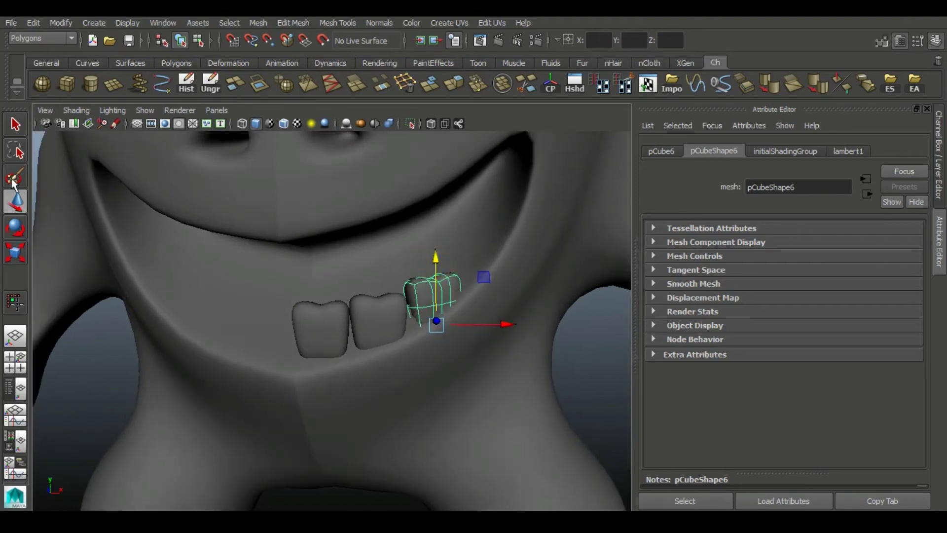
{"action": "key", "text": "e"}
{"action": "key", "text": "w"}
Step: Tilt the third tooth more upright, then deselect it
{"action": "scroll", "coordinate": [414, 288], "scroll_direction": "up", "scroll_amount": 5}
{"action": "mouse_move", "coordinate": [415, 288]}
{"action": "left_mouse_down", "text": "alt"}
{"action": "mouse_move", "coordinate": [296, 363]}
{"action": "mouse_move", "coordinate": [317, 355]}
{"action": "left_mouse_up", "text": "alt"}
{"action": "scroll", "coordinate": [317, 355], "scroll_direction": "down", "scroll_amount": 5}
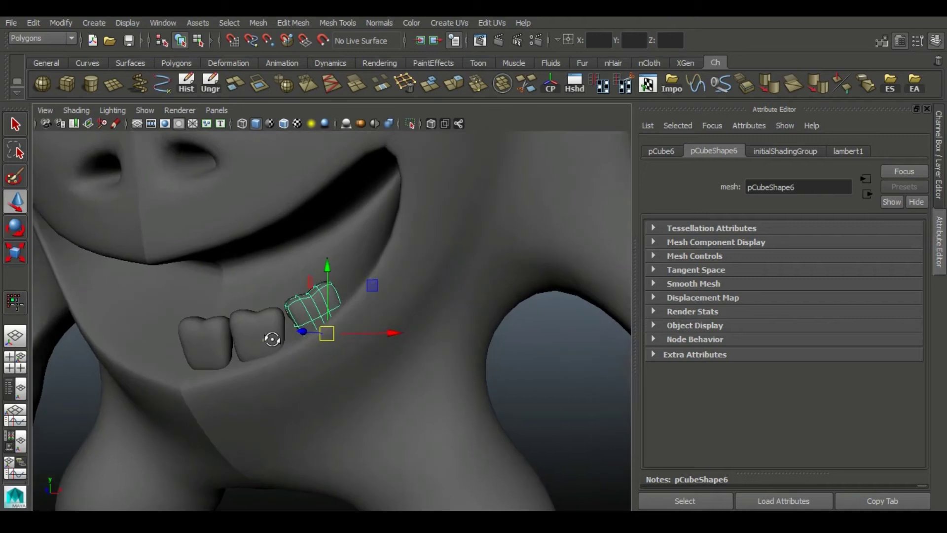
{"action": "key", "text": "e"}
{"action": "left_click_drag", "start_coordinate": [273, 273], "coordinate": [277, 296]}
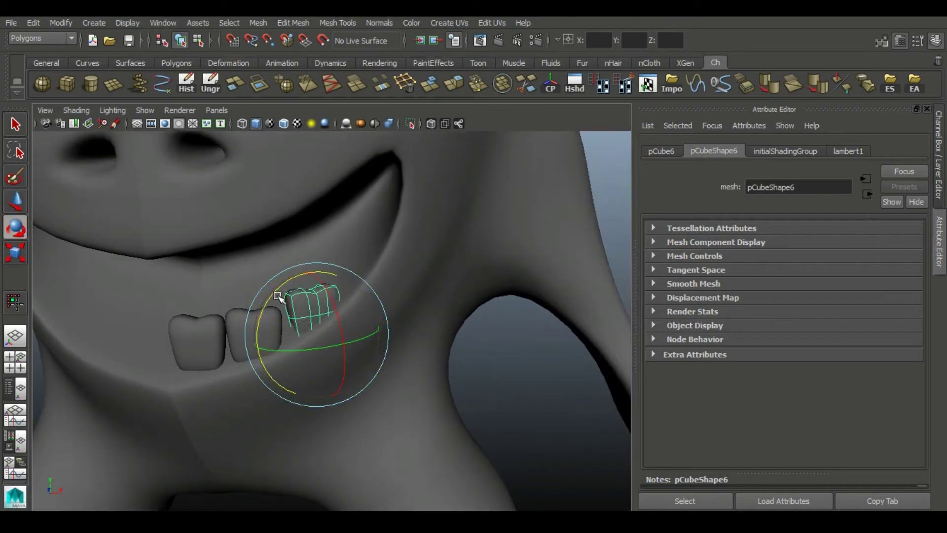
{"action": "left_click", "coordinate": [14, 200]}
{"action": "scroll", "coordinate": [308, 340], "scroll_direction": "down", "scroll_amount": 5}
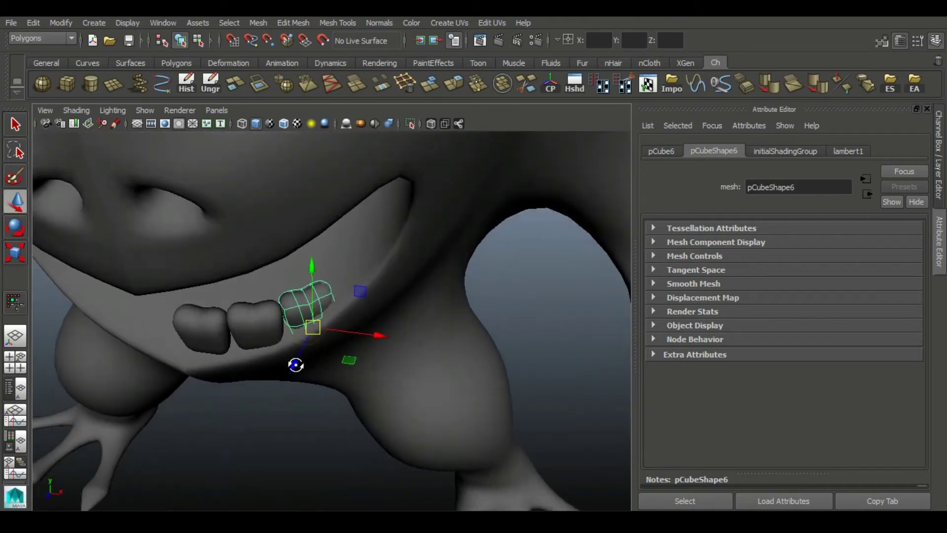
{"action": "scroll", "coordinate": [308, 340], "scroll_direction": "down", "scroll_amount": 3}
{"action": "left_click", "coordinate": [619, 186]}
{"action": "scroll", "coordinate": [338, 260], "scroll_direction": "down", "scroll_amount": 3}
Step: Lift a tooth up and rotate it to sit under the creature's upper lip
{"action": "scroll", "coordinate": [316, 217], "scroll_direction": "up", "scroll_amount": 5}
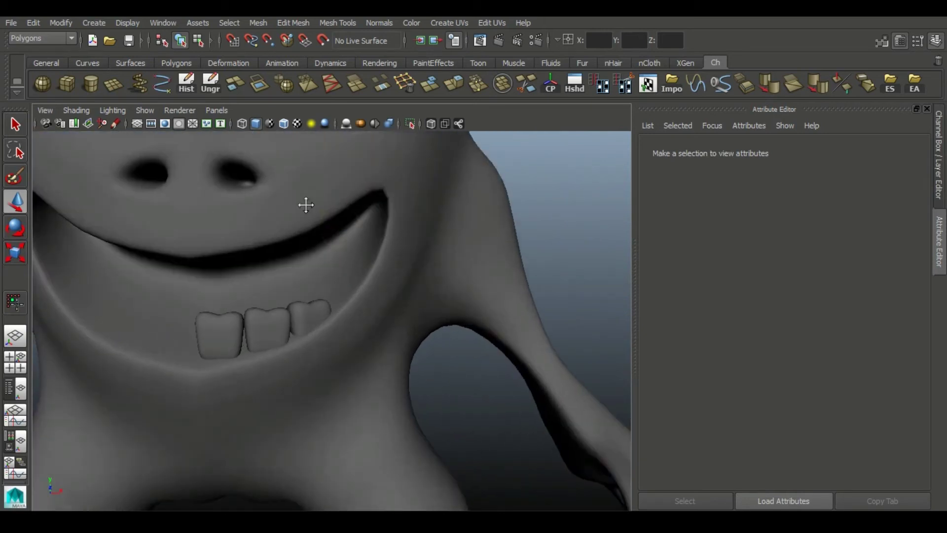
{"action": "scroll", "coordinate": [328, 296], "scroll_direction": "up", "scroll_amount": 5}
{"action": "left_click", "coordinate": [266, 321]}
{"action": "mouse_move", "coordinate": [295, 325]}
{"action": "left_mouse_down"}
{"action": "mouse_move", "coordinate": [295, 246]}
{"action": "mouse_move", "coordinate": [324, 421]}
{"action": "mouse_move", "coordinate": [354, 315]}
{"action": "mouse_move", "coordinate": [271, 356]}
{"action": "left_mouse_up"}
{"action": "key", "text": "e"}
{"action": "left_click", "coordinate": [9, 203]}
{"action": "left_click_drag", "start_coordinate": [148, 276], "coordinate": [258, 266], "text": "alt"}
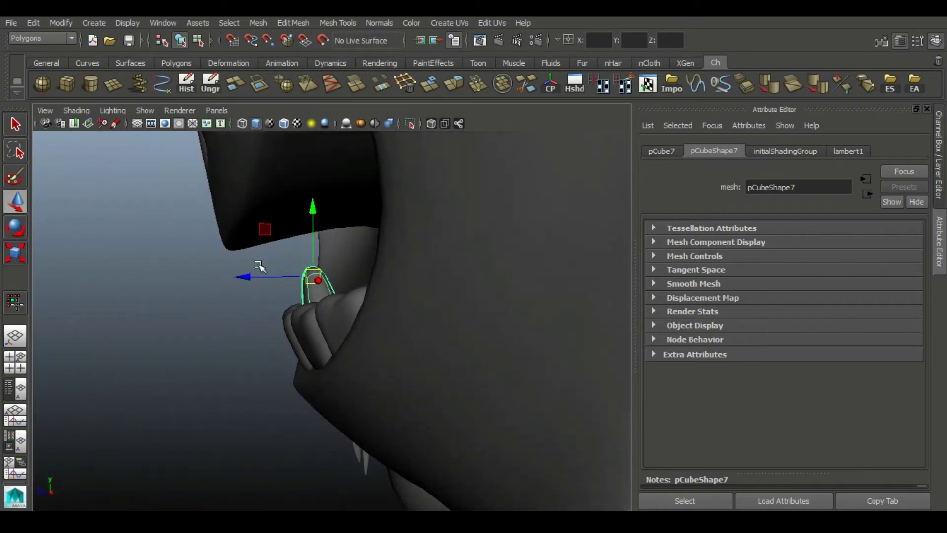
{"action": "mouse_move", "coordinate": [236, 218]}
{"action": "left_mouse_down"}
{"action": "mouse_move", "coordinate": [194, 174]}
{"action": "mouse_move", "coordinate": [325, 232]}
{"action": "left_mouse_up"}
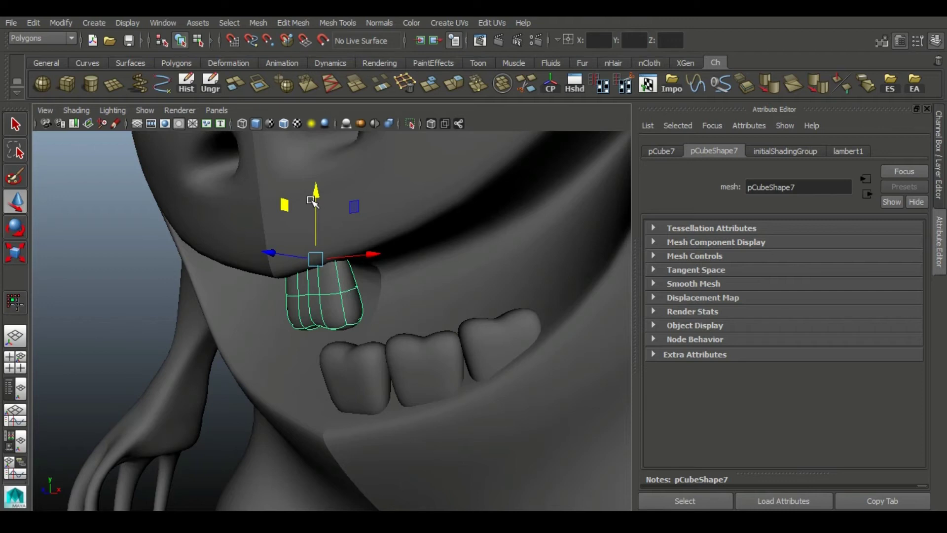
Step: Tilt a right-side tooth, shift it right and angle it into the gum
{"action": "mouse_move", "coordinate": [416, 207]}
{"action": "left_mouse_down", "text": "alt"}
{"action": "mouse_move", "coordinate": [327, 269]}
{"action": "mouse_move", "coordinate": [269, 271]}
{"action": "mouse_move", "coordinate": [275, 282]}
{"action": "left_mouse_up", "text": "alt"}
{"action": "key", "text": "e"}
{"action": "mouse_move", "coordinate": [226, 237]}
{"action": "left_mouse_down"}
{"action": "mouse_move", "coordinate": [226, 282]}
{"action": "mouse_move", "coordinate": [366, 264]}
{"action": "left_mouse_up"}
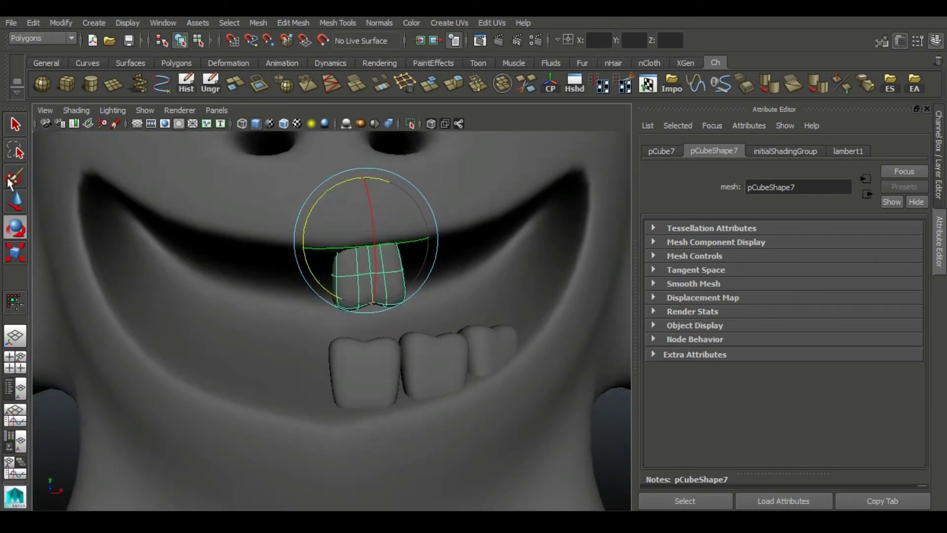
{"action": "left_click", "coordinate": [15, 202]}
{"action": "left_click_drag", "start_coordinate": [423, 303], "coordinate": [376, 269], "text": "alt"}
{"action": "mouse_move", "coordinate": [331, 236]}
{"action": "left_mouse_down"}
{"action": "mouse_move", "coordinate": [393, 230]}
{"action": "mouse_move", "coordinate": [365, 316]}
{"action": "left_mouse_up"}
{"action": "left_click", "coordinate": [15, 228]}
{"action": "left_click_drag", "start_coordinate": [434, 215], "coordinate": [405, 212]}
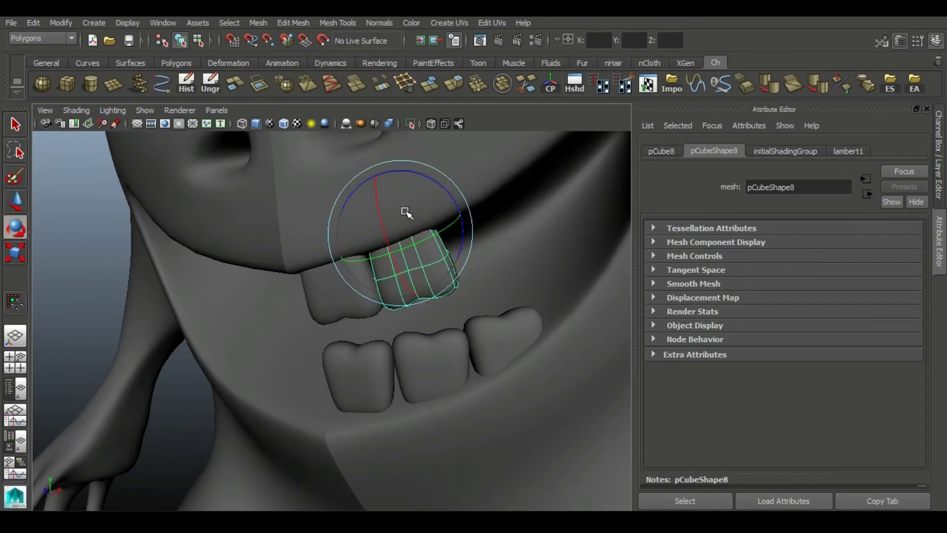
{"action": "mouse_move", "coordinate": [381, 253]}
{"action": "left_mouse_down", "text": "alt"}
{"action": "mouse_move", "coordinate": [536, 280]}
{"action": "mouse_move", "coordinate": [456, 313]}
{"action": "left_mouse_up", "text": "alt"}
{"action": "key", "text": "w"}
{"action": "mouse_move", "coordinate": [346, 252]}
{"action": "left_mouse_down", "text": "alt"}
{"action": "mouse_move", "coordinate": [408, 212]}
{"action": "mouse_move", "coordinate": [373, 268]}
{"action": "mouse_move", "coordinate": [290, 229]}
{"action": "mouse_move", "coordinate": [360, 239]}
{"action": "left_mouse_up", "text": "alt"}
Step: Move the upper back tooth up and right and tilt it to fit the jaw
{"action": "mouse_move", "coordinate": [421, 211]}
{"action": "left_mouse_down", "text": "alt"}
{"action": "mouse_move", "coordinate": [433, 228]}
{"action": "mouse_move", "coordinate": [421, 247]}
{"action": "mouse_move", "coordinate": [377, 231]}
{"action": "mouse_move", "coordinate": [423, 198]}
{"action": "mouse_move", "coordinate": [586, 332]}
{"action": "mouse_move", "coordinate": [522, 258]}
{"action": "mouse_move", "coordinate": [501, 276]}
{"action": "mouse_move", "coordinate": [486, 260]}
{"action": "left_mouse_up", "text": "alt"}
{"action": "key", "text": "e"}
{"action": "key", "text": "w"}
{"action": "mouse_move", "coordinate": [374, 244]}
{"action": "left_mouse_down"}
{"action": "mouse_move", "coordinate": [430, 222]}
{"action": "mouse_move", "coordinate": [332, 270]}
{"action": "mouse_move", "coordinate": [342, 271]}
{"action": "mouse_move", "coordinate": [312, 245]}
{"action": "left_mouse_up"}
{"action": "key", "text": "e"}
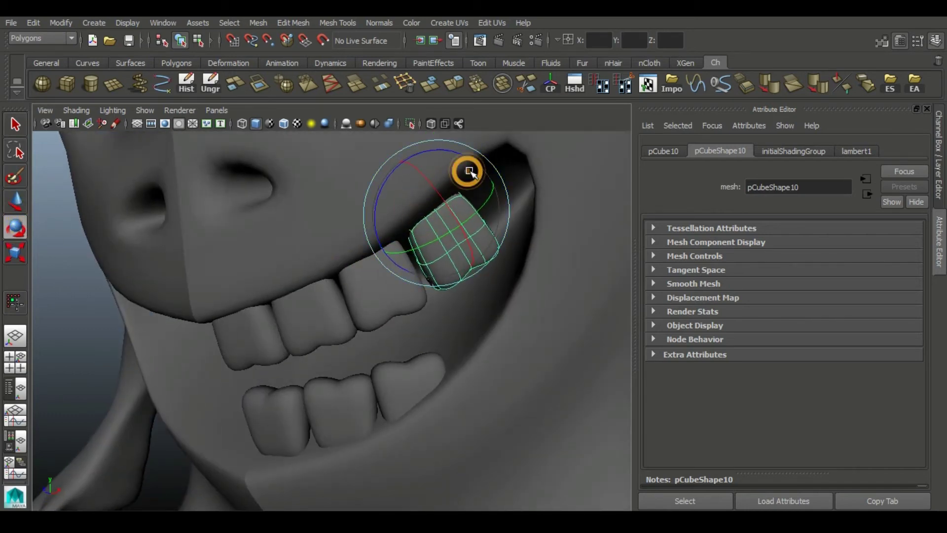
{"action": "left_click", "coordinate": [15, 204]}
{"action": "mouse_move", "coordinate": [431, 216]}
{"action": "left_mouse_down", "text": "alt"}
{"action": "mouse_move", "coordinate": [382, 228]}
{"action": "mouse_move", "coordinate": [148, 203]}
{"action": "left_mouse_up", "text": "alt"}
{"action": "left_click", "coordinate": [15, 226]}
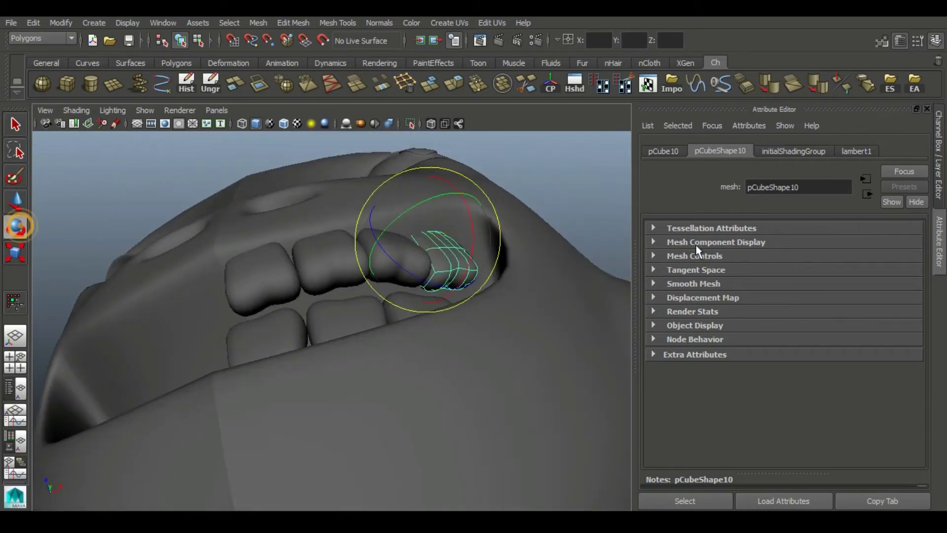
{"action": "left_click_drag", "start_coordinate": [439, 246], "coordinate": [434, 218]}
{"action": "key", "text": "w"}
{"action": "mouse_move", "coordinate": [431, 250]}
{"action": "left_mouse_down", "text": "alt"}
{"action": "mouse_move", "coordinate": [443, 381]}
{"action": "mouse_move", "coordinate": [389, 387]}
{"action": "mouse_move", "coordinate": [397, 394]}
{"action": "mouse_move", "coordinate": [439, 368]}
{"action": "left_mouse_up", "text": "alt"}
Step: Duplicate lower tooth pCube6, angle the copy and nudge it beside its neighbours
{"action": "left_click", "coordinate": [397, 394]}
{"action": "key", "text": "ctrl+d"}
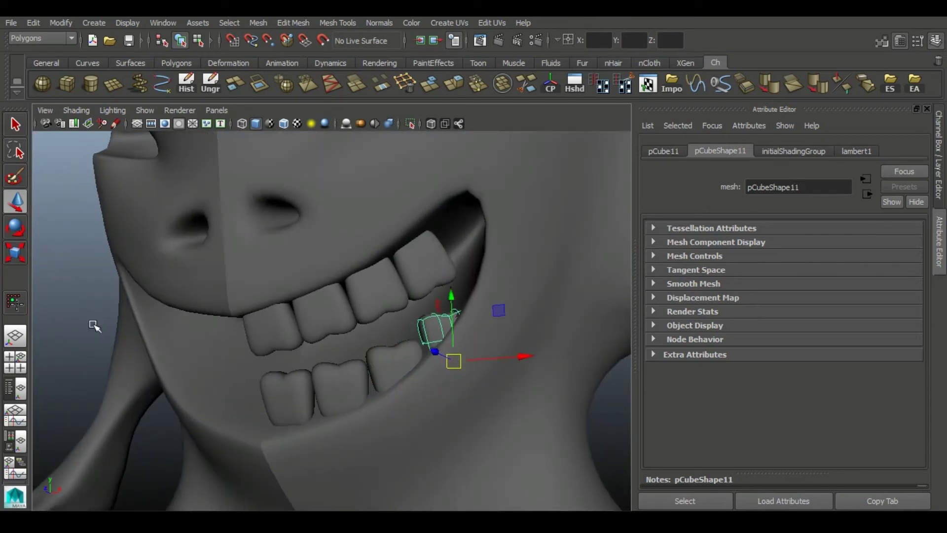
{"action": "left_click", "coordinate": [16, 227]}
{"action": "mouse_move", "coordinate": [409, 344]}
{"action": "left_mouse_down"}
{"action": "mouse_move", "coordinate": [429, 372]}
{"action": "mouse_move", "coordinate": [455, 377]}
{"action": "mouse_move", "coordinate": [401, 356]}
{"action": "left_mouse_up"}
{"action": "key", "text": "w"}
{"action": "left_click", "coordinate": [397, 357]}
{"action": "key", "text": "e"}
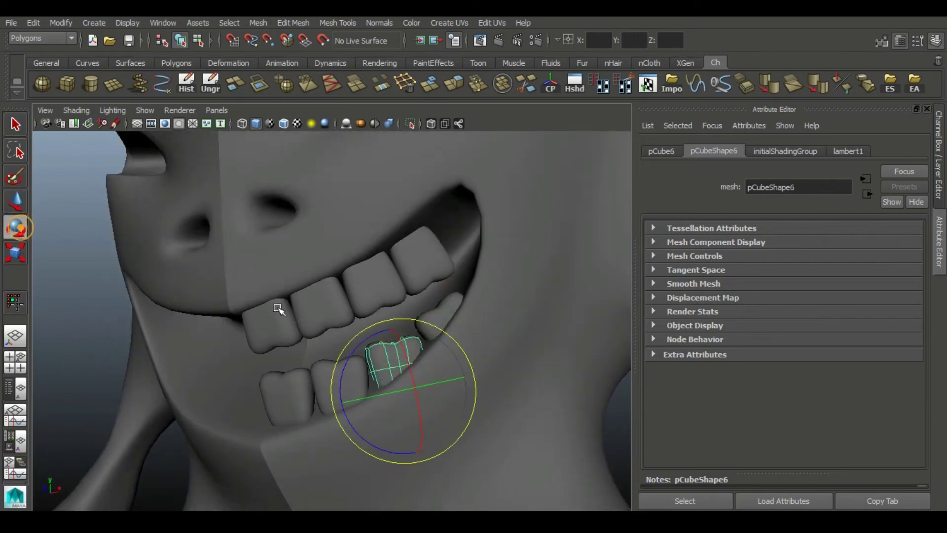
{"action": "key", "text": "w"}
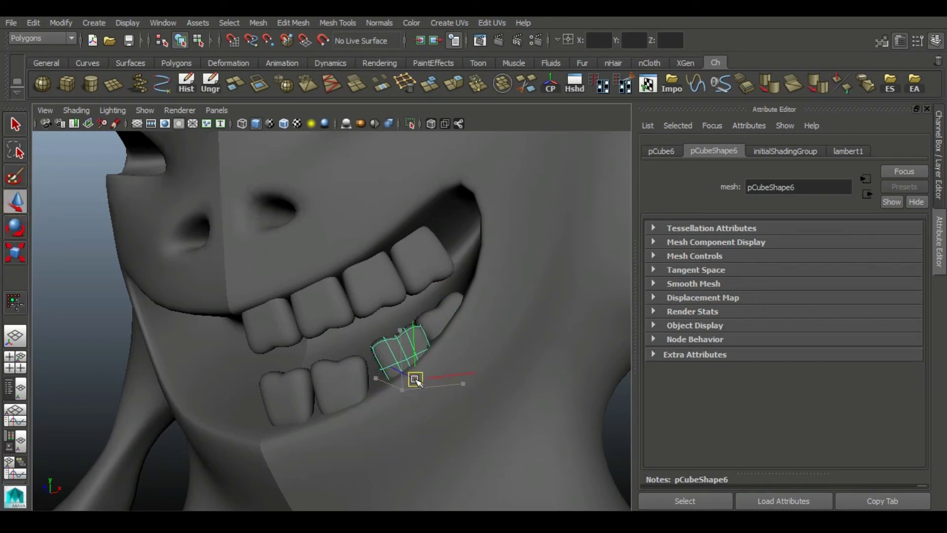
{"action": "mouse_move", "coordinate": [409, 382]}
{"action": "left_mouse_down", "text": "alt"}
{"action": "mouse_move", "coordinate": [368, 339]}
{"action": "mouse_move", "coordinate": [503, 454]}
{"action": "mouse_move", "coordinate": [504, 354]}
{"action": "mouse_move", "coordinate": [465, 311]}
{"action": "mouse_move", "coordinate": [396, 288]}
{"action": "mouse_move", "coordinate": [390, 335]}
{"action": "left_mouse_up", "text": "alt"}
{"action": "left_click", "coordinate": [481, 313]}
{"action": "left_click", "coordinate": [383, 296]}
{"action": "mouse_move", "coordinate": [382, 296]}
{"action": "left_mouse_down", "text": "alt"}
{"action": "mouse_move", "coordinate": [405, 296]}
{"action": "mouse_move", "coordinate": [422, 278]}
{"action": "mouse_move", "coordinate": [365, 265]}
{"action": "mouse_move", "coordinate": [375, 275]}
{"action": "mouse_move", "coordinate": [368, 285]}
{"action": "mouse_move", "coordinate": [412, 201]}
{"action": "mouse_move", "coordinate": [464, 173]}
{"action": "mouse_move", "coordinate": [488, 210]}
{"action": "mouse_move", "coordinate": [465, 194]}
{"action": "left_mouse_up", "text": "alt"}
Step: Select four upper and four lower right-side teeth and squash them to close the bite
{"action": "right_click_drag", "start_coordinate": [466, 194], "coordinate": [496, 237], "text": "alt"}
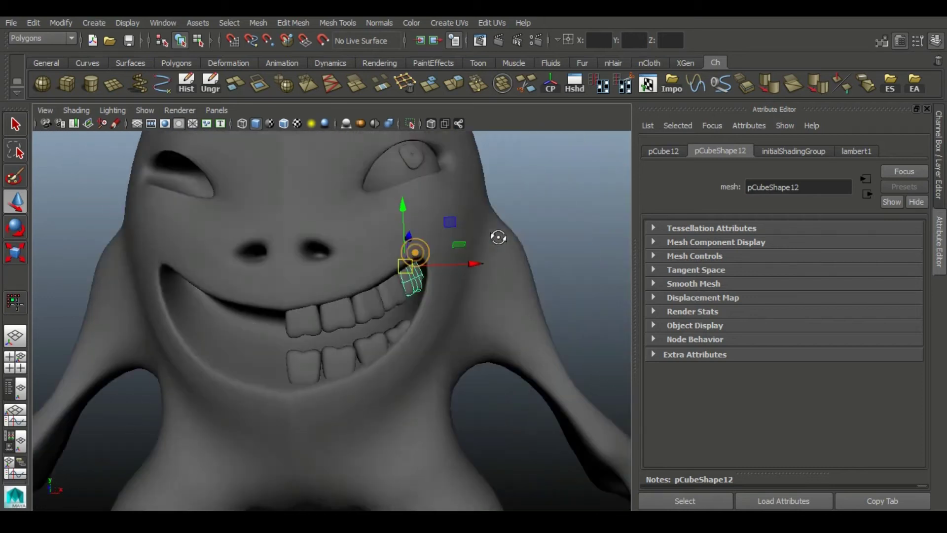
{"action": "left_click_drag", "start_coordinate": [497, 236], "coordinate": [351, 300], "text": "alt"}
{"action": "left_click", "coordinate": [306, 323]}
{"action": "left_click", "coordinate": [336, 317], "text": "shift"}
{"action": "left_click", "coordinate": [371, 312], "text": "shift"}
{"action": "left_click", "coordinate": [395, 292], "text": "shift"}
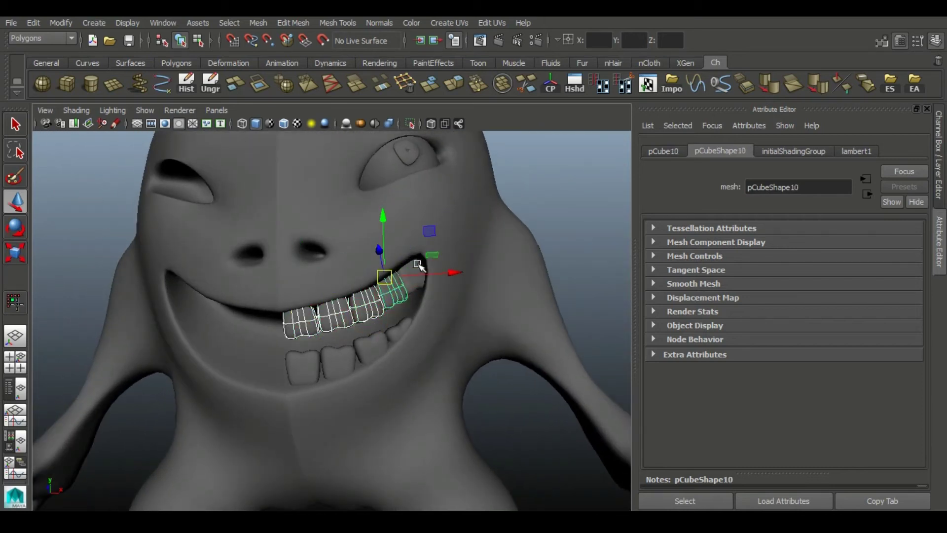
{"action": "left_click", "coordinate": [306, 362], "text": "shift"}
{"action": "left_click", "coordinate": [337, 360], "text": "shift"}
{"action": "left_click", "coordinate": [385, 346], "text": "shift"}
{"action": "left_click", "coordinate": [402, 328], "text": "shift"}
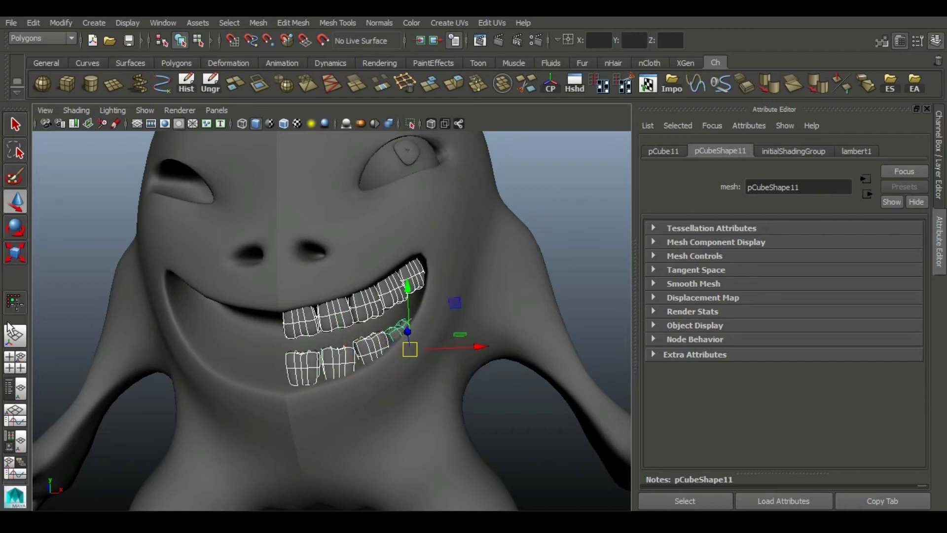
{"action": "key", "text": "r"}
{"action": "mouse_move", "coordinate": [387, 291]}
{"action": "left_mouse_down"}
{"action": "mouse_move", "coordinate": [386, 272]}
{"action": "mouse_move", "coordinate": [446, 418]}
{"action": "mouse_move", "coordinate": [386, 412]}
{"action": "mouse_move", "coordinate": [460, 418]}
{"action": "left_mouse_up"}
Step: Move the single back tooth outward and up
{"action": "scroll", "coordinate": [422, 416], "scroll_direction": "up", "scroll_amount": 5}
{"action": "left_click", "coordinate": [474, 318]}
{"action": "key", "text": "w"}
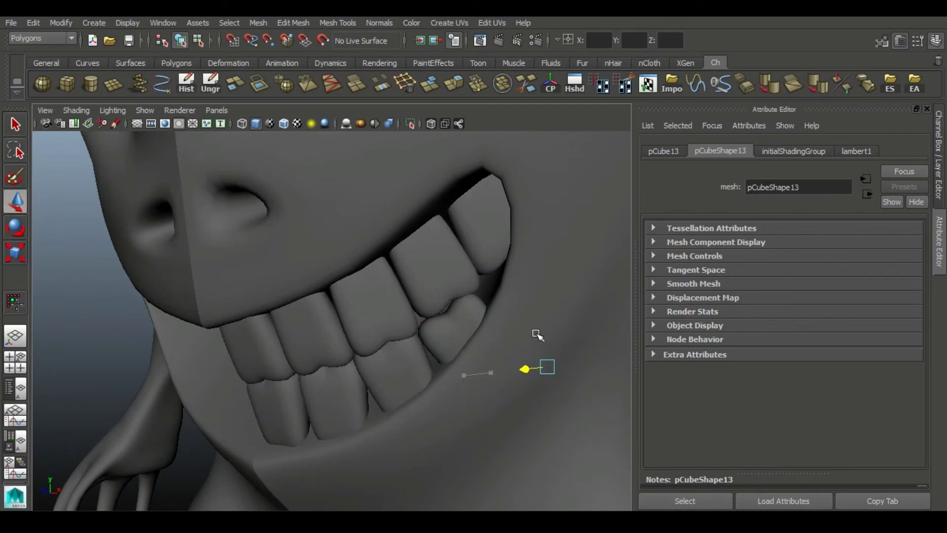
{"action": "mouse_move", "coordinate": [529, 352]}
{"action": "left_mouse_down", "text": "alt"}
{"action": "mouse_move", "coordinate": [487, 368]}
{"action": "mouse_move", "coordinate": [534, 338]}
{"action": "mouse_move", "coordinate": [452, 376]}
{"action": "mouse_move", "coordinate": [496, 370]}
{"action": "mouse_move", "coordinate": [578, 416]}
{"action": "left_mouse_up", "text": "alt"}
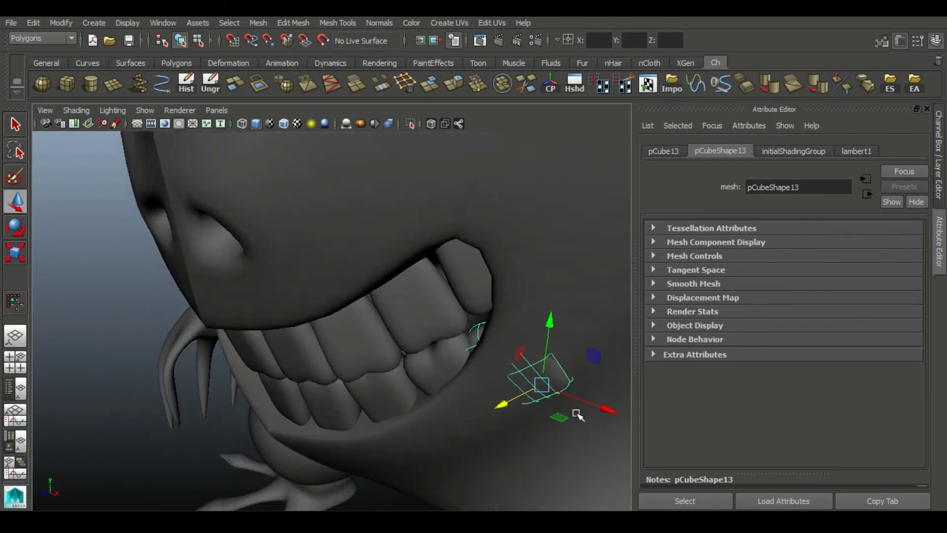
{"action": "mouse_move", "coordinate": [539, 389]}
{"action": "left_mouse_down", "text": "alt"}
{"action": "mouse_move", "coordinate": [508, 401]}
{"action": "mouse_move", "coordinate": [562, 340]}
{"action": "left_mouse_up", "text": "alt"}
{"action": "left_click_drag", "start_coordinate": [540, 259], "coordinate": [560, 287], "text": "alt"}
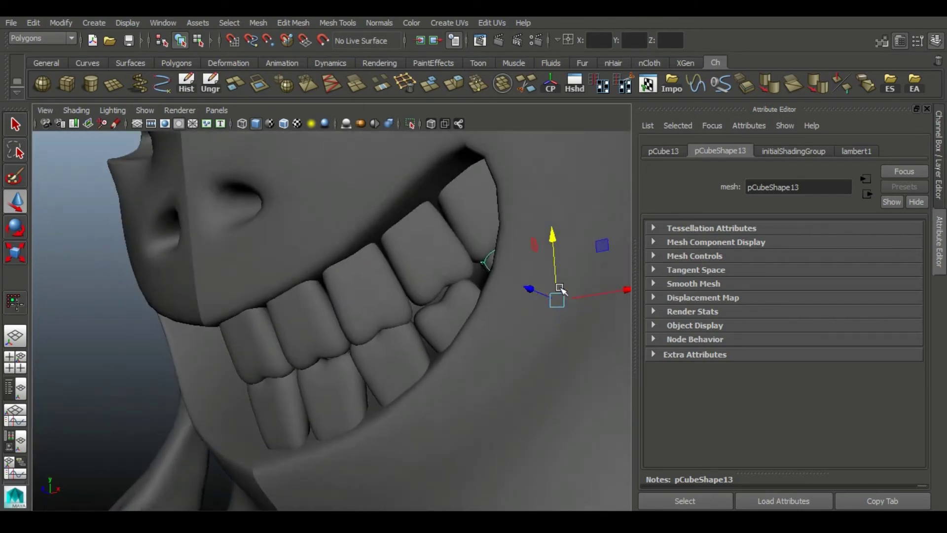
{"action": "right_click_drag", "start_coordinate": [550, 315], "coordinate": [102, 345], "text": "alt"}
Step: Select neighbouring teeth and pick a tooth vertex to adjust
{"action": "left_click", "coordinate": [102, 344]}
{"action": "mouse_move", "coordinate": [101, 345]}
{"action": "left_mouse_down", "text": "alt"}
{"action": "mouse_move", "coordinate": [313, 393]}
{"action": "mouse_move", "coordinate": [281, 431]}
{"action": "mouse_move", "coordinate": [332, 345]}
{"action": "mouse_move", "coordinate": [372, 386]}
{"action": "mouse_move", "coordinate": [338, 391]}
{"action": "mouse_move", "coordinate": [377, 404]}
{"action": "left_mouse_up", "text": "alt"}
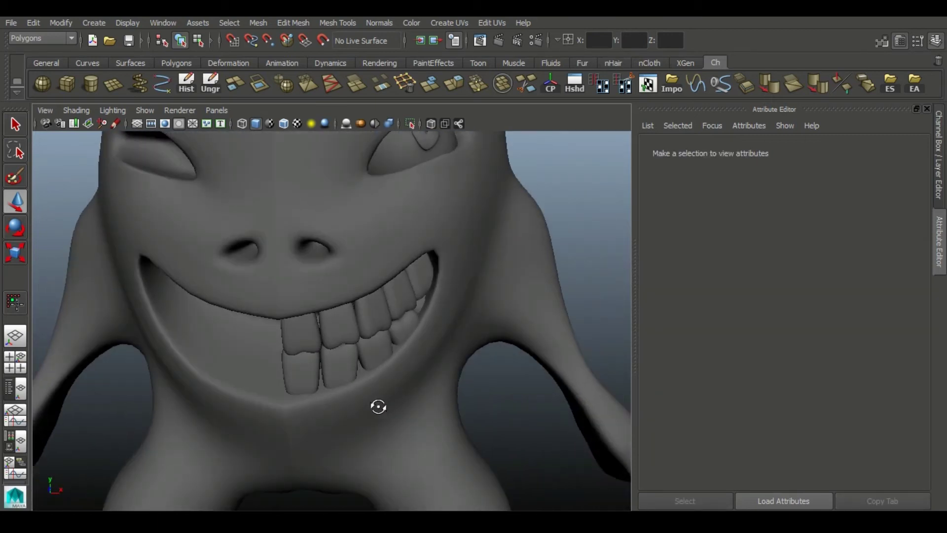
{"action": "scroll", "coordinate": [378, 353], "scroll_direction": "up", "scroll_amount": 2}
{"action": "left_click", "coordinate": [379, 353]}
{"action": "left_click", "coordinate": [413, 323]}
{"action": "mouse_move", "coordinate": [412, 323]}
{"action": "left_mouse_down", "text": "alt"}
{"action": "mouse_move", "coordinate": [449, 356]}
{"action": "mouse_move", "coordinate": [303, 332]}
{"action": "mouse_move", "coordinate": [232, 360]}
{"action": "left_mouse_up", "text": "alt"}
{"action": "mouse_move", "coordinate": [332, 363]}
{"action": "left_mouse_down", "text": "alt"}
{"action": "mouse_move", "coordinate": [402, 289]}
{"action": "mouse_move", "coordinate": [390, 222]}
{"action": "left_mouse_up", "text": "alt"}
{"action": "right_click_drag", "start_coordinate": [390, 222], "coordinate": [404, 276]}
{"action": "left_click", "coordinate": [405, 276]}
{"action": "mouse_move", "coordinate": [435, 296]}
{"action": "left_mouse_down", "text": "alt"}
{"action": "mouse_move", "coordinate": [528, 207]}
{"action": "mouse_move", "coordinate": [462, 302]}
{"action": "left_mouse_up", "text": "alt"}
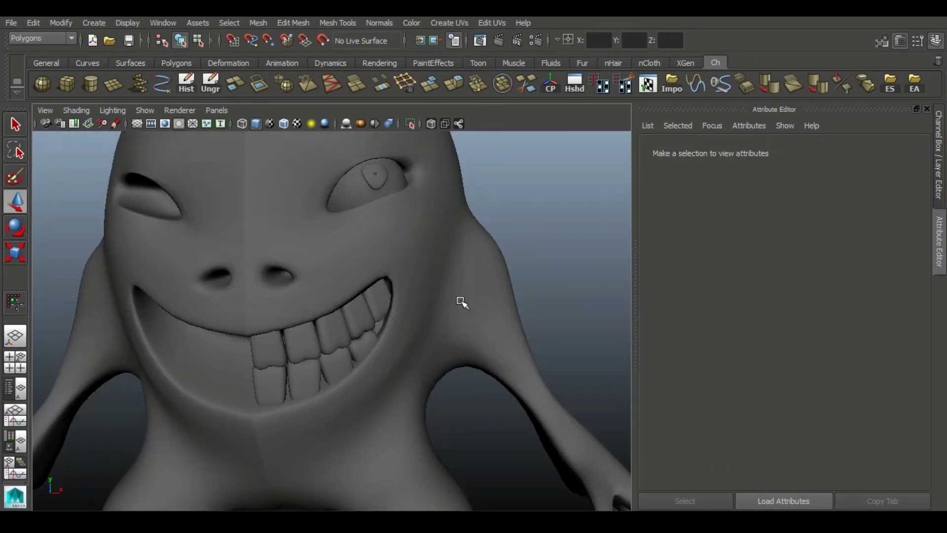
Step: Select all the right-side teeth and group them as group1
{"action": "left_click", "coordinate": [248, 354]}
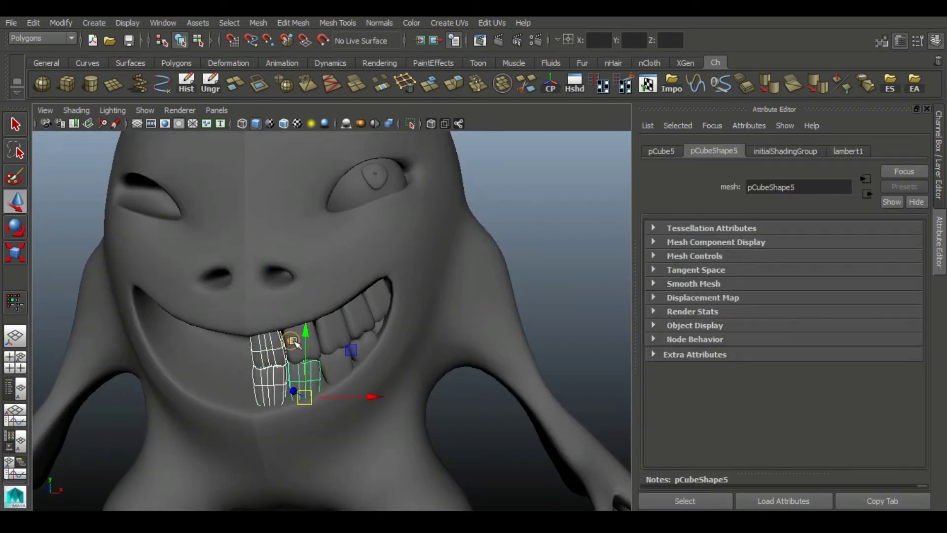
{"action": "left_click", "coordinate": [311, 345], "text": "shift"}
{"action": "left_click", "coordinate": [339, 336], "text": "shift"}
{"action": "left_click", "coordinate": [379, 328], "text": "shift"}
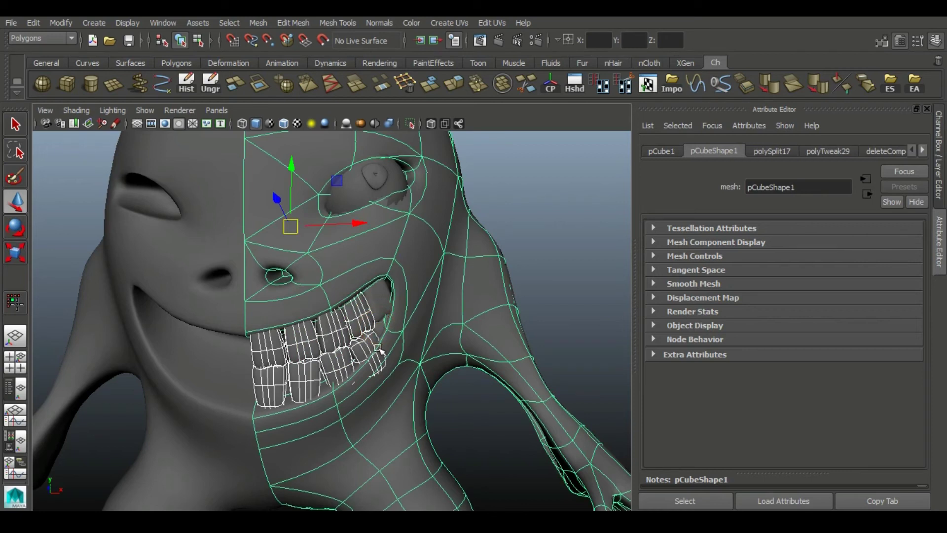
{"action": "left_click", "coordinate": [542, 230]}
{"action": "left_click", "coordinate": [289, 354]}
{"action": "mouse_move", "coordinate": [348, 423]}
{"action": "left_mouse_down", "text": "alt"}
{"action": "mouse_move", "coordinate": [268, 423]}
{"action": "mouse_move", "coordinate": [276, 428]}
{"action": "left_mouse_up", "text": "alt"}
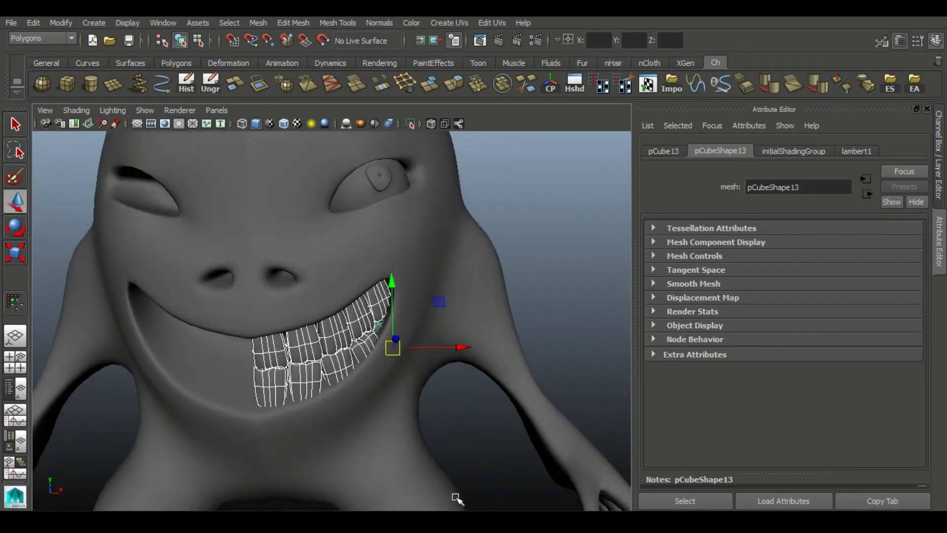
{"action": "mouse_move", "coordinate": [527, 260]}
{"action": "left_mouse_down", "text": "alt"}
{"action": "mouse_move", "coordinate": [482, 317]}
{"action": "mouse_move", "coordinate": [520, 262]}
{"action": "mouse_move", "coordinate": [543, 288]}
{"action": "left_mouse_up", "text": "alt"}
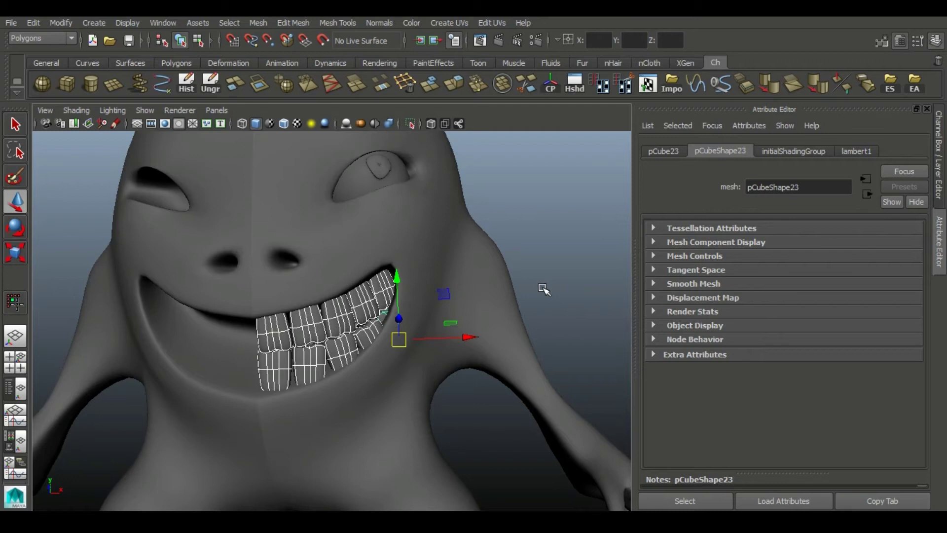
{"action": "key", "text": "ctrl+g"}
{"action": "type", "text": "-1"}
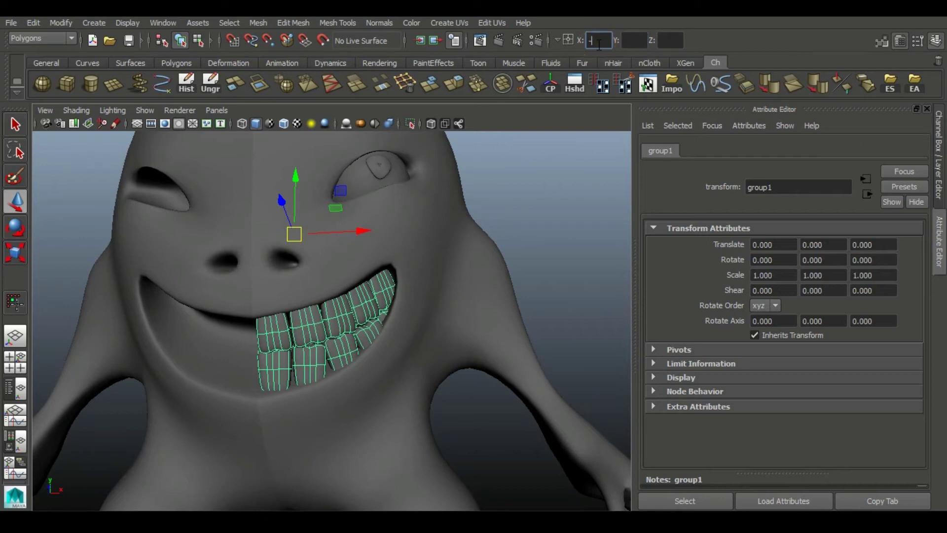
Step: Try and undo a -1 X offset on group1, then mirror the teeth to the left side
{"action": "key", "text": "Return"}
{"action": "left_click", "coordinate": [410, 384]}
{"action": "scroll", "coordinate": [518, 412], "scroll_direction": "down", "scroll_amount": 5}
{"action": "key", "text": "ctrl+z"}
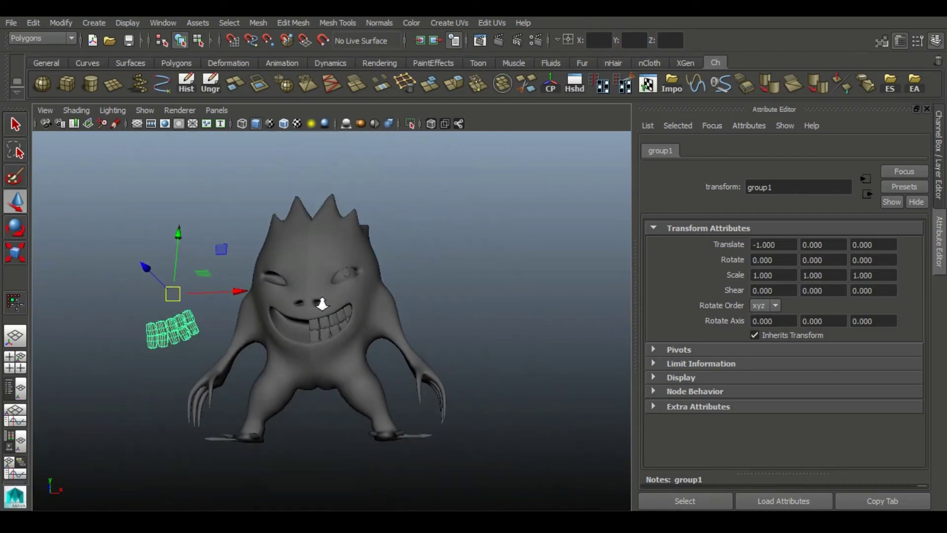
{"action": "key", "text": "ctrl+z"}
{"action": "scroll", "coordinate": [366, 359], "scroll_direction": "up", "scroll_amount": 3}
{"action": "left_click_drag", "start_coordinate": [366, 359], "coordinate": [370, 364], "text": "alt"}
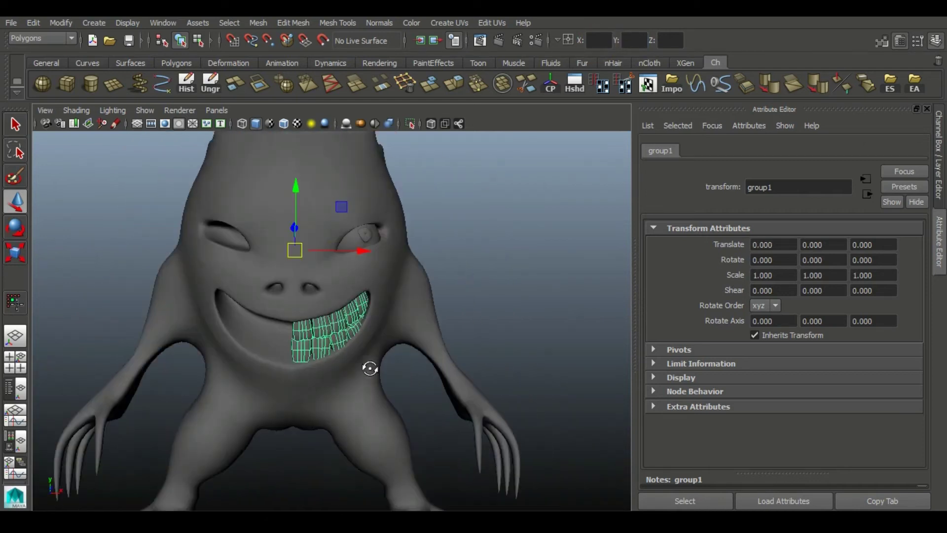
{"action": "left_click", "coordinate": [918, 45]}
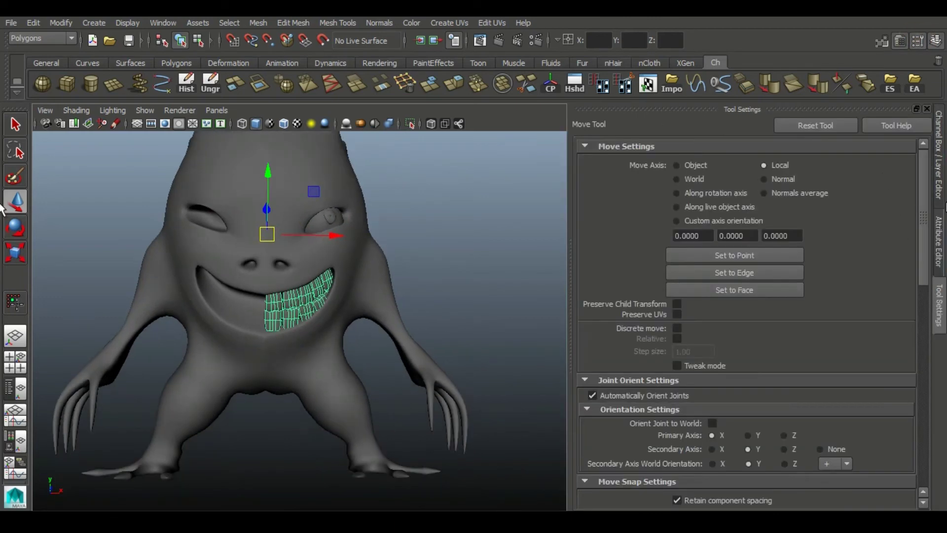
{"action": "key", "text": "ctrl+a"}
{"action": "key", "text": "ctrl+a"}
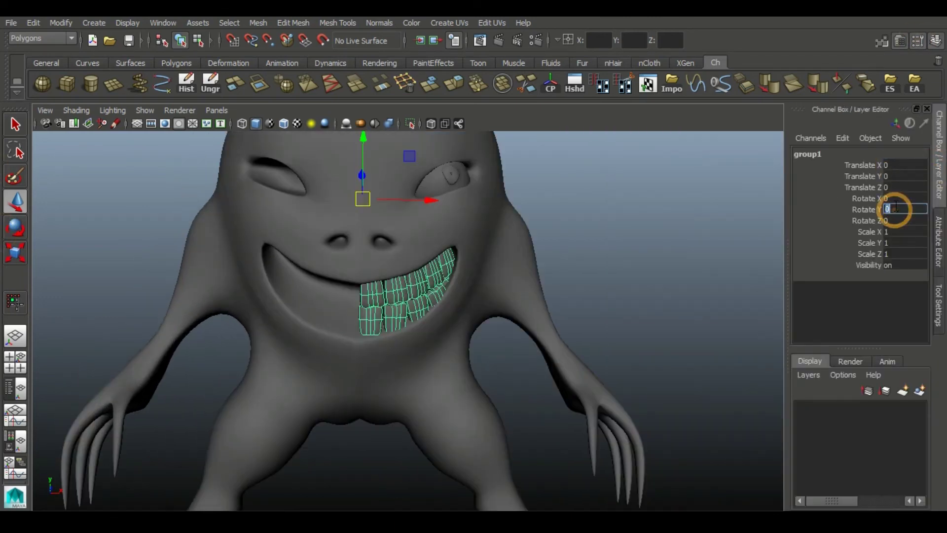
{"action": "type", "text": "1"}
{"action": "key", "text": "Return"}
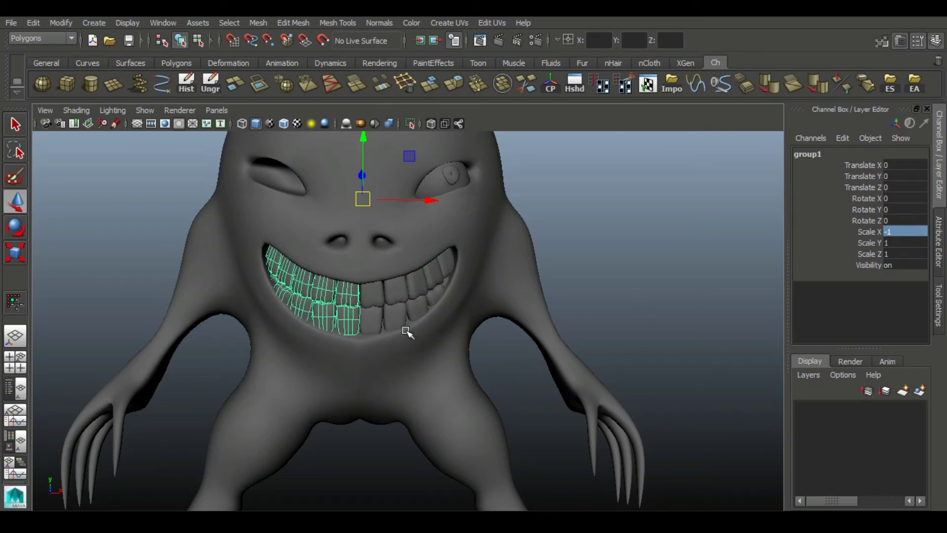
Step: Rotate upper tooth pCube17 to -18.773, -3.168, -180.696 and re-angle lower tooth pCube14
{"action": "left_click_drag", "start_coordinate": [407, 332], "coordinate": [422, 281], "text": "alt"}
{"action": "scroll", "coordinate": [394, 434], "scroll_direction": "up", "scroll_amount": 3}
{"action": "mouse_move", "coordinate": [393, 433]}
{"action": "left_mouse_down", "text": "alt"}
{"action": "mouse_move", "coordinate": [332, 298]}
{"action": "mouse_move", "coordinate": [364, 296]}
{"action": "mouse_move", "coordinate": [328, 286]}
{"action": "left_mouse_up", "text": "alt"}
{"action": "left_click", "coordinate": [344, 261]}
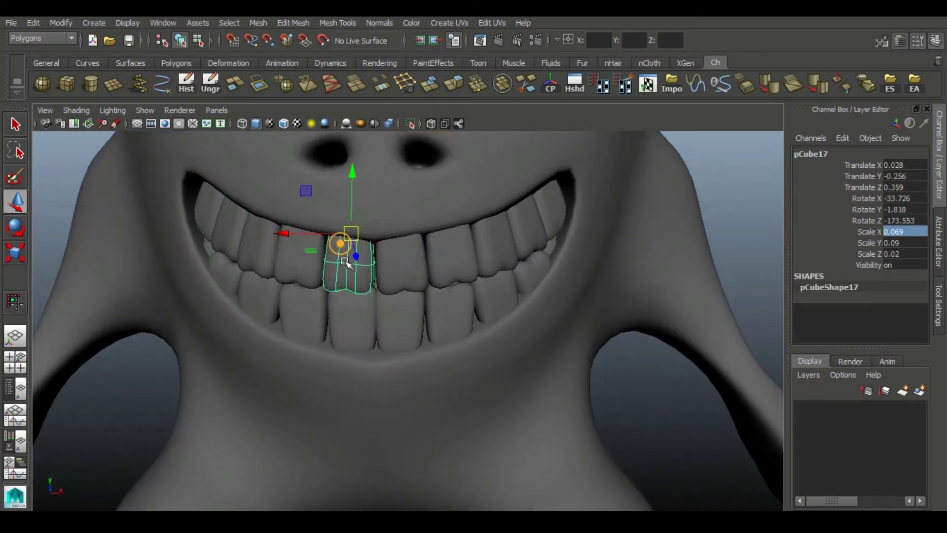
{"action": "left_click", "coordinate": [16, 234]}
{"action": "left_click", "coordinate": [367, 327]}
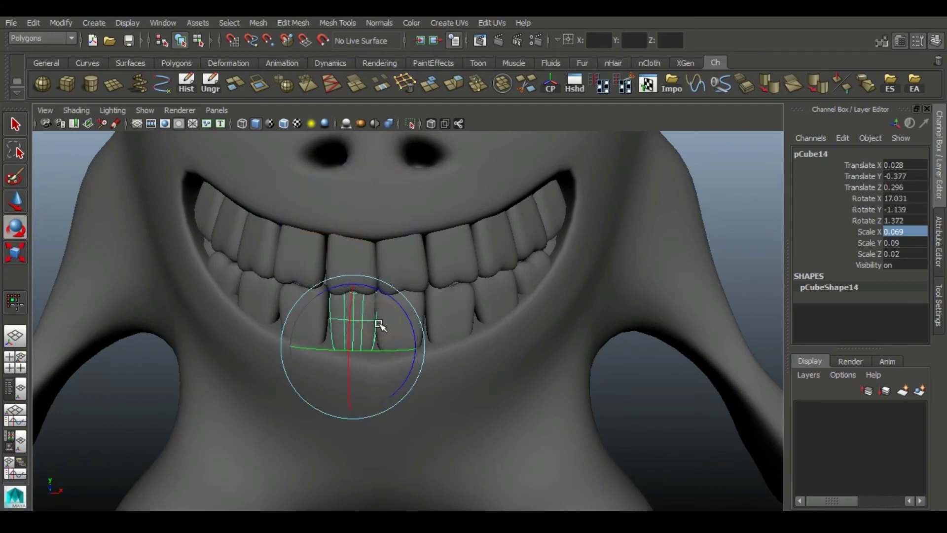
{"action": "left_click", "coordinate": [302, 259]}
{"action": "left_click_drag", "start_coordinate": [173, 370], "coordinate": [340, 285], "text": "alt"}
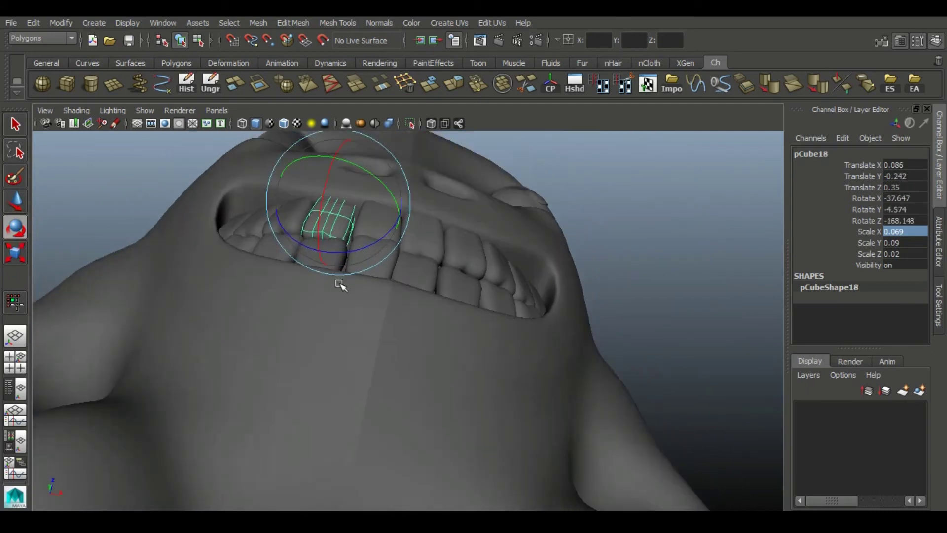
{"action": "left_click_drag", "start_coordinate": [170, 217], "coordinate": [680, 313], "text": "alt"}
{"action": "left_click", "coordinate": [681, 313]}
Step: Re-angle two more upper teeth and a lower tooth to irregular angles
{"action": "left_click", "coordinate": [316, 188]}
{"action": "mouse_move", "coordinate": [520, 254]}
{"action": "left_mouse_down", "text": "alt"}
{"action": "mouse_move", "coordinate": [733, 232]}
{"action": "mouse_move", "coordinate": [327, 249]}
{"action": "left_mouse_up", "text": "alt"}
{"action": "left_click", "coordinate": [733, 232]}
{"action": "left_click", "coordinate": [327, 250]}
{"action": "left_click", "coordinate": [712, 212]}
{"action": "mouse_move", "coordinate": [532, 307]}
{"action": "left_mouse_down", "text": "alt"}
{"action": "mouse_move", "coordinate": [463, 314]}
{"action": "mouse_move", "coordinate": [505, 374]}
{"action": "left_mouse_up", "text": "alt"}
{"action": "left_click", "coordinate": [380, 321]}
{"action": "mouse_move", "coordinate": [444, 296]}
{"action": "left_mouse_down", "text": "alt"}
{"action": "mouse_move", "coordinate": [356, 333]}
{"action": "mouse_move", "coordinate": [387, 281]}
{"action": "mouse_move", "coordinate": [387, 338]}
{"action": "mouse_move", "coordinate": [296, 295]}
{"action": "left_mouse_up", "text": "alt"}
{"action": "left_click", "coordinate": [379, 340]}
Step: Rotate the remaining lower teeth to slightly different angles
{"action": "left_click", "coordinate": [387, 281]}
{"action": "left_click", "coordinate": [309, 387]}
{"action": "left_click_drag", "start_coordinate": [309, 387], "coordinate": [360, 360], "text": "alt"}
{"action": "left_click", "coordinate": [387, 306]}
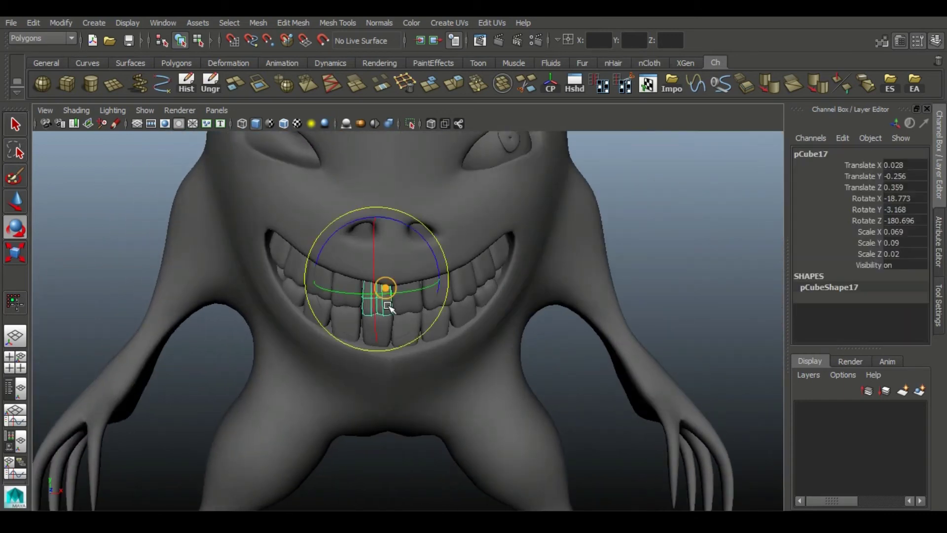
{"action": "left_click", "coordinate": [626, 231]}
{"action": "right_click_drag", "start_coordinate": [626, 230], "coordinate": [524, 313], "text": "alt"}
{"action": "left_click_drag", "start_coordinate": [525, 313], "coordinate": [442, 311], "text": "alt"}
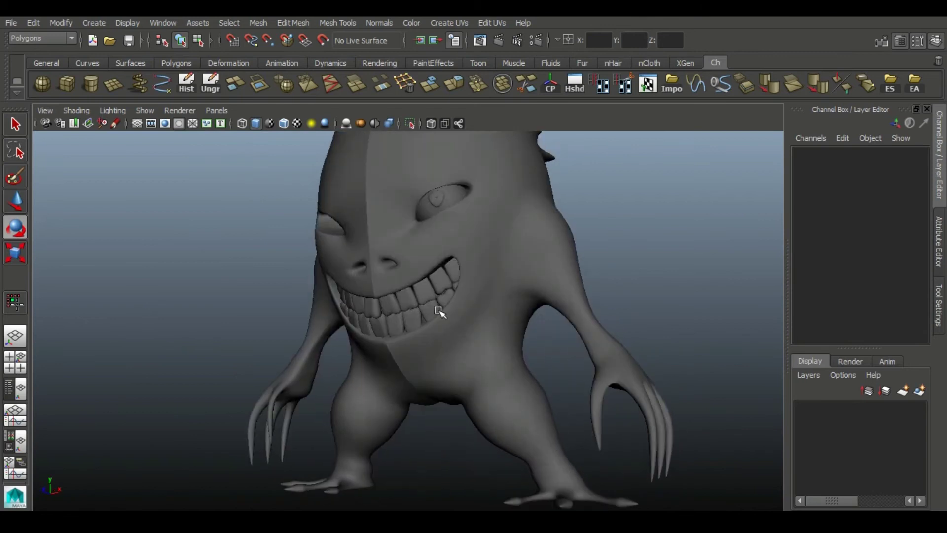
{"action": "left_click", "coordinate": [421, 312]}
{"action": "left_click", "coordinate": [651, 212]}
Step: Group the eye and set its Scale X to -1 to mirror it to the other side
{"action": "mouse_move", "coordinate": [370, 366]}
{"action": "left_mouse_down", "text": "alt"}
{"action": "mouse_move", "coordinate": [454, 258]}
{"action": "mouse_move", "coordinate": [556, 334]}
{"action": "mouse_move", "coordinate": [448, 373]}
{"action": "mouse_move", "coordinate": [459, 316]}
{"action": "left_mouse_up", "text": "alt"}
{"action": "left_click", "coordinate": [473, 211]}
{"action": "right_click_drag", "start_coordinate": [556, 269], "coordinate": [557, 344], "text": "alt"}
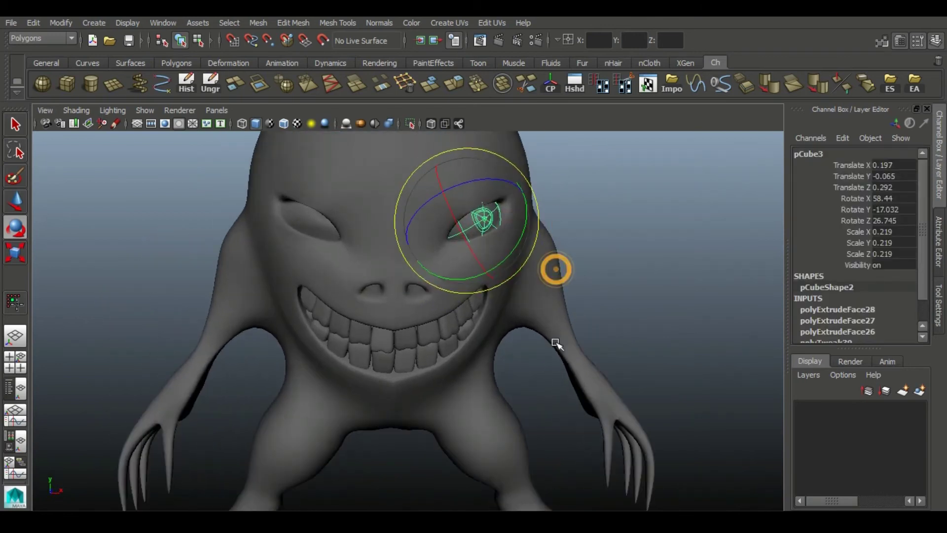
{"action": "key", "text": "ctrl+g"}
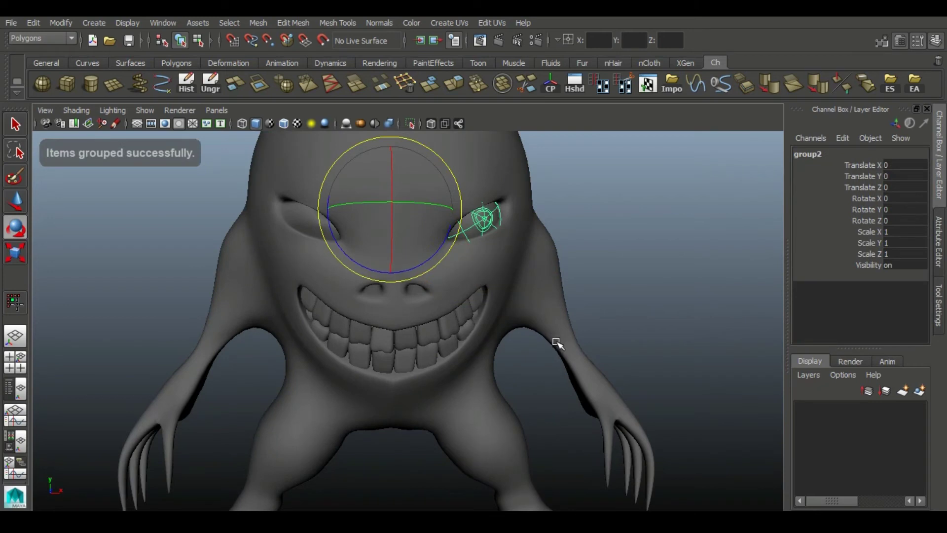
{"action": "key", "text": "ctrl+z"}
{"action": "key", "text": "shift+z"}
{"action": "type", "text": "-1"}
{"action": "key", "text": "Return"}
{"action": "left_click", "coordinate": [633, 237]}
{"action": "mouse_move", "coordinate": [635, 237]}
{"action": "left_mouse_down", "text": "alt"}
{"action": "mouse_move", "coordinate": [560, 249]}
{"action": "mouse_move", "coordinate": [628, 208]}
{"action": "mouse_move", "coordinate": [560, 262]}
{"action": "mouse_move", "coordinate": [197, 275]}
{"action": "mouse_move", "coordinate": [197, 168]}
{"action": "mouse_move", "coordinate": [456, 255]}
{"action": "mouse_move", "coordinate": [528, 258]}
{"action": "mouse_move", "coordinate": [525, 281]}
{"action": "mouse_move", "coordinate": [487, 237]}
{"action": "mouse_move", "coordinate": [478, 293]}
{"action": "left_mouse_up", "text": "alt"}
Step: Duplicate Special the half body with Scale X -1 to create the mirrored half
{"action": "left_click", "coordinate": [478, 293]}
{"action": "scroll", "coordinate": [613, 277], "scroll_direction": "down", "scroll_amount": 2}
{"action": "left_click", "coordinate": [613, 276]}
{"action": "mouse_move", "coordinate": [614, 277]}
{"action": "left_mouse_down", "text": "alt"}
{"action": "mouse_move", "coordinate": [556, 290]}
{"action": "mouse_move", "coordinate": [597, 306]}
{"action": "mouse_move", "coordinate": [617, 277]}
{"action": "mouse_move", "coordinate": [382, 307]}
{"action": "mouse_move", "coordinate": [456, 333]}
{"action": "mouse_move", "coordinate": [457, 309]}
{"action": "left_mouse_up", "text": "alt"}
{"action": "left_click", "coordinate": [366, 257]}
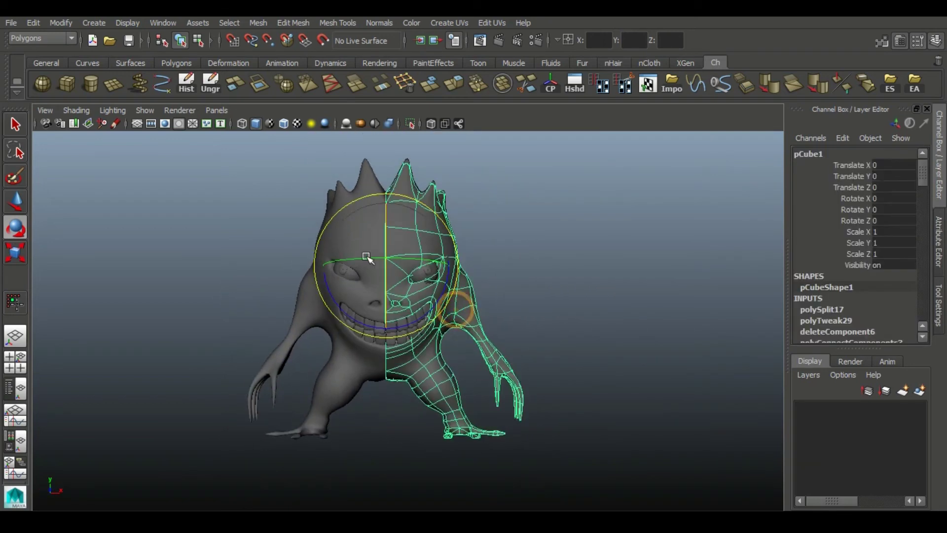
{"action": "key", "text": "ctrl+shift+d"}
{"action": "mouse_move", "coordinate": [646, 260]}
{"action": "left_mouse_down", "text": "alt"}
{"action": "mouse_move", "coordinate": [601, 265]}
{"action": "mouse_move", "coordinate": [590, 286]}
{"action": "left_mouse_up", "text": "alt"}
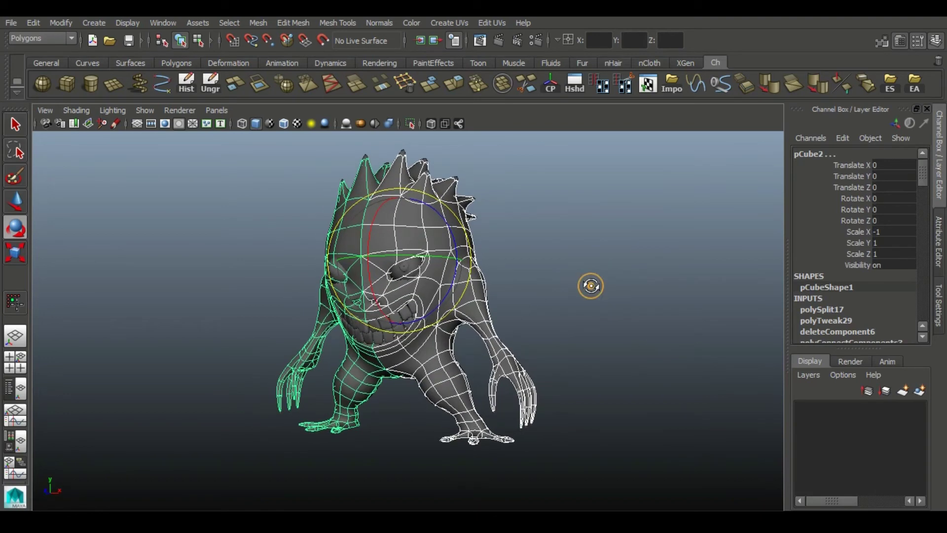
Step: Combine the two body halves, merge the seam vertices and delete the history
{"action": "left_click", "coordinate": [335, 271]}
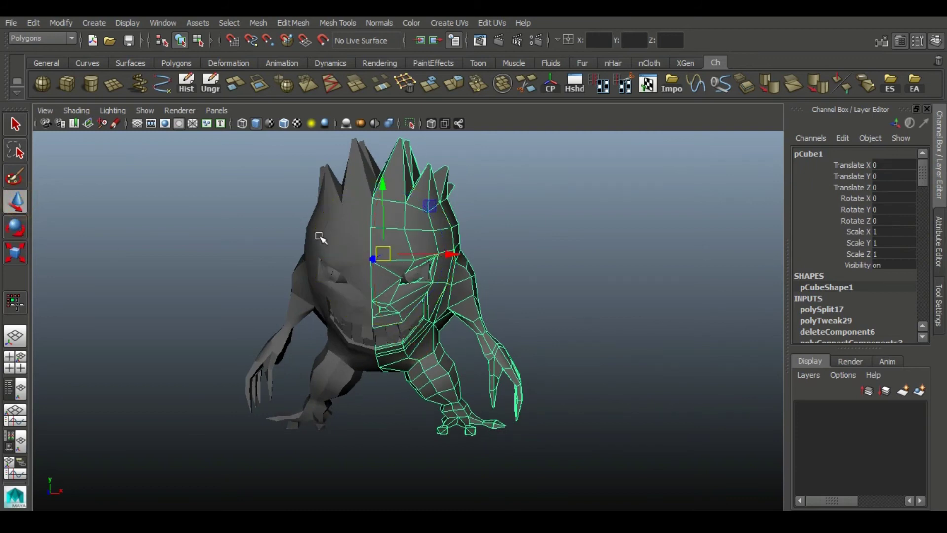
{"action": "left_click_drag", "start_coordinate": [522, 296], "coordinate": [546, 205], "text": "alt"}
{"action": "left_click_drag", "start_coordinate": [419, 252], "coordinate": [508, 105], "text": "alt"}
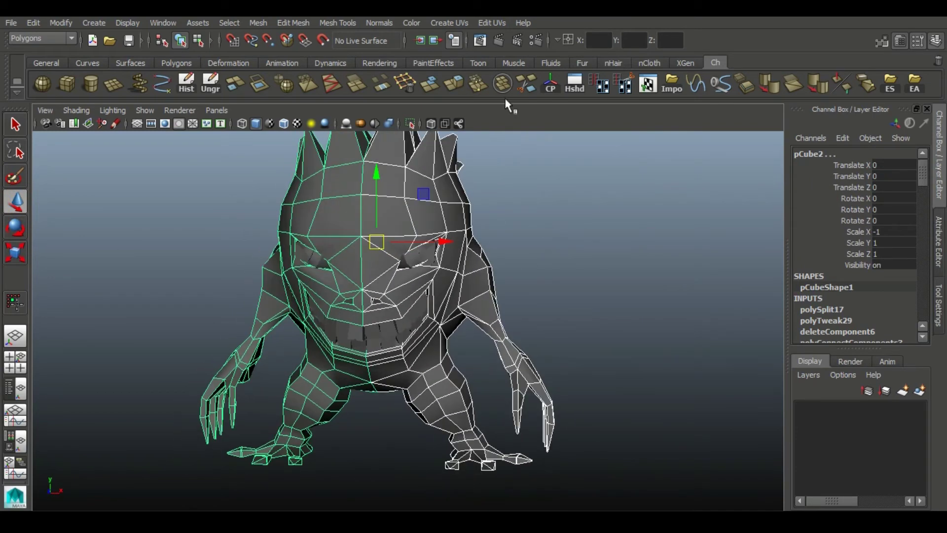
{"action": "left_click", "coordinate": [502, 88]}
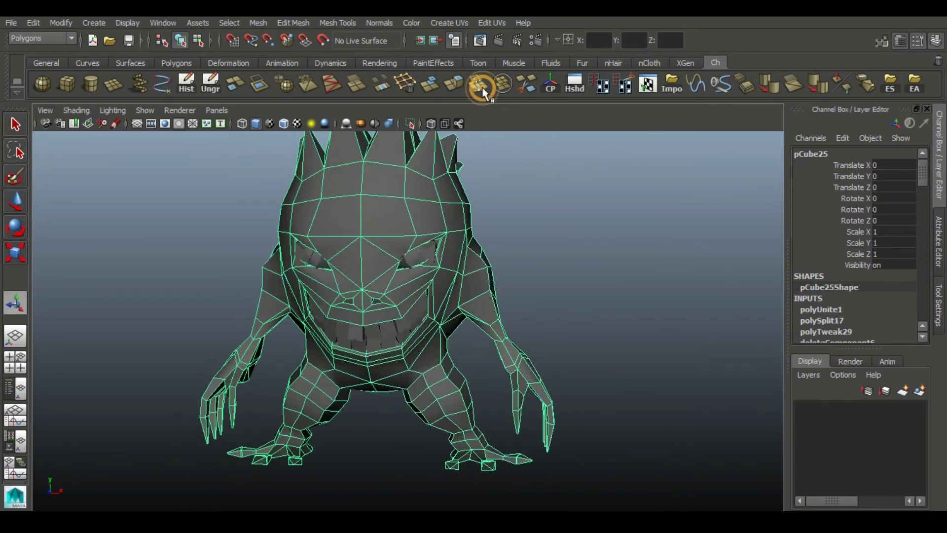
{"action": "left_click", "coordinate": [482, 90]}
{"action": "left_click", "coordinate": [180, 88]}
{"action": "left_click", "coordinate": [419, 202]}
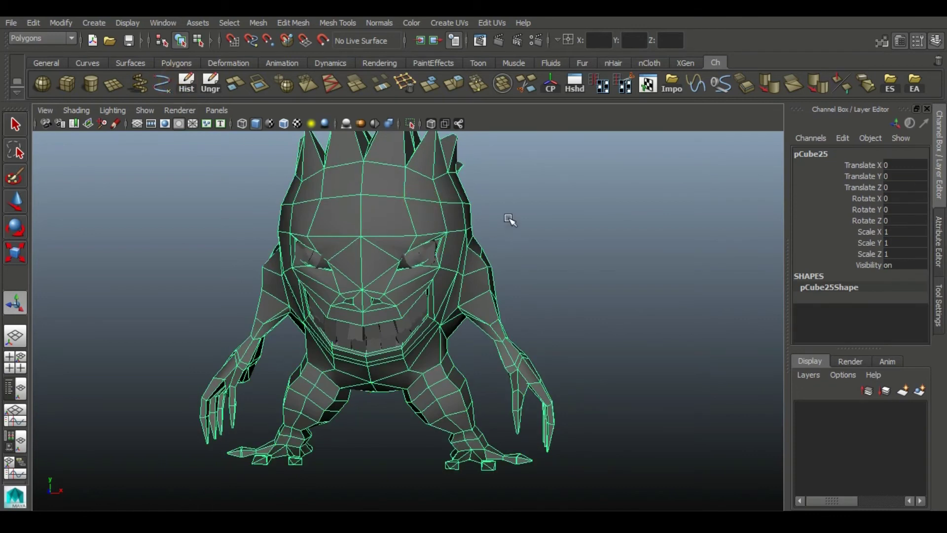
{"action": "left_click", "coordinate": [643, 222]}
Step: Inspect the combined body and both eyes from three-quarter and rear views
{"action": "mouse_move", "coordinate": [429, 291]}
{"action": "left_mouse_down", "text": "alt"}
{"action": "mouse_move", "coordinate": [509, 300]}
{"action": "mouse_move", "coordinate": [543, 286]}
{"action": "mouse_move", "coordinate": [406, 291]}
{"action": "mouse_move", "coordinate": [435, 245]}
{"action": "left_mouse_up", "text": "alt"}
{"action": "left_click", "coordinate": [416, 264]}
{"action": "left_click", "coordinate": [410, 251]}
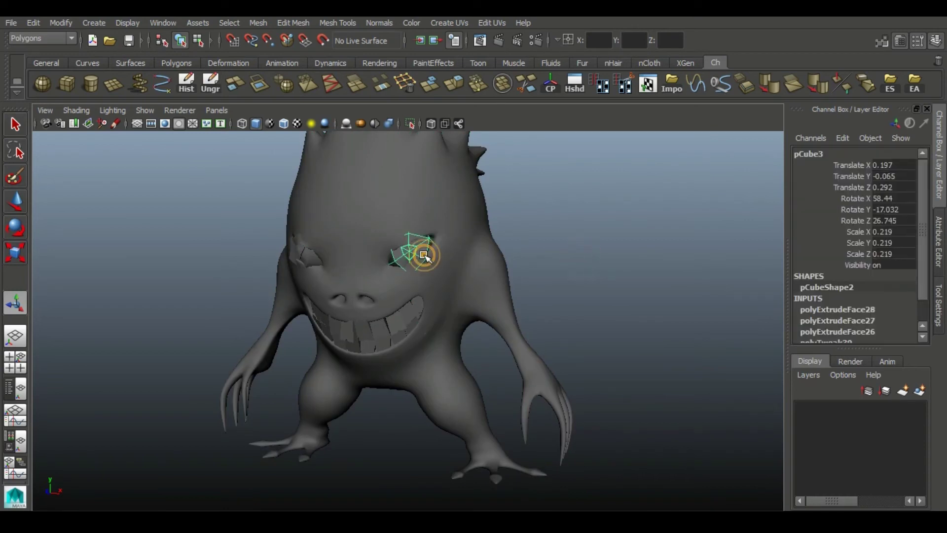
{"action": "left_click", "coordinate": [305, 254], "text": "shift"}
{"action": "left_click", "coordinate": [566, 276]}
{"action": "mouse_move", "coordinate": [468, 266]}
{"action": "left_mouse_down", "text": "alt"}
{"action": "mouse_move", "coordinate": [478, 250]}
{"action": "mouse_move", "coordinate": [444, 256]}
{"action": "mouse_move", "coordinate": [368, 203]}
{"action": "mouse_move", "coordinate": [323, 254]}
{"action": "left_mouse_up", "text": "alt"}
Step: Pull the head spike vertices of the combined body into new positions
{"action": "left_click", "coordinate": [367, 202]}
{"action": "right_click_drag", "start_coordinate": [353, 187], "coordinate": [353, 237]}
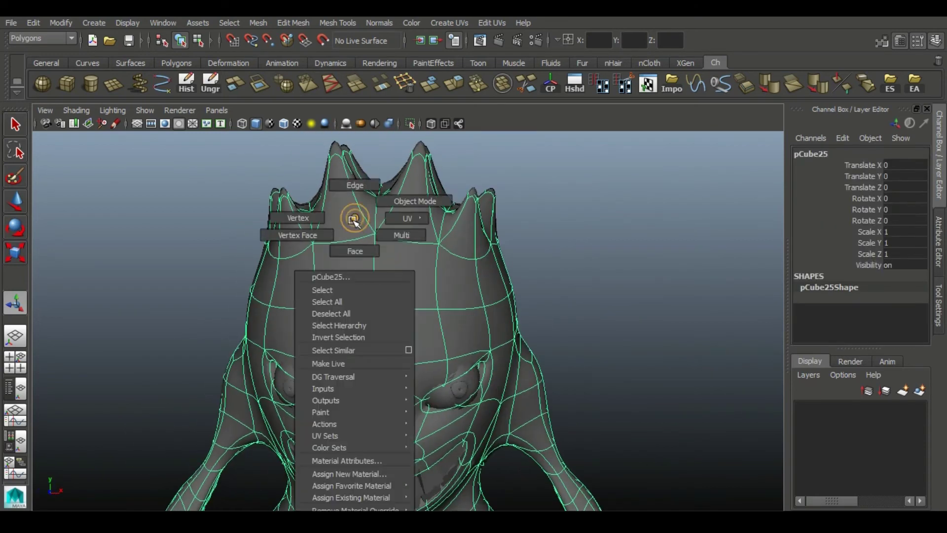
{"action": "left_click", "coordinate": [335, 190]}
{"action": "key", "text": "w"}
{"action": "left_click", "coordinate": [345, 178]}
{"action": "mouse_move", "coordinate": [343, 174]}
{"action": "left_mouse_down"}
{"action": "mouse_move", "coordinate": [351, 184]}
{"action": "mouse_move", "coordinate": [285, 227]}
{"action": "left_mouse_up"}
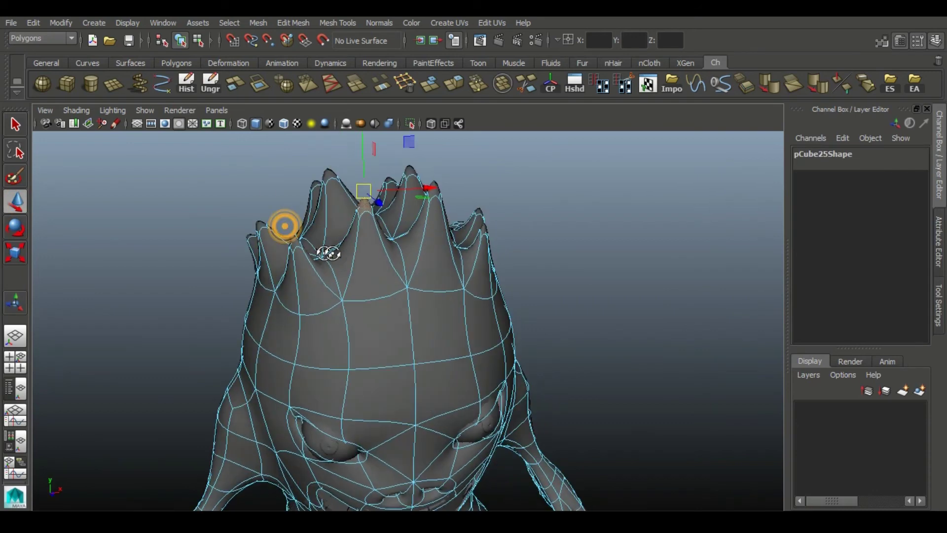
{"action": "left_click", "coordinate": [309, 258]}
{"action": "mouse_move", "coordinate": [309, 258]}
{"action": "left_mouse_down"}
{"action": "mouse_move", "coordinate": [289, 245]}
{"action": "mouse_move", "coordinate": [320, 187]}
{"action": "mouse_move", "coordinate": [372, 205]}
{"action": "mouse_move", "coordinate": [318, 274]}
{"action": "left_mouse_up"}
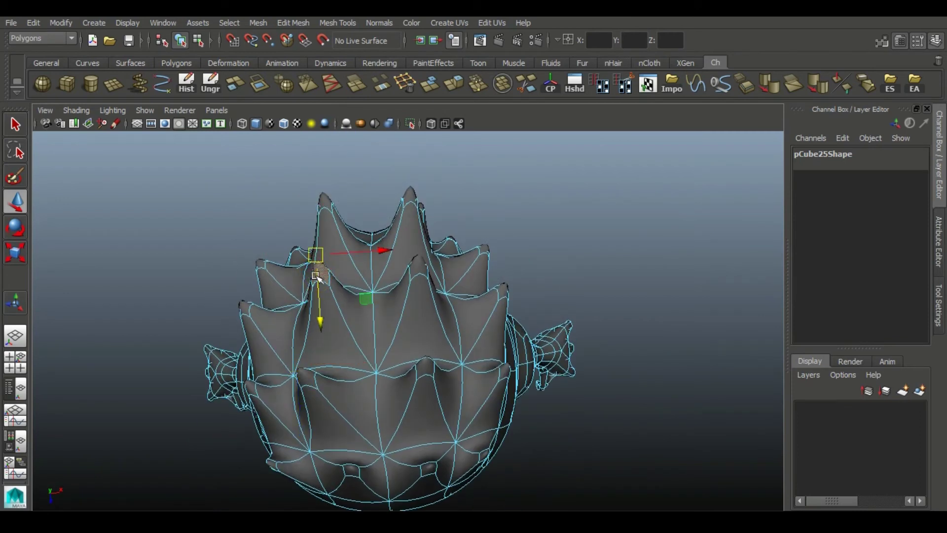
Step: Review the reshaped spikes on the head and upper body from several angles
{"action": "mouse_move", "coordinate": [417, 262]}
{"action": "left_mouse_down", "text": "alt"}
{"action": "mouse_move", "coordinate": [302, 268]}
{"action": "mouse_move", "coordinate": [467, 291]}
{"action": "mouse_move", "coordinate": [453, 321]}
{"action": "left_mouse_up", "text": "alt"}
{"action": "left_click_drag", "start_coordinate": [350, 365], "coordinate": [395, 355], "text": "alt"}
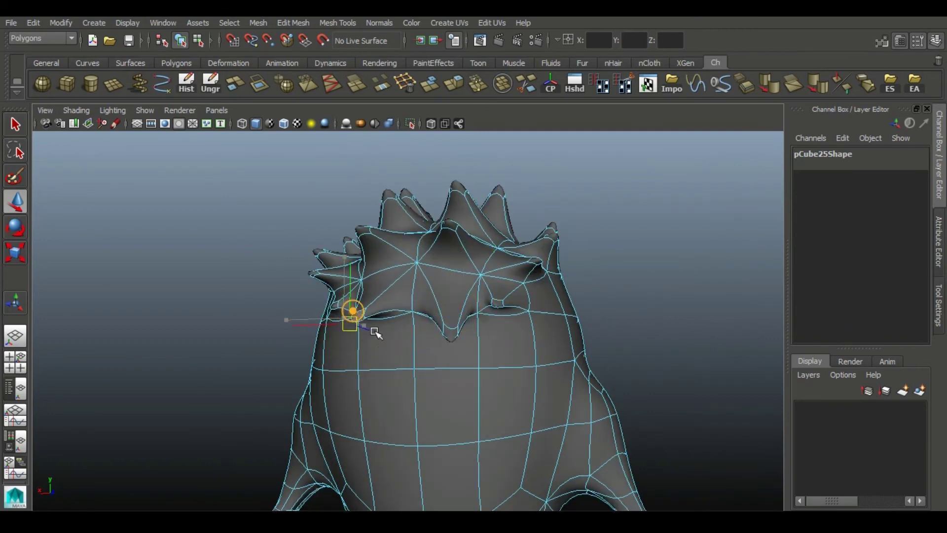
{"action": "mouse_move", "coordinate": [409, 283]}
{"action": "left_mouse_down", "text": "alt"}
{"action": "mouse_move", "coordinate": [522, 348]}
{"action": "mouse_move", "coordinate": [352, 286]}
{"action": "mouse_move", "coordinate": [450, 263]}
{"action": "left_mouse_up", "text": "alt"}
{"action": "right_click_drag", "start_coordinate": [450, 263], "coordinate": [424, 264]}
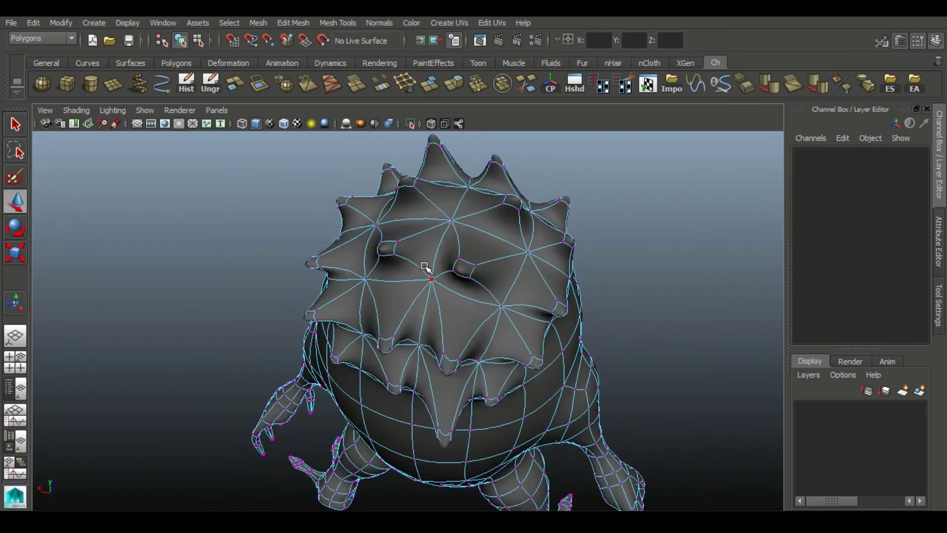
{"action": "mouse_move", "coordinate": [446, 218]}
{"action": "left_mouse_down", "text": "alt"}
{"action": "mouse_move", "coordinate": [444, 230]}
{"action": "mouse_move", "coordinate": [472, 202]}
{"action": "left_mouse_up", "text": "alt"}
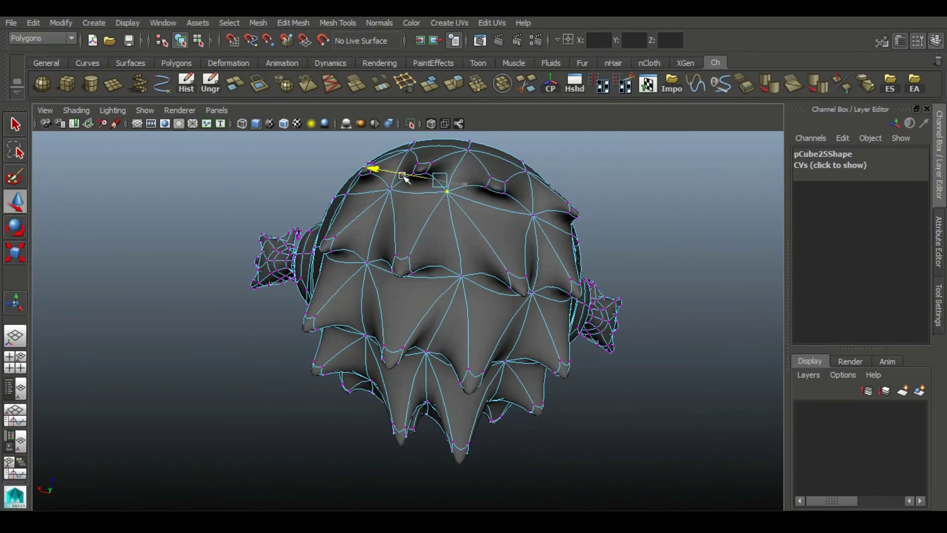
{"action": "left_click_drag", "start_coordinate": [377, 169], "coordinate": [395, 271], "text": "alt"}
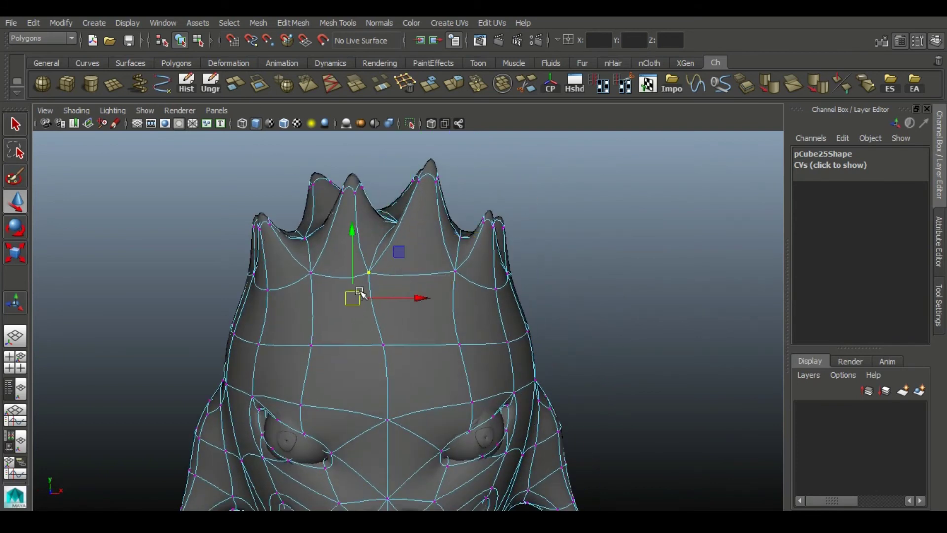
Step: Compare the low-poly cage with the smooth preview, then reframe the character
{"action": "key", "text": "1"}
{"action": "key", "text": "2"}
{"action": "key", "text": "3"}
{"action": "left_click", "coordinate": [599, 227]}
{"action": "scroll", "coordinate": [472, 269], "scroll_direction": "down", "scroll_amount": 3}
{"action": "scroll", "coordinate": [484, 267], "scroll_direction": "up", "scroll_amount": 2}
{"action": "mouse_move", "coordinate": [471, 267]}
{"action": "left_mouse_down", "text": "alt"}
{"action": "mouse_move", "coordinate": [501, 292]}
{"action": "mouse_move", "coordinate": [451, 251]}
{"action": "left_mouse_up", "text": "alt"}
{"action": "right_click_drag", "start_coordinate": [451, 250], "coordinate": [554, 274], "text": "alt"}
{"action": "mouse_move", "coordinate": [554, 275]}
{"action": "left_mouse_down", "text": "alt"}
{"action": "mouse_move", "coordinate": [509, 313]}
{"action": "mouse_move", "coordinate": [488, 281]}
{"action": "mouse_move", "coordinate": [610, 311]}
{"action": "mouse_move", "coordinate": [507, 282]}
{"action": "mouse_move", "coordinate": [180, 313]}
{"action": "mouse_move", "coordinate": [190, 332]}
{"action": "left_mouse_up", "text": "alt"}
{"action": "scroll", "coordinate": [492, 326], "scroll_direction": "up", "scroll_amount": 2}
Step: Select a vertex between the legs, checking the legs from several angles
{"action": "left_click", "coordinate": [492, 326]}
{"action": "mouse_move", "coordinate": [492, 326]}
{"action": "left_mouse_down", "text": "alt"}
{"action": "mouse_move", "coordinate": [390, 333]}
{"action": "mouse_move", "coordinate": [397, 309]}
{"action": "left_mouse_up", "text": "alt"}
{"action": "key", "text": "F9"}
{"action": "left_click", "coordinate": [391, 321]}
{"action": "mouse_move", "coordinate": [393, 274]}
{"action": "left_mouse_down", "text": "alt"}
{"action": "mouse_move", "coordinate": [469, 258]}
{"action": "mouse_move", "coordinate": [388, 323]}
{"action": "mouse_move", "coordinate": [438, 247]}
{"action": "mouse_move", "coordinate": [415, 253]}
{"action": "left_mouse_up", "text": "alt"}
{"action": "mouse_move", "coordinate": [362, 281]}
{"action": "left_mouse_down", "text": "alt"}
{"action": "mouse_move", "coordinate": [389, 291]}
{"action": "mouse_move", "coordinate": [318, 301]}
{"action": "left_mouse_up", "text": "alt"}
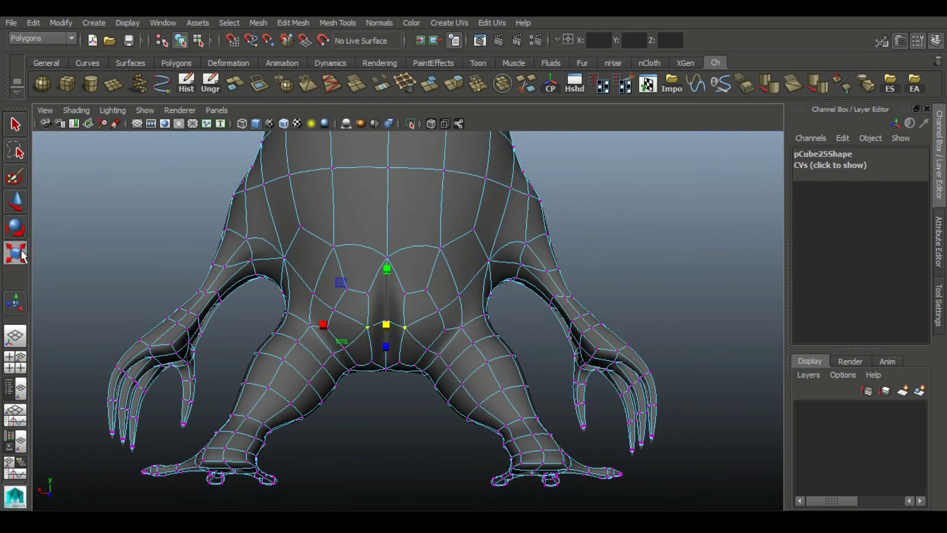
{"action": "mouse_move", "coordinate": [598, 210]}
{"action": "left_mouse_down", "text": "alt"}
{"action": "mouse_move", "coordinate": [466, 317]}
{"action": "mouse_move", "coordinate": [398, 317]}
{"action": "left_mouse_up", "text": "alt"}
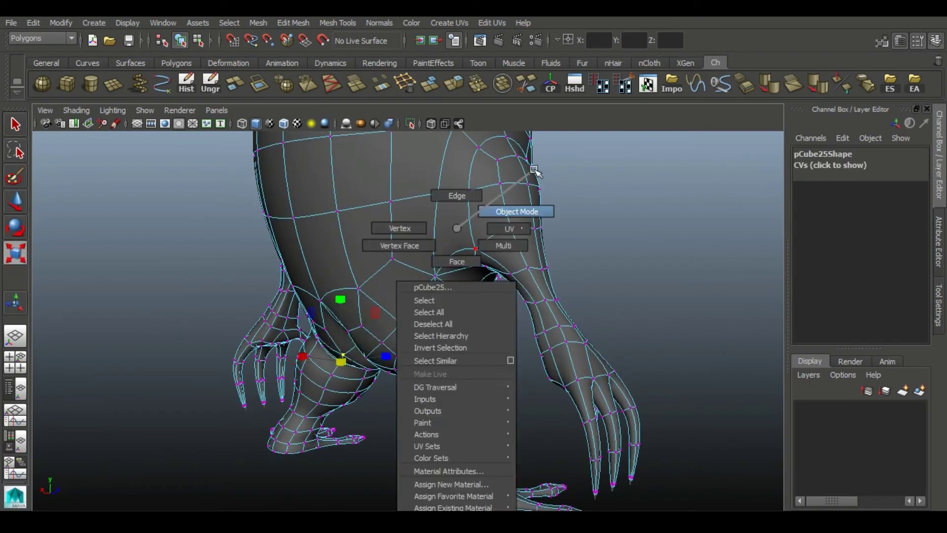
{"action": "right_click_drag", "start_coordinate": [402, 314], "coordinate": [514, 209]}
{"action": "left_click_drag", "start_coordinate": [391, 342], "coordinate": [409, 294], "text": "alt"}
Step: Move the crotch vertices into a seamless join, checking cage and smooth preview
{"action": "left_click", "coordinate": [408, 294]}
{"action": "right_click_drag", "start_coordinate": [408, 294], "coordinate": [367, 296]}
{"action": "mouse_move", "coordinate": [367, 296]}
{"action": "left_mouse_down", "text": "alt"}
{"action": "mouse_move", "coordinate": [328, 277]}
{"action": "mouse_move", "coordinate": [417, 332]}
{"action": "mouse_move", "coordinate": [452, 242]}
{"action": "left_mouse_up", "text": "alt"}
{"action": "key", "text": "w"}
{"action": "mouse_move", "coordinate": [437, 277]}
{"action": "left_mouse_down", "text": "alt"}
{"action": "mouse_move", "coordinate": [445, 339]}
{"action": "mouse_move", "coordinate": [366, 343]}
{"action": "mouse_move", "coordinate": [450, 302]}
{"action": "left_mouse_up", "text": "alt"}
{"action": "right_click_drag", "start_coordinate": [433, 228], "coordinate": [490, 212]}
{"action": "mouse_move", "coordinate": [491, 212]}
{"action": "left_mouse_down", "text": "alt"}
{"action": "mouse_move", "coordinate": [423, 332]}
{"action": "mouse_move", "coordinate": [406, 393]}
{"action": "mouse_move", "coordinate": [389, 402]}
{"action": "mouse_move", "coordinate": [402, 229]}
{"action": "left_mouse_up", "text": "alt"}
{"action": "right_click_drag", "start_coordinate": [401, 228], "coordinate": [360, 226]}
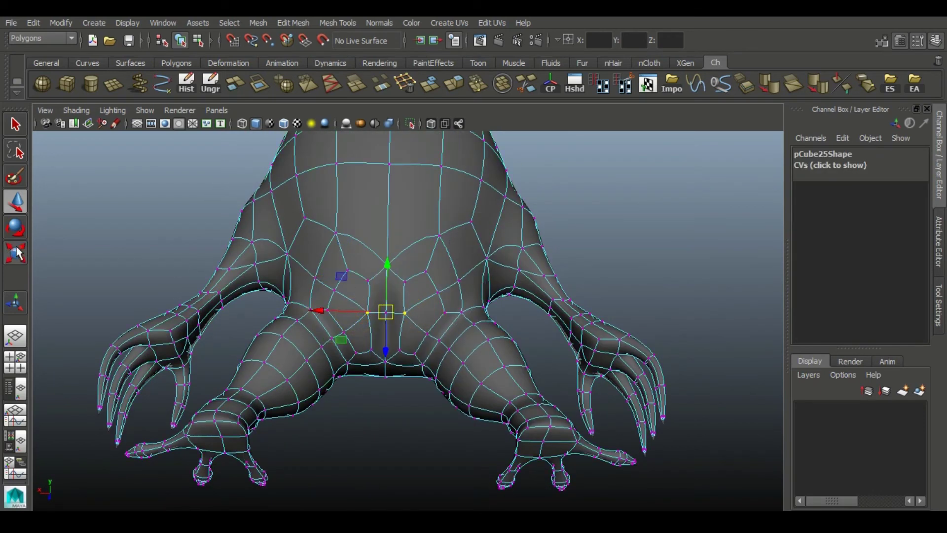
{"action": "key", "text": "1"}
{"action": "left_click_drag", "start_coordinate": [285, 336], "coordinate": [471, 294], "text": "alt"}
{"action": "key", "text": "3"}
{"action": "left_click", "coordinate": [661, 258]}
{"action": "mouse_move", "coordinate": [662, 258]}
{"action": "left_mouse_down", "text": "alt"}
{"action": "mouse_move", "coordinate": [402, 426]}
{"action": "mouse_move", "coordinate": [423, 419]}
{"action": "mouse_move", "coordinate": [370, 382]}
{"action": "mouse_move", "coordinate": [296, 383]}
{"action": "mouse_move", "coordinate": [416, 391]}
{"action": "mouse_move", "coordinate": [586, 338]}
{"action": "mouse_move", "coordinate": [448, 277]}
{"action": "mouse_move", "coordinate": [556, 308]}
{"action": "left_mouse_up", "text": "alt"}
{"action": "right_click_drag", "start_coordinate": [556, 309], "coordinate": [392, 416], "text": "alt"}
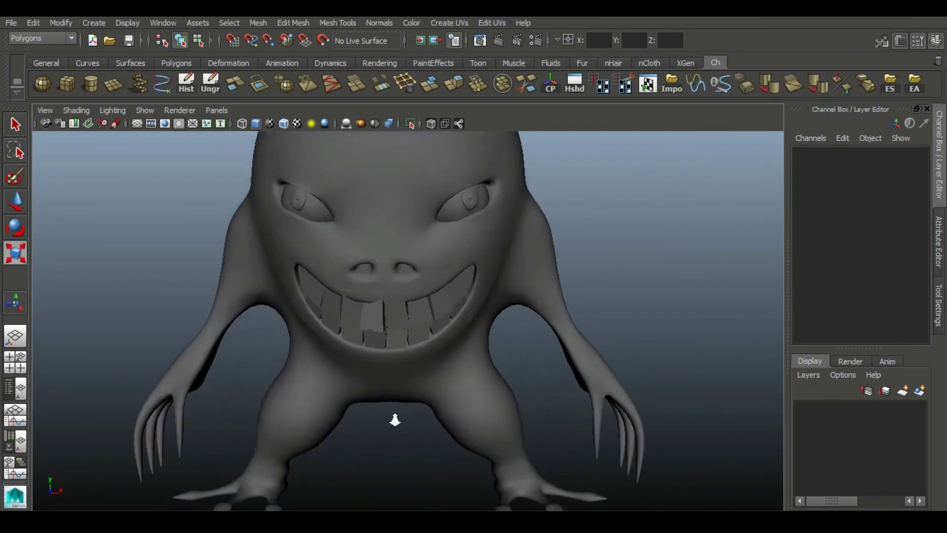
Step: Assign a new Phong E material, phongE1, to the body pCube25
{"action": "right_click_drag", "start_coordinate": [289, 332], "coordinate": [473, 335], "text": "alt"}
{"action": "left_click_drag", "start_coordinate": [472, 335], "coordinate": [456, 302], "text": "alt"}
{"action": "left_click", "coordinate": [456, 302]}
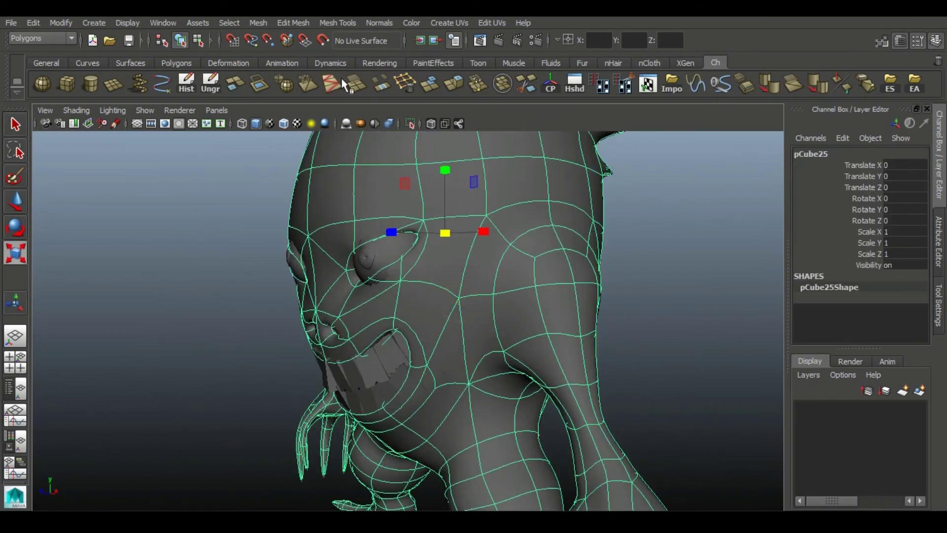
{"action": "left_click", "coordinate": [380, 63]}
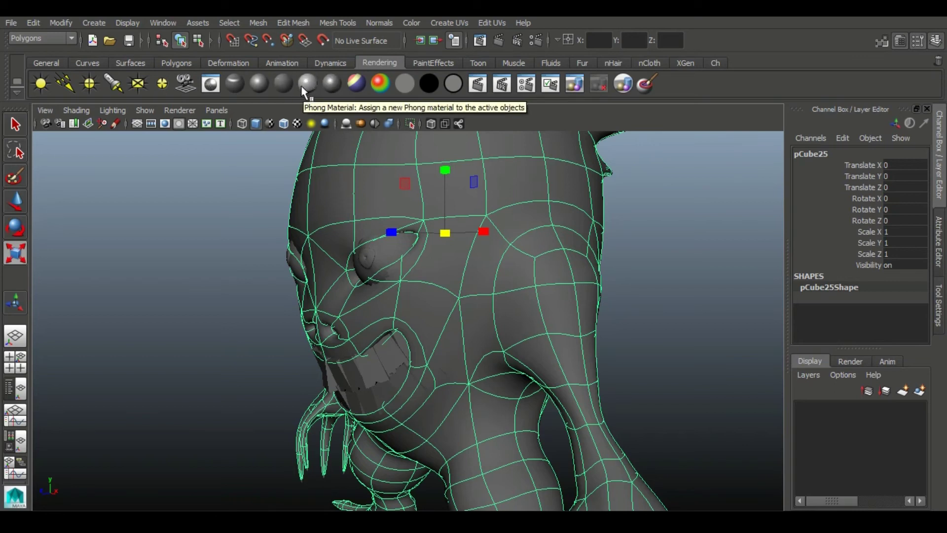
{"action": "middle_click_drag", "start_coordinate": [622, 410], "coordinate": [594, 343]}
{"action": "key", "text": "ctrl+a"}
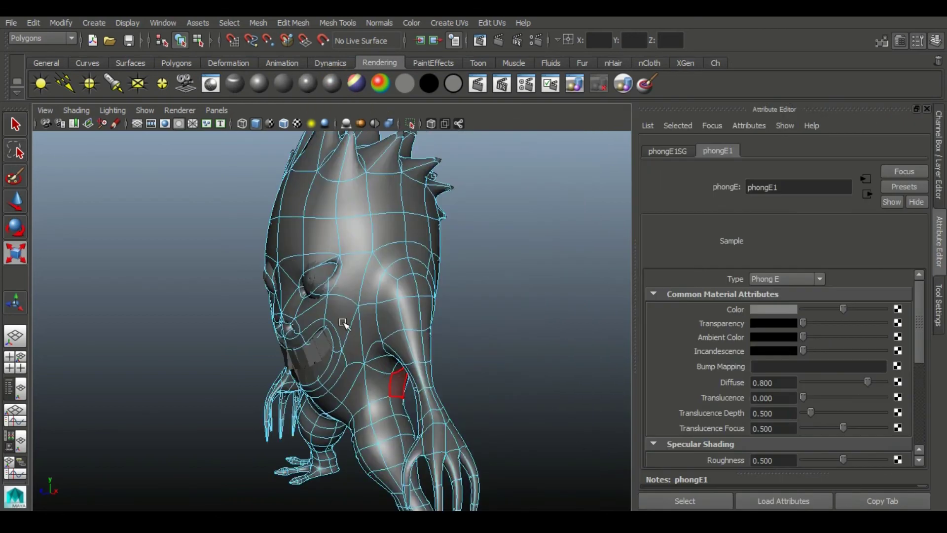
{"action": "left_click", "coordinate": [730, 150]}
Step: Set the phongE1 material colour to black
{"action": "left_click_drag", "start_coordinate": [317, 267], "coordinate": [380, 212], "text": "alt"}
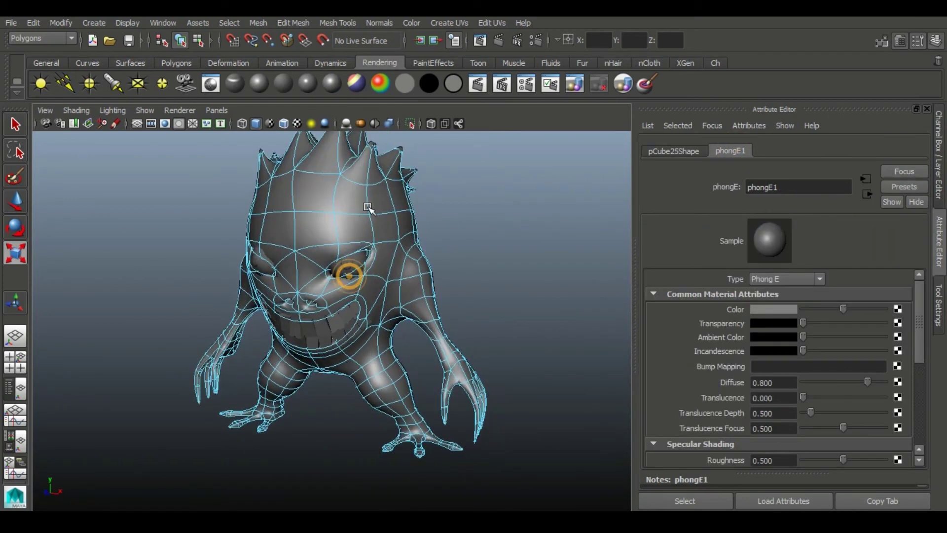
{"action": "left_click", "coordinate": [617, 306]}
{"action": "left_click_drag", "start_coordinate": [469, 324], "coordinate": [493, 297], "text": "alt"}
{"action": "left_click", "coordinate": [416, 303]}
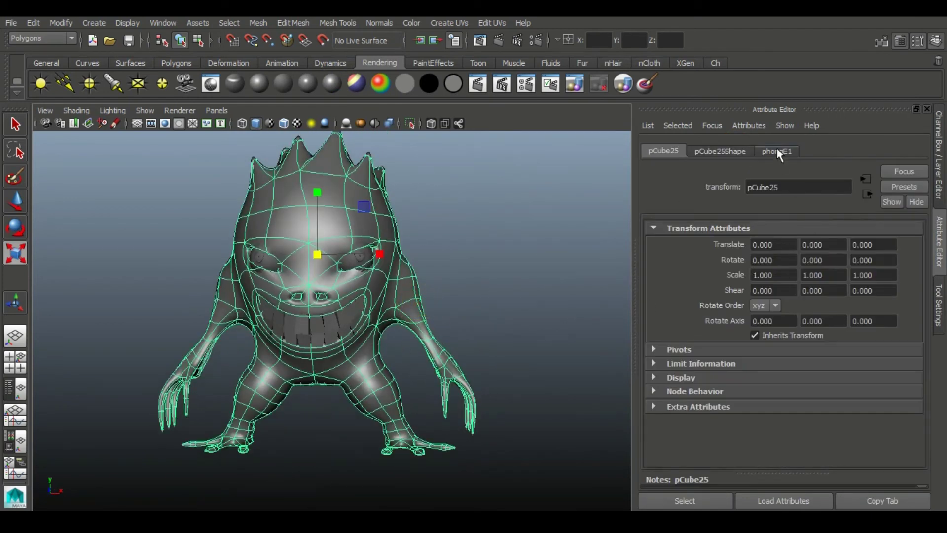
{"action": "left_click", "coordinate": [777, 149]}
{"action": "left_click", "coordinate": [786, 309]}
{"action": "left_click", "coordinate": [824, 296]}
Step: Orbit and zoom around the black monster, then select the right eye
{"action": "left_click", "coordinate": [479, 393]}
{"action": "mouse_move", "coordinate": [501, 396]}
{"action": "left_mouse_down", "text": "alt"}
{"action": "mouse_move", "coordinate": [292, 404]}
{"action": "mouse_move", "coordinate": [450, 368]}
{"action": "mouse_move", "coordinate": [421, 364]}
{"action": "left_mouse_up", "text": "alt"}
{"action": "scroll", "coordinate": [375, 233], "scroll_direction": "up", "scroll_amount": 3}
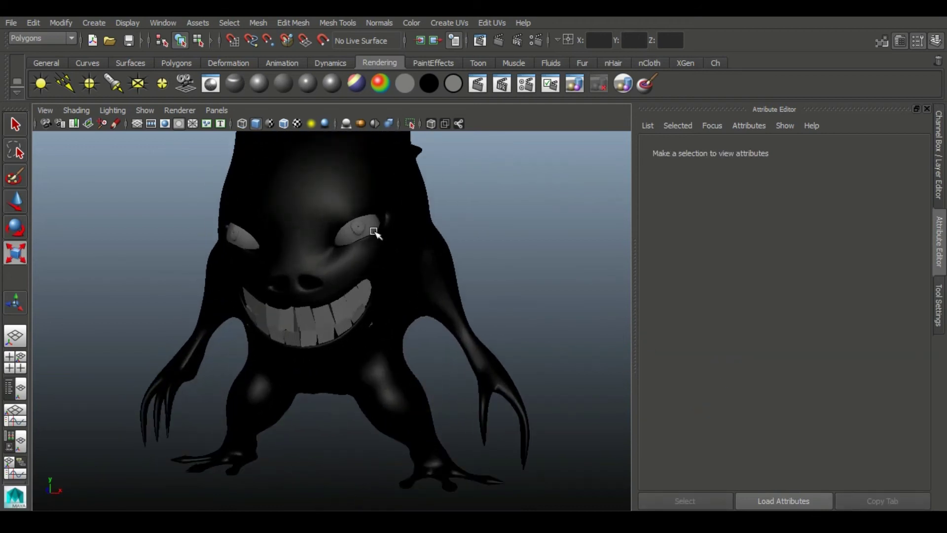
{"action": "left_click", "coordinate": [375, 233]}
Step: Give both eyes a new Phong material coloured red
{"action": "left_click_drag", "start_coordinate": [375, 233], "coordinate": [296, 237], "text": "alt"}
{"action": "left_click", "coordinate": [246, 226], "text": "shift"}
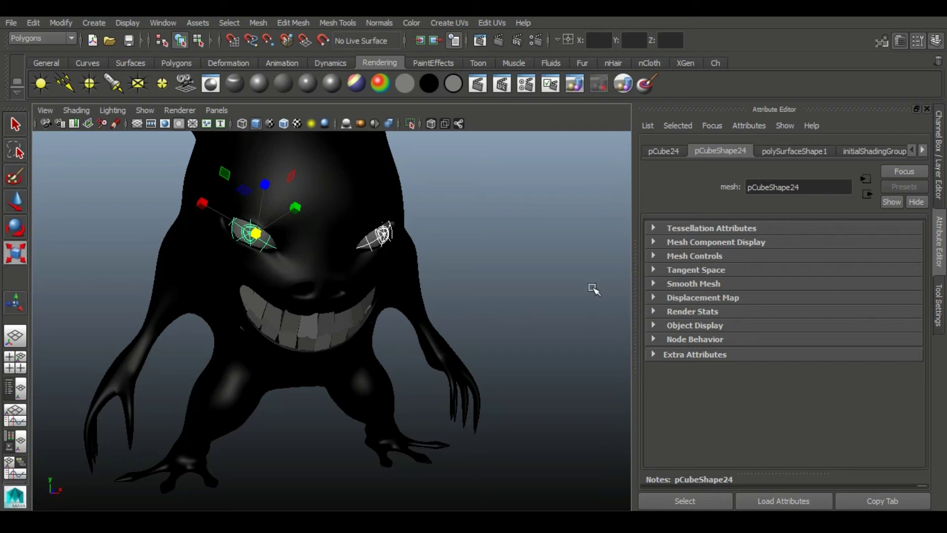
{"action": "left_click", "coordinate": [304, 85]}
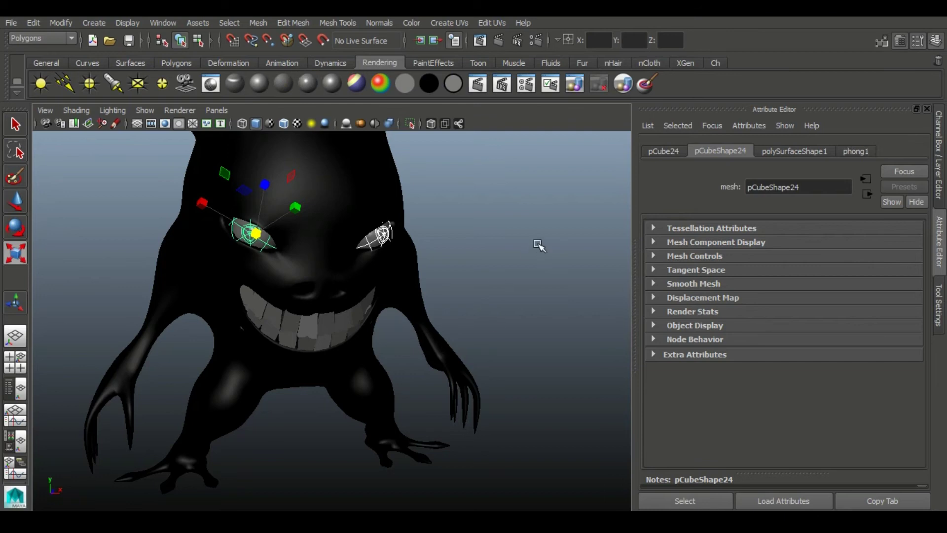
{"action": "left_click_drag", "start_coordinate": [539, 245], "coordinate": [617, 286], "text": "alt"}
{"action": "left_click", "coordinate": [773, 309]}
{"action": "left_click", "coordinate": [683, 328]}
{"action": "scroll", "coordinate": [475, 276], "scroll_direction": "up", "scroll_amount": 5}
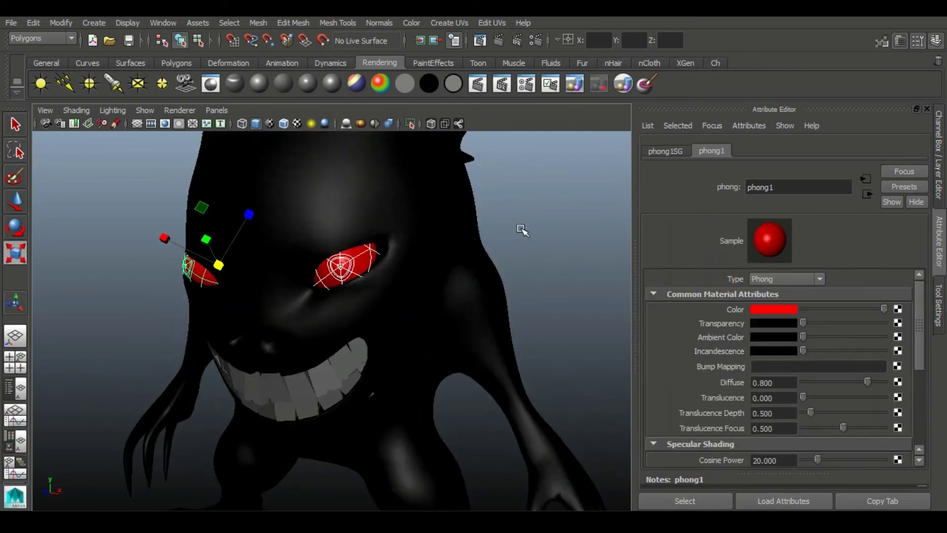
{"action": "left_click", "coordinate": [475, 276]}
Step: Zoom in on the right eye and enter component editing on its mesh
{"action": "left_click_drag", "start_coordinate": [475, 276], "coordinate": [372, 277], "text": "alt"}
{"action": "scroll", "coordinate": [378, 269], "scroll_direction": "up", "scroll_amount": 5}
{"action": "scroll", "coordinate": [317, 216], "scroll_direction": "up", "scroll_amount": 4}
{"action": "left_click", "coordinate": [404, 219]}
{"action": "right_click_drag", "start_coordinate": [404, 219], "coordinate": [405, 182]}
{"action": "left_click", "coordinate": [309, 231]}
{"action": "key", "text": "w"}
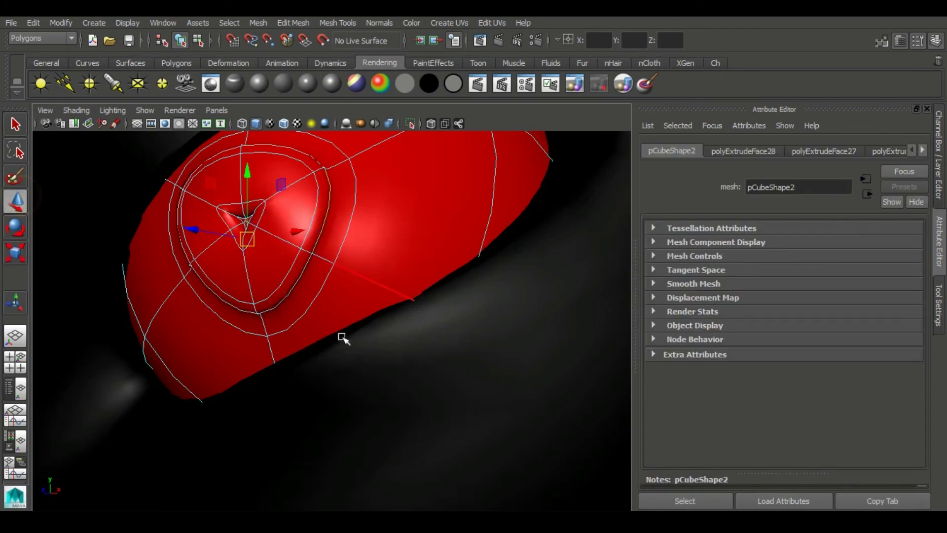
{"action": "scroll", "coordinate": [326, 321], "scroll_direction": "down", "scroll_amount": 3}
{"action": "mouse_move", "coordinate": [310, 310]}
{"action": "left_mouse_down", "text": "alt"}
{"action": "mouse_move", "coordinate": [292, 327]}
{"action": "mouse_move", "coordinate": [353, 327]}
{"action": "mouse_move", "coordinate": [443, 284]}
{"action": "mouse_move", "coordinate": [298, 232]}
{"action": "left_mouse_up", "text": "alt"}
Step: Select the inner pupil cap faces on the right eye
{"action": "left_click", "coordinate": [716, 63]}
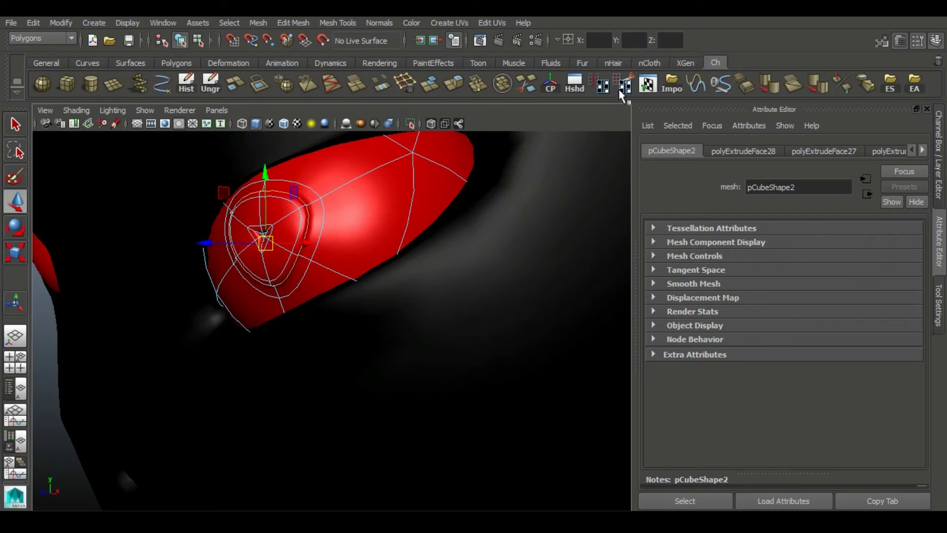
{"action": "right_click_drag", "start_coordinate": [354, 204], "coordinate": [412, 187]}
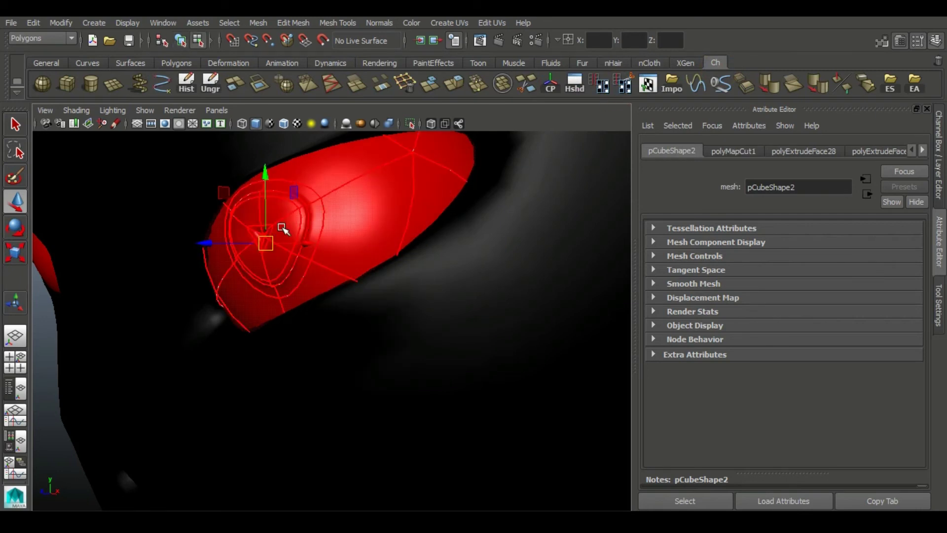
{"action": "right_click_drag", "start_coordinate": [337, 254], "coordinate": [355, 248]}
{"action": "right_click_drag", "start_coordinate": [285, 217], "coordinate": [304, 274]}
{"action": "left_click", "coordinate": [290, 269]}
{"action": "left_click", "coordinate": [265, 234], "text": "shift"}
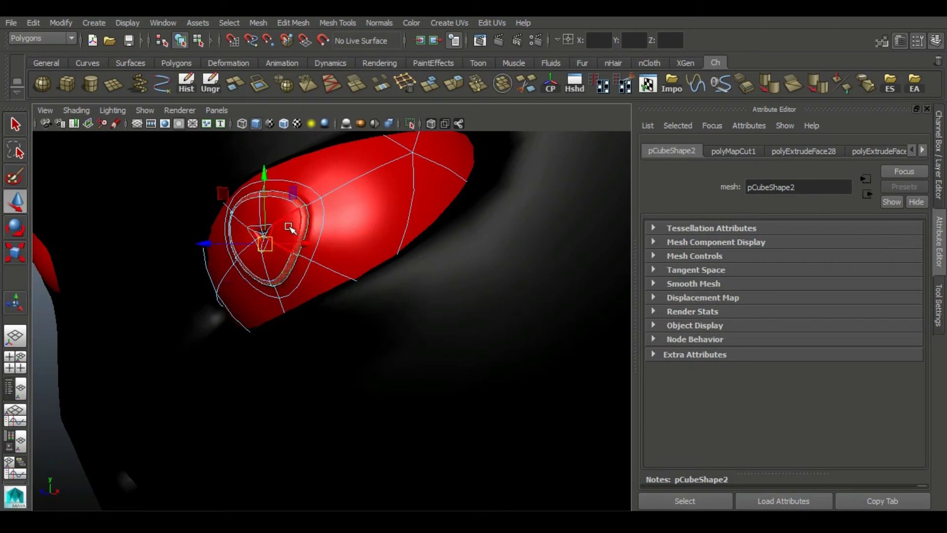
{"action": "left_click", "coordinate": [277, 268], "text": "shift"}
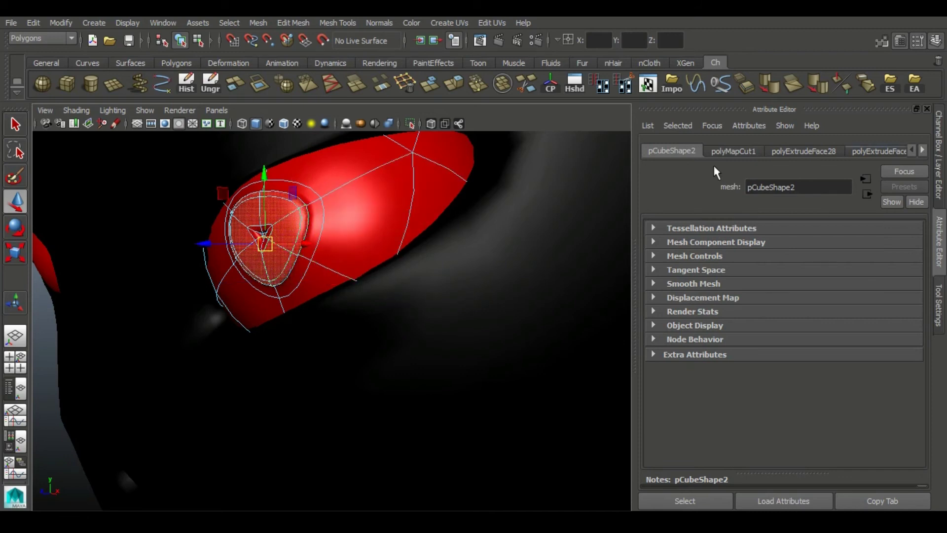
Step: Assign the pupil faces a new white Phong material
{"action": "left_click", "coordinate": [379, 63]}
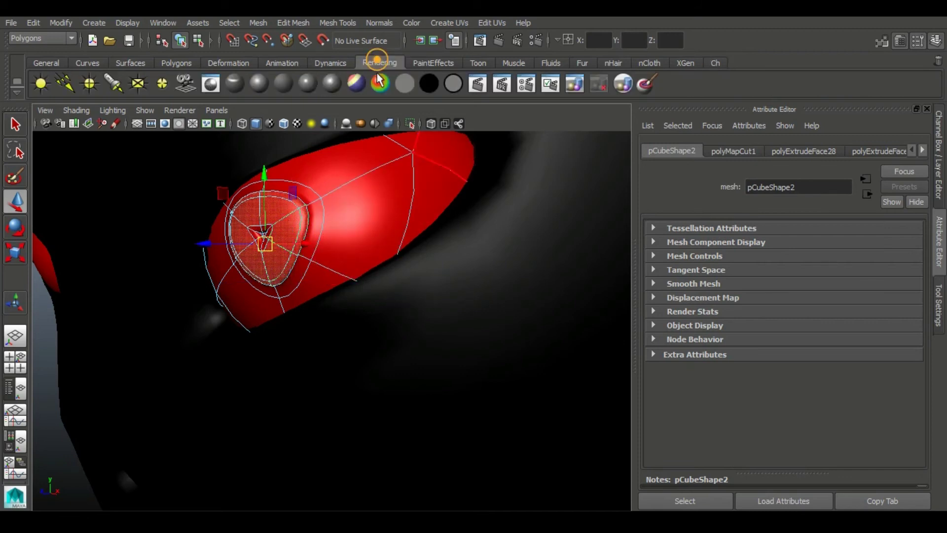
{"action": "left_click", "coordinate": [306, 85]}
{"action": "left_click", "coordinate": [792, 318]}
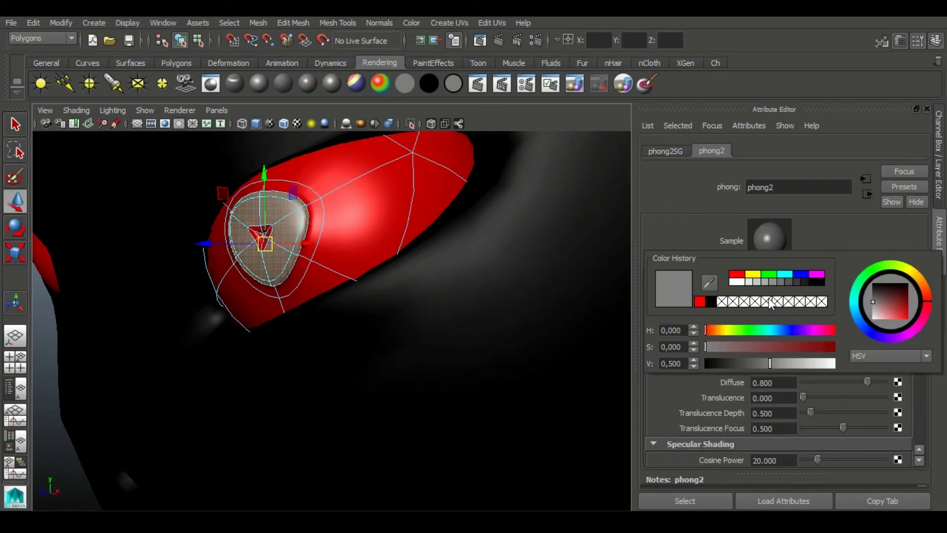
{"action": "left_click", "coordinate": [808, 367]}
{"action": "left_click", "coordinate": [366, 317]}
Step: Give the ring of faces around the pupil a black Surface Shader
{"action": "scroll", "coordinate": [222, 281], "scroll_direction": "down", "scroll_amount": 5}
{"action": "scroll", "coordinate": [222, 281], "scroll_direction": "up", "scroll_amount": 5}
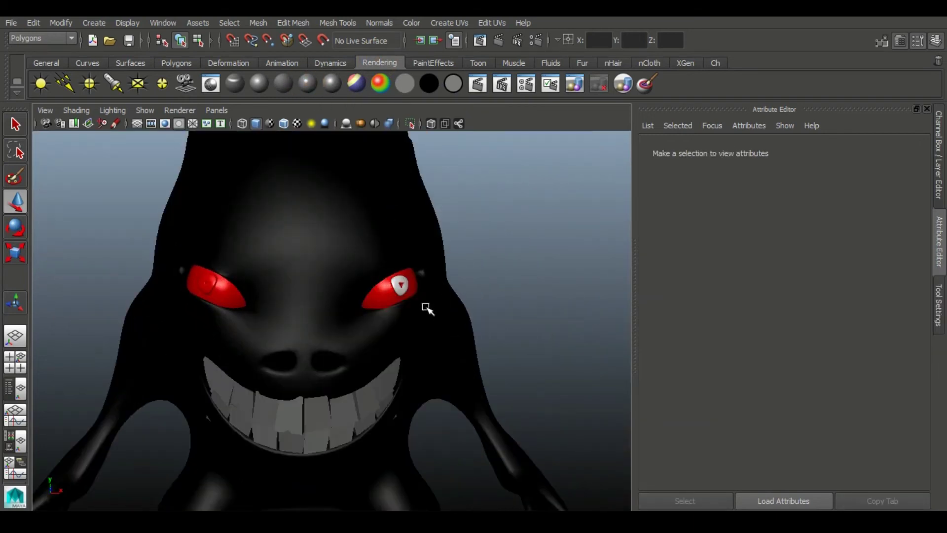
{"action": "scroll", "coordinate": [417, 364], "scroll_direction": "up", "scroll_amount": 5}
{"action": "left_click", "coordinate": [387, 340]}
{"action": "scroll", "coordinate": [393, 358], "scroll_direction": "up", "scroll_amount": 2}
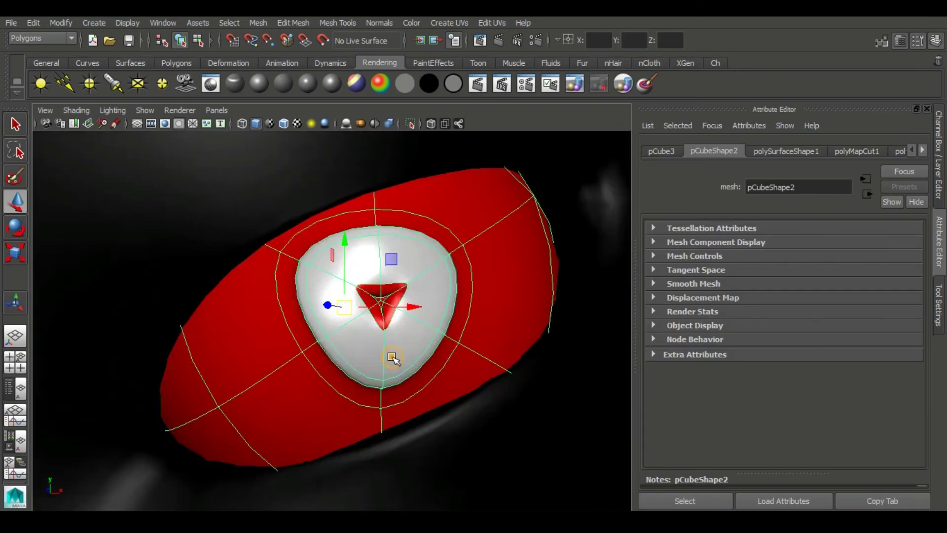
{"action": "right_click_drag", "start_coordinate": [393, 359], "coordinate": [389, 395]}
{"action": "left_click", "coordinate": [349, 381]}
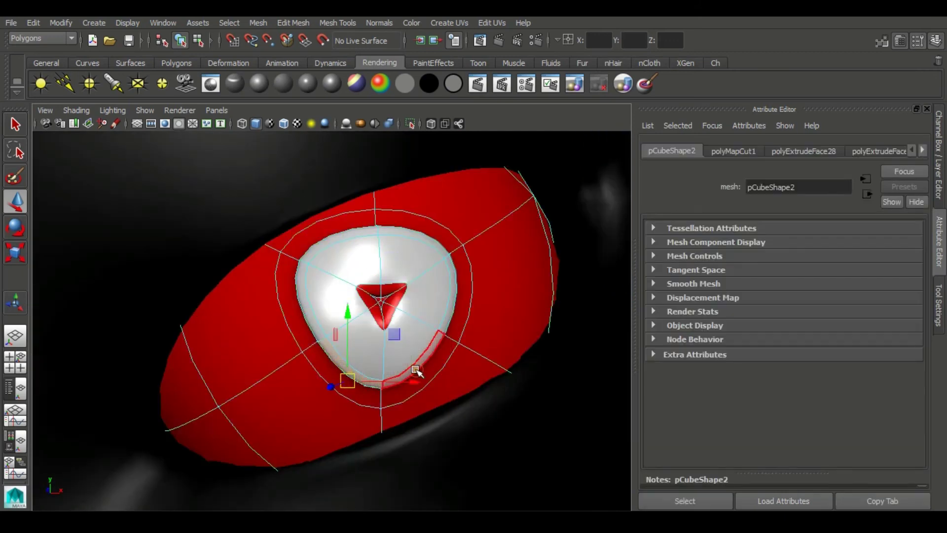
{"action": "left_click", "coordinate": [416, 371], "text": "shift"}
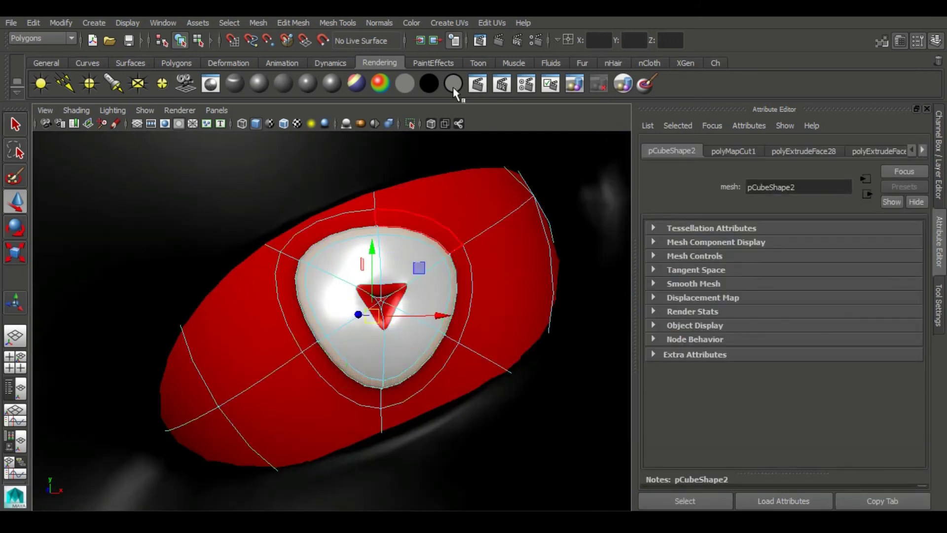
{"action": "left_click", "coordinate": [427, 87]}
Step: Assign the existing red material to the eye's centre face
{"action": "right_click_drag", "start_coordinate": [449, 276], "coordinate": [525, 210]}
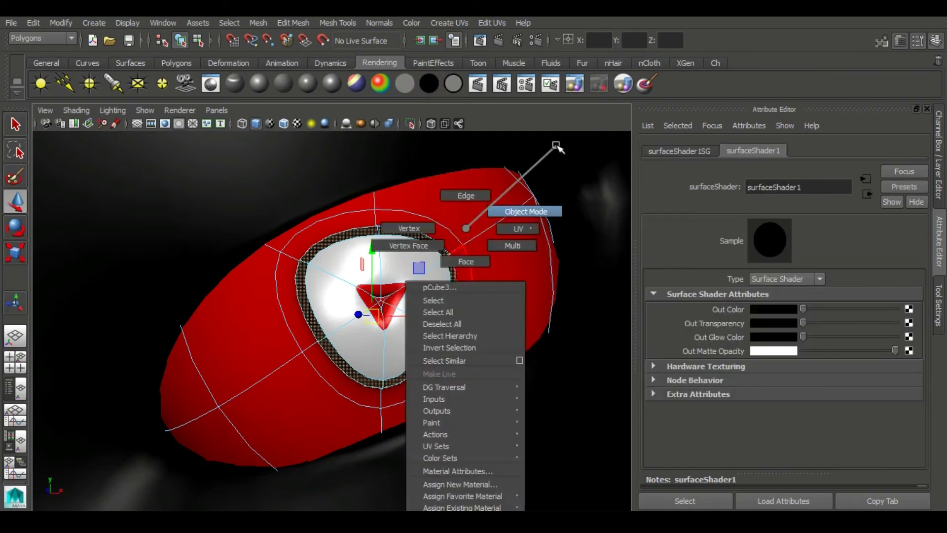
{"action": "right_click_drag", "start_coordinate": [493, 237], "coordinate": [457, 258], "text": "alt"}
{"action": "mouse_move", "coordinate": [424, 321]}
{"action": "right_mouse_down", "text": "alt"}
{"action": "mouse_move", "coordinate": [388, 287]}
{"action": "mouse_move", "coordinate": [439, 381]}
{"action": "right_mouse_up", "text": "alt"}
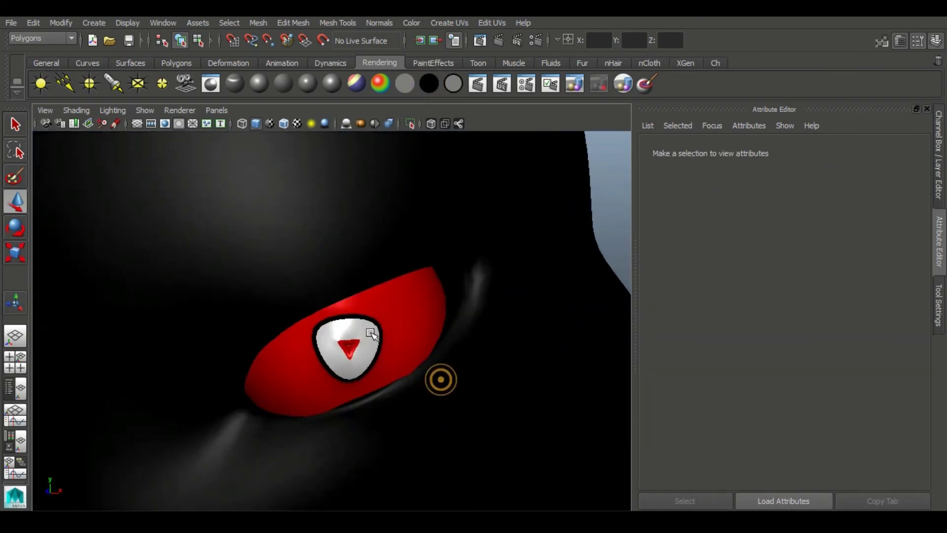
{"action": "left_click", "coordinate": [334, 315]}
{"action": "right_click_drag", "start_coordinate": [389, 408], "coordinate": [360, 364], "text": "alt"}
{"action": "right_click_drag", "start_coordinate": [352, 228], "coordinate": [353, 260]}
{"action": "left_click", "coordinate": [349, 313]}
{"action": "key", "text": "f"}
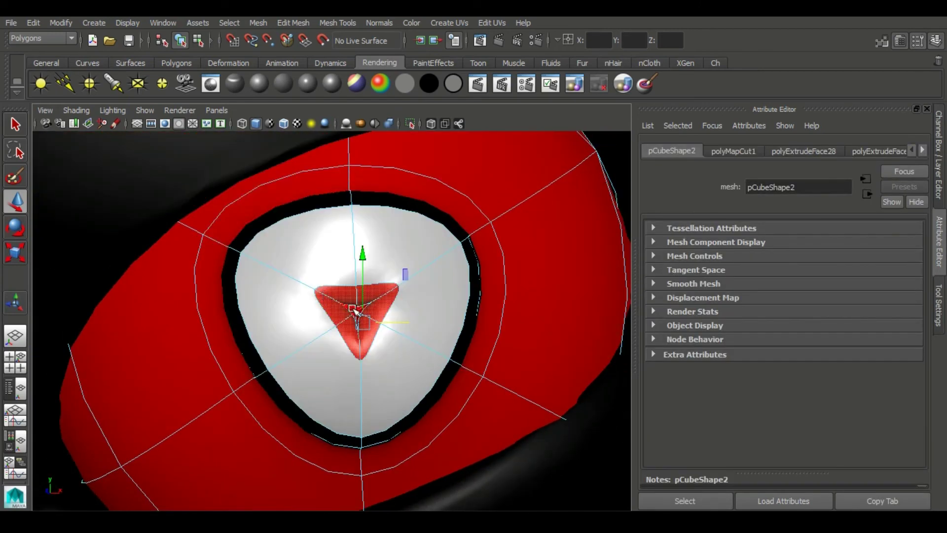
{"action": "left_click", "coordinate": [12, 132]}
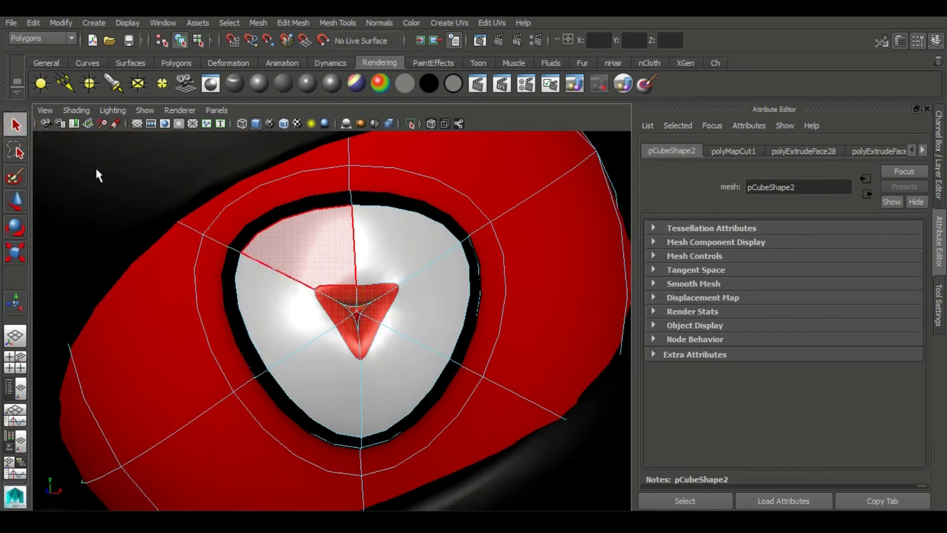
{"action": "right_click_drag", "start_coordinate": [371, 311], "coordinate": [389, 394]}
{"action": "left_click", "coordinate": [455, 482]}
Step: Return to object mode, view the character front-on and select the left eye
{"action": "right_click_drag", "start_coordinate": [371, 229], "coordinate": [445, 211]}
{"action": "key", "text": "f"}
{"action": "left_click", "coordinate": [475, 247]}
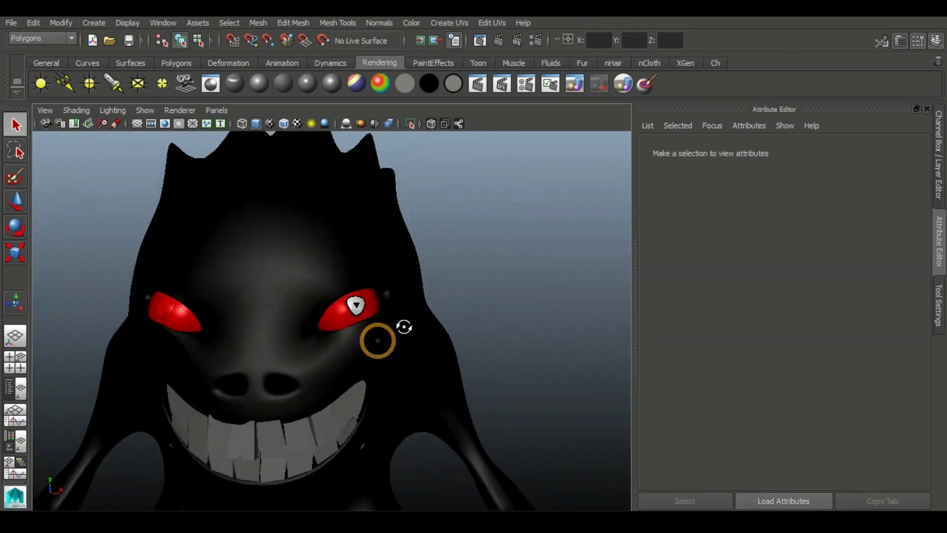
{"action": "left_click_drag", "start_coordinate": [474, 247], "coordinate": [215, 401], "text": "alt"}
{"action": "left_click", "coordinate": [134, 301]}
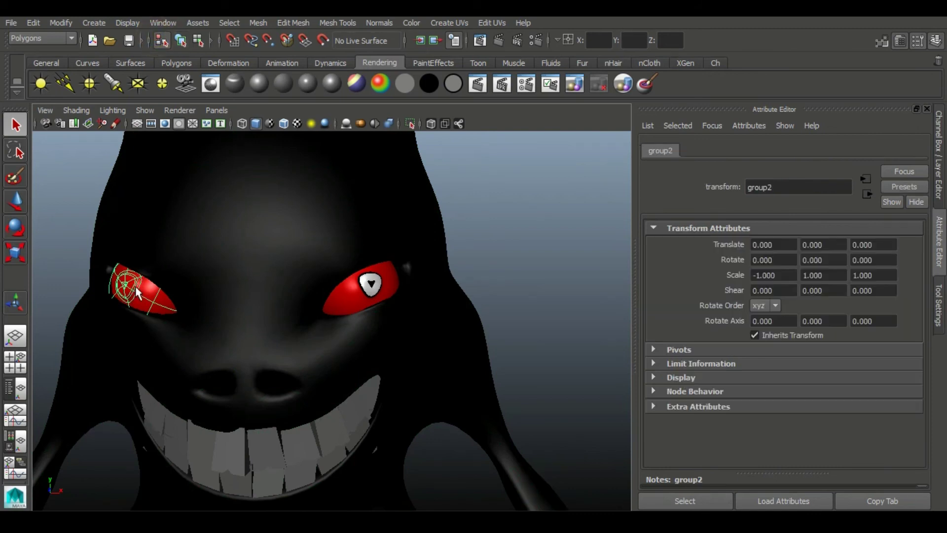
Step: Group the finished right eye and set Scale X to -1 to mirror it
{"action": "left_click", "coordinate": [371, 285]}
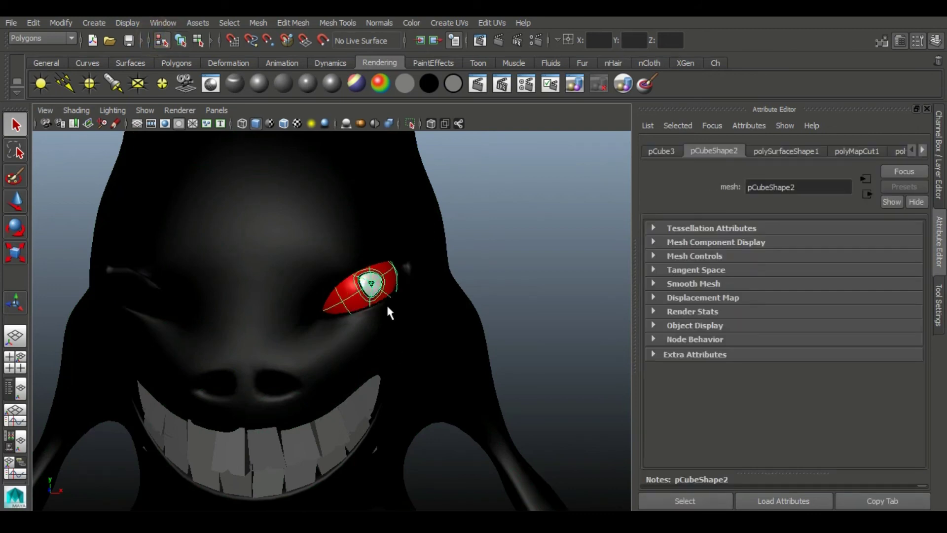
{"action": "key", "text": "ctrl+g"}
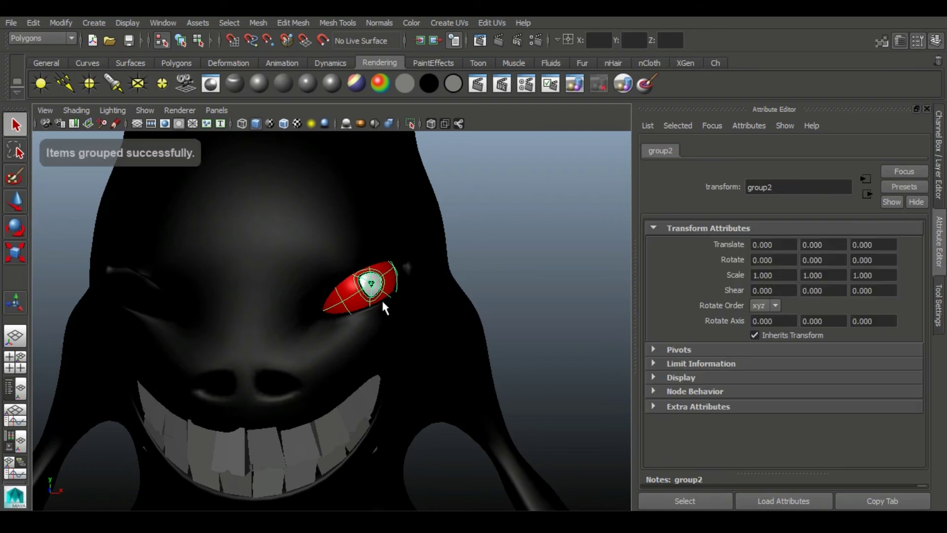
{"action": "key", "text": "ctrl+a"}
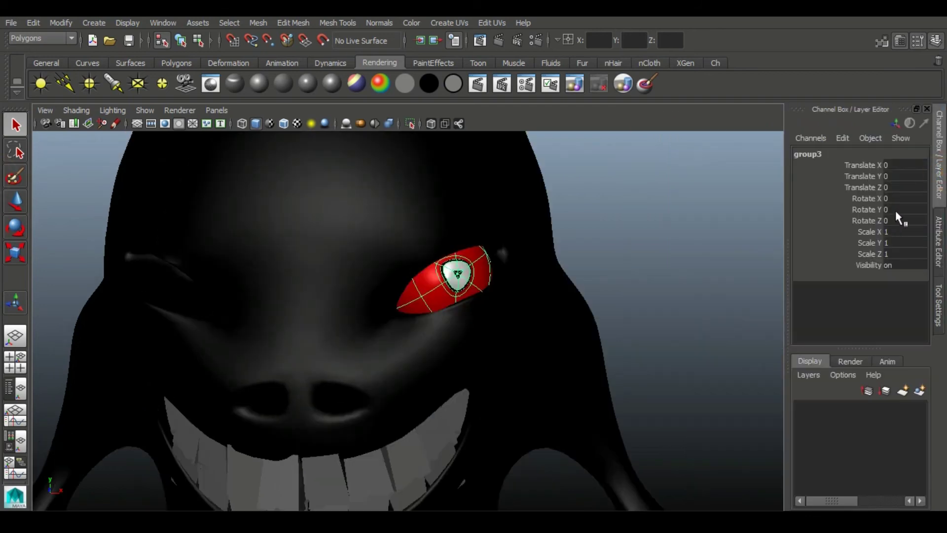
{"action": "type", "text": "1"}
{"action": "key", "text": "Return"}
Step: Reframe the character front-on and select the left half of the teeth
{"action": "left_click", "coordinate": [640, 297]}
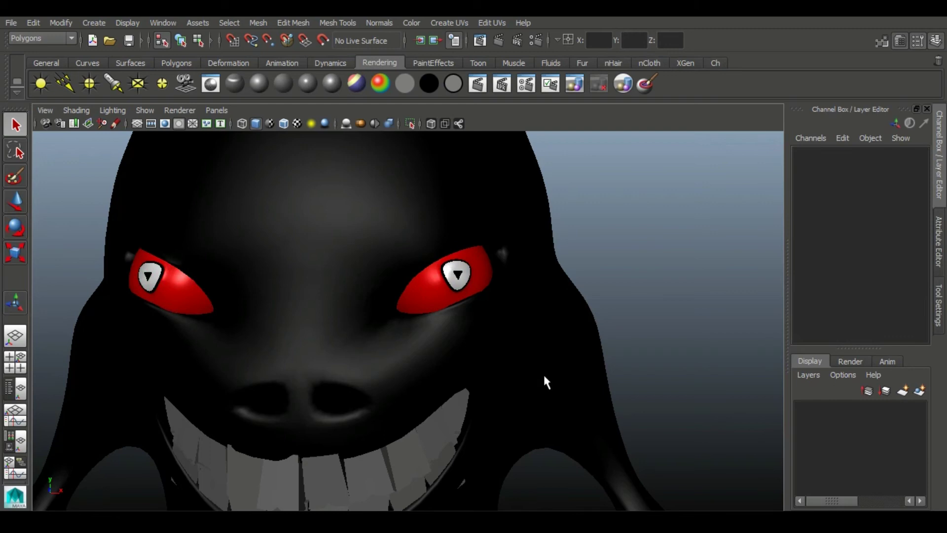
{"action": "right_click_drag", "start_coordinate": [543, 382], "coordinate": [438, 313], "text": "alt"}
{"action": "mouse_move", "coordinate": [437, 312]}
{"action": "left_mouse_down", "text": "alt"}
{"action": "mouse_move", "coordinate": [603, 363]}
{"action": "mouse_move", "coordinate": [474, 389]}
{"action": "left_mouse_up", "text": "alt"}
{"action": "right_click_drag", "start_coordinate": [474, 389], "coordinate": [393, 353], "text": "alt"}
{"action": "left_click_drag", "start_coordinate": [233, 234], "coordinate": [586, 415]}
{"action": "left_click", "coordinate": [430, 236]}
{"action": "left_click", "coordinate": [355, 308]}
{"action": "right_click_drag", "start_coordinate": [406, 275], "coordinate": [421, 332], "text": "alt"}
Step: Combine both halves of the teeth into a single mesh
{"action": "left_click", "coordinate": [715, 63]}
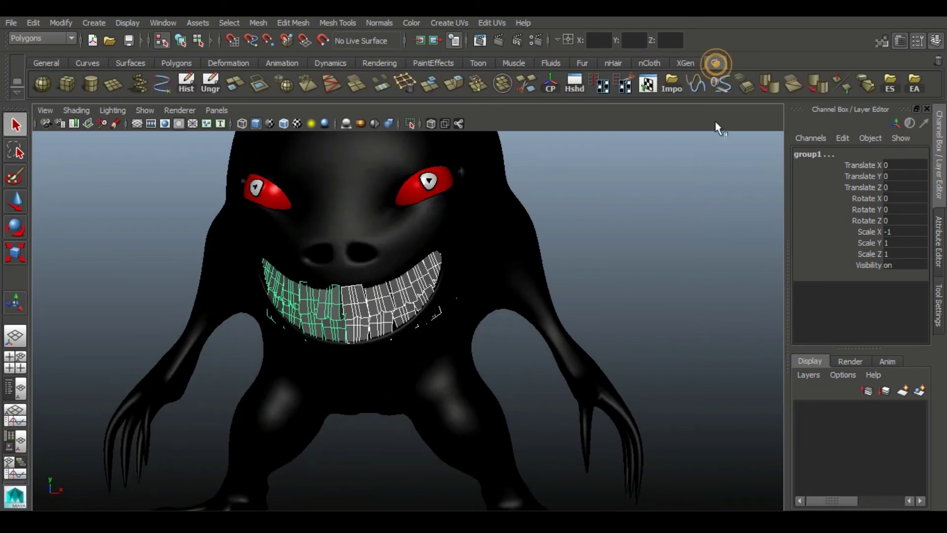
{"action": "mouse_move", "coordinate": [349, 302]}
{"action": "left_mouse_down", "text": "alt"}
{"action": "mouse_move", "coordinate": [168, 220]}
{"action": "mouse_move", "coordinate": [639, 379]}
{"action": "left_mouse_up", "text": "alt"}
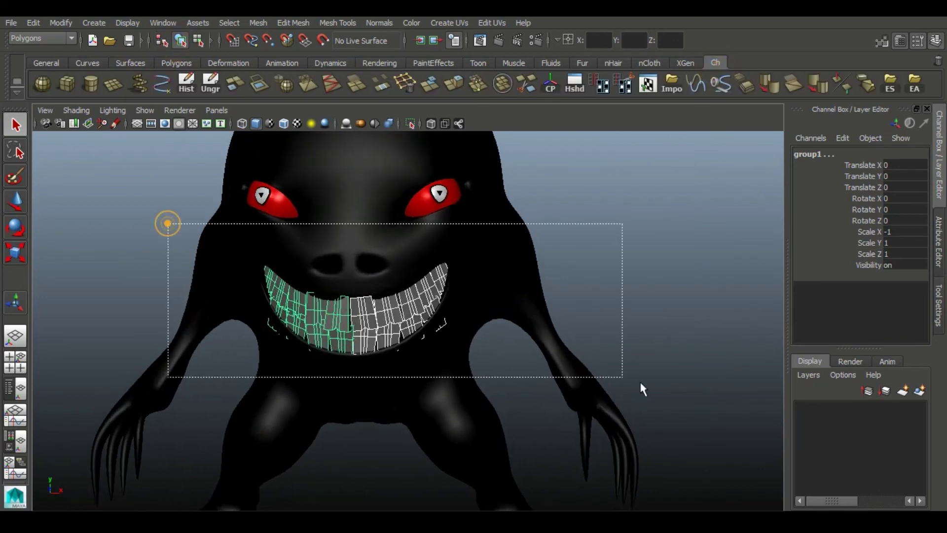
{"action": "left_click", "coordinate": [466, 216]}
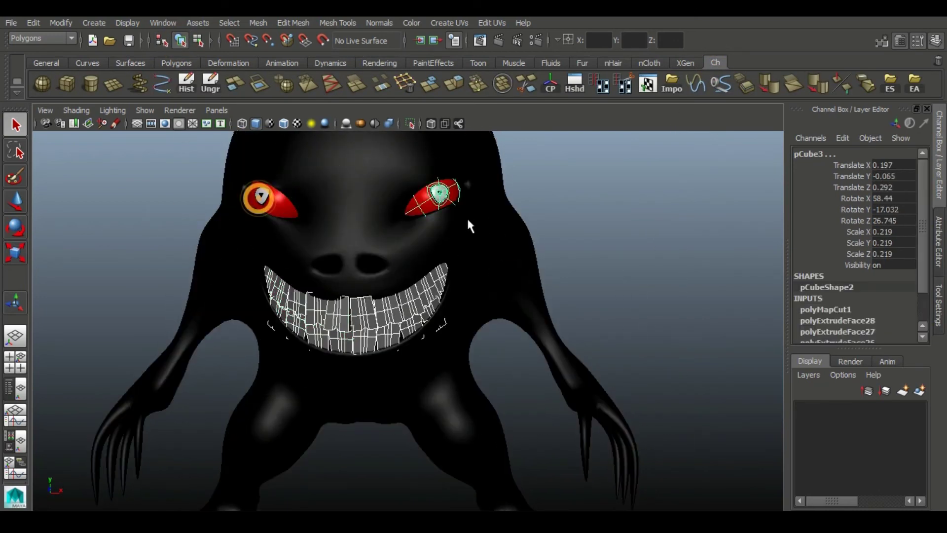
{"action": "left_click", "coordinate": [501, 88]}
Step: Switch viewport lighting to No Lights, then Default Lighting, and re-enable Two Sided Lighting
{"action": "left_click", "coordinate": [111, 110]}
{"action": "left_click", "coordinate": [133, 197]}
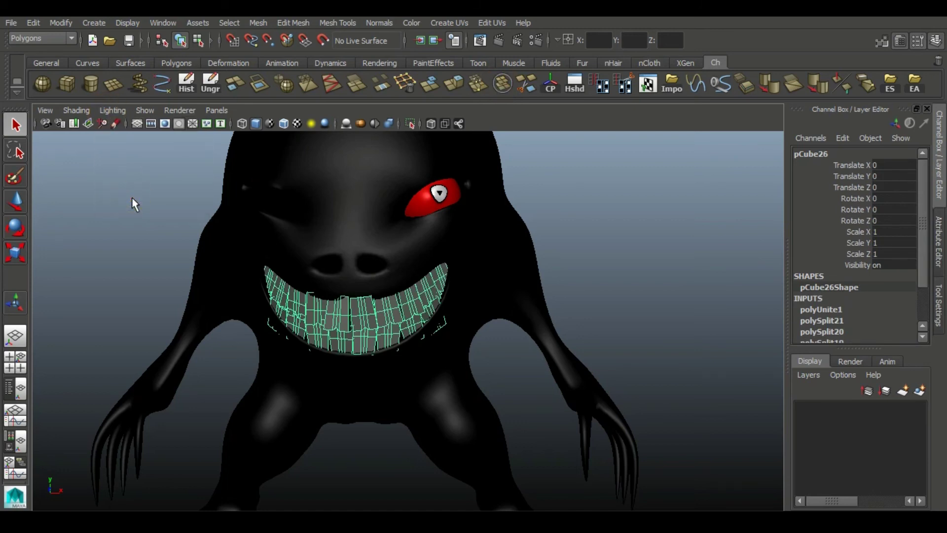
{"action": "left_click", "coordinate": [122, 110]}
{"action": "left_click", "coordinate": [132, 183]}
{"action": "left_click", "coordinate": [110, 110]}
{"action": "left_click", "coordinate": [133, 143]}
{"action": "left_click", "coordinate": [112, 110]}
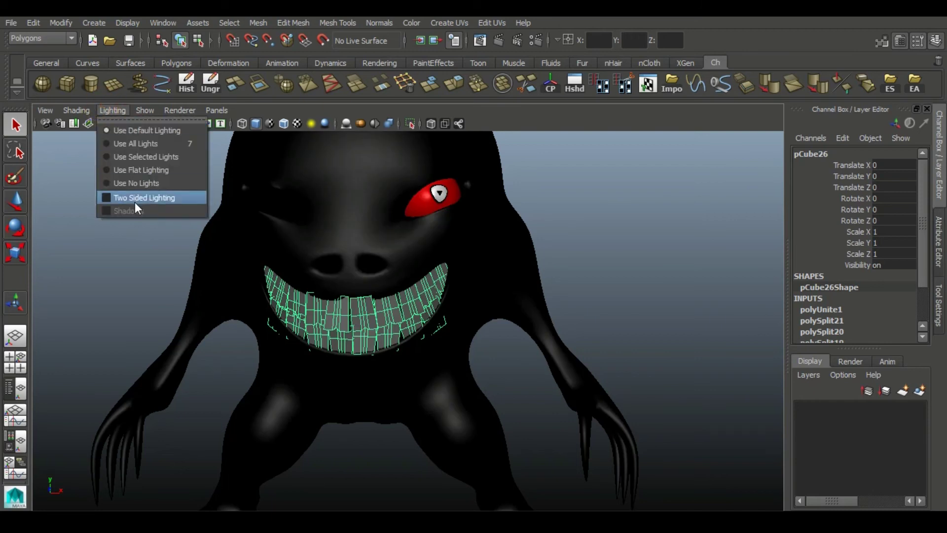
{"action": "left_click", "coordinate": [135, 197]}
Step: Reselect the teeth and briefly open and close the UV Texture Editor
{"action": "left_click_drag", "start_coordinate": [466, 314], "coordinate": [470, 321], "text": "alt"}
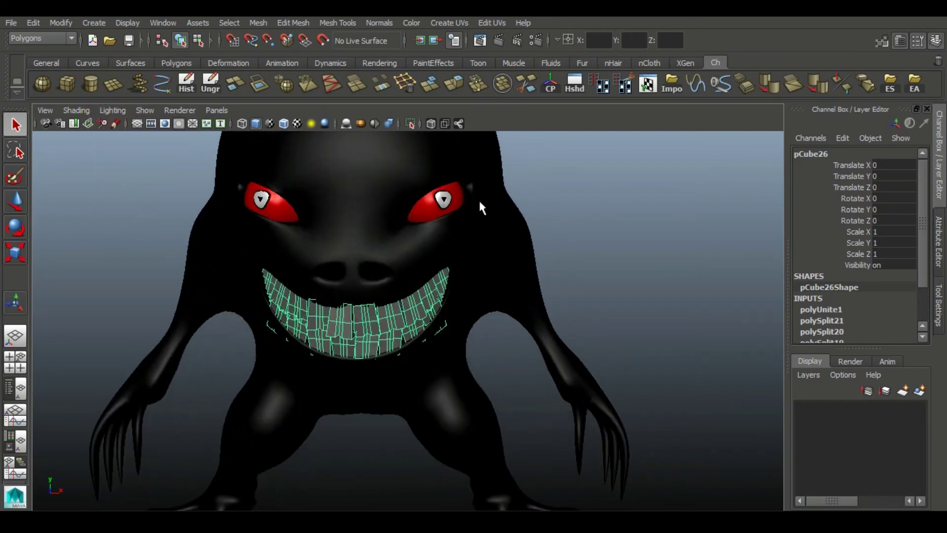
{"action": "left_click", "coordinate": [596, 220]}
{"action": "left_click", "coordinate": [401, 328]}
{"action": "mouse_move", "coordinate": [473, 256]}
{"action": "left_mouse_down", "text": "alt"}
{"action": "mouse_move", "coordinate": [495, 239]}
{"action": "mouse_move", "coordinate": [416, 241]}
{"action": "mouse_move", "coordinate": [459, 232]}
{"action": "left_mouse_up", "text": "alt"}
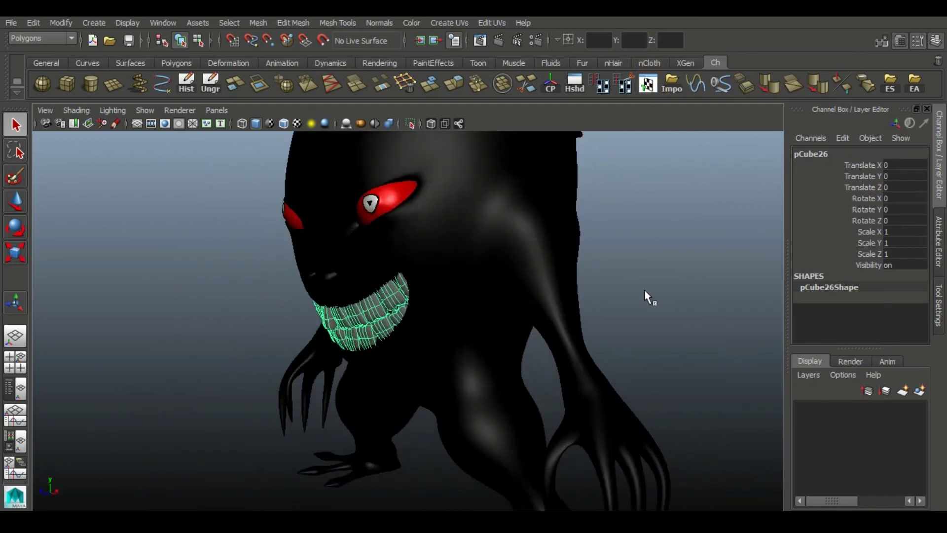
{"action": "right_click_drag", "start_coordinate": [736, 344], "coordinate": [572, 281], "text": "alt"}
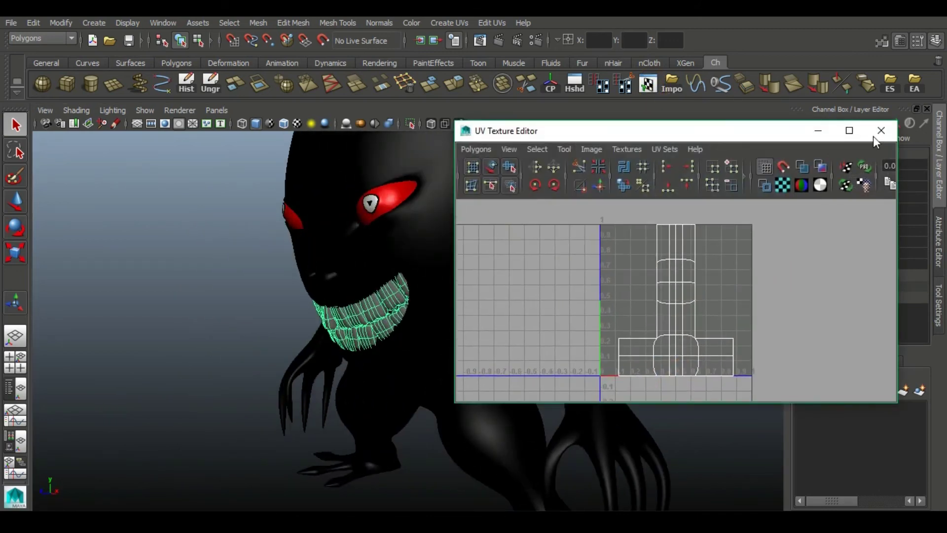
{"action": "left_click", "coordinate": [874, 135]}
{"action": "mouse_move", "coordinate": [423, 307]}
{"action": "left_mouse_down", "text": "alt"}
{"action": "mouse_move", "coordinate": [387, 271]}
{"action": "mouse_move", "coordinate": [437, 239]}
{"action": "left_mouse_up", "text": "alt"}
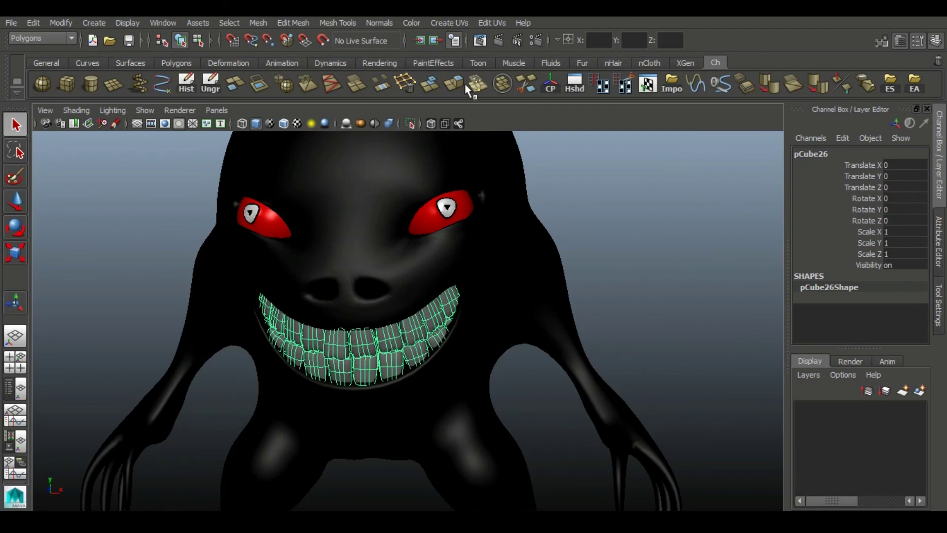
{"action": "left_click", "coordinate": [385, 64]}
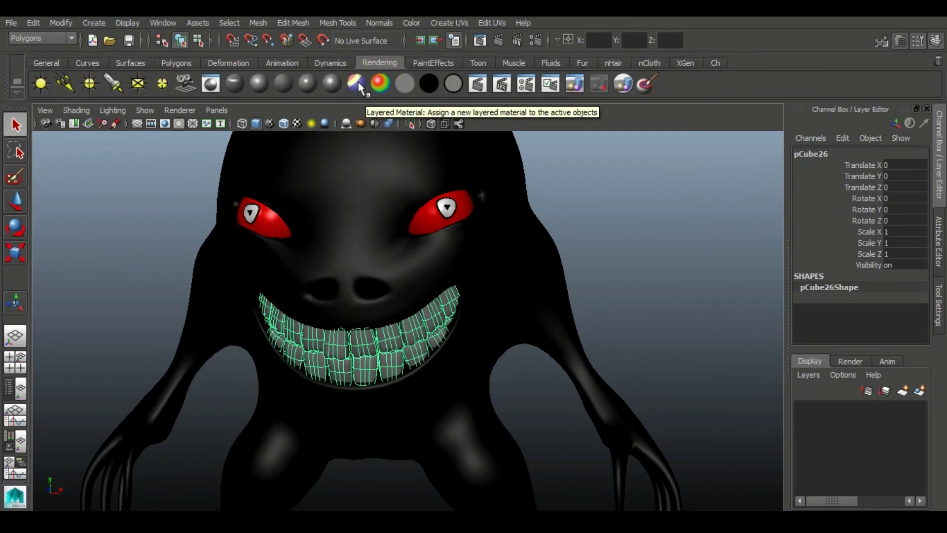
Step: Assign a new Ramp shader to the teeth and add white and red colour stops
{"action": "left_click", "coordinate": [381, 84]}
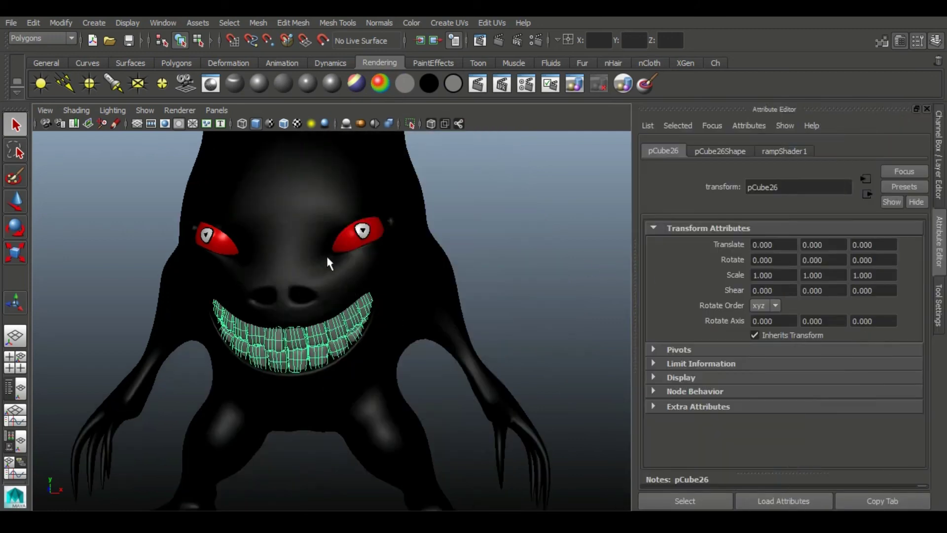
{"action": "left_click_drag", "start_coordinate": [424, 266], "coordinate": [295, 130], "text": "alt"}
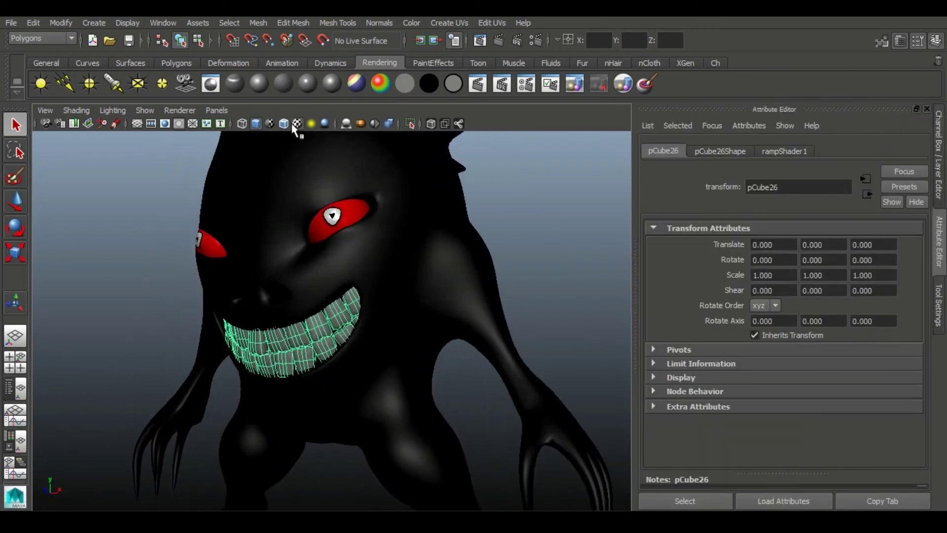
{"action": "left_click", "coordinate": [777, 150]}
{"action": "left_click", "coordinate": [831, 345]}
{"action": "left_click", "coordinate": [895, 346]}
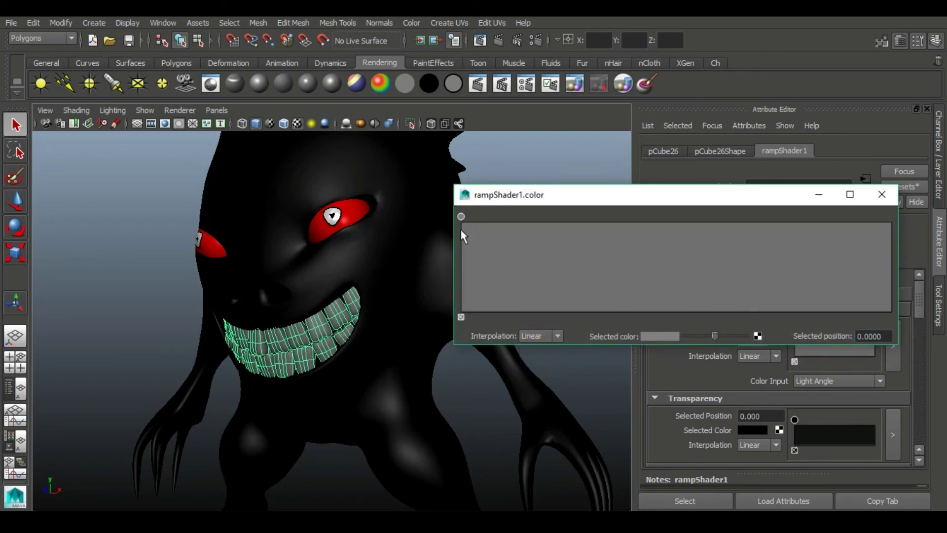
{"action": "left_click_drag", "start_coordinate": [715, 336], "coordinate": [759, 336]}
{"action": "left_click", "coordinate": [824, 266]}
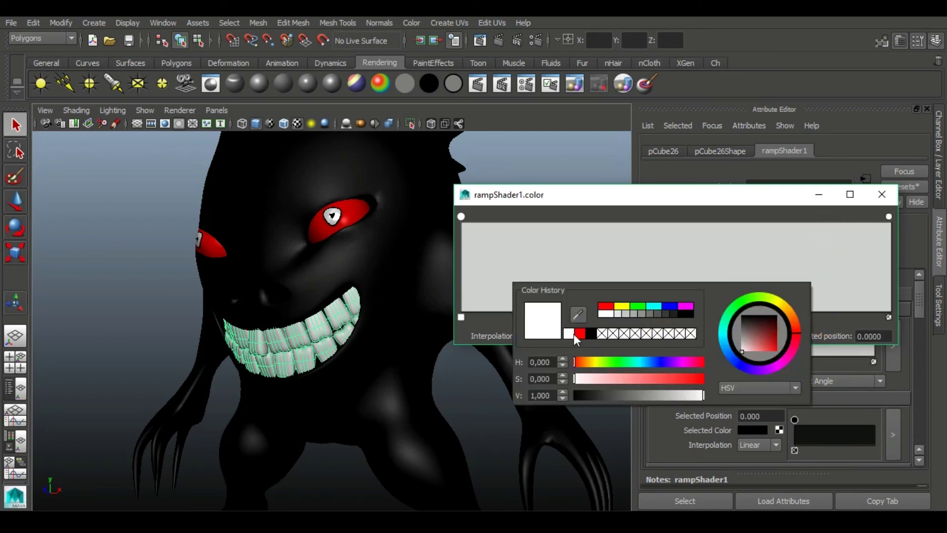
{"action": "left_click", "coordinate": [579, 334]}
Step: Rearrange the ramp stops, putting white at the start and red near the end
{"action": "mouse_move", "coordinate": [404, 355]}
{"action": "left_mouse_down", "text": "alt"}
{"action": "mouse_move", "coordinate": [571, 358]}
{"action": "mouse_move", "coordinate": [607, 345]}
{"action": "left_mouse_up", "text": "alt"}
{"action": "left_click_drag", "start_coordinate": [462, 217], "coordinate": [715, 218]}
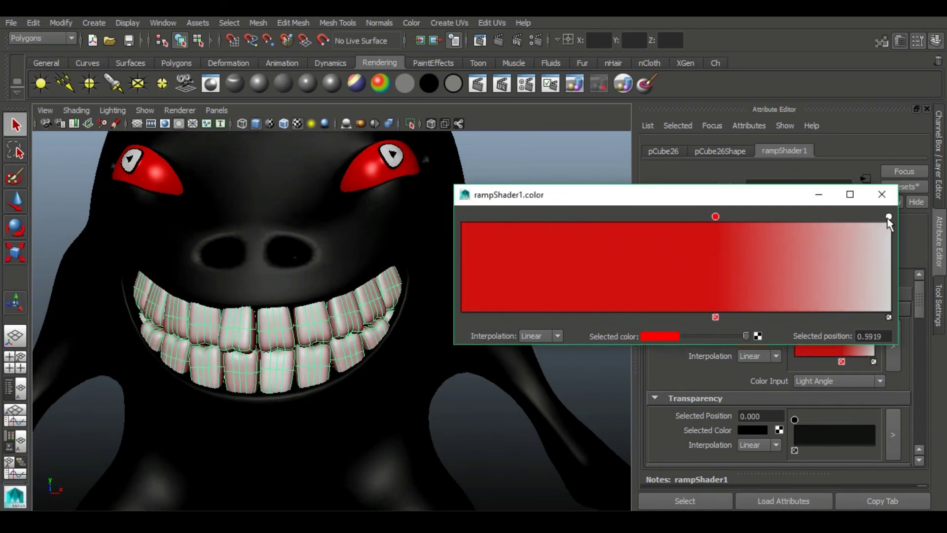
{"action": "left_click_drag", "start_coordinate": [888, 219], "coordinate": [424, 235]}
{"action": "left_click_drag", "start_coordinate": [715, 216], "coordinate": [869, 217]}
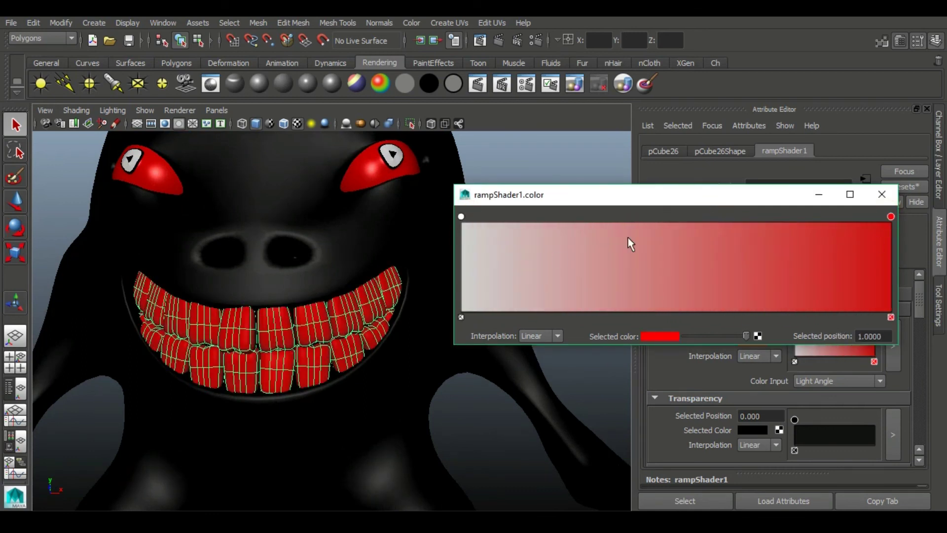
{"action": "left_click_drag", "start_coordinate": [630, 244], "coordinate": [883, 265]}
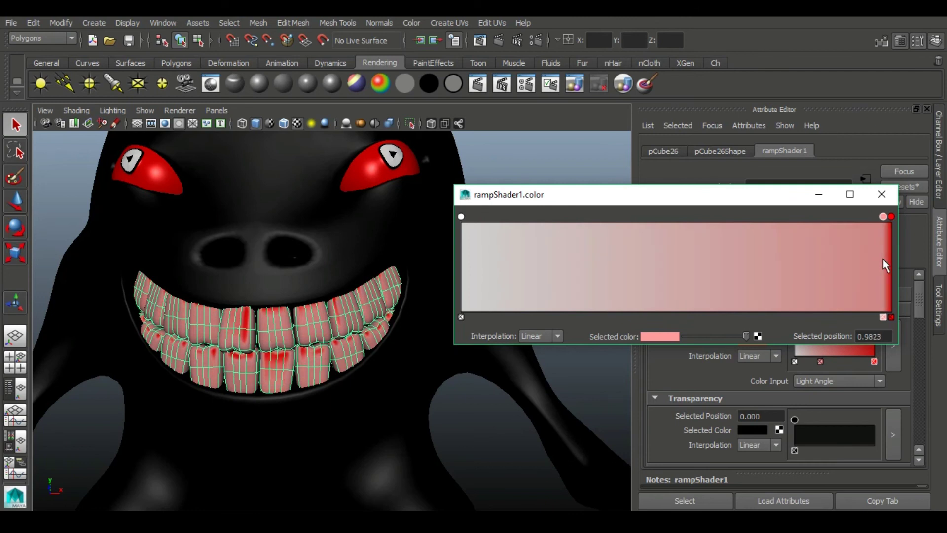
{"action": "scroll", "coordinate": [325, 355], "scroll_direction": "down", "scroll_amount": 3}
{"action": "left_click_drag", "start_coordinate": [324, 370], "coordinate": [164, 294], "text": "alt"}
{"action": "left_click", "coordinate": [163, 360]}
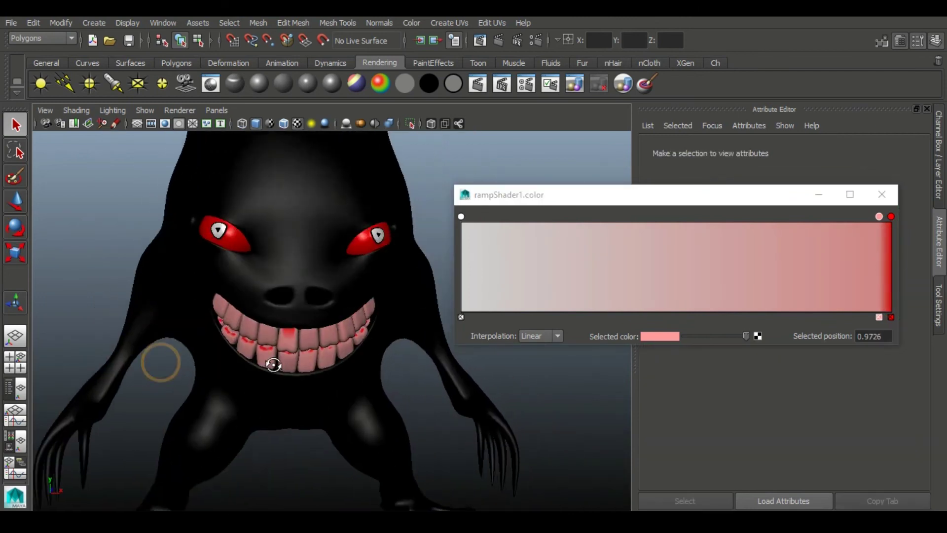
{"action": "left_click_drag", "start_coordinate": [162, 361], "coordinate": [188, 366], "text": "alt"}
Step: Move the white stop to 0.9435, delete the pink stop, and set Interpolation to None
{"action": "left_click_drag", "start_coordinate": [464, 212], "coordinate": [867, 216]}
{"action": "left_click", "coordinate": [880, 317]}
{"action": "mouse_move", "coordinate": [385, 296]}
{"action": "left_mouse_down", "text": "alt"}
{"action": "mouse_move", "coordinate": [325, 298]}
{"action": "mouse_move", "coordinate": [243, 269]}
{"action": "mouse_move", "coordinate": [222, 322]}
{"action": "left_mouse_up", "text": "alt"}
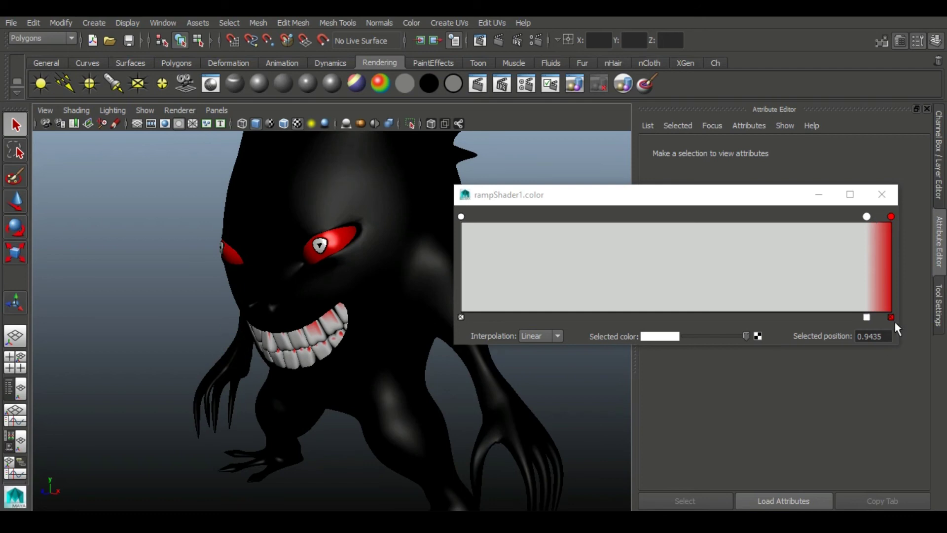
{"action": "mouse_move", "coordinate": [535, 383]}
{"action": "left_mouse_down", "text": "alt"}
{"action": "mouse_move", "coordinate": [328, 349]}
{"action": "mouse_move", "coordinate": [383, 300]}
{"action": "left_mouse_up", "text": "alt"}
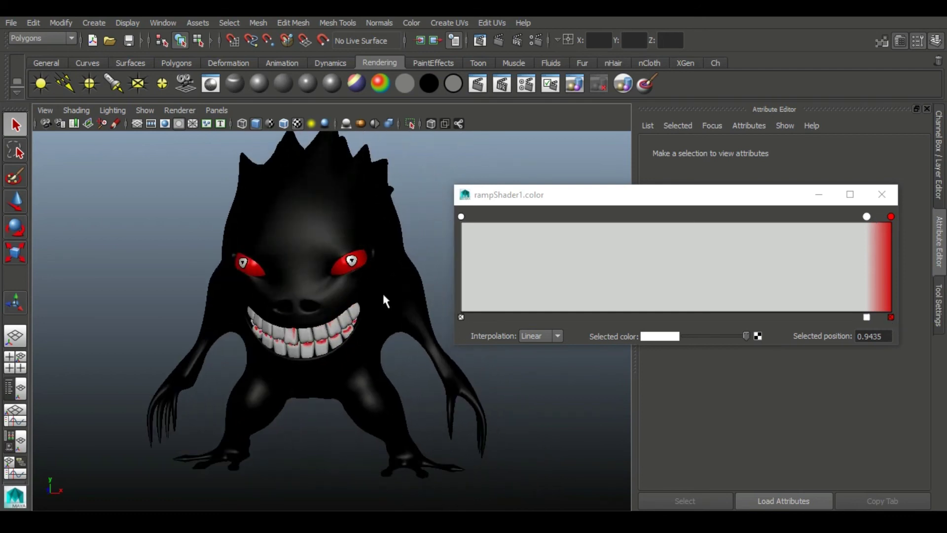
{"action": "mouse_move", "coordinate": [866, 216]}
{"action": "left_mouse_down"}
{"action": "mouse_move", "coordinate": [845, 217]}
{"action": "mouse_move", "coordinate": [878, 216]}
{"action": "left_mouse_up"}
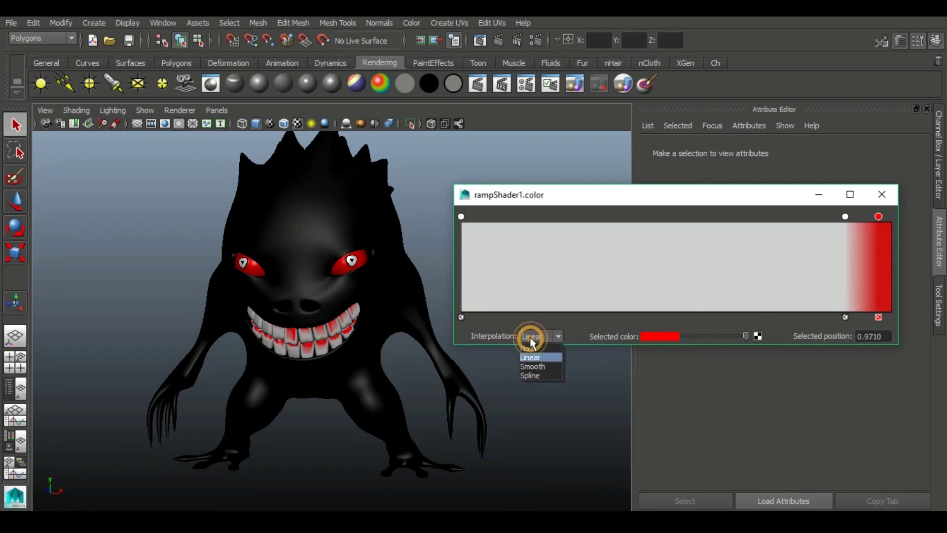
{"action": "left_click", "coordinate": [539, 367]}
{"action": "left_click", "coordinate": [540, 335]}
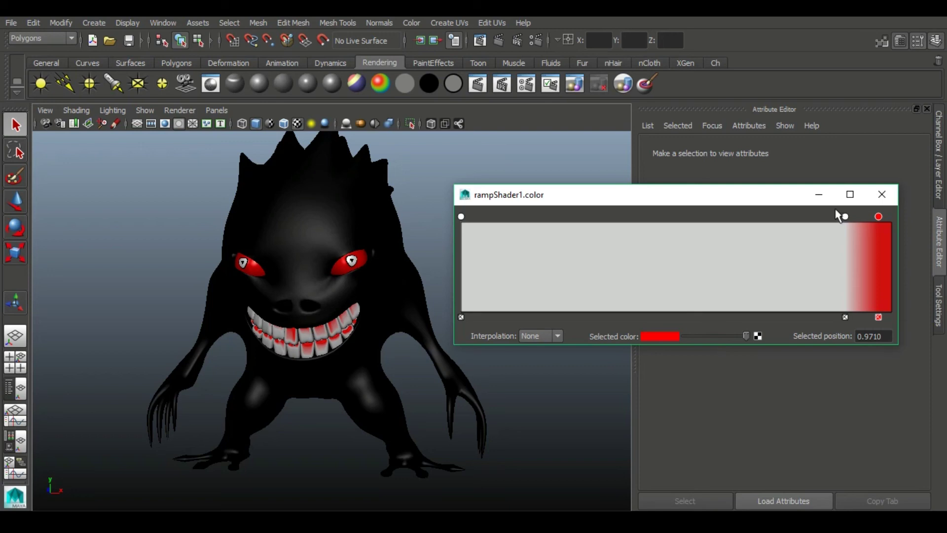
{"action": "left_click", "coordinate": [882, 194]}
{"action": "mouse_move", "coordinate": [469, 229]}
{"action": "left_mouse_down", "text": "alt"}
{"action": "mouse_move", "coordinate": [434, 264]}
{"action": "mouse_move", "coordinate": [351, 222]}
{"action": "mouse_move", "coordinate": [461, 222]}
{"action": "mouse_move", "coordinate": [425, 224]}
{"action": "left_mouse_up", "text": "alt"}
Step: Set rampShader1's specular Eccentricity to 1.000 on the teeth
{"action": "left_click", "coordinate": [302, 338]}
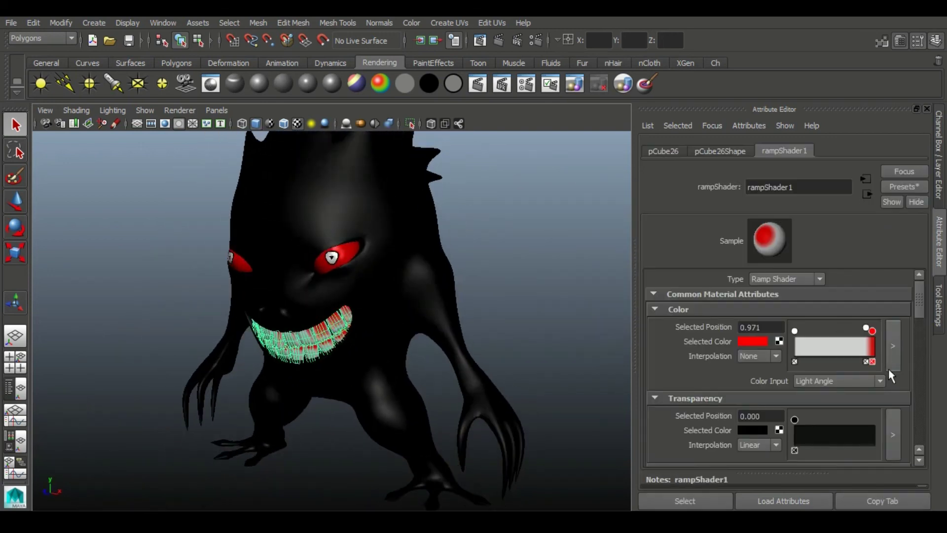
{"action": "left_click_drag", "start_coordinate": [916, 304], "coordinate": [925, 365]}
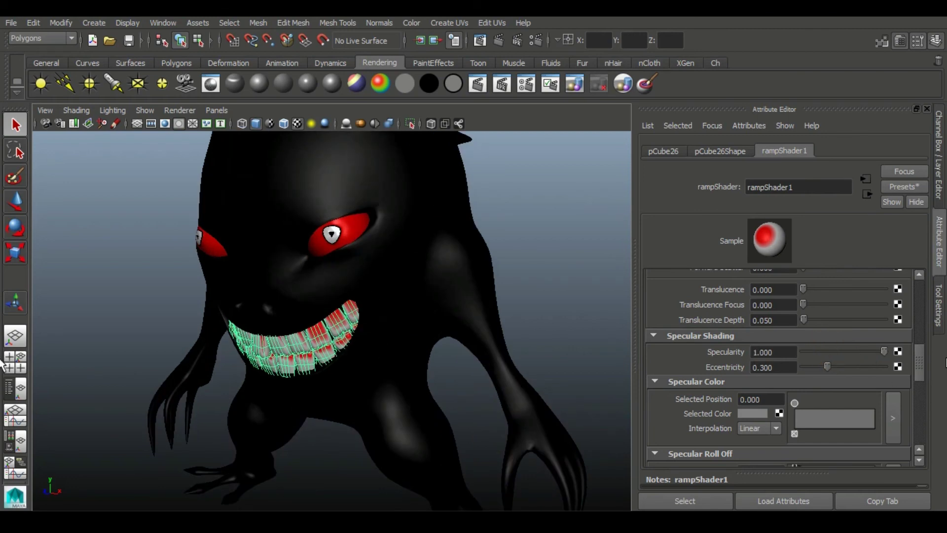
{"action": "left_click_drag", "start_coordinate": [828, 367], "coordinate": [786, 363]}
{"action": "mouse_move", "coordinate": [718, 365]}
{"action": "left_mouse_down"}
{"action": "mouse_move", "coordinate": [945, 363]}
{"action": "mouse_move", "coordinate": [837, 370]}
{"action": "left_mouse_up"}
Step: Review the Reflectivity and Color interpolation settings, then deselect the teeth
{"action": "left_click_drag", "start_coordinate": [922, 370], "coordinate": [917, 415]}
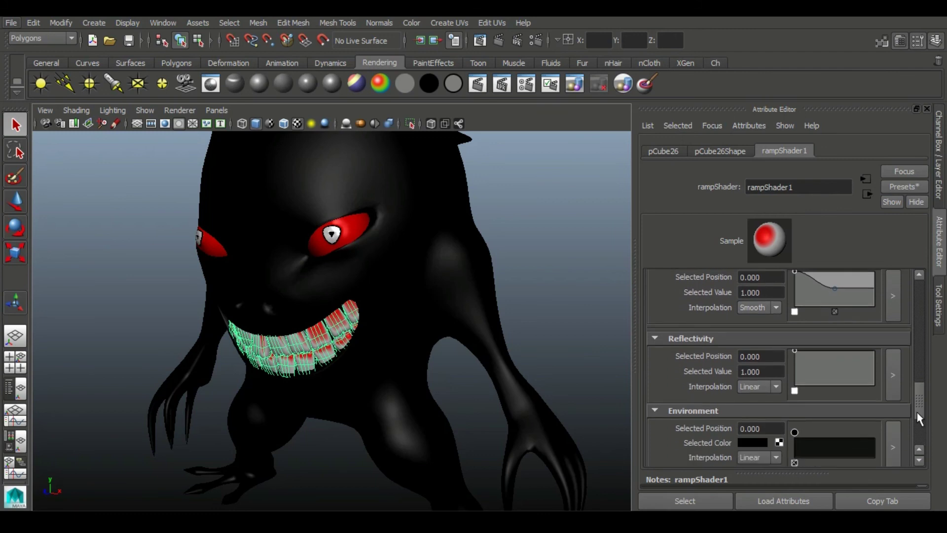
{"action": "left_click", "coordinate": [772, 386]}
{"action": "left_click_drag", "start_coordinate": [917, 391], "coordinate": [916, 407]}
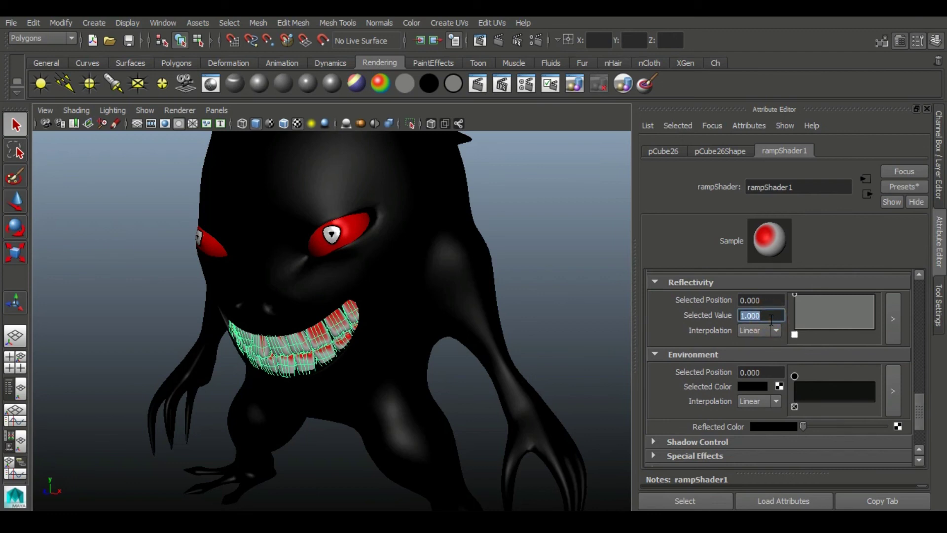
{"action": "mouse_move", "coordinate": [919, 412]}
{"action": "left_mouse_down"}
{"action": "mouse_move", "coordinate": [921, 433]}
{"action": "mouse_move", "coordinate": [904, 354]}
{"action": "mouse_move", "coordinate": [895, 362]}
{"action": "mouse_move", "coordinate": [890, 342]}
{"action": "mouse_move", "coordinate": [863, 328]}
{"action": "left_mouse_up"}
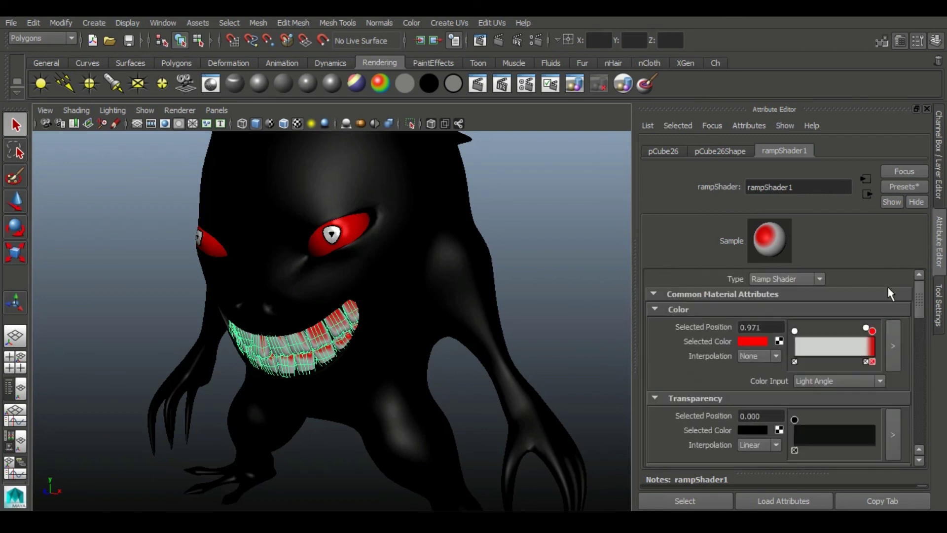
{"action": "left_click", "coordinate": [760, 355]}
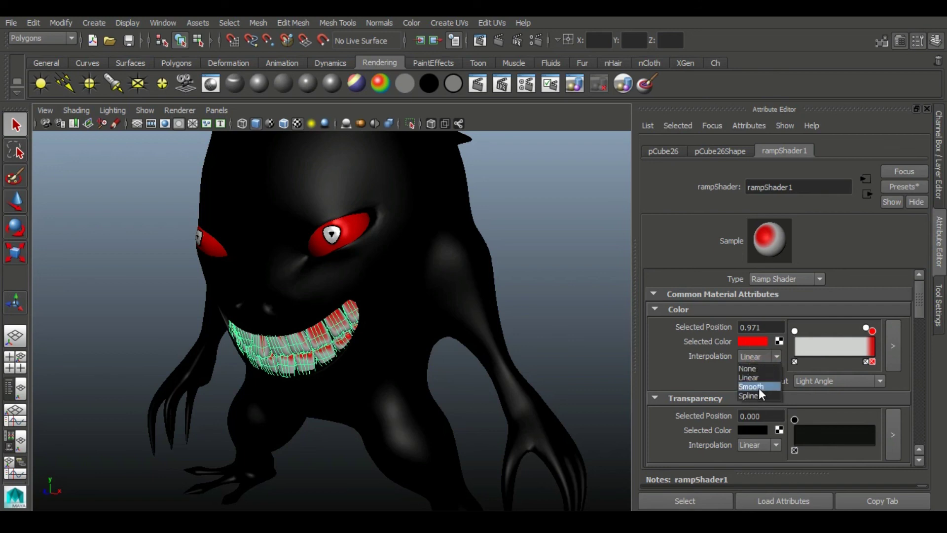
{"action": "left_click", "coordinate": [613, 250]}
{"action": "mouse_move", "coordinate": [494, 323]}
{"action": "left_mouse_down", "text": "alt"}
{"action": "mouse_move", "coordinate": [467, 194]}
{"action": "mouse_move", "coordinate": [454, 258]}
{"action": "mouse_move", "coordinate": [473, 262]}
{"action": "mouse_move", "coordinate": [440, 260]}
{"action": "mouse_move", "coordinate": [466, 205]}
{"action": "left_mouse_up", "text": "alt"}
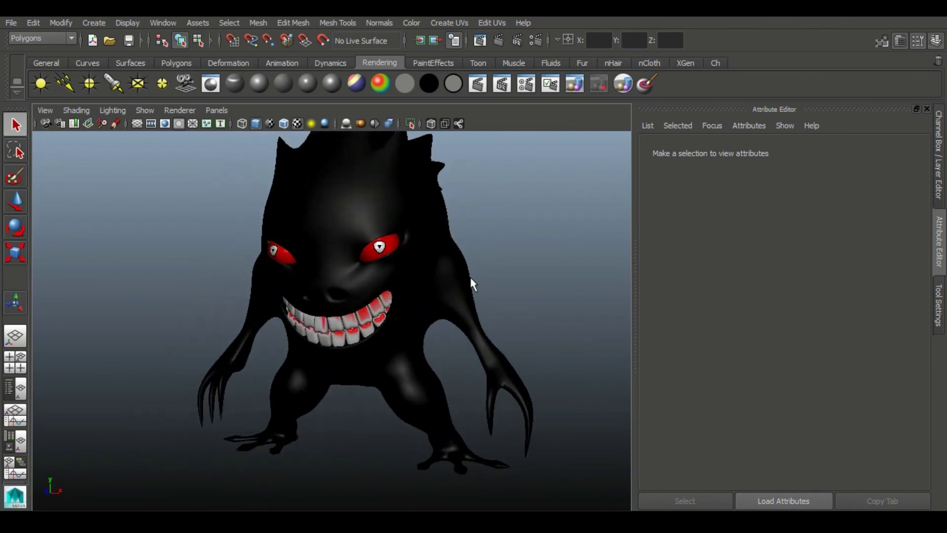
Step: Change the creature body's phongE1 material type to Phong
{"action": "left_click", "coordinate": [444, 299]}
{"action": "left_click", "coordinate": [770, 152]}
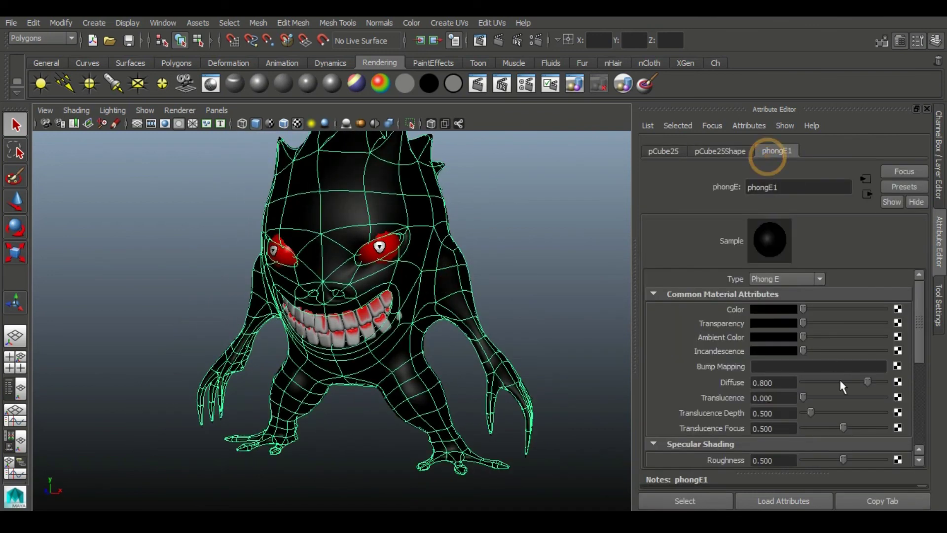
{"action": "left_click_drag", "start_coordinate": [914, 333], "coordinate": [899, 406]}
{"action": "scroll", "coordinate": [899, 405], "scroll_direction": "up", "scroll_amount": 1}
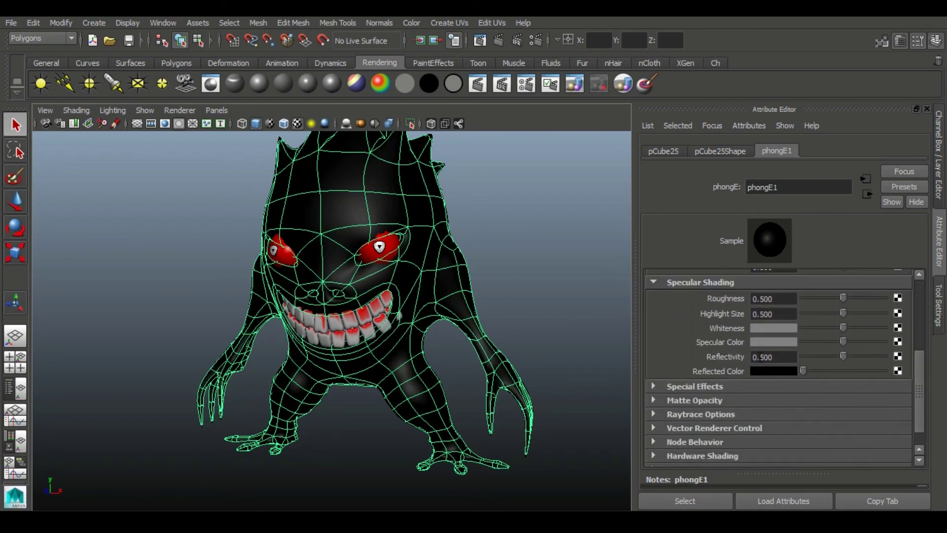
{"action": "scroll", "coordinate": [925, 375], "scroll_direction": "up", "scroll_amount": 5}
{"action": "left_click", "coordinate": [773, 278]}
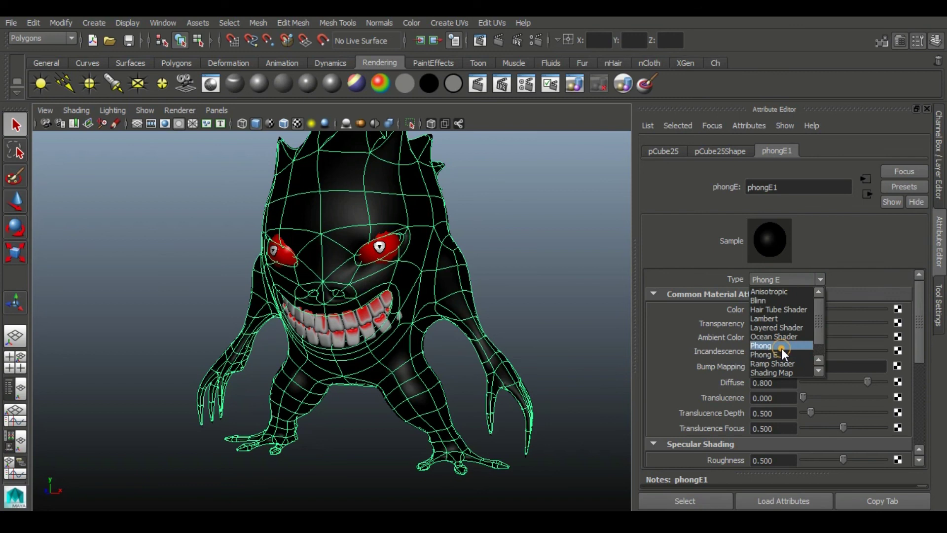
{"action": "left_click", "coordinate": [781, 348]}
{"action": "mouse_move", "coordinate": [420, 296]}
{"action": "left_mouse_down", "text": "alt"}
{"action": "mouse_move", "coordinate": [433, 290]}
{"action": "mouse_move", "coordinate": [412, 271]}
{"action": "mouse_move", "coordinate": [426, 281]}
{"action": "mouse_move", "coordinate": [405, 282]}
{"action": "mouse_move", "coordinate": [434, 281]}
{"action": "left_mouse_up", "text": "alt"}
Step: Keep the body colour black and raise the Specular Color to full white
{"action": "left_click_drag", "start_coordinate": [803, 308], "coordinate": [805, 308]}
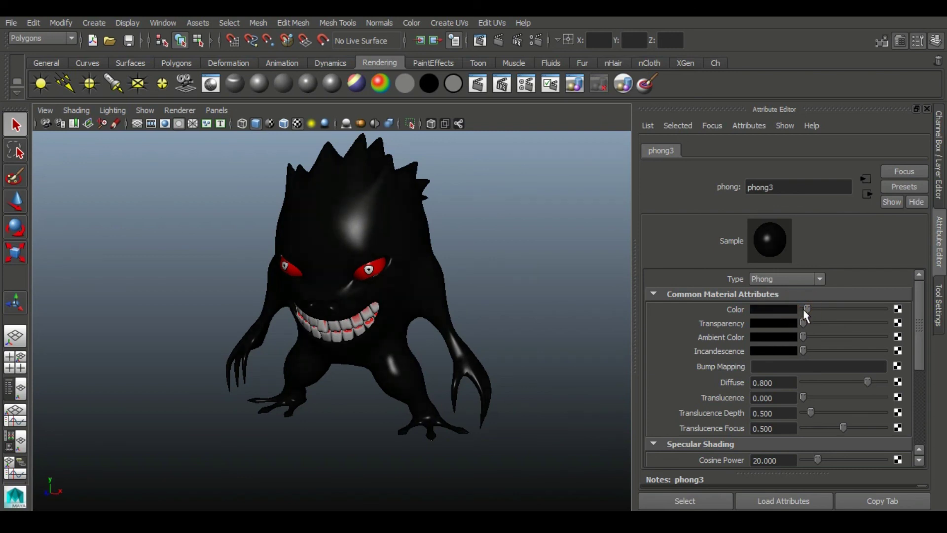
{"action": "mouse_move", "coordinate": [290, 311]}
{"action": "left_mouse_down", "text": "alt"}
{"action": "mouse_move", "coordinate": [320, 293]}
{"action": "mouse_move", "coordinate": [350, 296]}
{"action": "left_mouse_up", "text": "alt"}
{"action": "scroll", "coordinate": [803, 434], "scroll_direction": "down", "scroll_amount": 3}
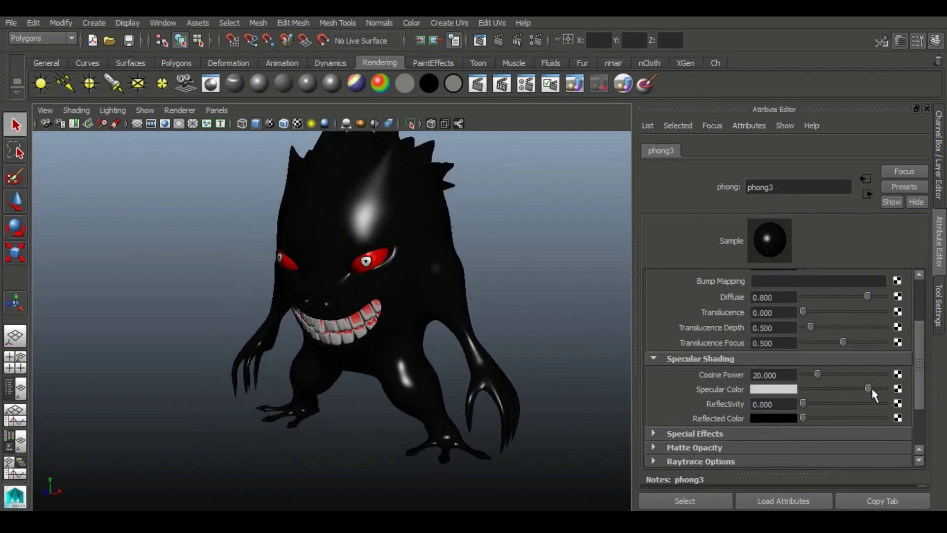
{"action": "left_click_drag", "start_coordinate": [868, 389], "coordinate": [884, 389]}
{"action": "mouse_move", "coordinate": [408, 281]}
{"action": "left_mouse_down", "text": "alt"}
{"action": "mouse_move", "coordinate": [121, 265]}
{"action": "mouse_move", "coordinate": [422, 245]}
{"action": "mouse_move", "coordinate": [298, 270]}
{"action": "mouse_move", "coordinate": [376, 283]}
{"action": "left_mouse_up", "text": "alt"}
{"action": "scroll", "coordinate": [328, 412], "scroll_direction": "up", "scroll_amount": 5}
Step: Orbit into the mouth and inspect the red interior faces behind the teeth
{"action": "left_click", "coordinate": [716, 63]}
{"action": "left_click", "coordinate": [357, 237]}
{"action": "mouse_move", "coordinate": [141, 274]}
{"action": "left_mouse_down", "text": "alt"}
{"action": "mouse_move", "coordinate": [345, 197]}
{"action": "mouse_move", "coordinate": [275, 317]}
{"action": "left_mouse_up", "text": "alt"}
{"action": "right_click_drag", "start_coordinate": [296, 256], "coordinate": [335, 459]}
{"action": "left_click", "coordinate": [395, 457]}
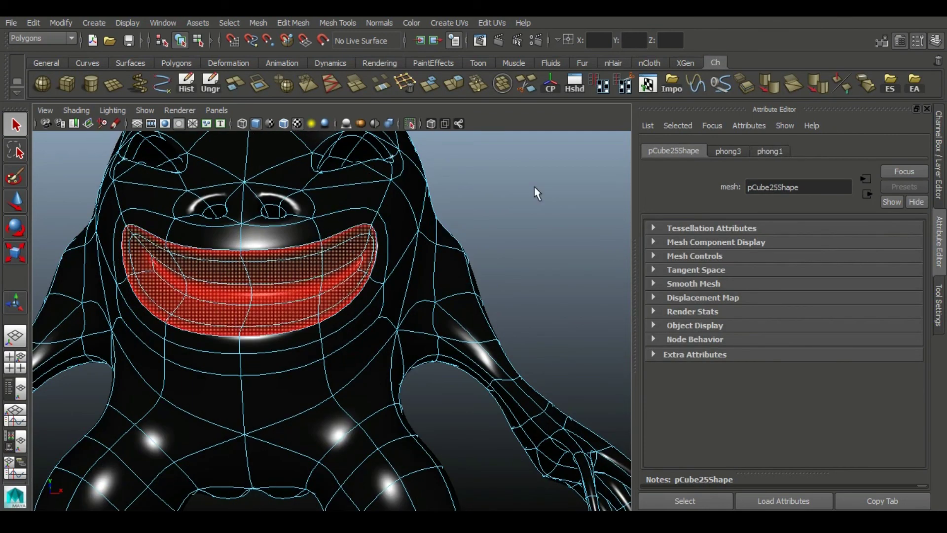
{"action": "scroll", "coordinate": [535, 186], "scroll_direction": "down", "scroll_amount": 5}
{"action": "left_click", "coordinate": [440, 349]}
{"action": "left_click_drag", "start_coordinate": [439, 349], "coordinate": [493, 340], "text": "alt"}
Step: Recheck the body's Phong colour chooser, leaving the body black
{"action": "left_click", "coordinate": [316, 320]}
{"action": "left_click", "coordinate": [775, 151]}
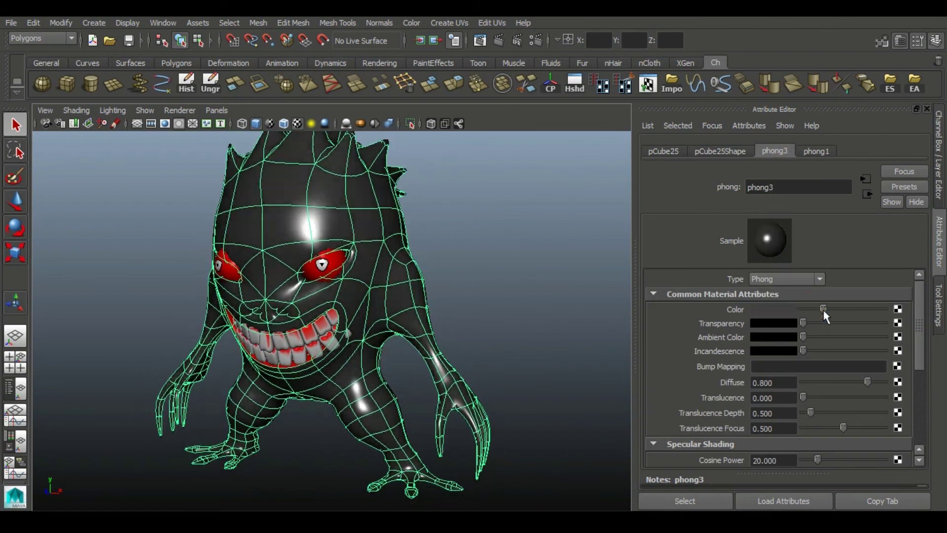
{"action": "left_click", "coordinate": [773, 309]}
{"action": "left_click", "coordinate": [473, 265]}
{"action": "left_click_drag", "start_coordinate": [473, 264], "coordinate": [391, 360], "text": "alt"}
{"action": "left_click", "coordinate": [391, 360]}
{"action": "left_click", "coordinate": [494, 345]}
{"action": "mouse_move", "coordinate": [493, 345]}
{"action": "left_mouse_down", "text": "alt"}
{"action": "mouse_move", "coordinate": [413, 310]}
{"action": "mouse_move", "coordinate": [396, 328]}
{"action": "mouse_move", "coordinate": [423, 360]}
{"action": "mouse_move", "coordinate": [333, 255]}
{"action": "mouse_move", "coordinate": [344, 214]}
{"action": "left_mouse_up", "text": "alt"}
Step: Inspect the red eye's faces using the component marking menu
{"action": "left_click", "coordinate": [334, 243]}
{"action": "scroll", "coordinate": [342, 262], "scroll_direction": "up", "scroll_amount": 5}
{"action": "right_click", "coordinate": [342, 261]}
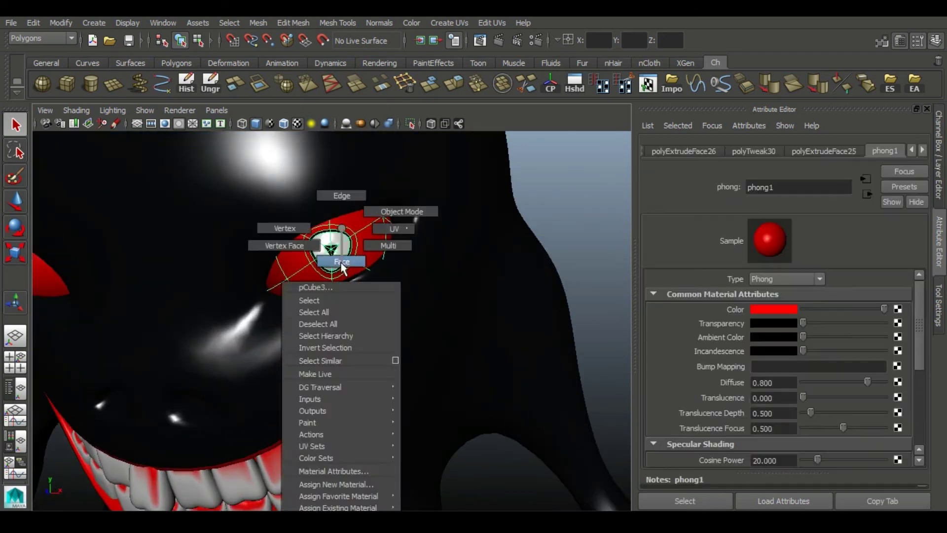
{"action": "left_click", "coordinate": [342, 266]}
{"action": "right_click", "coordinate": [296, 229]}
{"action": "left_click", "coordinate": [428, 295]}
{"action": "scroll", "coordinate": [428, 295], "scroll_direction": "down", "scroll_amount": 5}
{"action": "scroll", "coordinate": [374, 314], "scroll_direction": "down", "scroll_amount": 4}
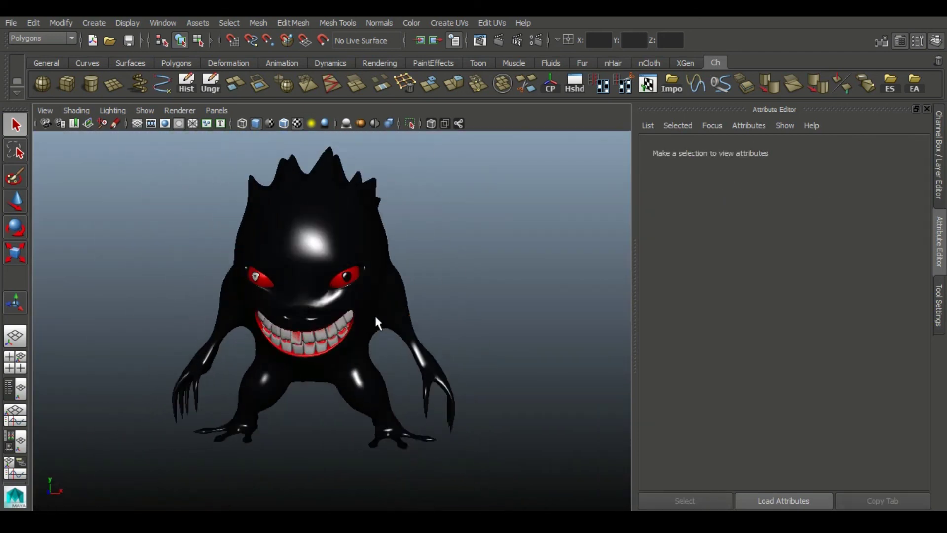
Step: Examine each red eye in turn, then frame the creature from the front
{"action": "left_click", "coordinate": [255, 278]}
{"action": "scroll", "coordinate": [256, 278], "scroll_direction": "up", "scroll_amount": 5}
{"action": "right_click_drag", "start_coordinate": [105, 188], "coordinate": [215, 471]}
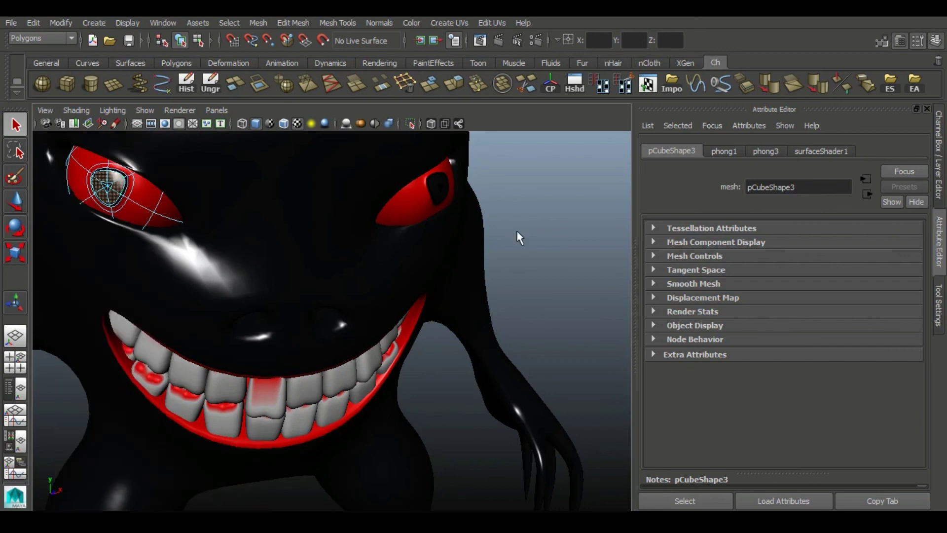
{"action": "left_click", "coordinate": [520, 237]}
{"action": "scroll", "coordinate": [205, 313], "scroll_direction": "down", "scroll_amount": 5}
{"action": "left_click_drag", "start_coordinate": [205, 313], "coordinate": [296, 296], "text": "alt"}
{"action": "left_click", "coordinate": [317, 239]}
{"action": "left_click_drag", "start_coordinate": [395, 296], "coordinate": [408, 237], "text": "alt"}
{"action": "left_click", "coordinate": [433, 266]}
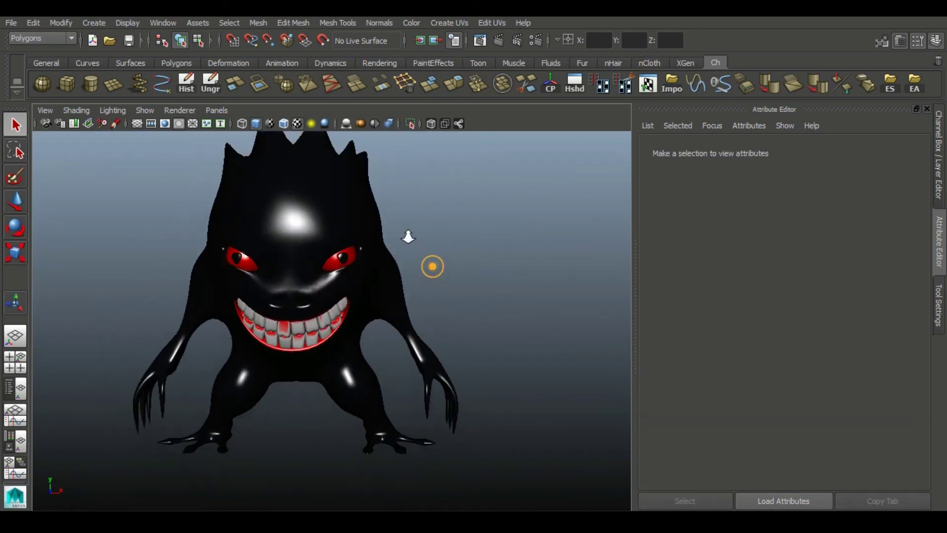
{"action": "left_click_drag", "start_coordinate": [433, 267], "coordinate": [430, 296], "text": "alt"}
Step: Change the creature body's material type to Ramp Shader
{"action": "left_click", "coordinate": [434, 303]}
{"action": "left_click", "coordinate": [787, 277]}
{"action": "left_click", "coordinate": [789, 348]}
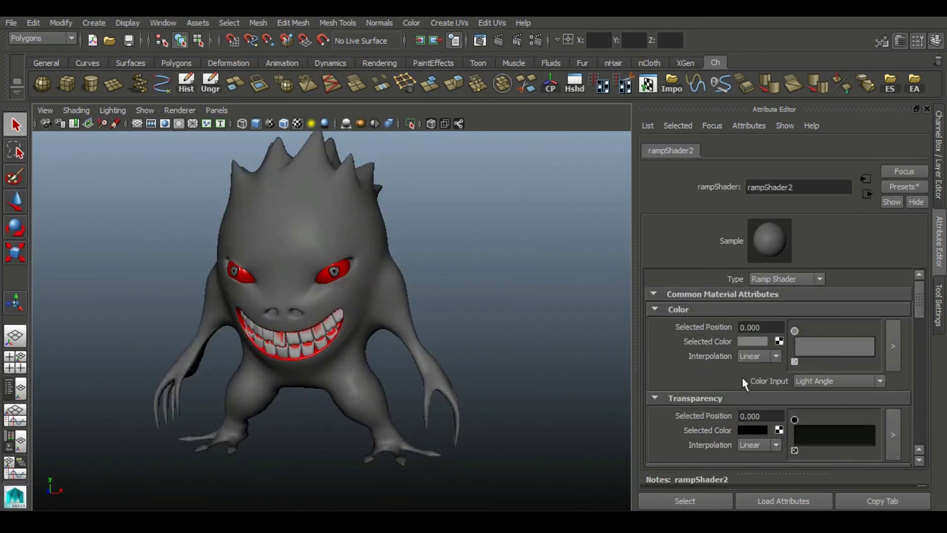
{"action": "left_click", "coordinate": [895, 344]}
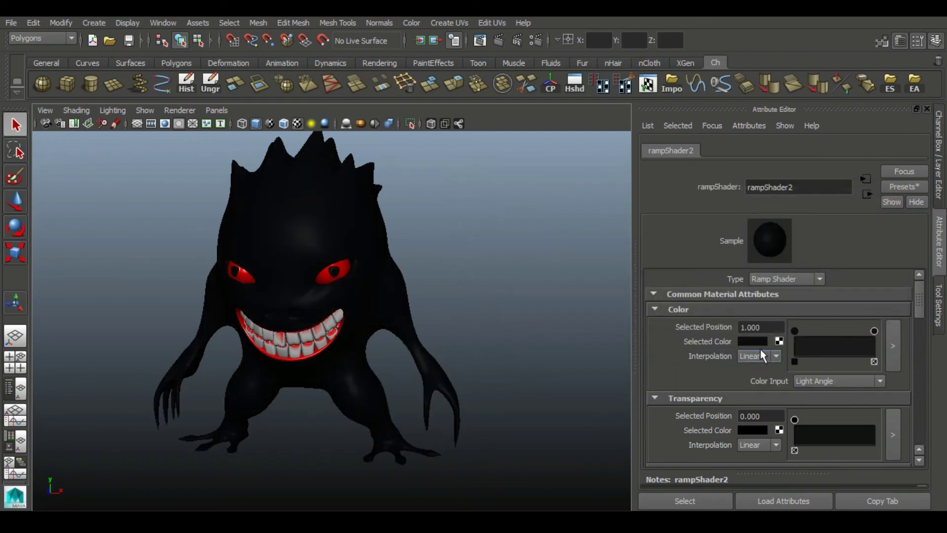
Step: Edit the Color ramp in the enlarged ramp editor so it runs white to black
{"action": "left_click", "coordinate": [752, 341]}
{"action": "left_click", "coordinate": [770, 305]}
{"action": "left_click", "coordinate": [893, 346]}
{"action": "left_click_drag", "start_coordinate": [843, 235], "coordinate": [499, 257]}
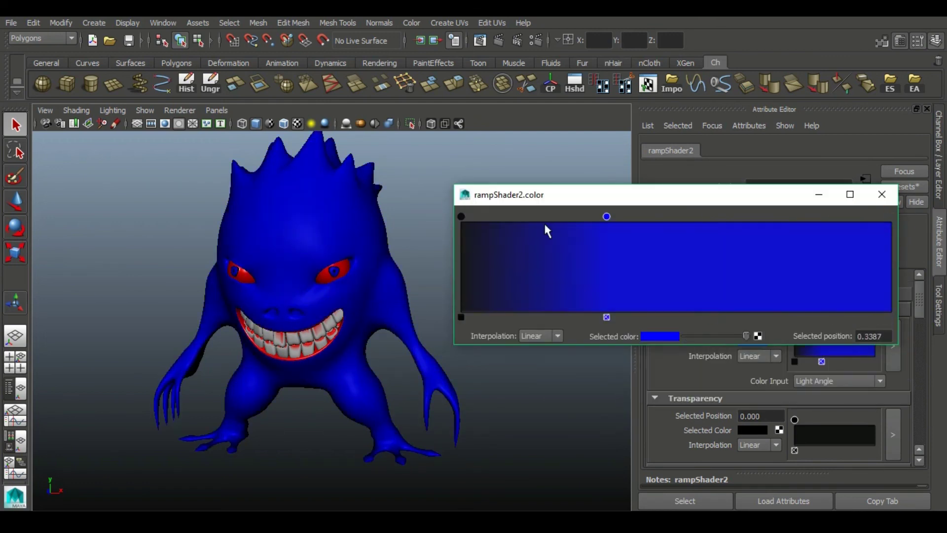
{"action": "left_click", "coordinate": [461, 317]}
{"action": "left_click", "coordinate": [660, 336]}
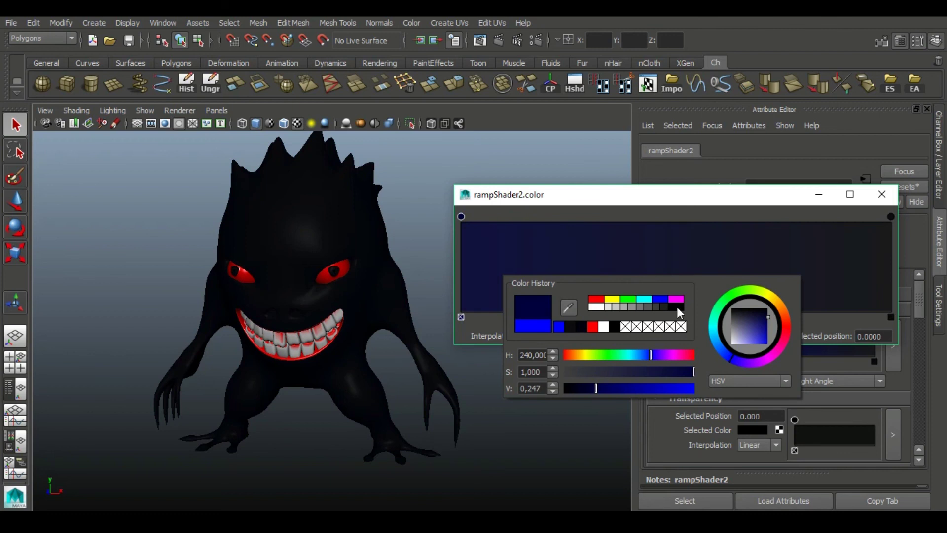
{"action": "left_click", "coordinate": [646, 299]}
{"action": "left_click", "coordinate": [596, 307]}
Step: Move the ramp's black stop to 0.939
{"action": "left_click_drag", "start_coordinate": [890, 216], "coordinate": [838, 218]}
{"action": "left_click", "coordinate": [882, 194]}
{"action": "left_click_drag", "start_coordinate": [861, 330], "coordinate": [869, 331]}
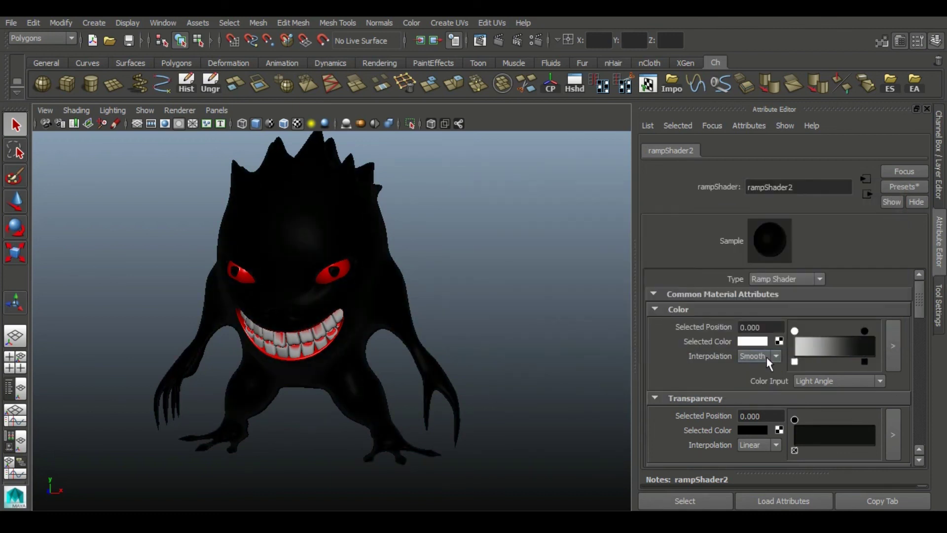
{"action": "mouse_move", "coordinate": [209, 357]}
{"action": "left_mouse_down", "text": "alt"}
{"action": "mouse_move", "coordinate": [353, 356]}
{"action": "mouse_move", "coordinate": [482, 444]}
{"action": "left_mouse_up", "text": "alt"}
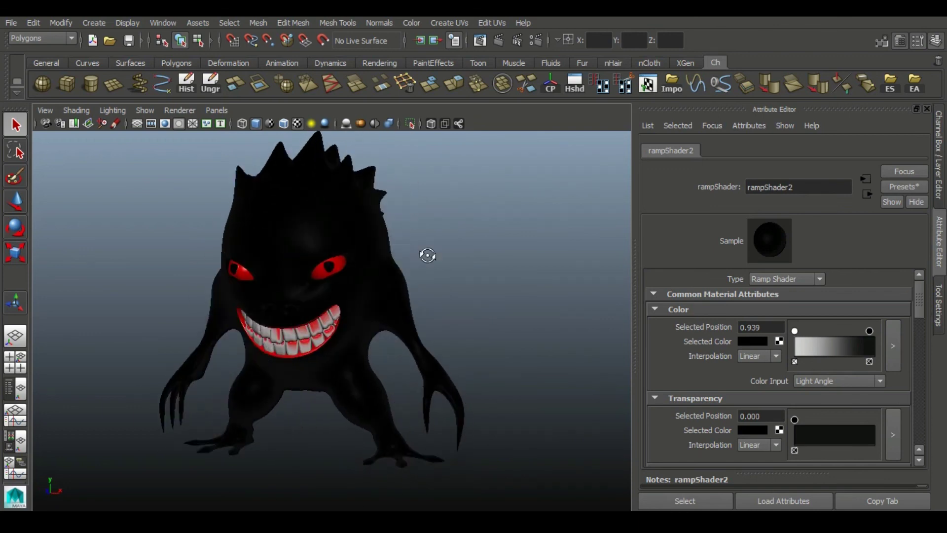
{"action": "scroll", "coordinate": [827, 390], "scroll_direction": "down", "scroll_amount": 5}
{"action": "left_click_drag", "start_coordinate": [507, 314], "coordinate": [481, 301], "text": "alt"}
Step: Orbit the creature to face the camera and review its dark matte shading
{"action": "left_click_drag", "start_coordinate": [377, 298], "coordinate": [449, 360], "text": "alt"}
{"action": "scroll", "coordinate": [750, 372], "scroll_direction": "down", "scroll_amount": 5}
{"action": "left_click_drag", "start_coordinate": [919, 380], "coordinate": [919, 419]}
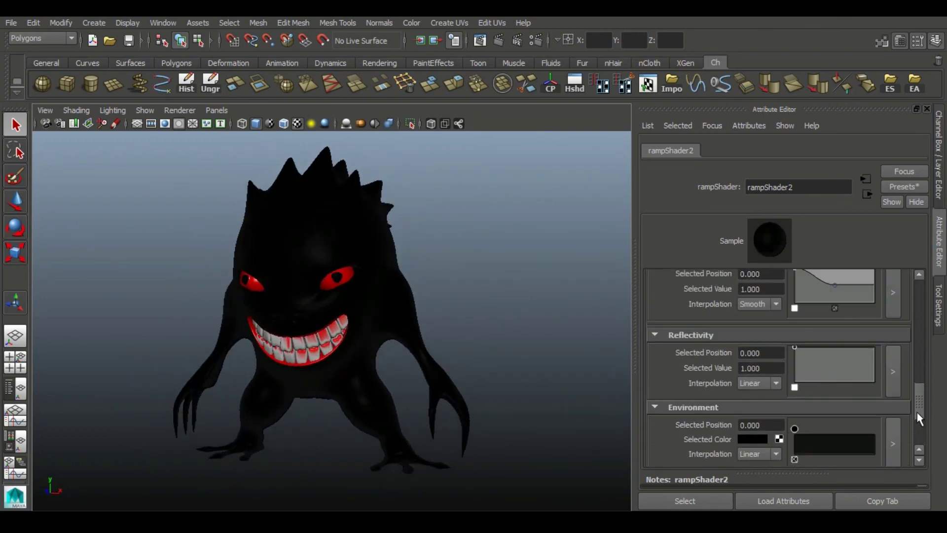
{"action": "scroll", "coordinate": [792, 410], "scroll_direction": "up", "scroll_amount": 10}
{"action": "mouse_move", "coordinate": [354, 282]}
{"action": "left_mouse_down", "text": "alt"}
{"action": "mouse_move", "coordinate": [434, 334]}
{"action": "mouse_move", "coordinate": [448, 374]}
{"action": "mouse_move", "coordinate": [424, 301]}
{"action": "left_mouse_up", "text": "alt"}
{"action": "left_click", "coordinate": [164, 123]}
Step: Create a flat polygon cube slab under the creature's feet and set its thickness
{"action": "left_click", "coordinate": [118, 91]}
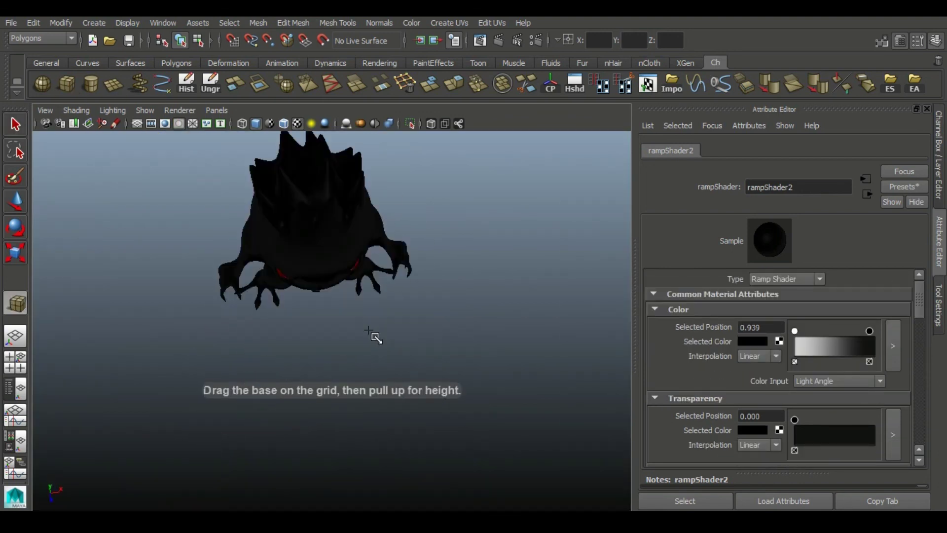
{"action": "left_click_drag", "start_coordinate": [296, 258], "coordinate": [453, 311]}
{"action": "mouse_move", "coordinate": [366, 286]}
{"action": "left_mouse_down", "text": "alt"}
{"action": "mouse_move", "coordinate": [374, 247]}
{"action": "mouse_move", "coordinate": [476, 379]}
{"action": "left_mouse_up", "text": "alt"}
{"action": "scroll", "coordinate": [375, 247], "scroll_direction": "up", "scroll_amount": 5}
{"action": "middle_click_drag", "start_coordinate": [477, 379], "coordinate": [370, 330]}
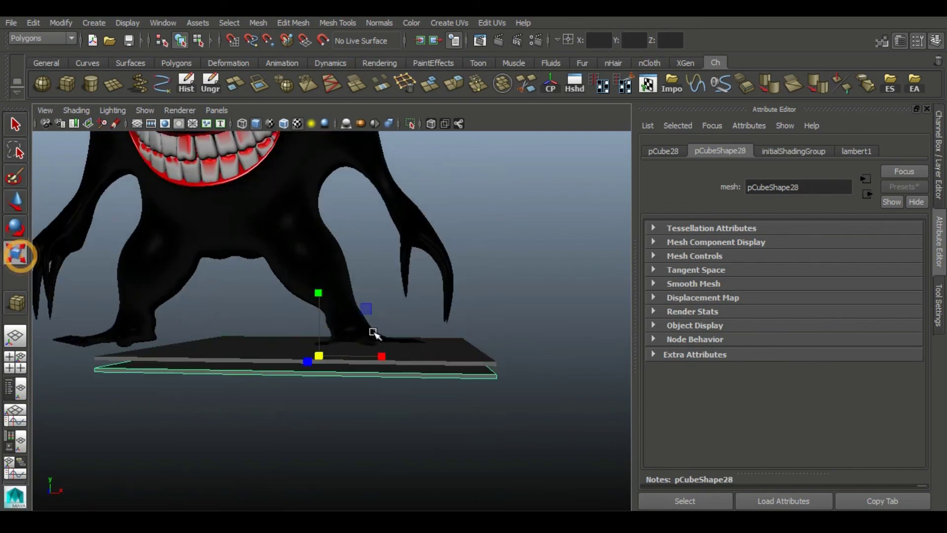
{"action": "key", "text": "w"}
{"action": "left_click_drag", "start_coordinate": [370, 330], "coordinate": [328, 338], "text": "alt"}
{"action": "scroll", "coordinate": [352, 309], "scroll_direction": "up", "scroll_amount": 5}
{"action": "left_click_drag", "start_coordinate": [352, 310], "coordinate": [271, 313], "text": "alt"}
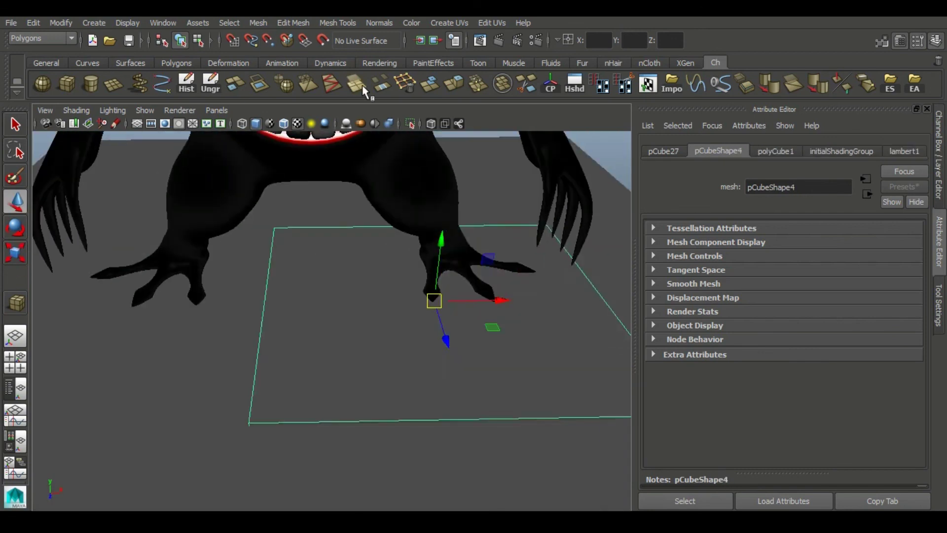
Step: Shape a puddle with inserted edge loops and give it a new red Phong
{"action": "right_click_drag", "start_coordinate": [271, 313], "coordinate": [552, 307], "text": "shift"}
{"action": "left_click_drag", "start_coordinate": [206, 287], "coordinate": [289, 342]}
{"action": "mouse_move", "coordinate": [444, 377]}
{"action": "left_mouse_down", "text": "alt"}
{"action": "mouse_move", "coordinate": [422, 281]}
{"action": "mouse_move", "coordinate": [382, 423]}
{"action": "mouse_move", "coordinate": [565, 198]}
{"action": "mouse_move", "coordinate": [281, 337]}
{"action": "left_mouse_up", "text": "alt"}
{"action": "key", "text": "F8"}
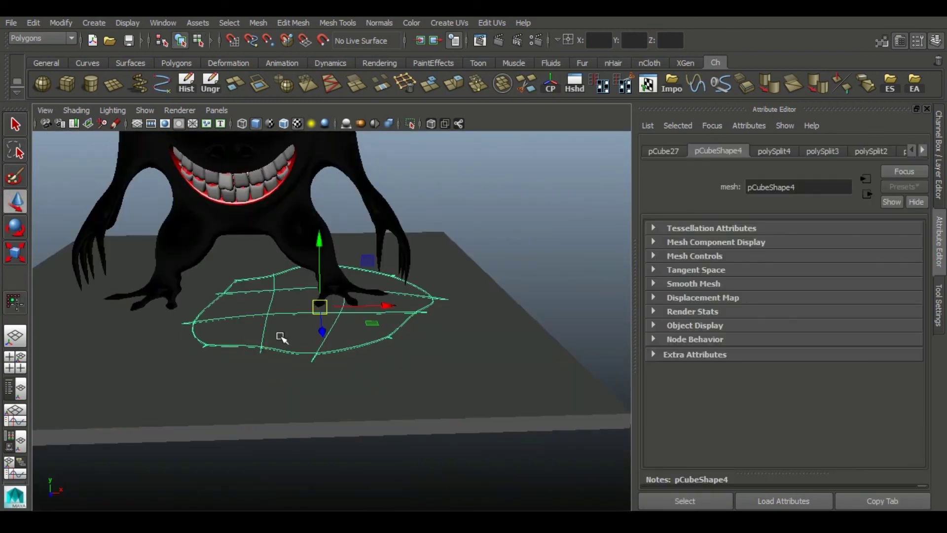
{"action": "left_click", "coordinate": [372, 66]}
{"action": "left_click", "coordinate": [332, 83]}
Step: Duplicate the red puddle into a smaller splash placed beside it
{"action": "left_click_drag", "start_coordinate": [456, 215], "coordinate": [243, 334], "text": "alt"}
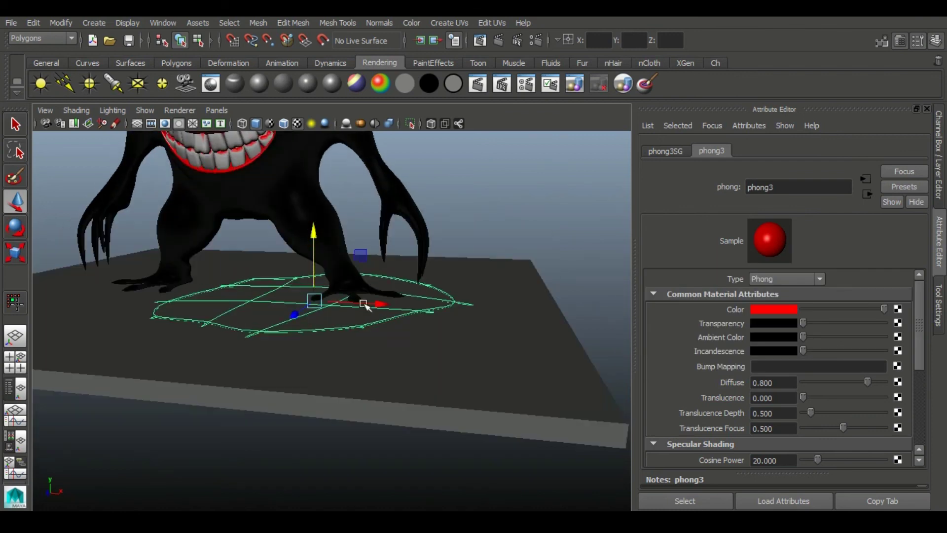
{"action": "left_click", "coordinate": [303, 372]}
{"action": "left_click_drag", "start_coordinate": [303, 372], "coordinate": [302, 375], "text": "alt"}
{"action": "left_click", "coordinate": [15, 252]}
{"action": "left_click", "coordinate": [15, 227]}
{"action": "left_click", "coordinate": [16, 200]}
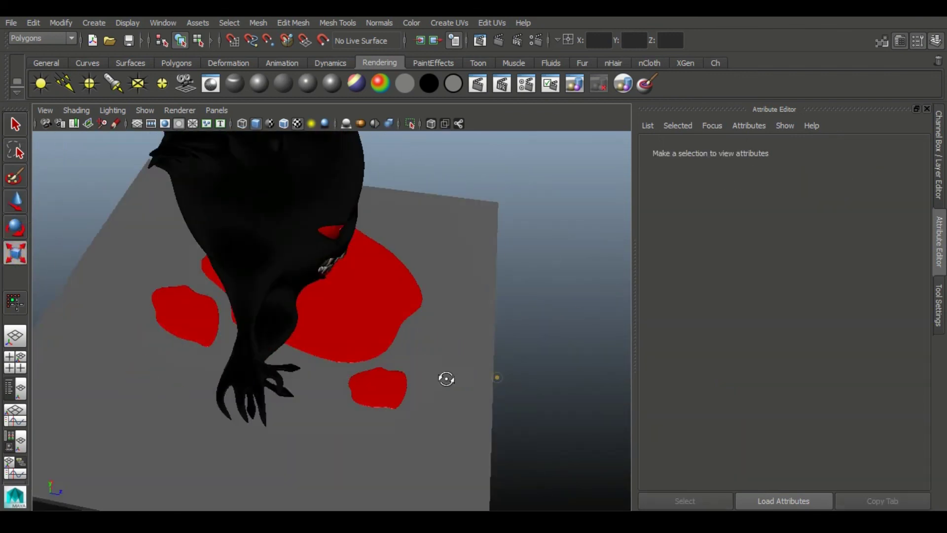
Step: Give the base plate a new Lambert material with a dark grey colour
{"action": "left_click", "coordinate": [444, 376]}
{"action": "left_click_drag", "start_coordinate": [444, 376], "coordinate": [270, 128], "text": "alt"}
{"action": "left_click", "coordinate": [291, 90]}
{"action": "left_click", "coordinate": [790, 274]}
{"action": "left_click_drag", "start_coordinate": [736, 360], "coordinate": [728, 362]}
{"action": "left_click", "coordinate": [340, 314]}
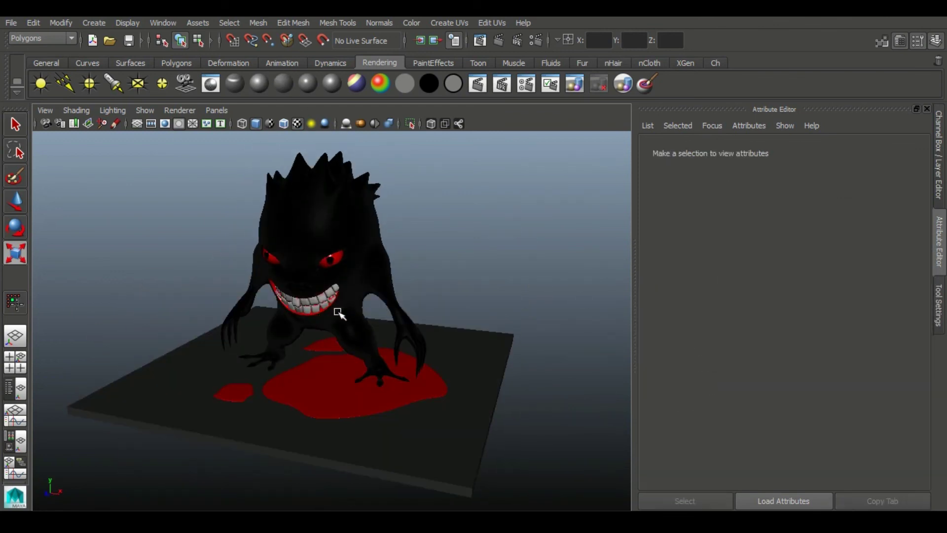
{"action": "left_click_drag", "start_coordinate": [197, 320], "coordinate": [228, 239], "text": "alt"}
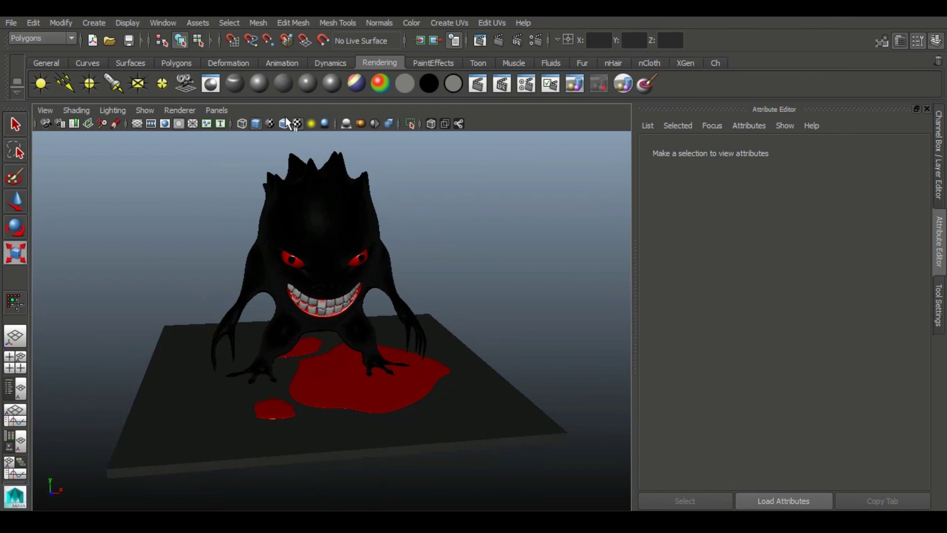
Step: Turn on the 960 x 540 resolution gate and frame the creature facing the camera
{"action": "left_click", "coordinate": [165, 123]}
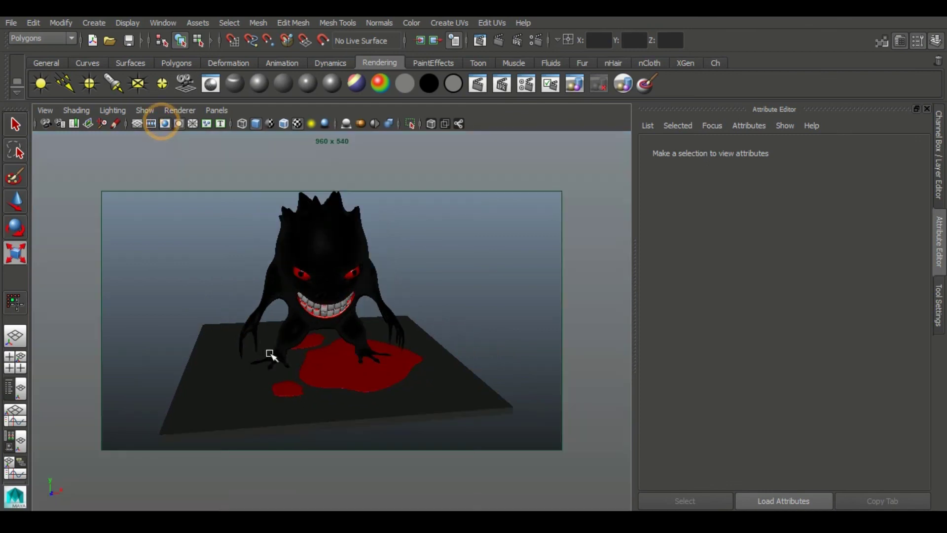
{"action": "left_click_drag", "start_coordinate": [271, 354], "coordinate": [281, 355], "text": "alt"}
{"action": "mouse_move", "coordinate": [340, 367]}
{"action": "left_mouse_down", "text": "alt"}
{"action": "mouse_move", "coordinate": [302, 363]}
{"action": "mouse_move", "coordinate": [363, 381]}
{"action": "mouse_move", "coordinate": [388, 364]}
{"action": "left_mouse_up", "text": "alt"}
{"action": "mouse_move", "coordinate": [350, 317]}
{"action": "left_mouse_down", "text": "alt"}
{"action": "mouse_move", "coordinate": [347, 345]}
{"action": "mouse_move", "coordinate": [330, 341]}
{"action": "left_mouse_up", "text": "alt"}
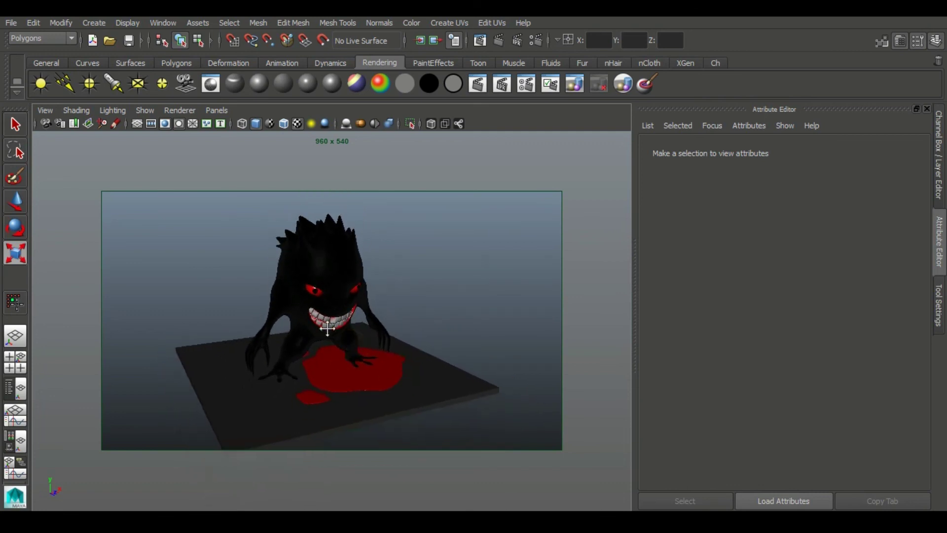
{"action": "middle_click_drag", "start_coordinate": [327, 327], "coordinate": [333, 340], "text": "alt"}
{"action": "mouse_move", "coordinate": [324, 350]}
{"action": "left_mouse_down", "text": "alt"}
{"action": "mouse_move", "coordinate": [328, 431]}
{"action": "mouse_move", "coordinate": [351, 458]}
{"action": "mouse_move", "coordinate": [361, 324]}
{"action": "mouse_move", "coordinate": [331, 397]}
{"action": "left_mouse_up", "text": "alt"}
{"action": "mouse_move", "coordinate": [348, 344]}
{"action": "left_mouse_down", "text": "alt"}
{"action": "mouse_move", "coordinate": [265, 310]}
{"action": "mouse_move", "coordinate": [303, 311]}
{"action": "mouse_move", "coordinate": [273, 278]}
{"action": "mouse_move", "coordinate": [296, 349]}
{"action": "left_mouse_up", "text": "alt"}
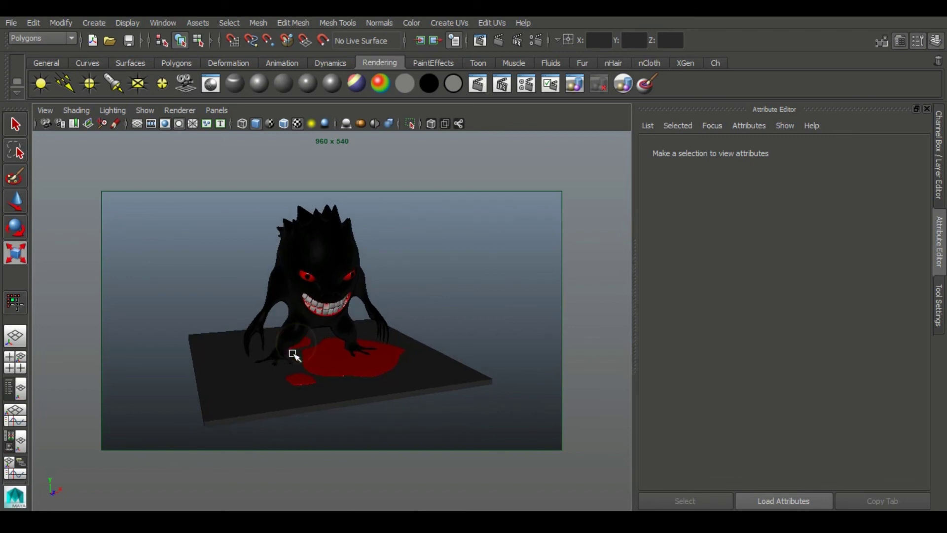